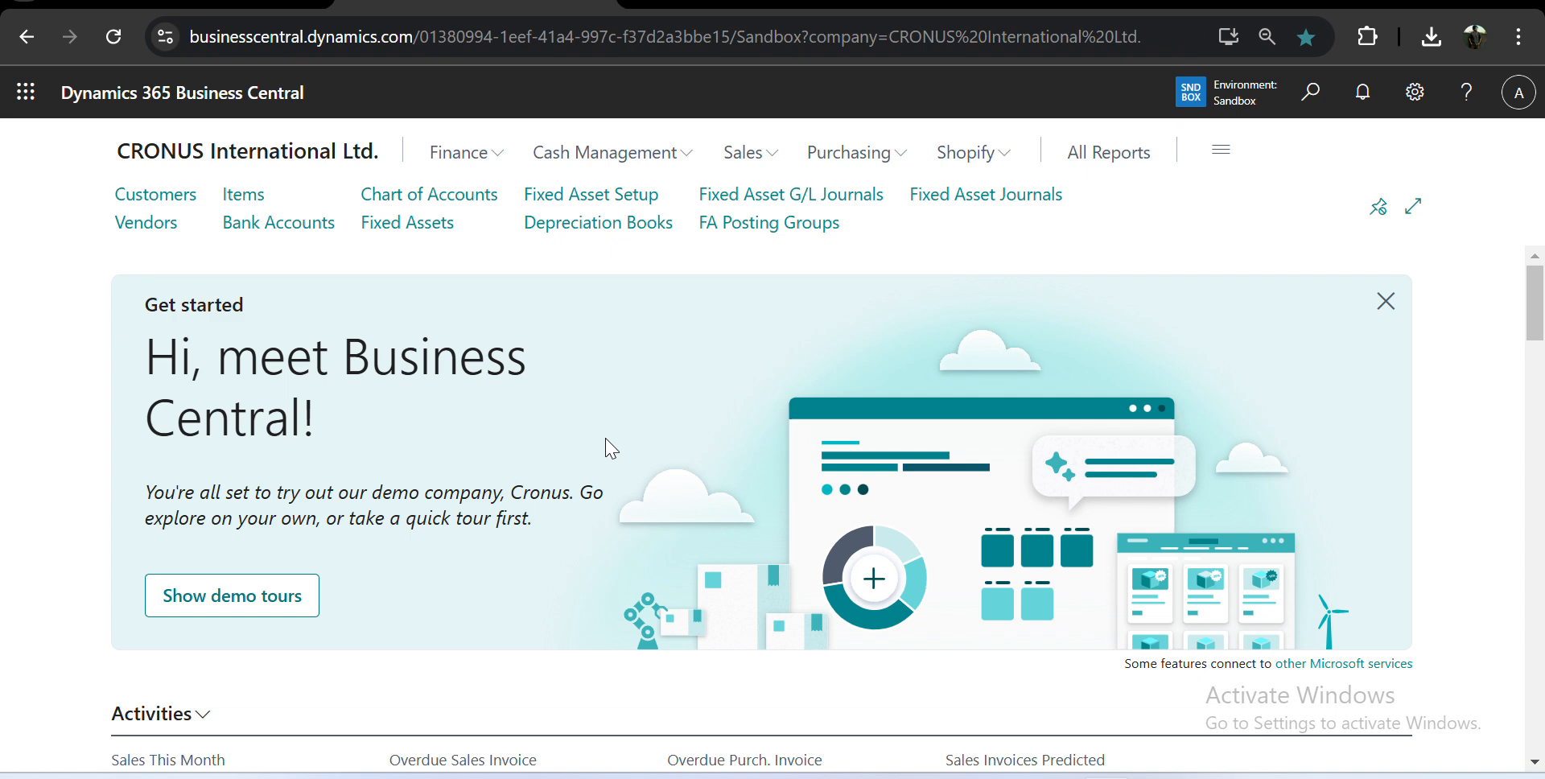
Open the card of fixed asset FA000170 from the Fixed Assets list and dismiss its acquisition notification.
{"action": "left_click", "coordinate": [432, 242]}
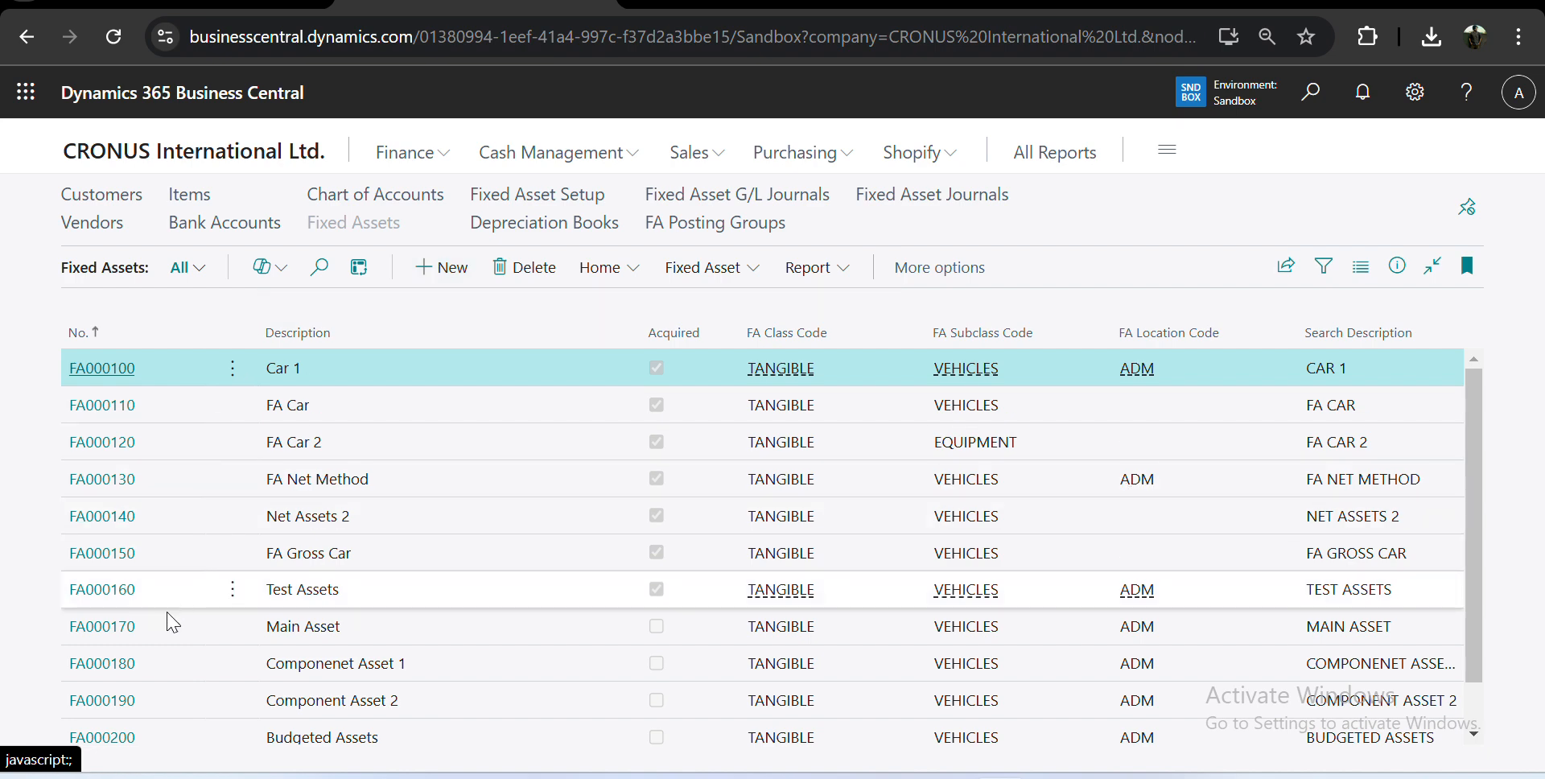
{"action": "left_click", "coordinate": [130, 635]}
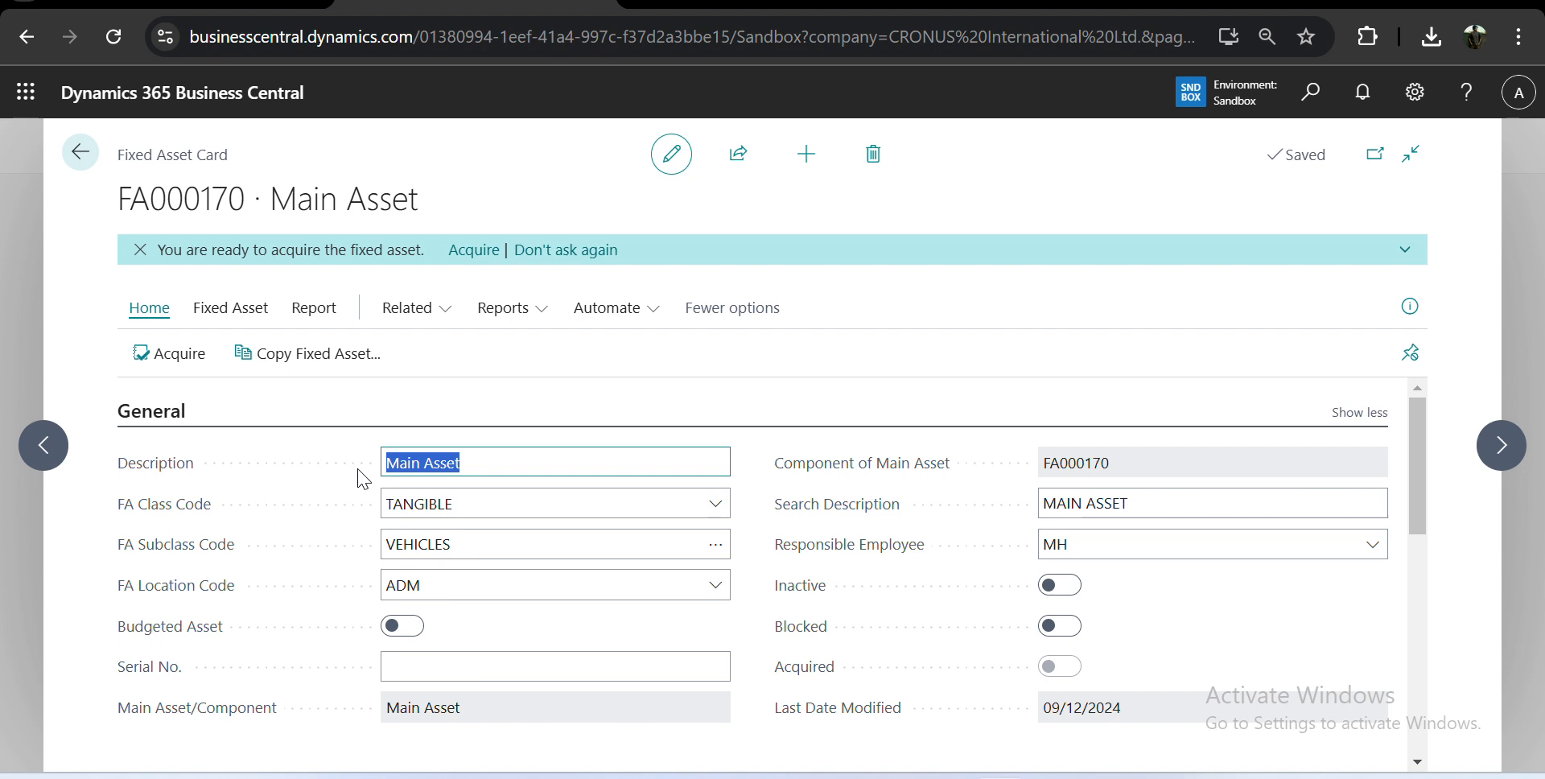
{"action": "left_click", "coordinate": [358, 470]}
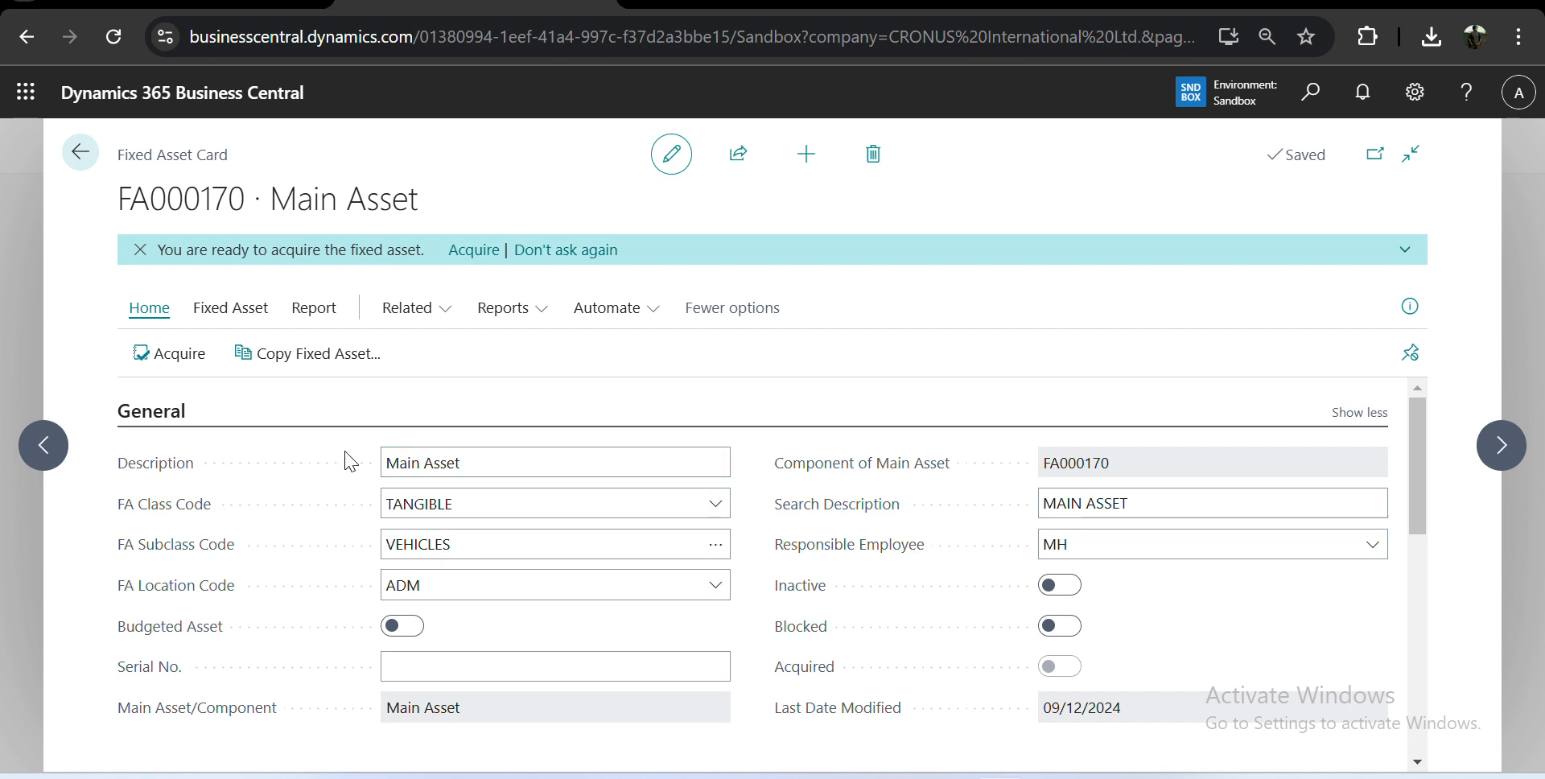
{"action": "left_click", "coordinate": [140, 250]}
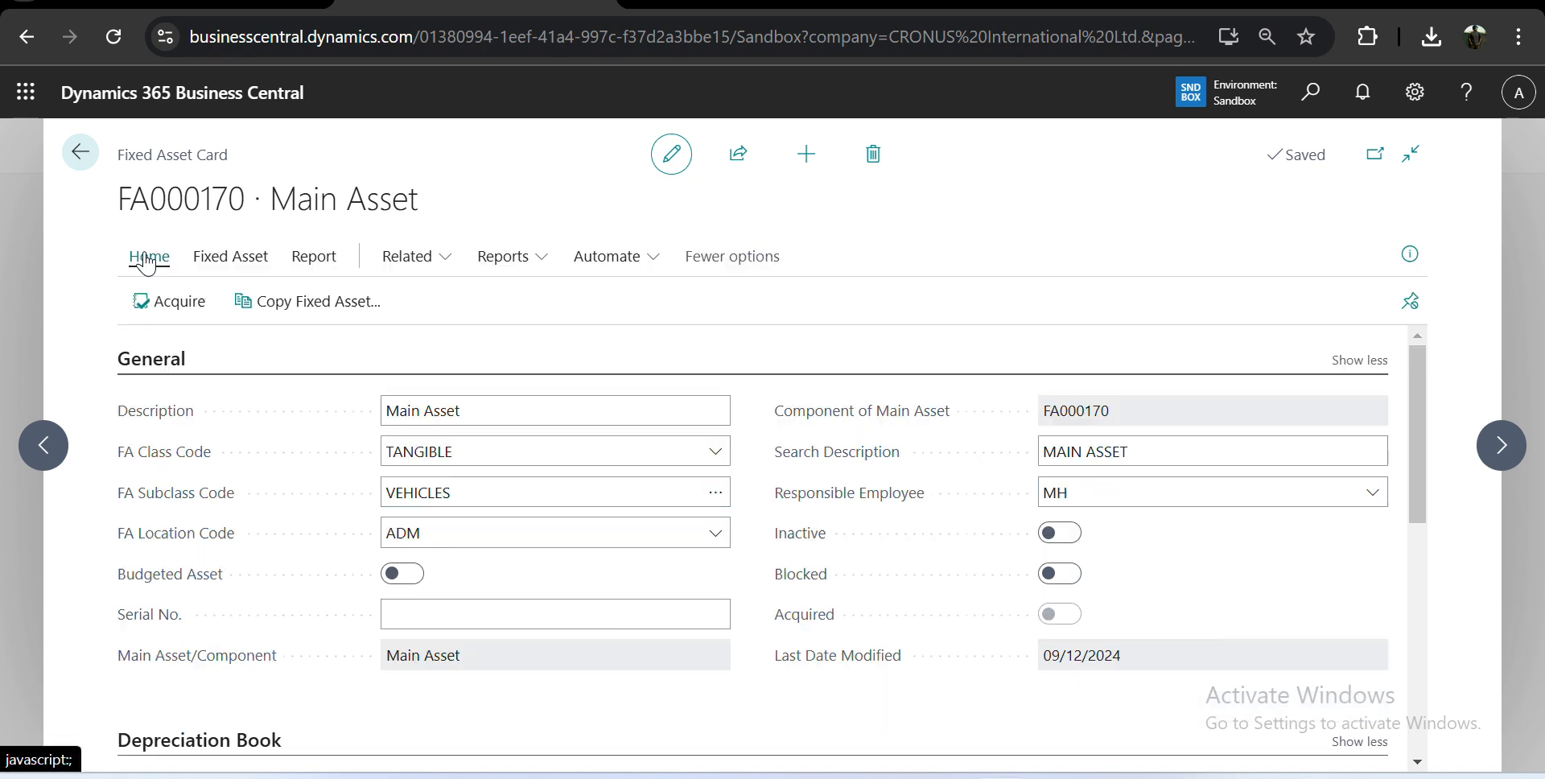
{"action": "double_click", "coordinate": [222, 206]}
{"action": "left_click", "coordinate": [291, 400]}
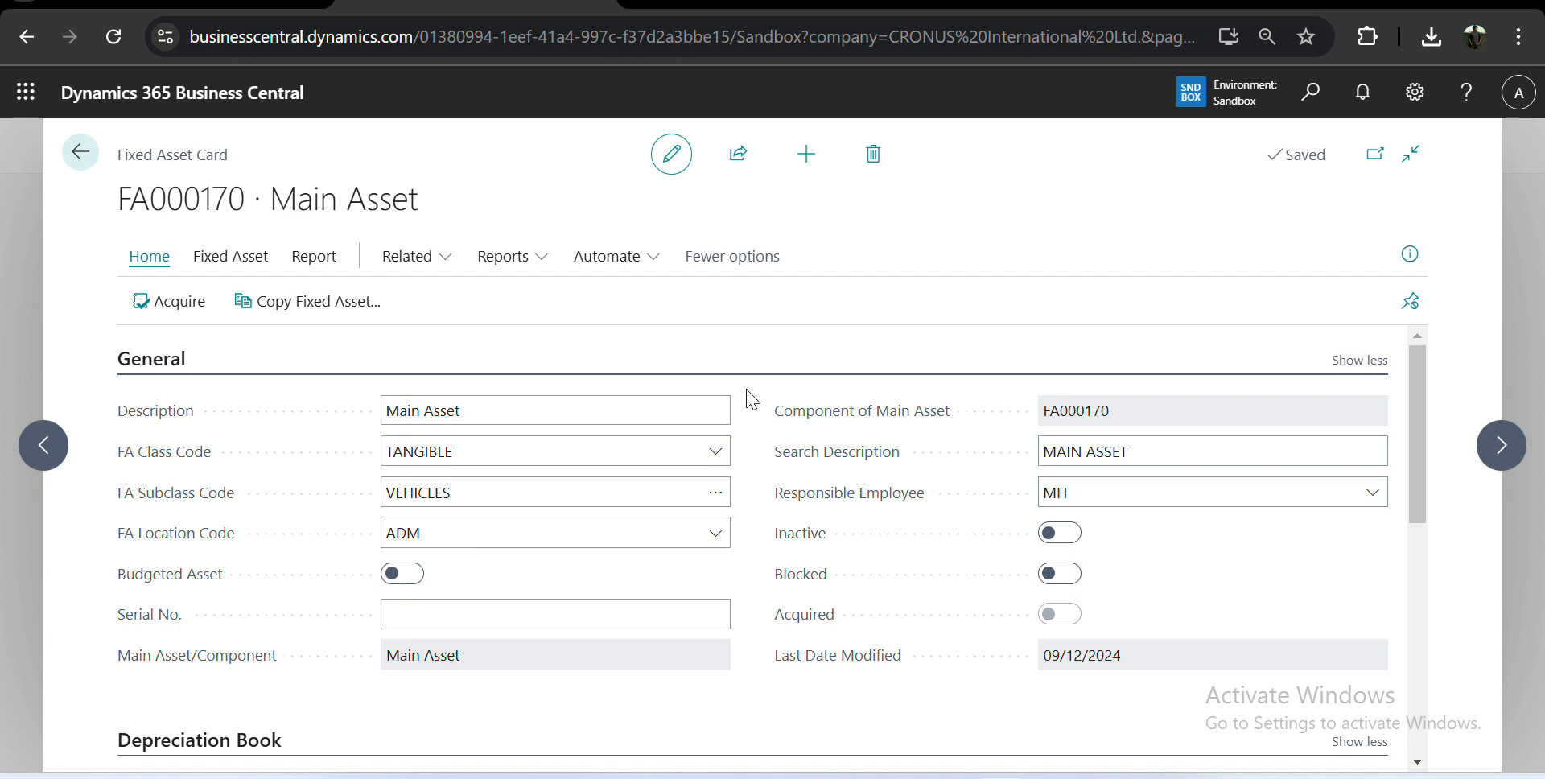
{"action": "key", "text": "alt+q"}
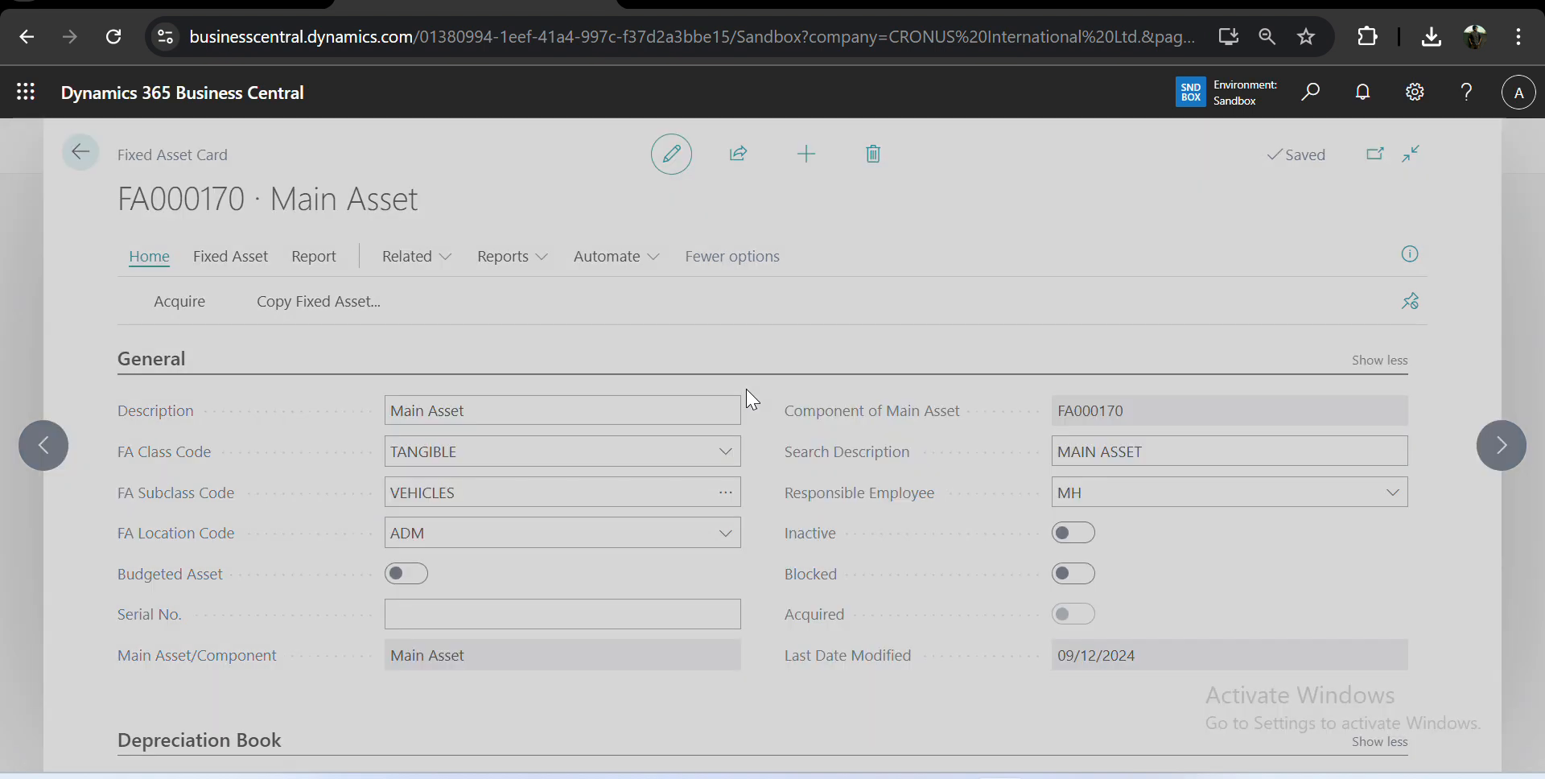
{"action": "type", "text": "fi"}
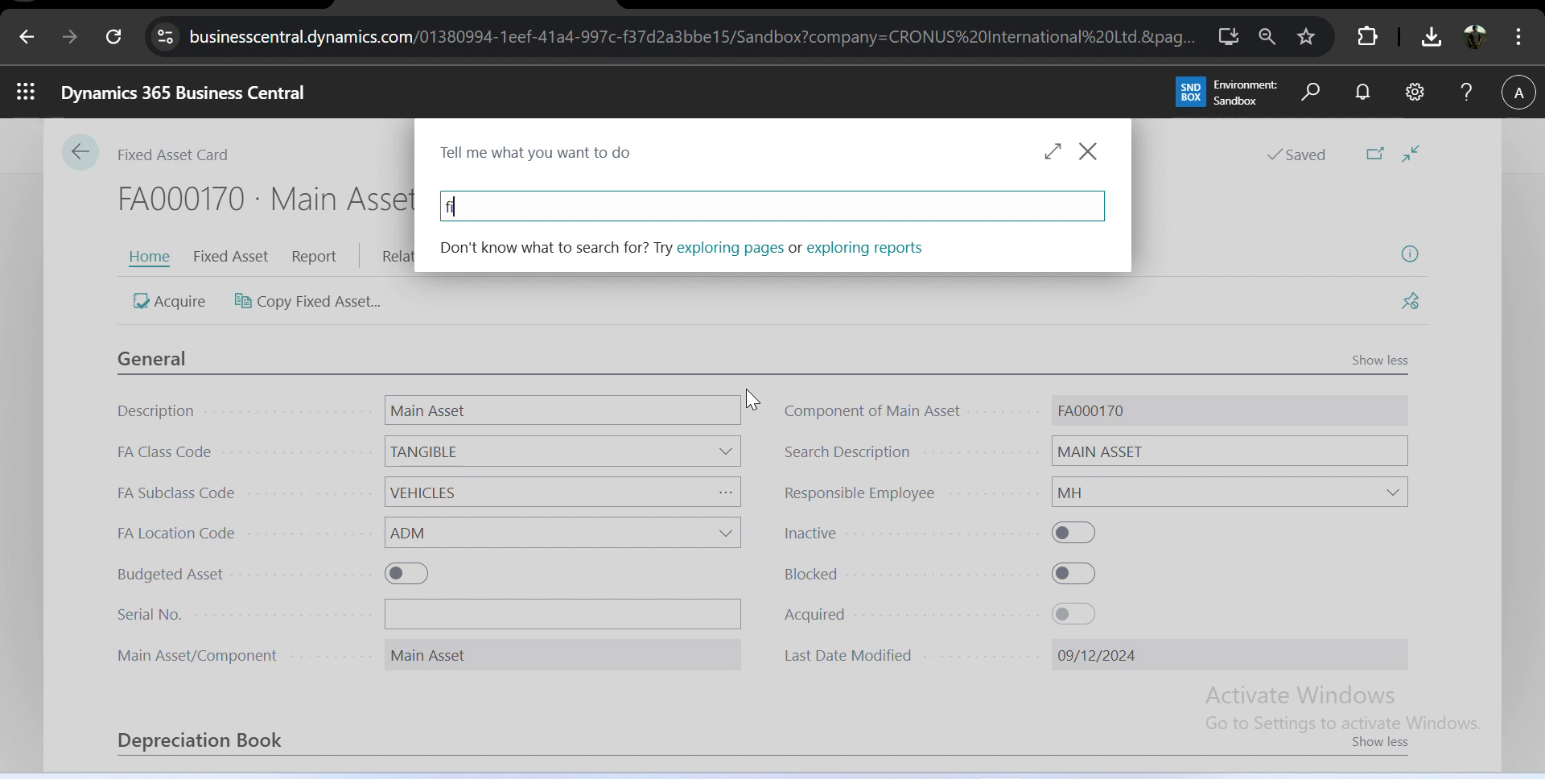
{"action": "type", "text": "xed ass se"}
{"action": "key", "text": "Down"}
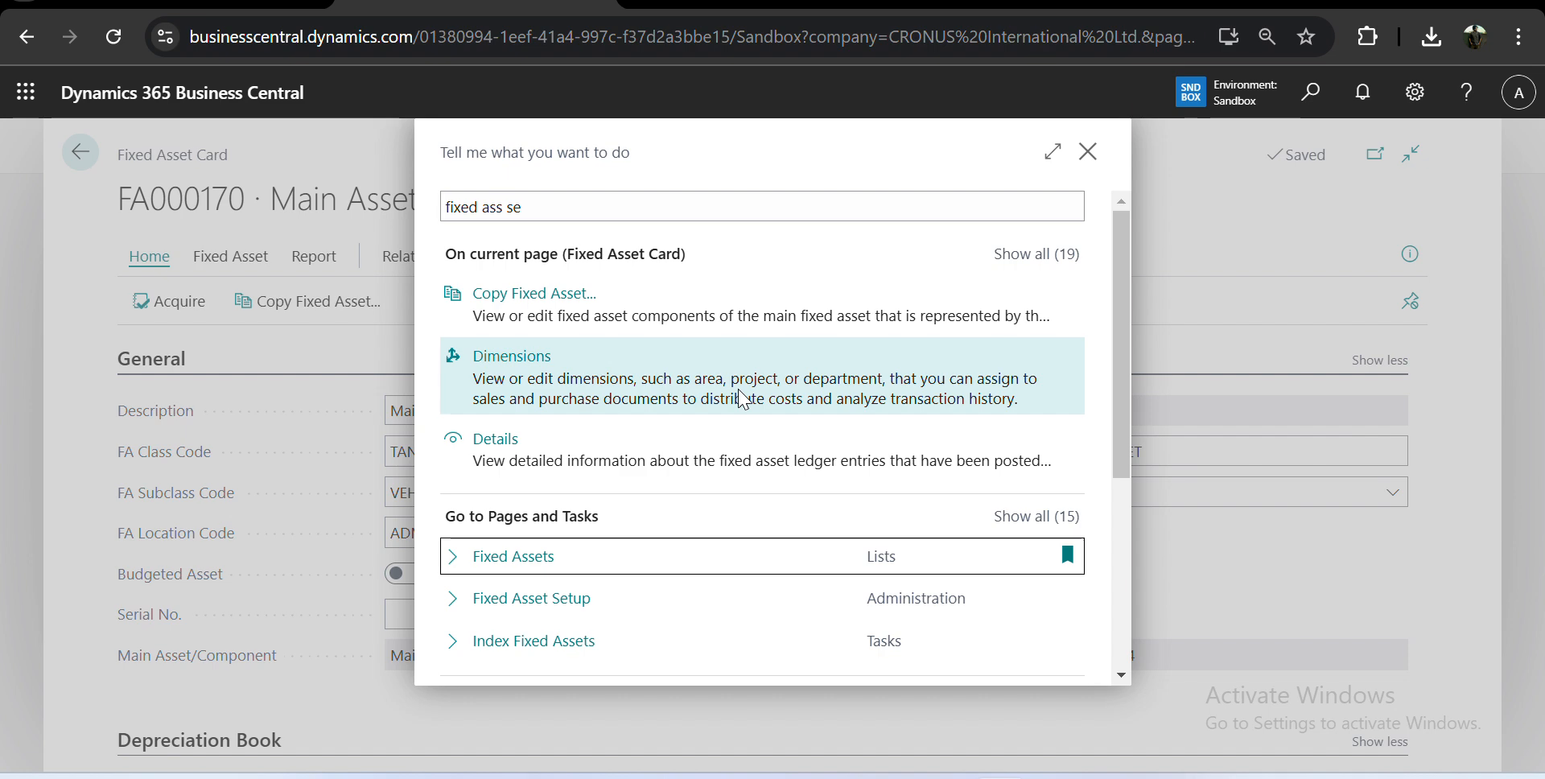
{"action": "key", "text": "Return"}
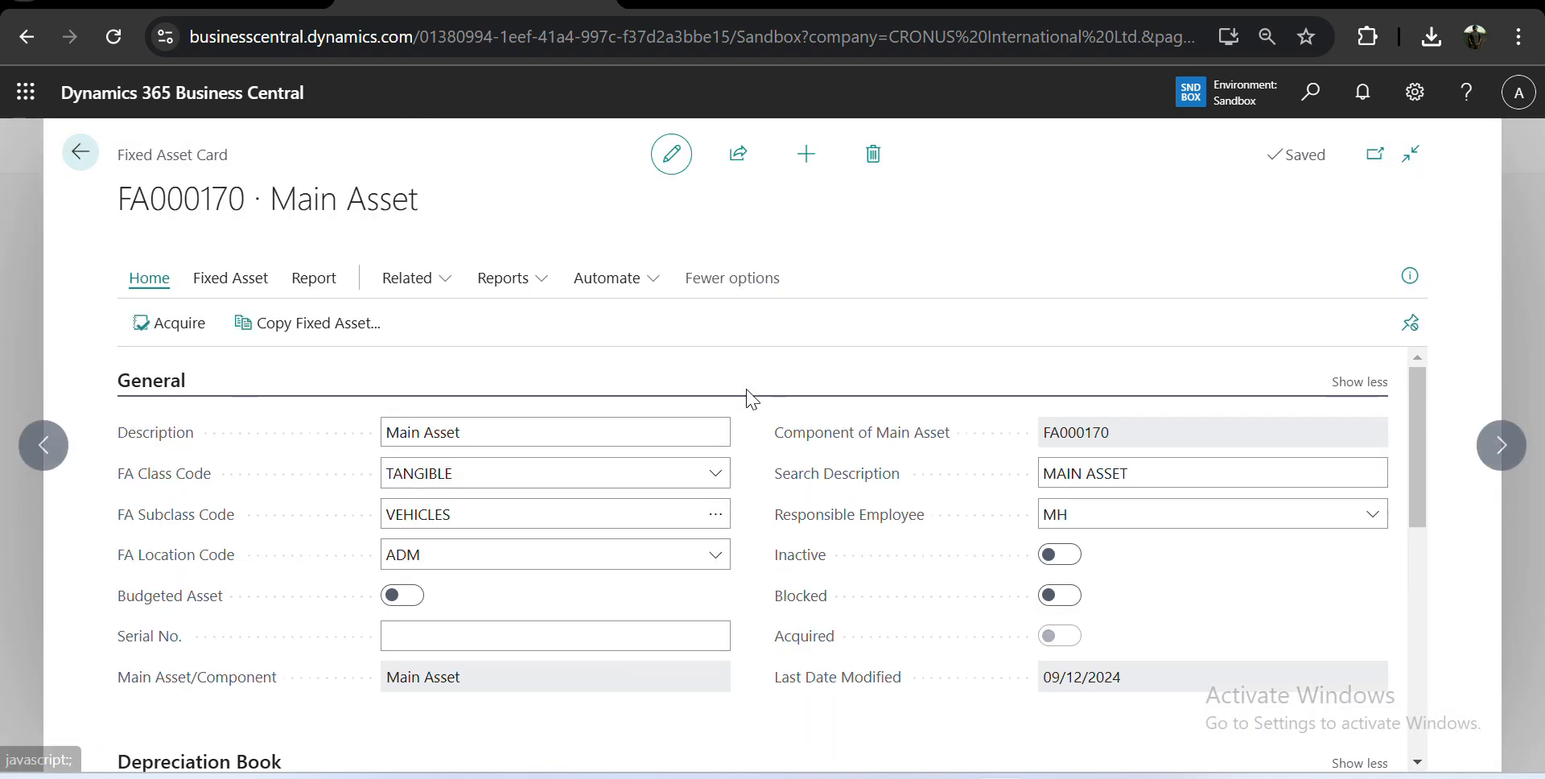
Search for "f a set" and open the Fixed Asset Setup page.
{"action": "key", "text": "alt+q"}
{"action": "type", "text": "f a set"}
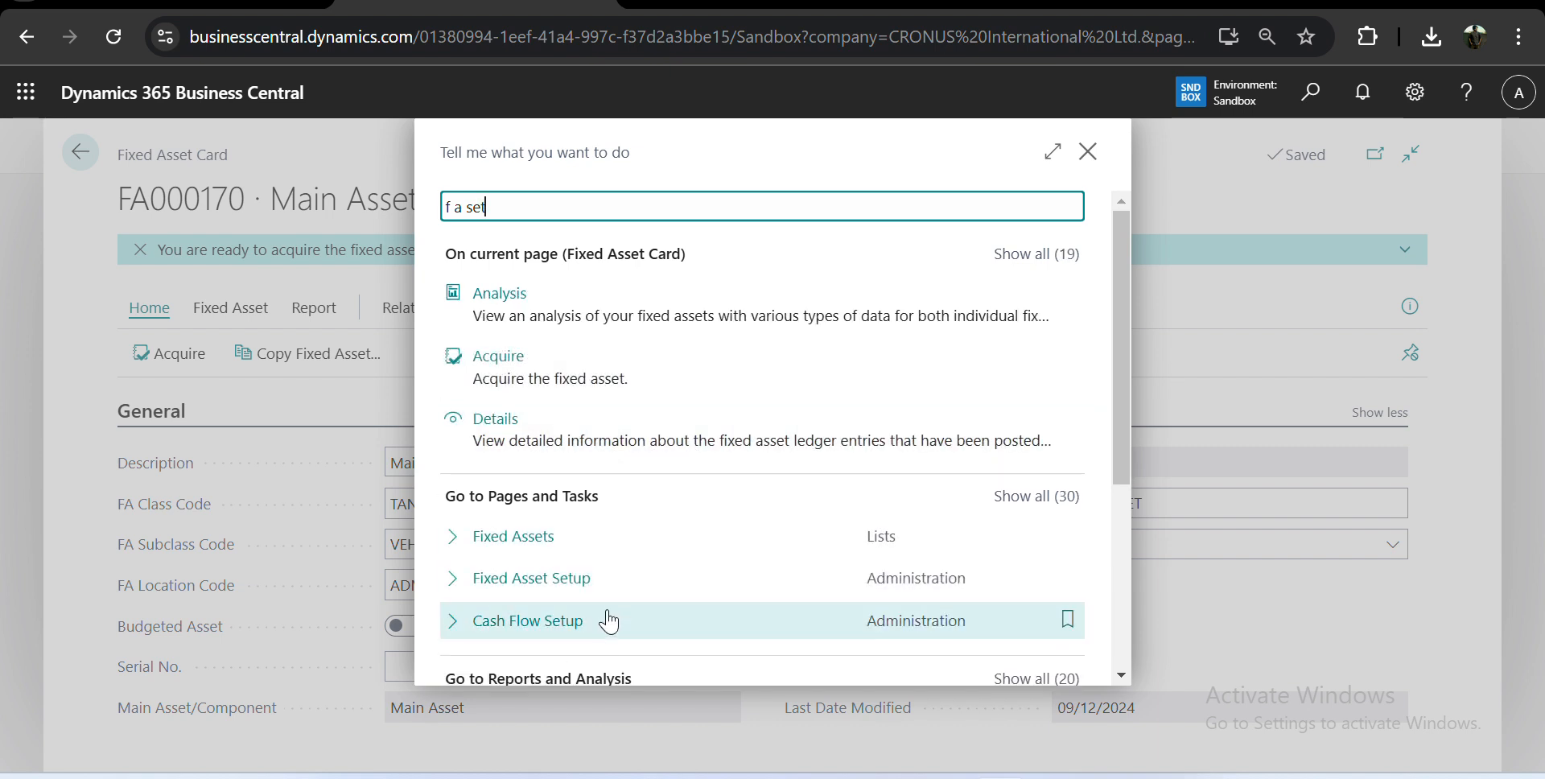
{"action": "left_click", "coordinate": [610, 593]}
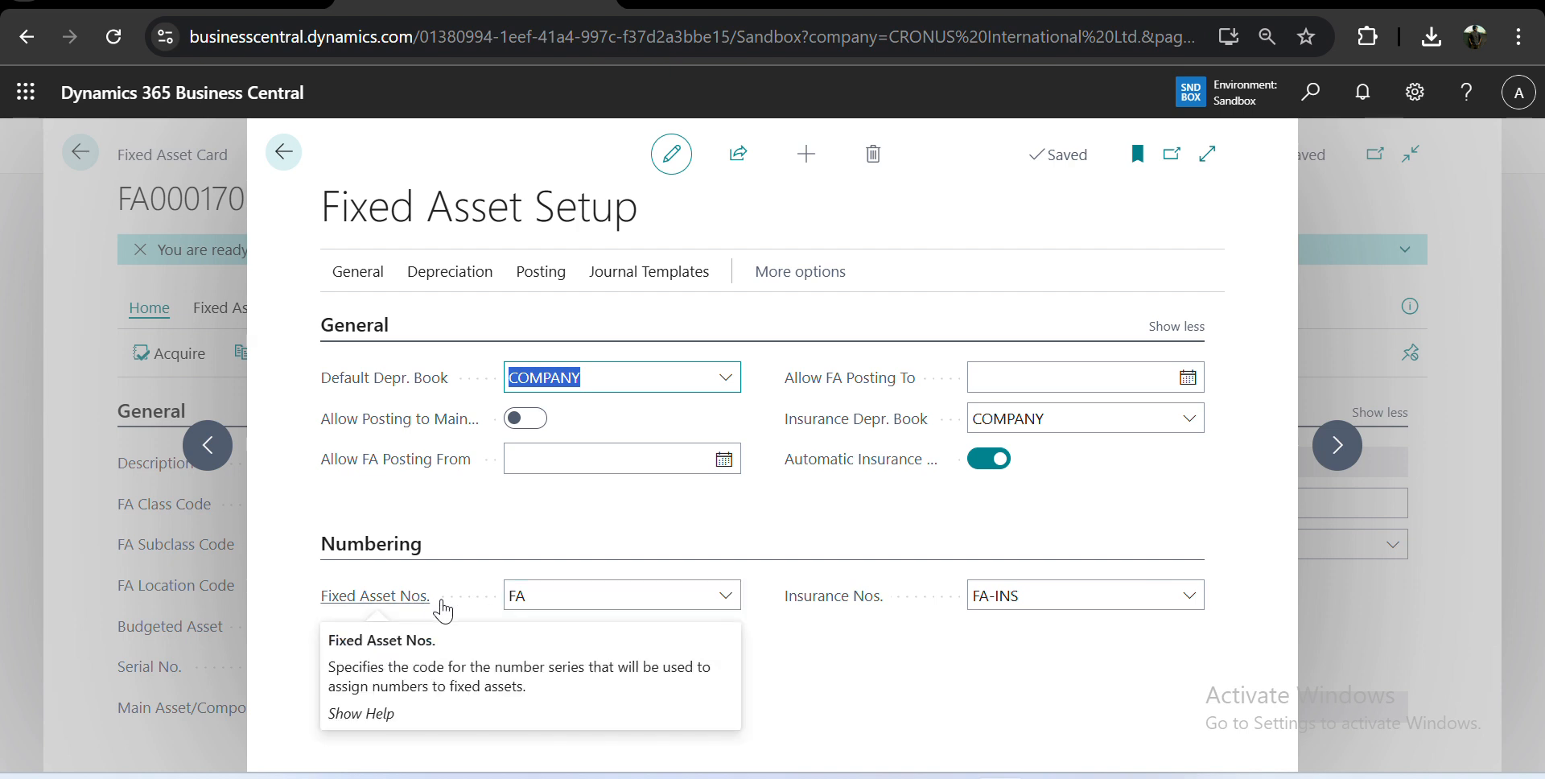
Examine the FA number series in the full list for Fixed Asset Nos., and return to the asset card without changes.
{"action": "left_click", "coordinate": [714, 596]}
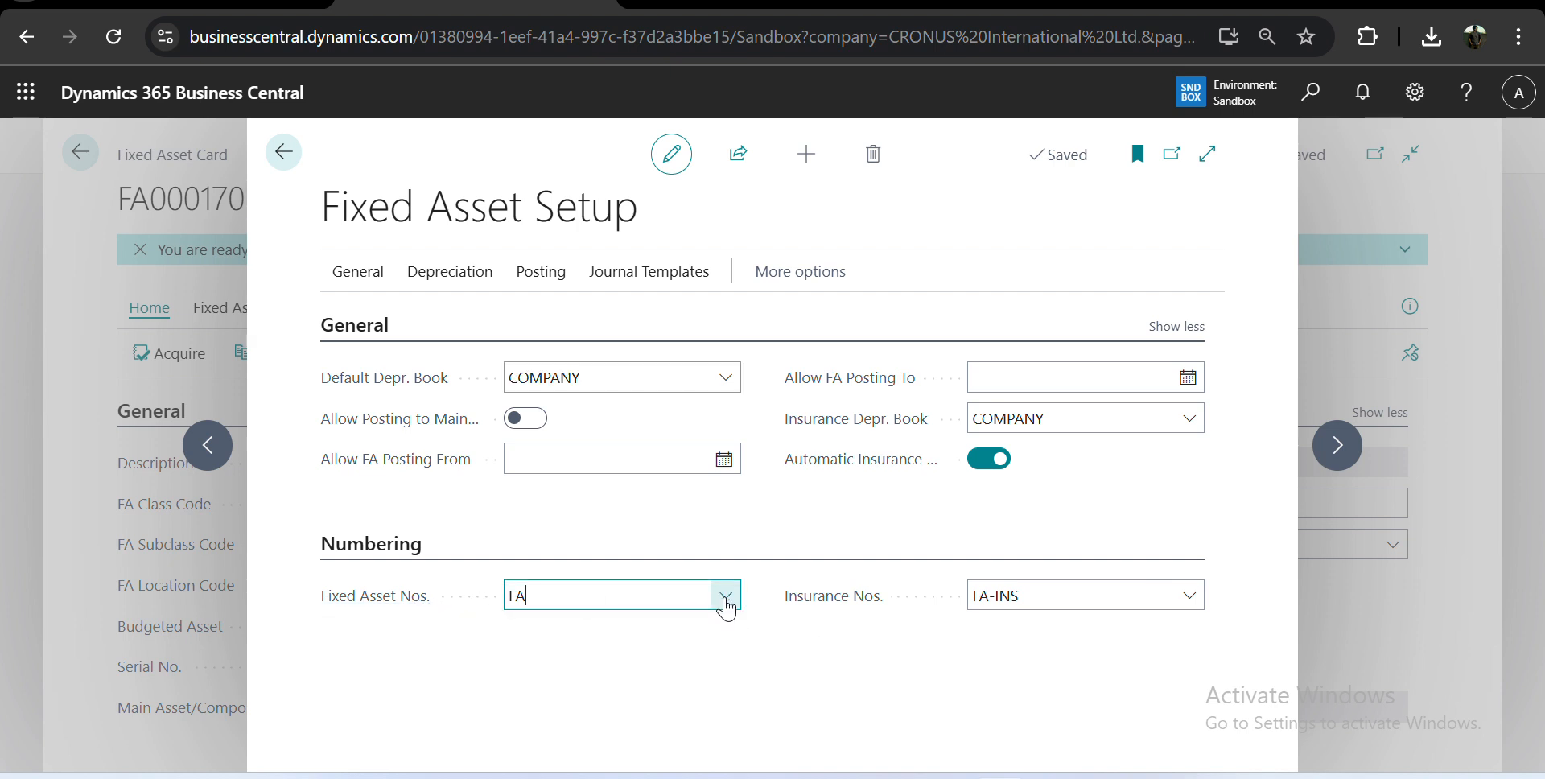
{"action": "left_click", "coordinate": [726, 596]}
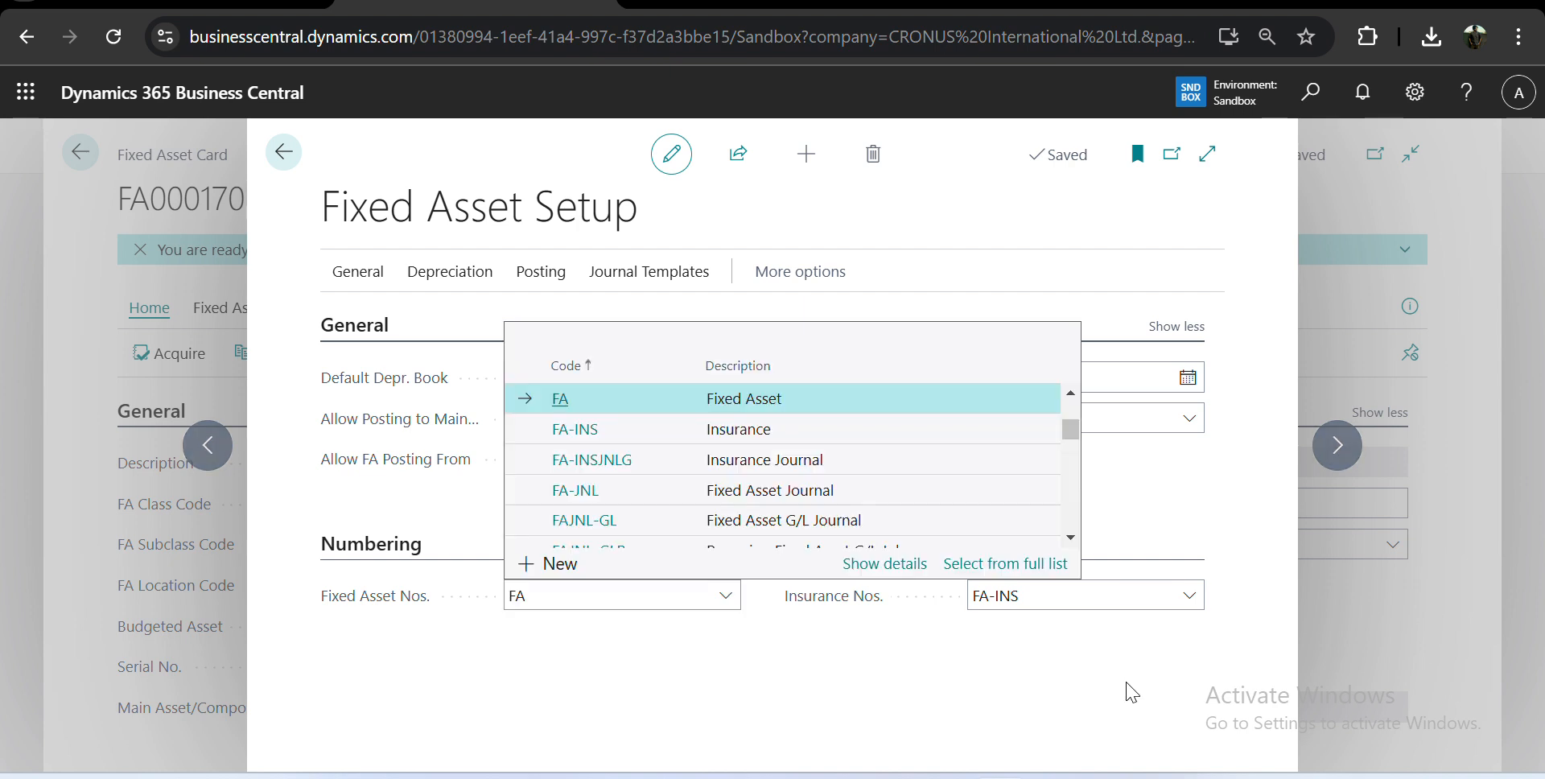
{"action": "left_click", "coordinate": [1046, 565]}
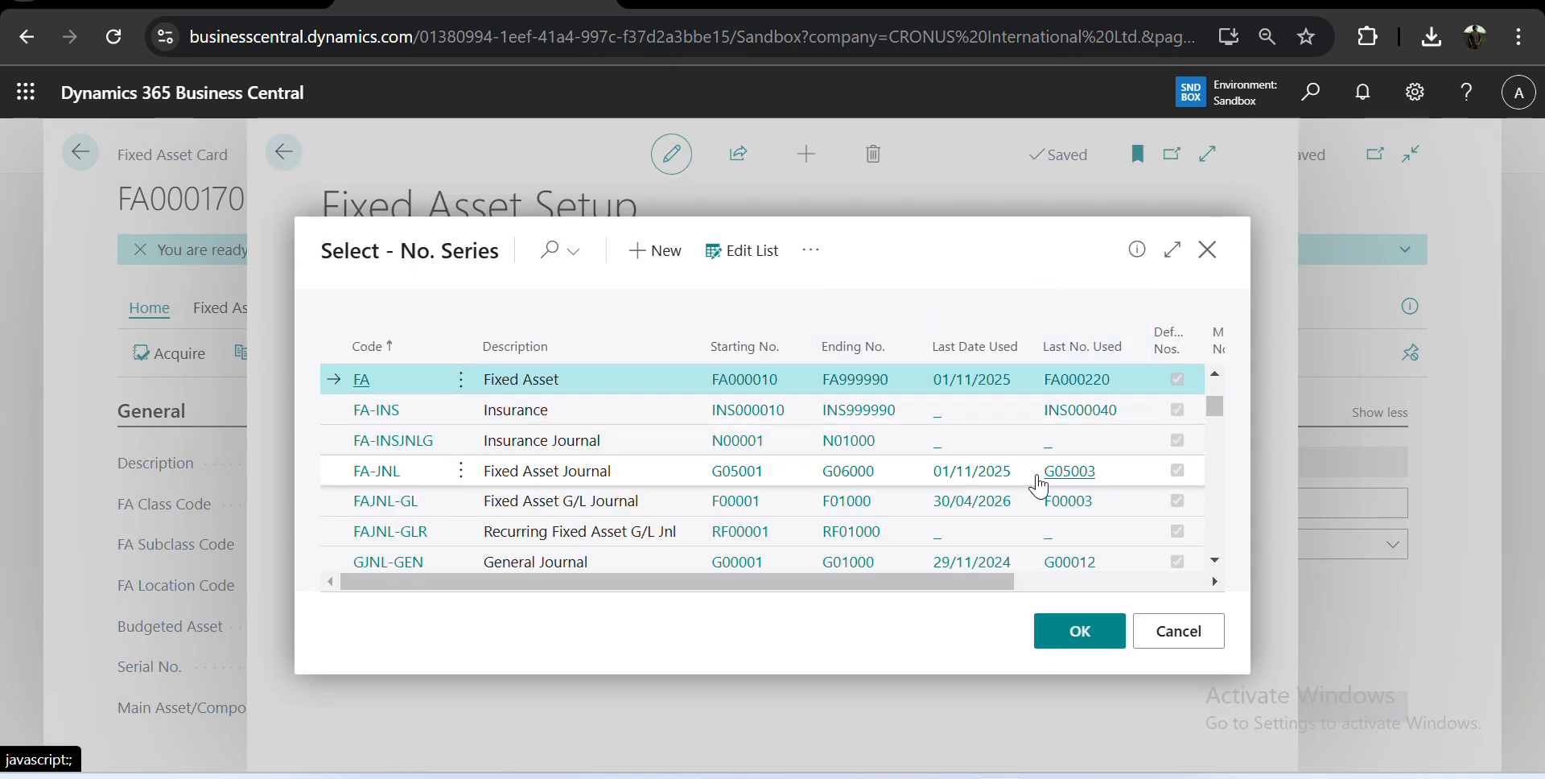
{"action": "scroll", "coordinate": [1056, 406], "scroll_direction": "right", "scroll_amount": 3}
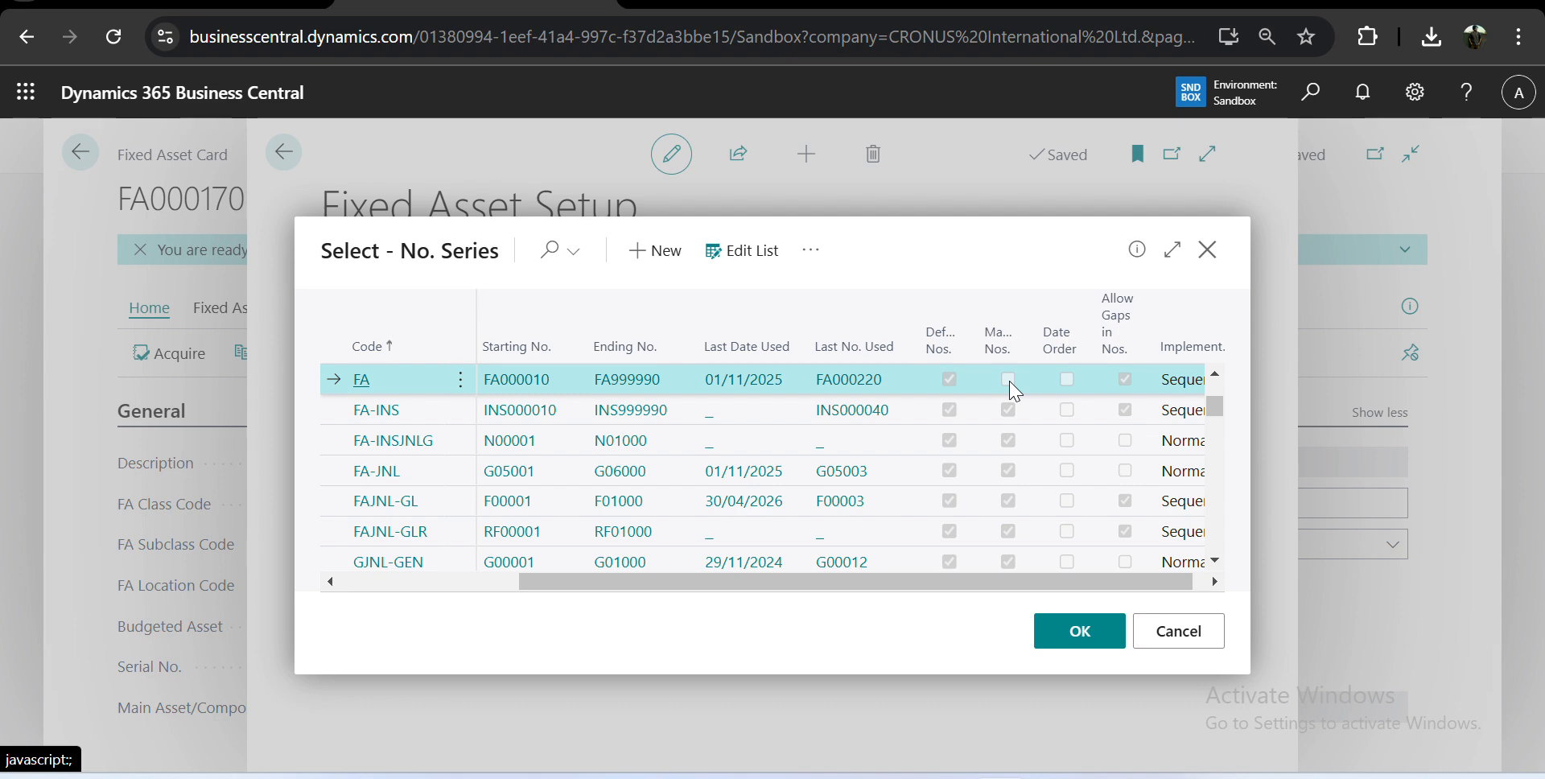
{"action": "left_click", "coordinate": [1147, 649]}
{"action": "key", "text": "Escape"}
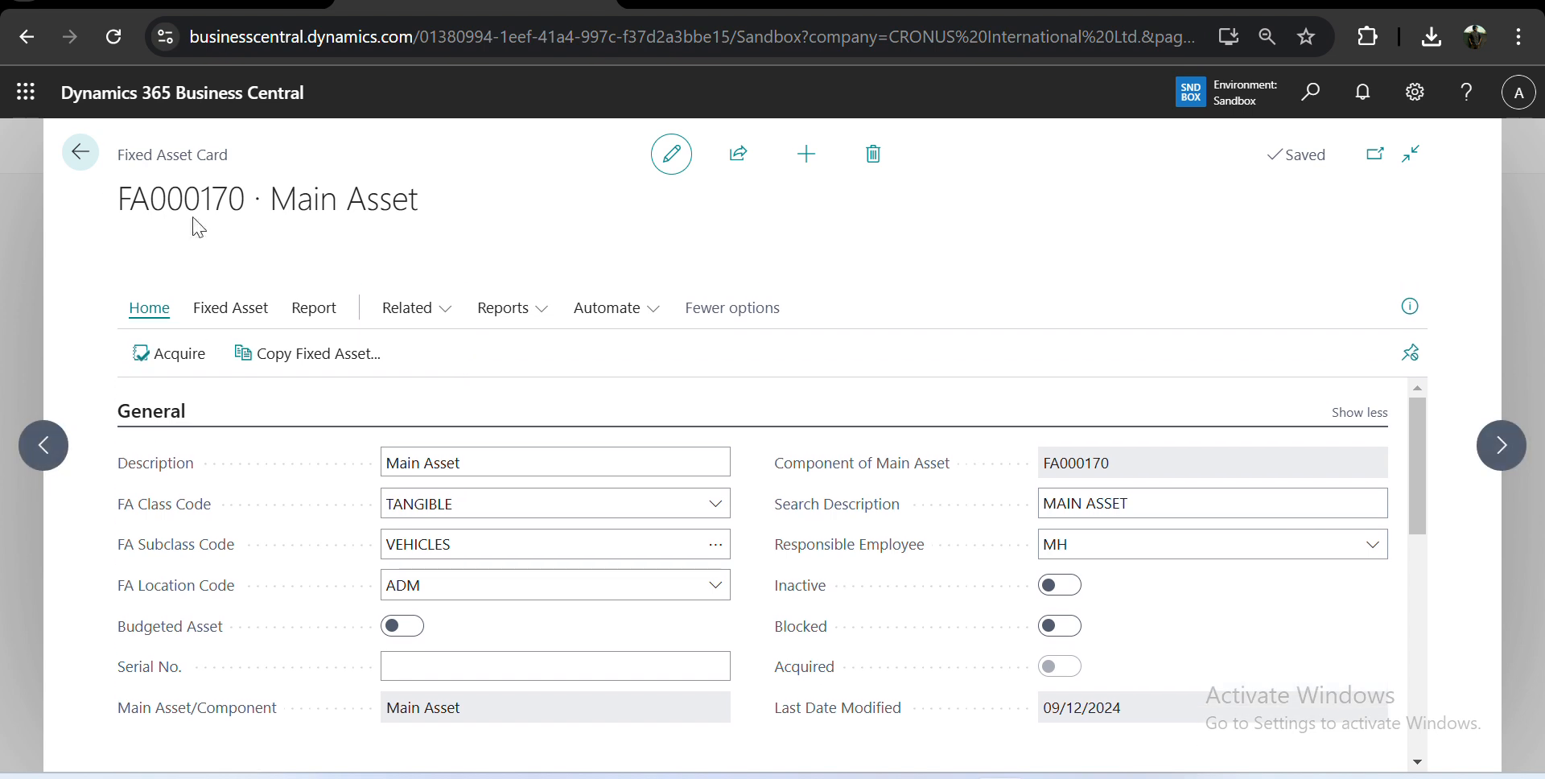
Dismiss the acquisition notification and inspect the Fixed Asset Card's table fields with Page Inspection, closing it when done.
{"action": "left_click", "coordinate": [140, 249]}
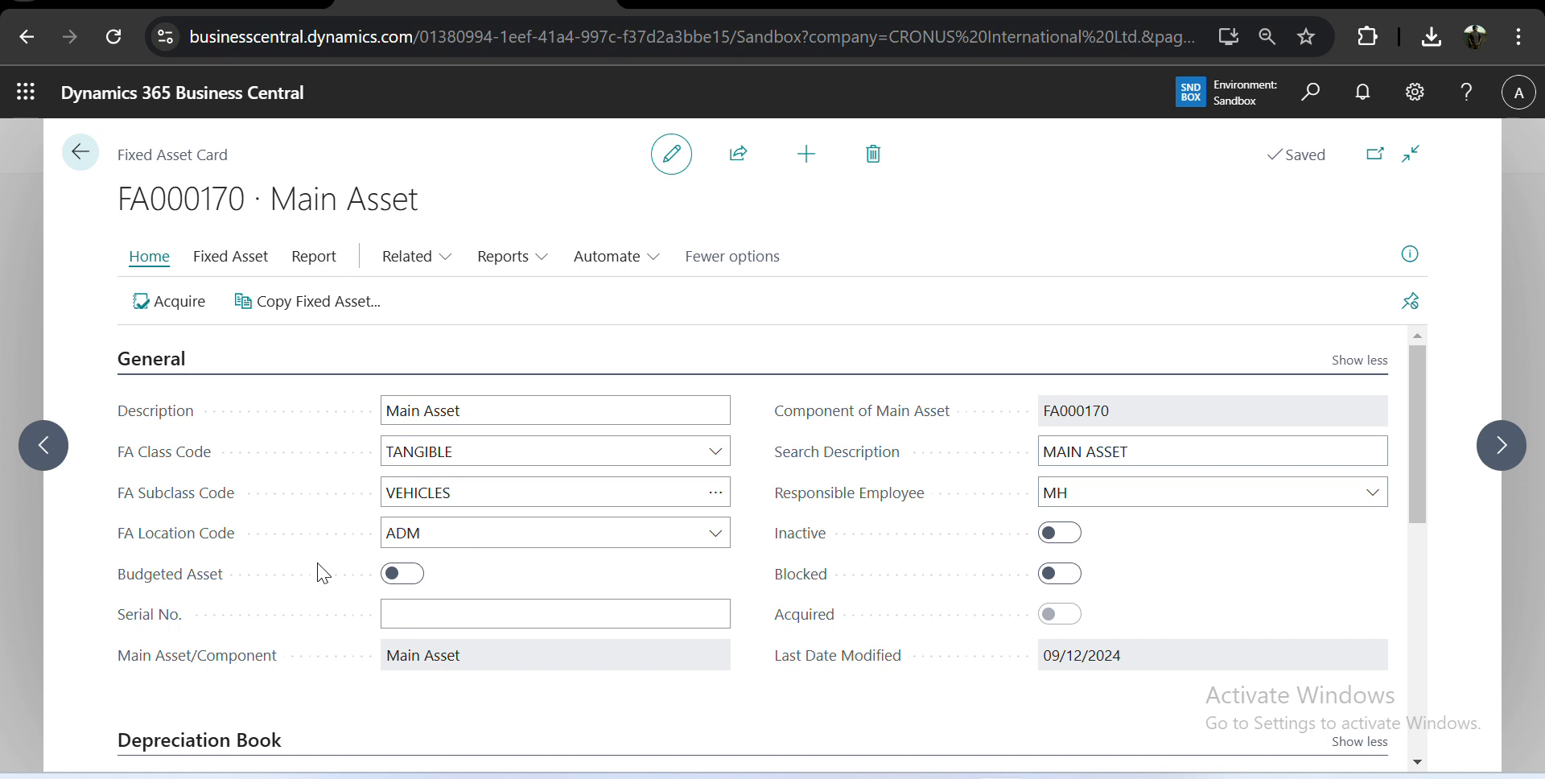
{"action": "key", "text": "ctrl+alt+F1"}
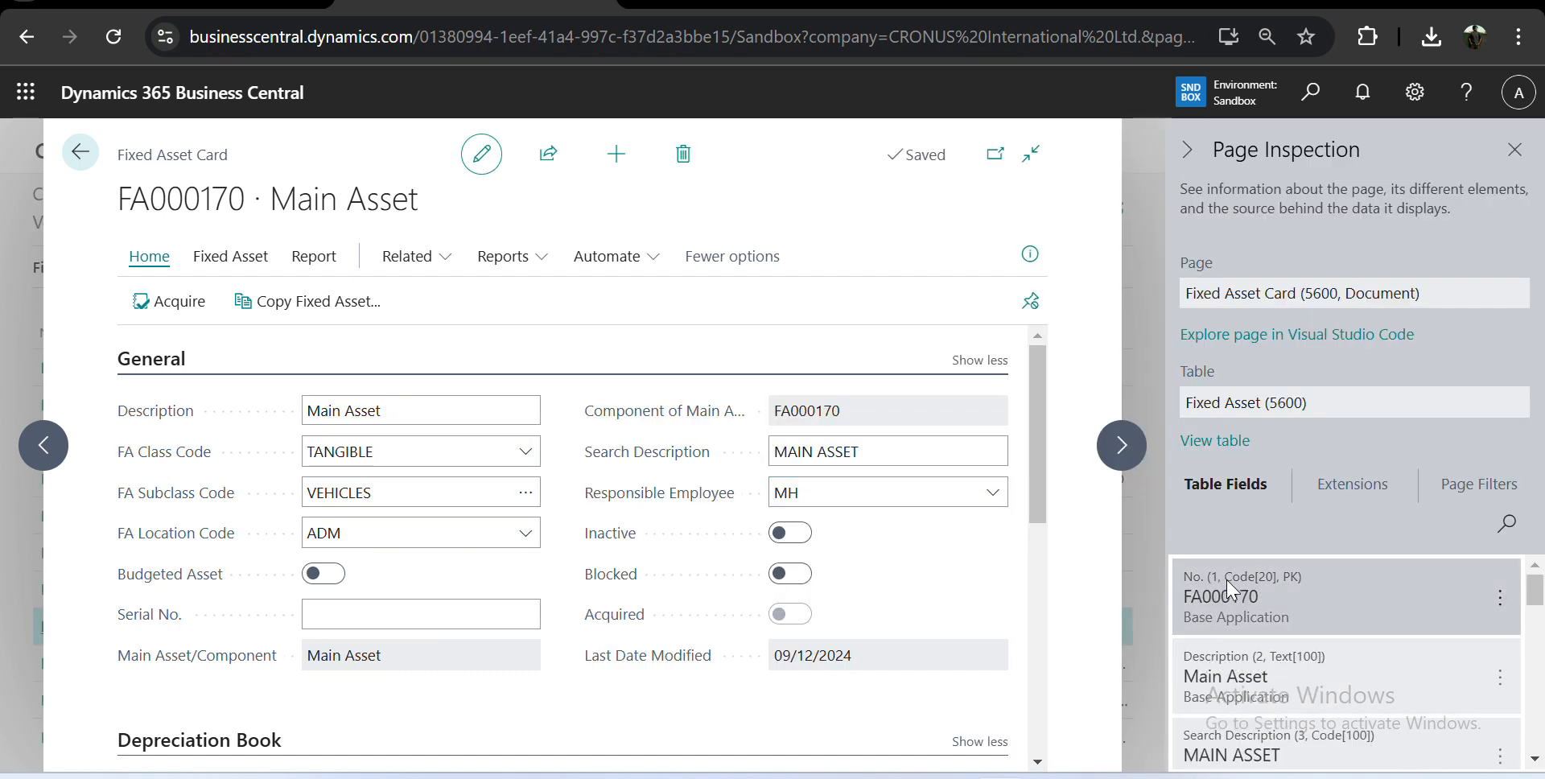
{"action": "left_click", "coordinate": [1514, 150]}
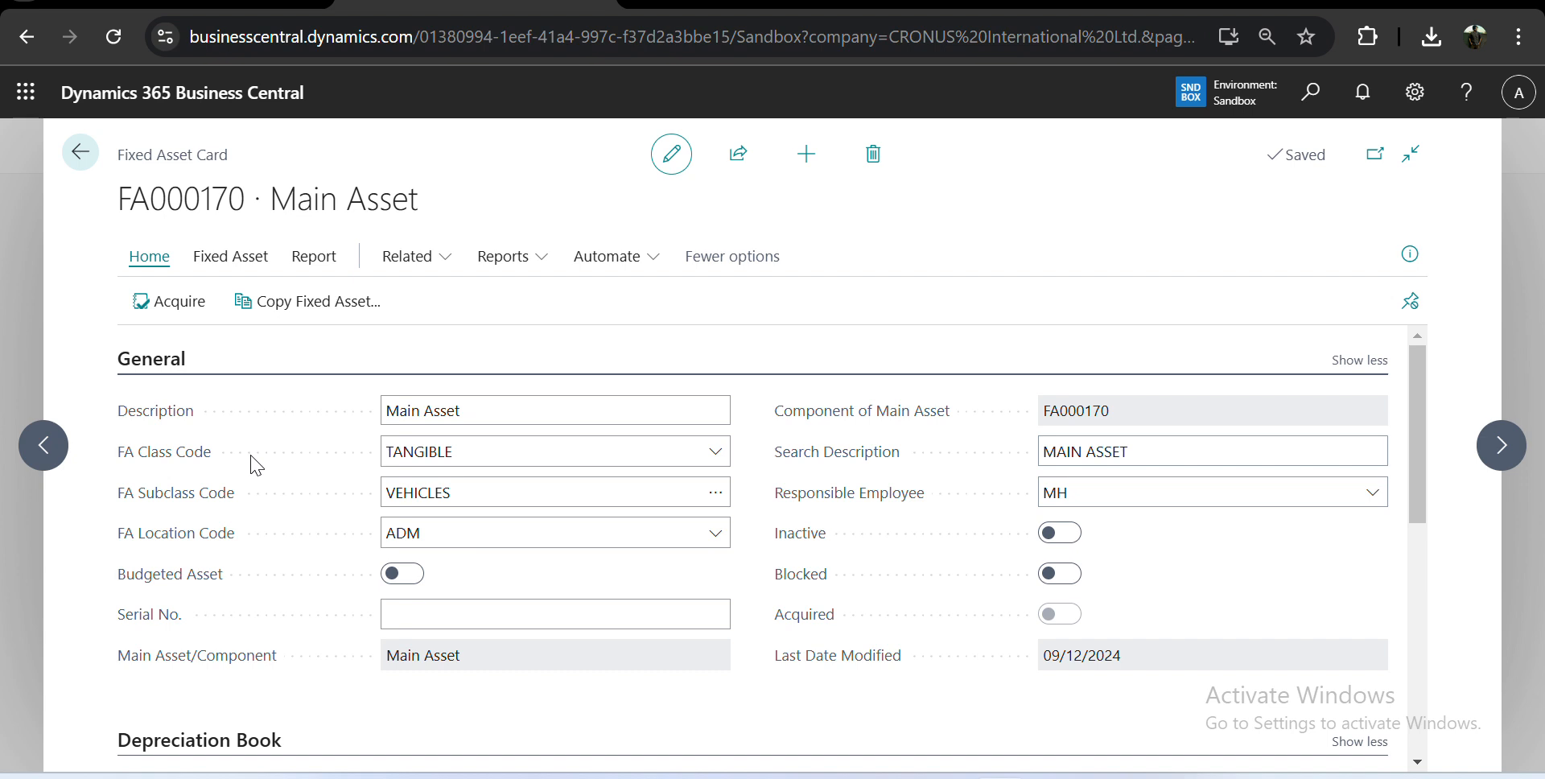
Examine the full list of FA classes and read the description of the FA Class Code field.
{"action": "left_click", "coordinate": [713, 456]}
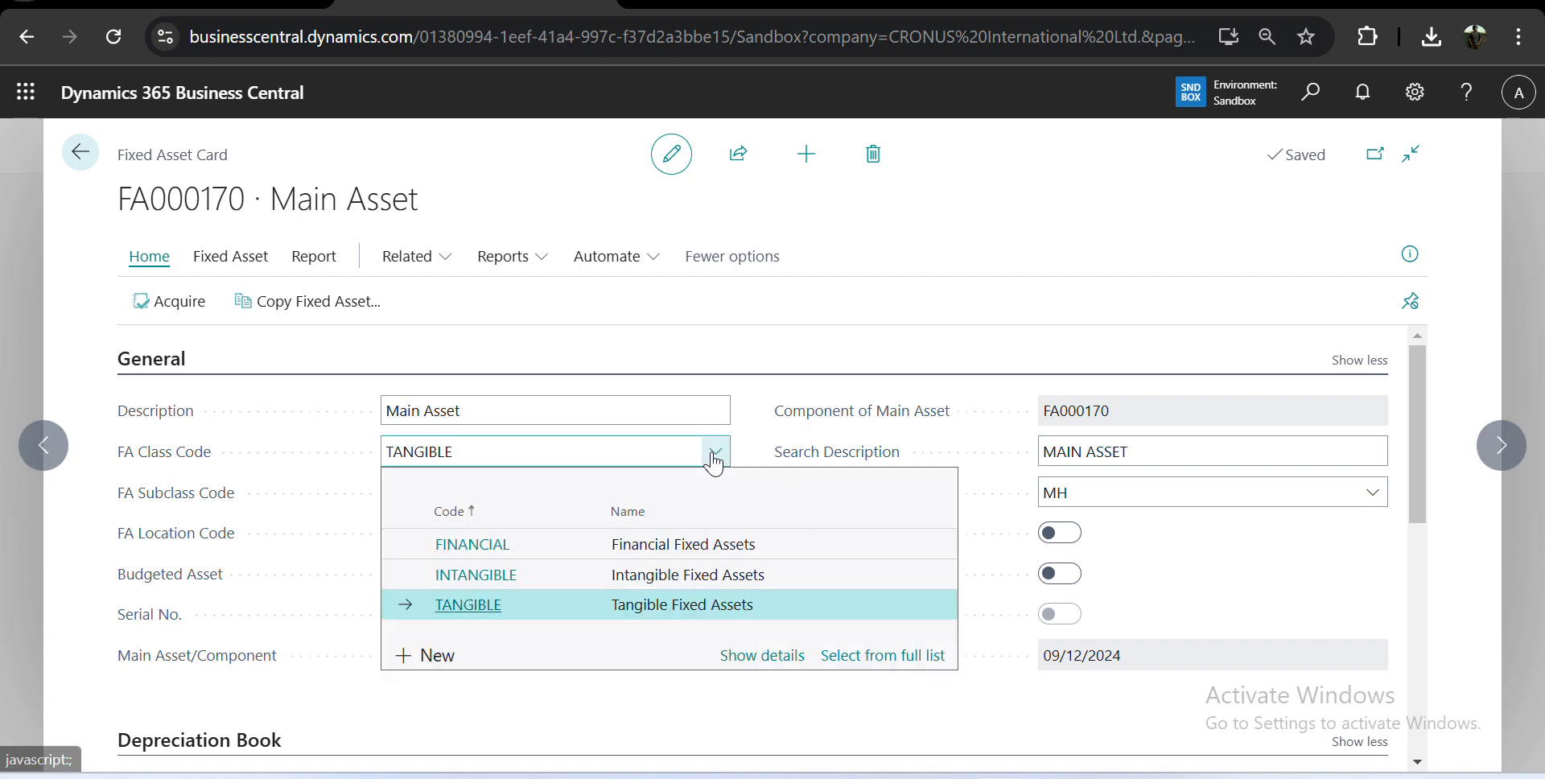
{"action": "left_click", "coordinate": [938, 665]}
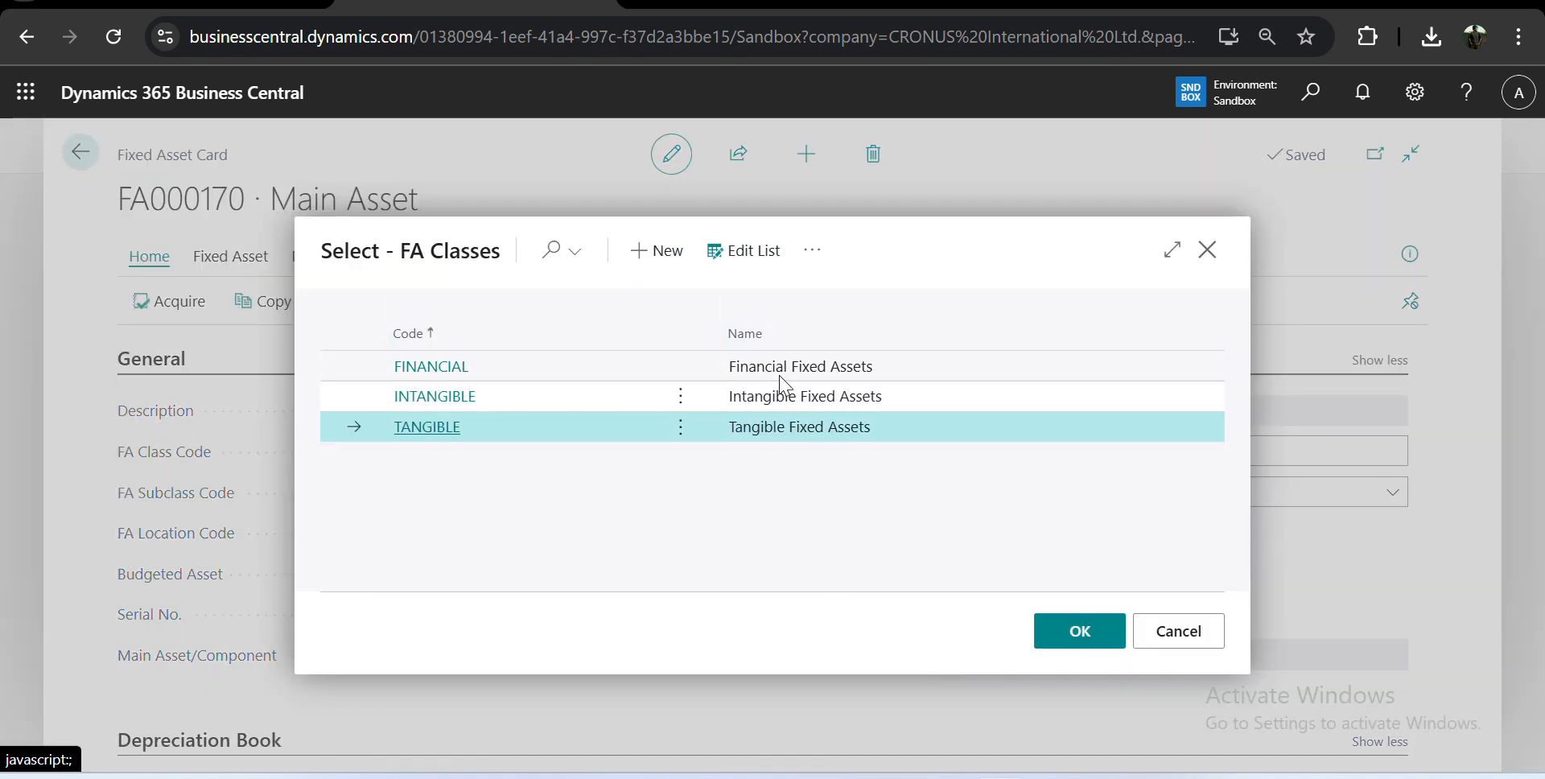
{"action": "triple_click", "coordinate": [493, 243]}
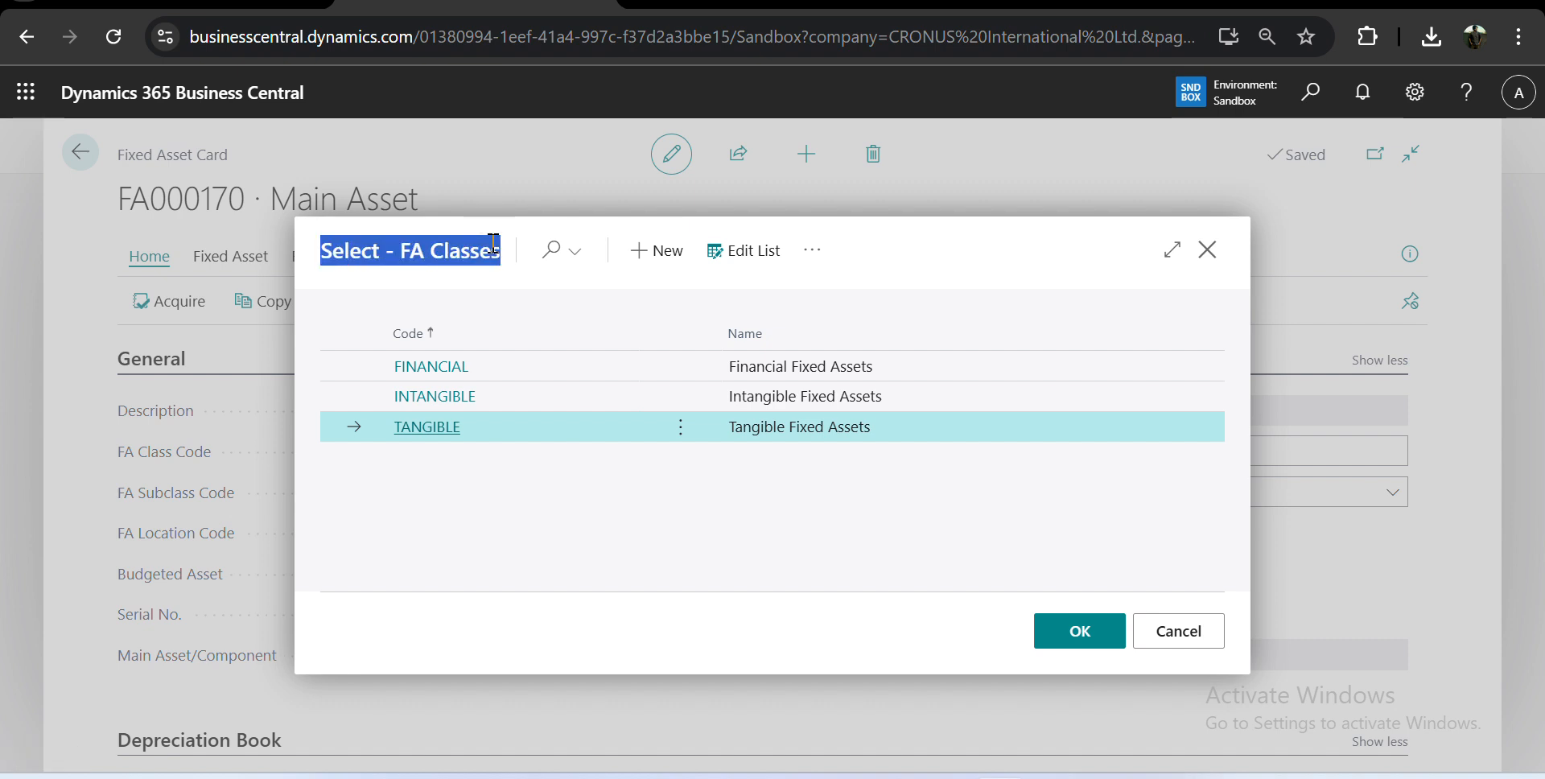
{"action": "left_click", "coordinate": [1207, 250]}
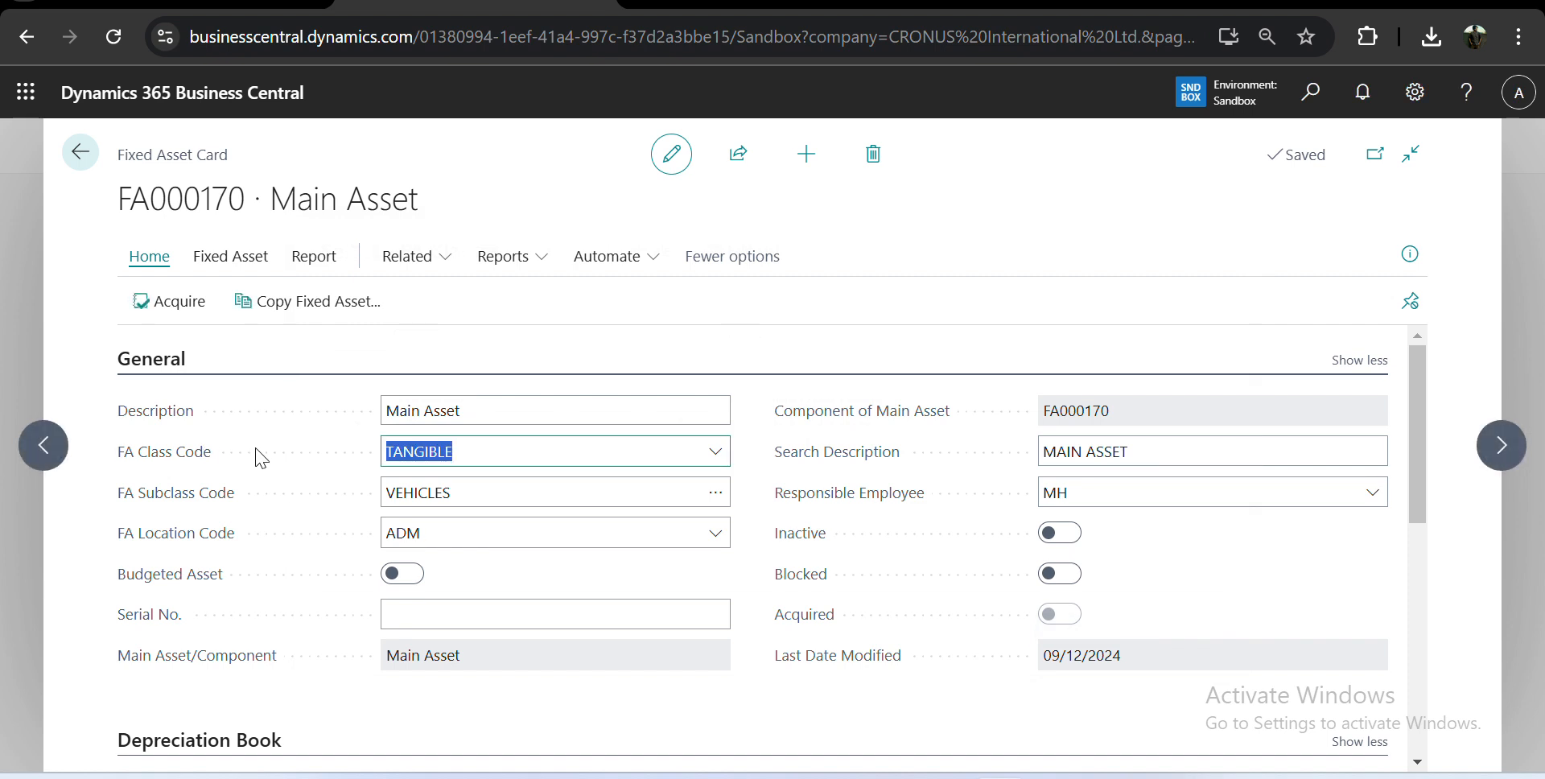
{"action": "mouse_move", "coordinate": [194, 461]}
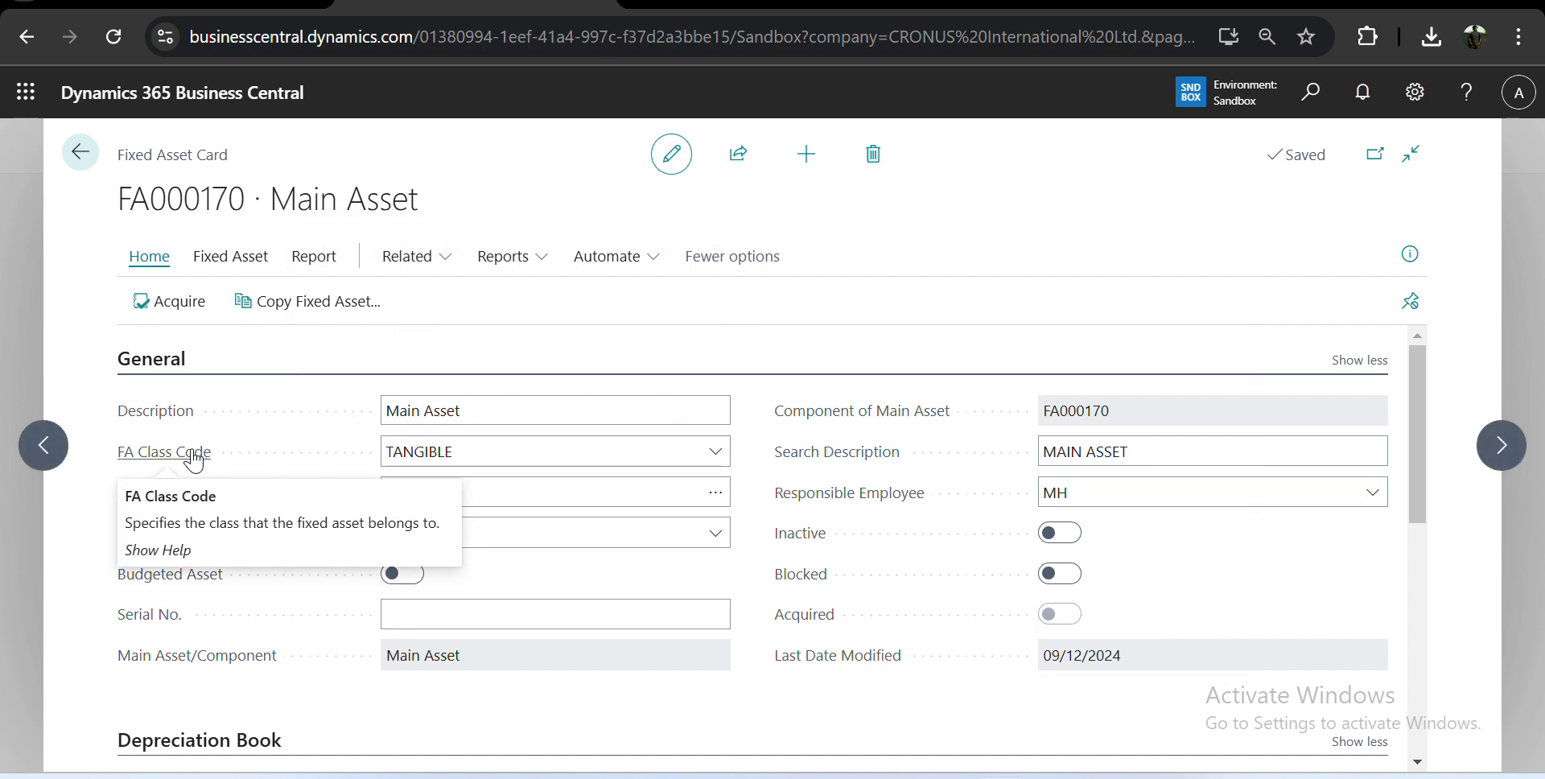
{"action": "left_click_drag", "start_coordinate": [209, 524], "coordinate": [439, 524]}
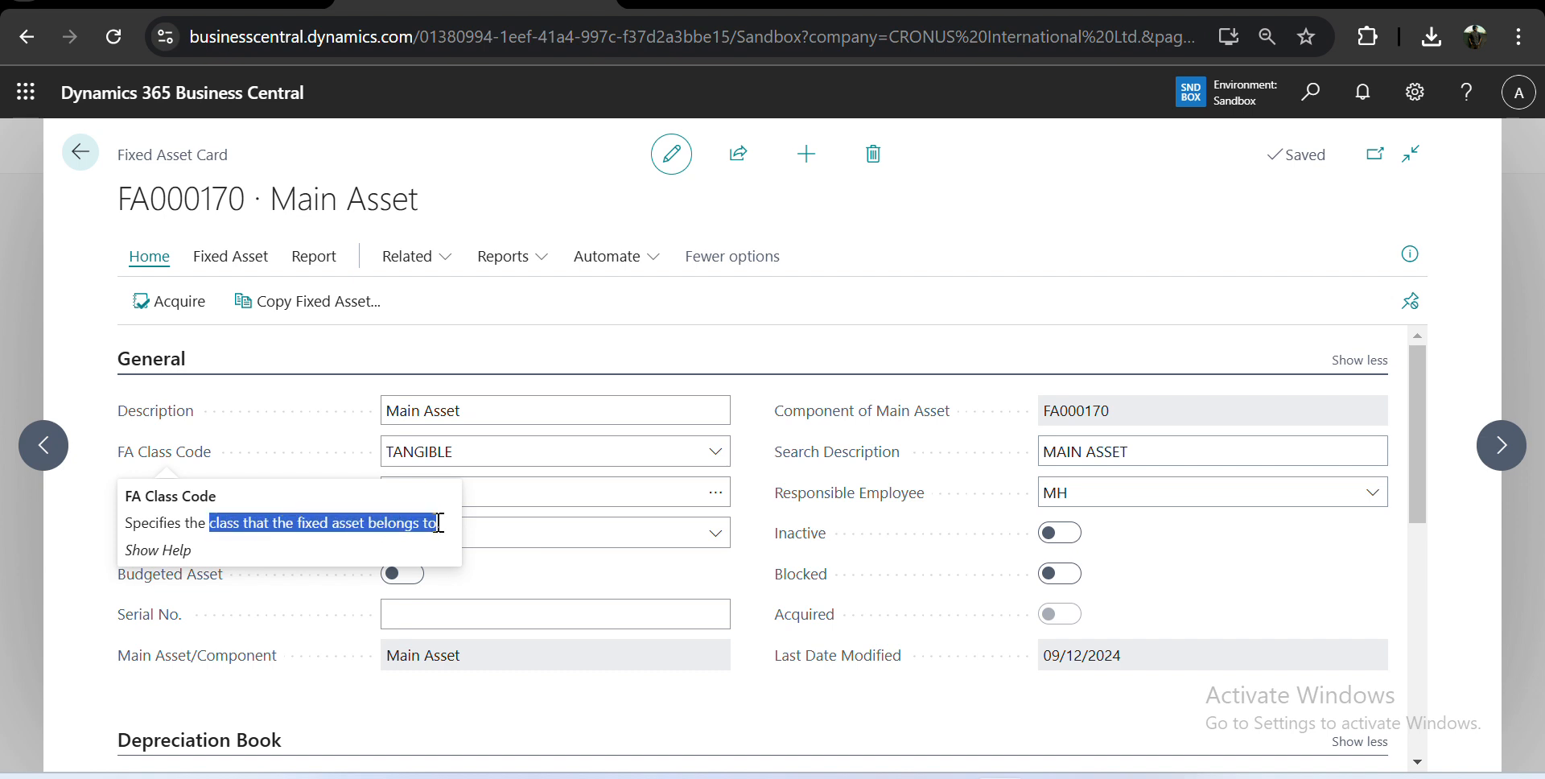
{"action": "left_click", "coordinate": [439, 524]}
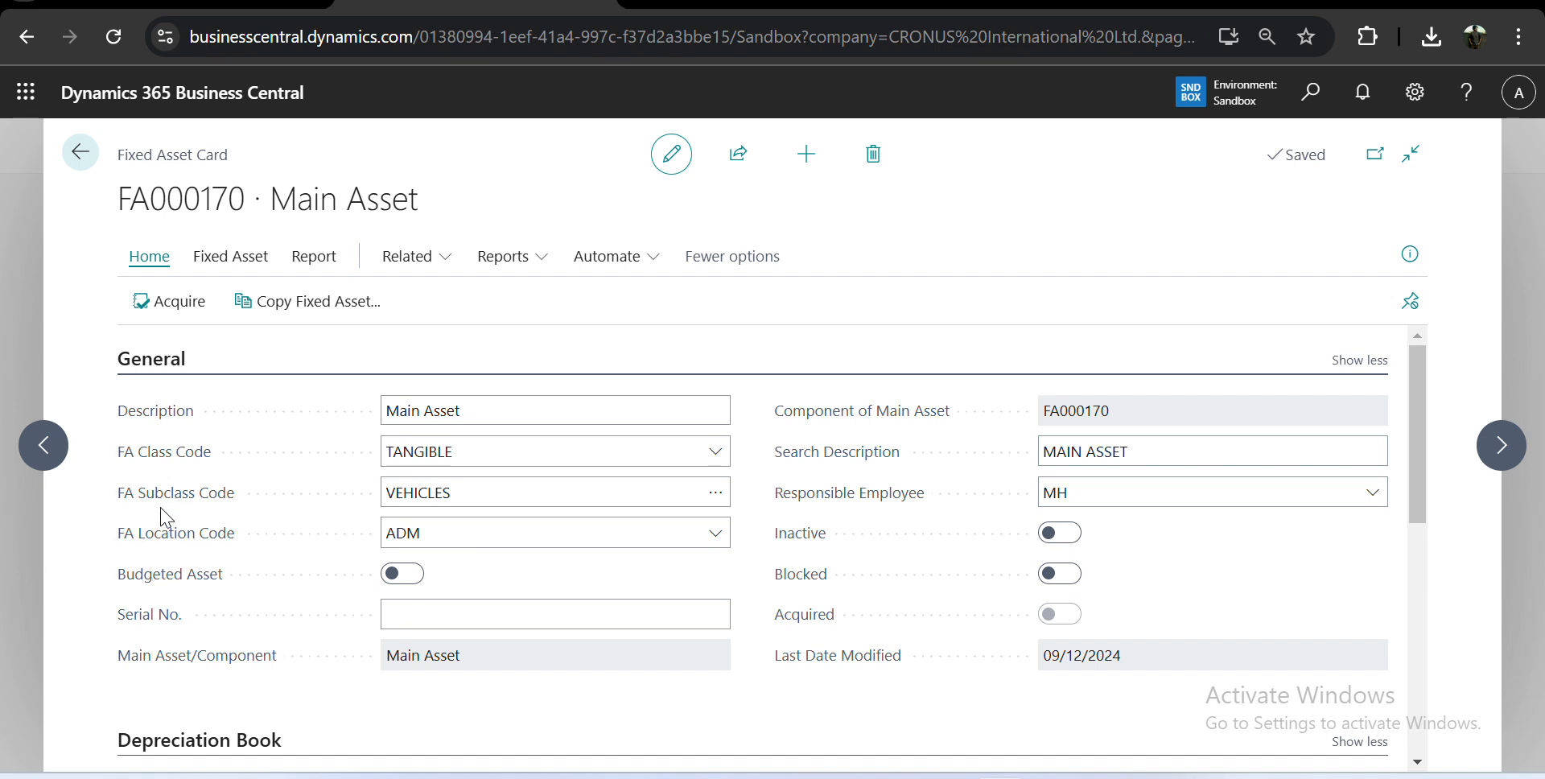
Clear the FA Class Code filter in the FA Subclasses list and try to assign the GOODWILL subclass to the asset.
{"action": "left_click", "coordinate": [723, 496]}
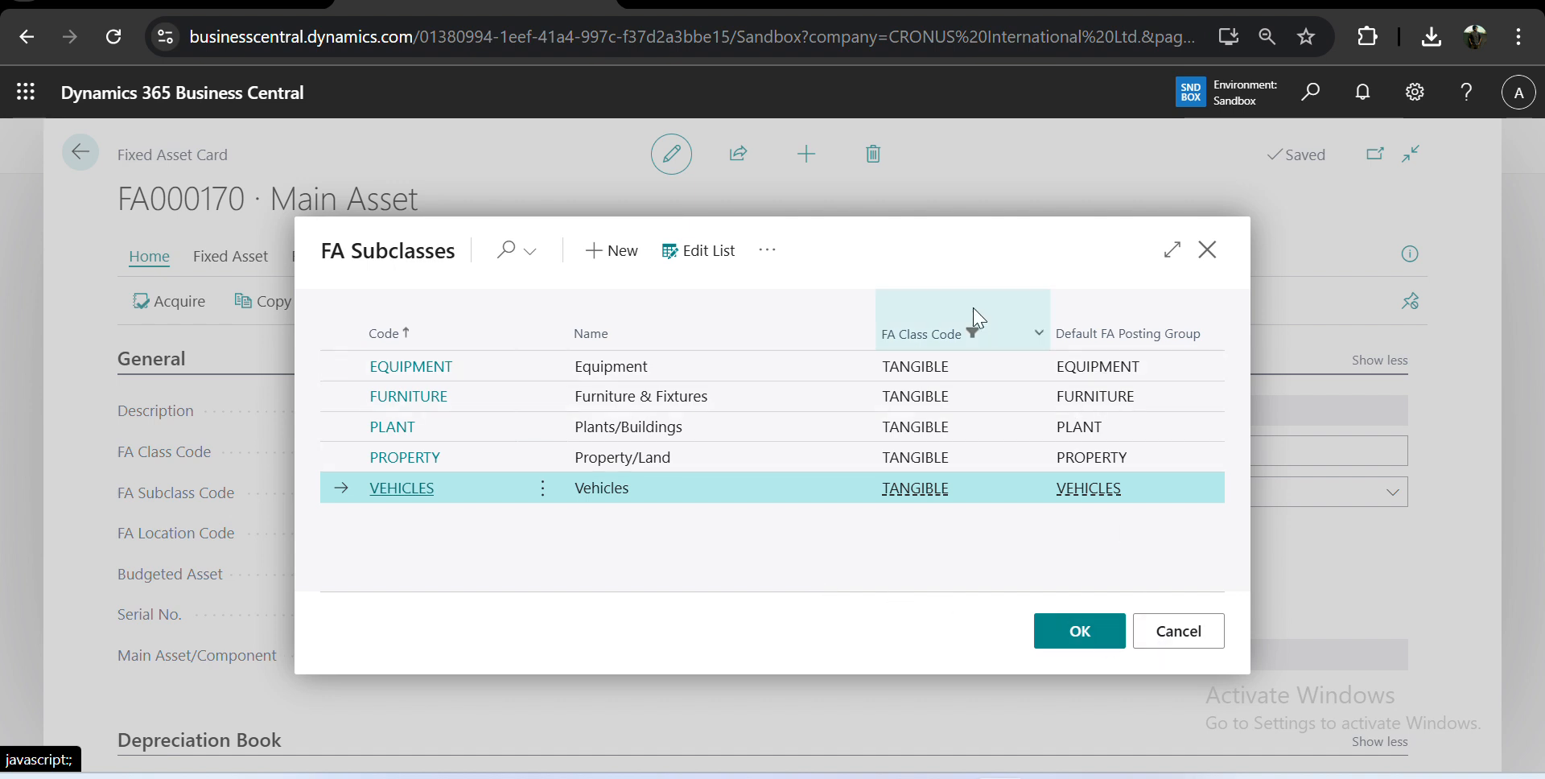
{"action": "mouse_move", "coordinate": [976, 331]}
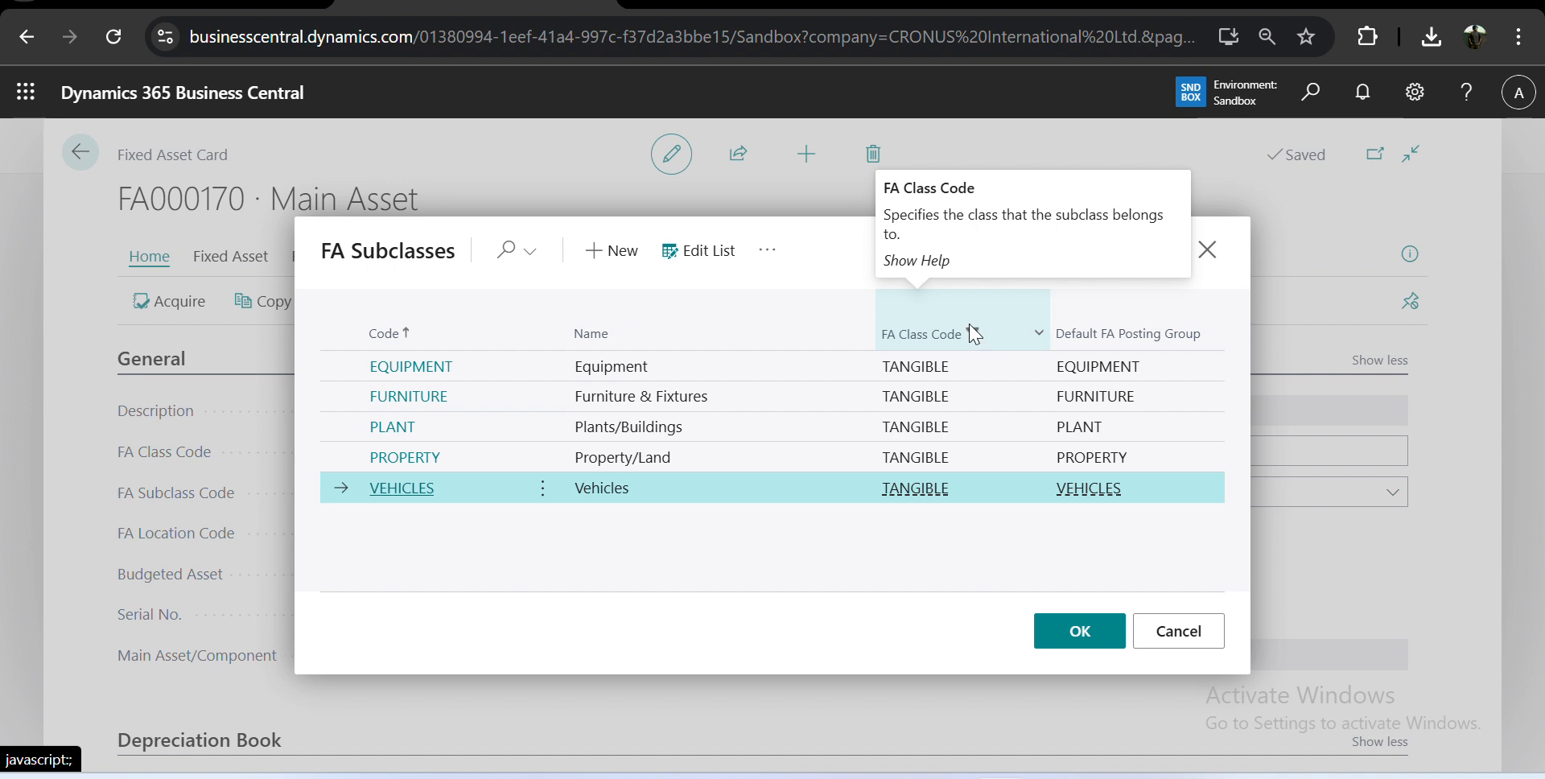
{"action": "left_click", "coordinate": [993, 309]}
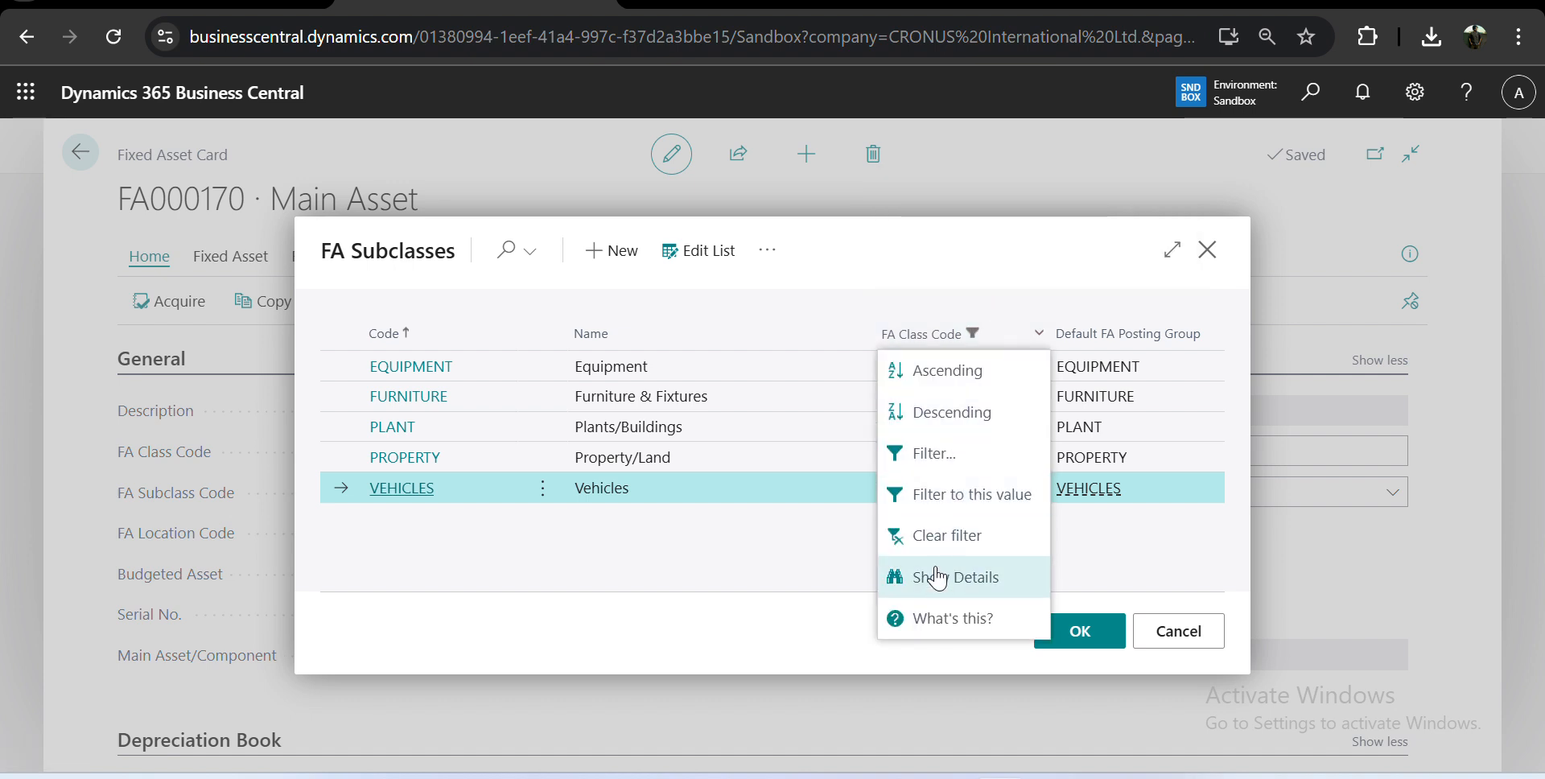
{"action": "left_click", "coordinate": [929, 533]}
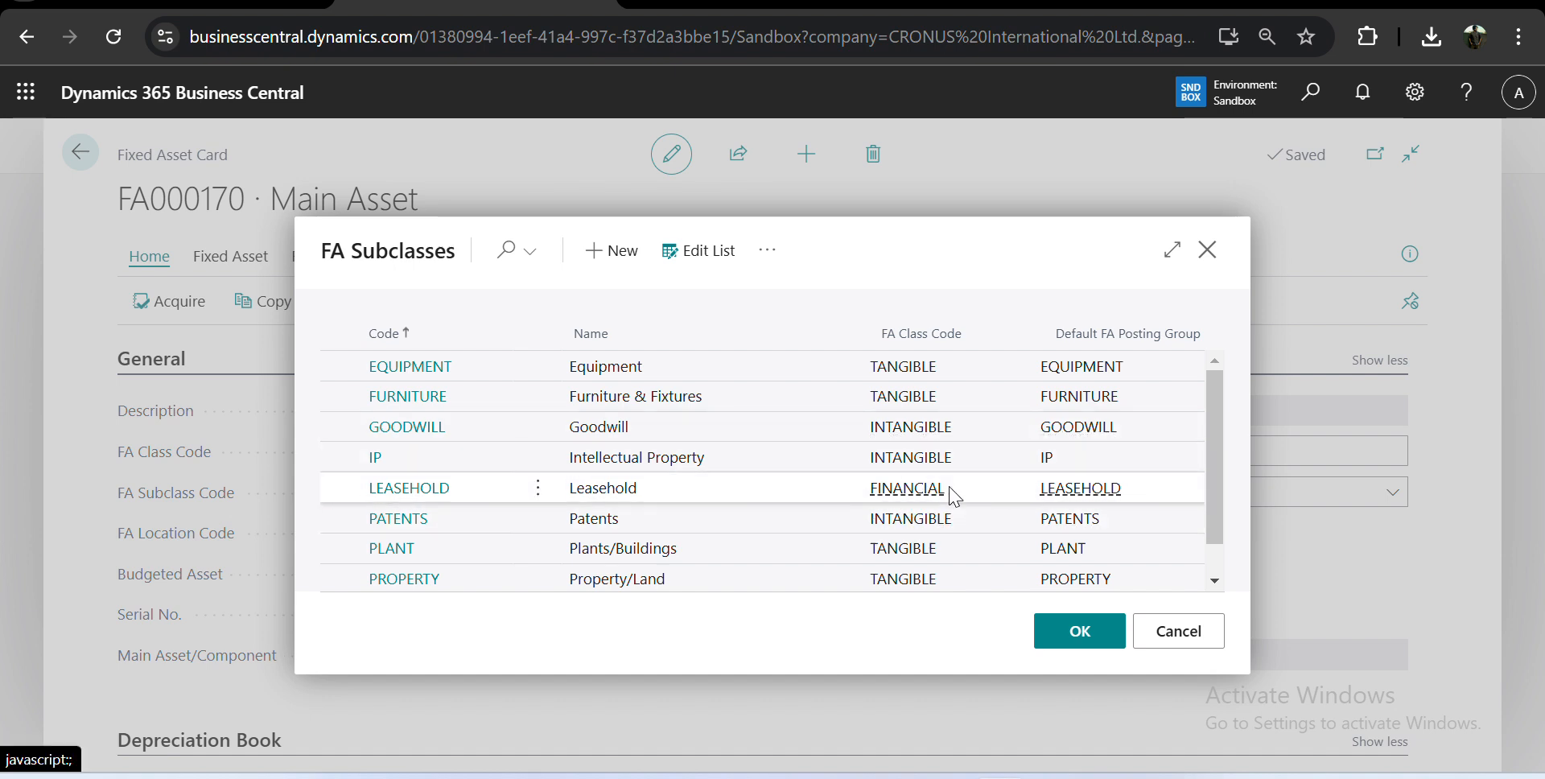
{"action": "left_click", "coordinate": [413, 435]}
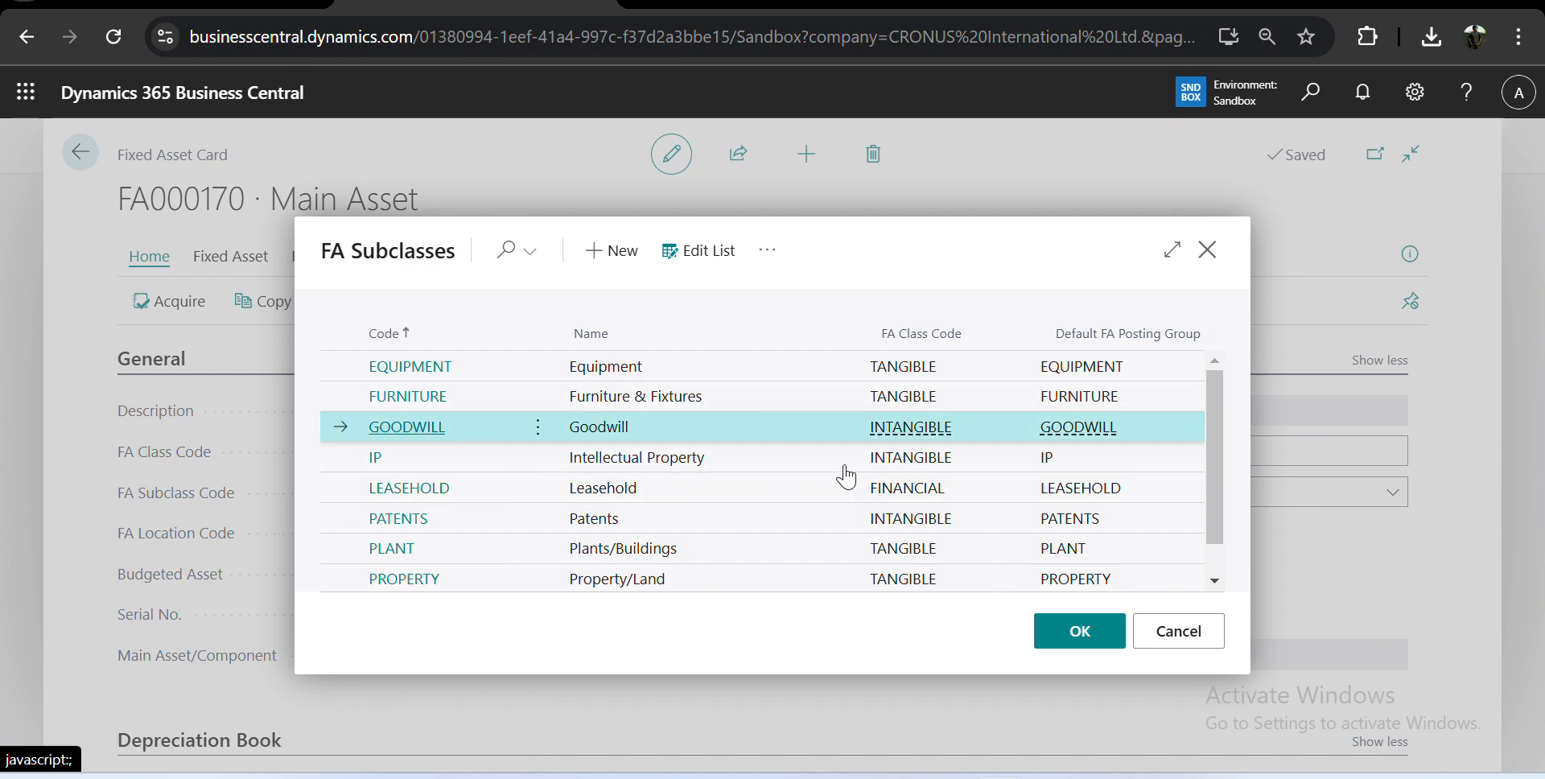
{"action": "mouse_move", "coordinate": [371, 517]}
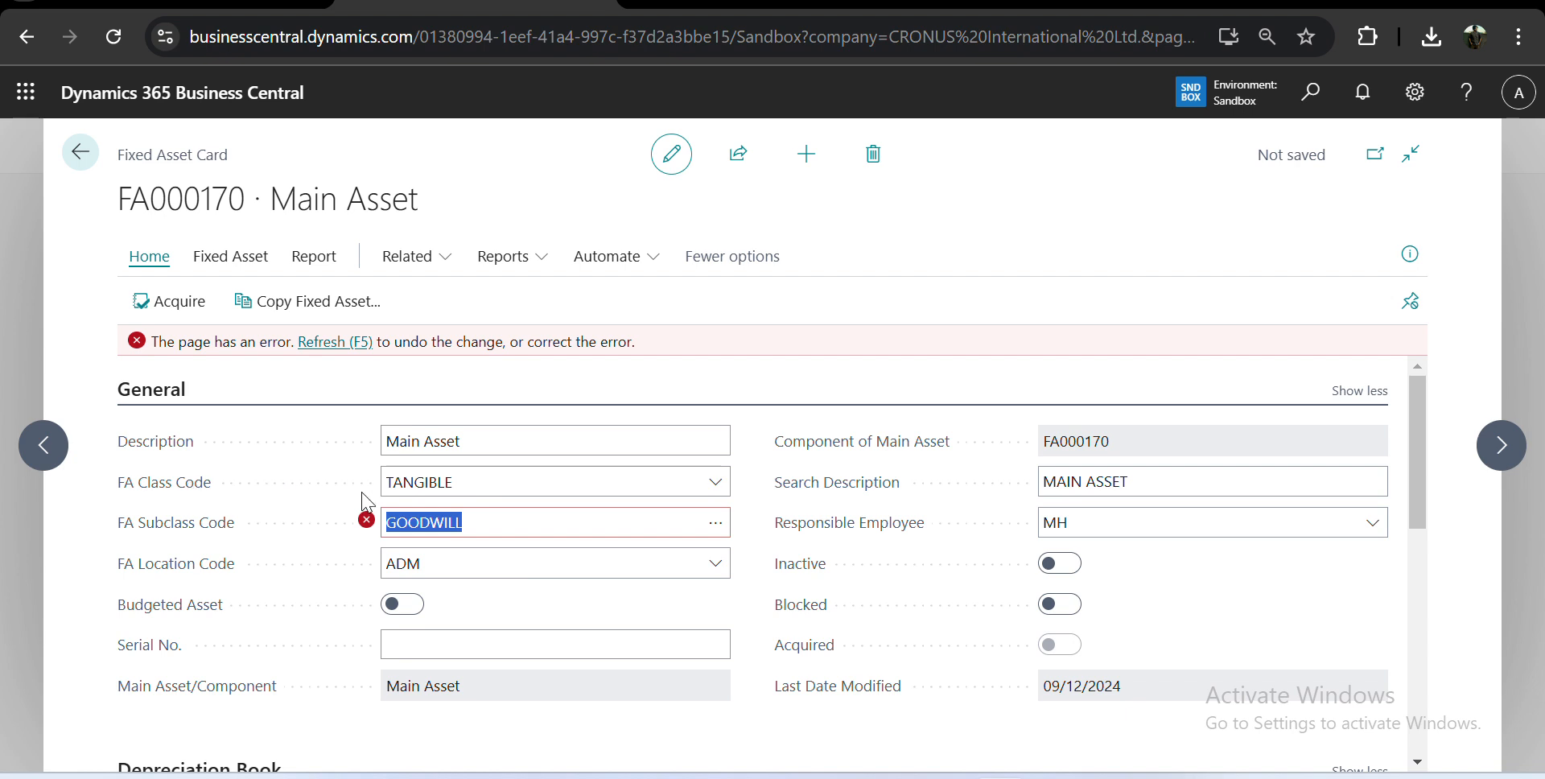
Set the asset's FA Subclass Code back to VEHICLES.
{"action": "type", "text": "veh"}
{"action": "key", "text": "Tab"}
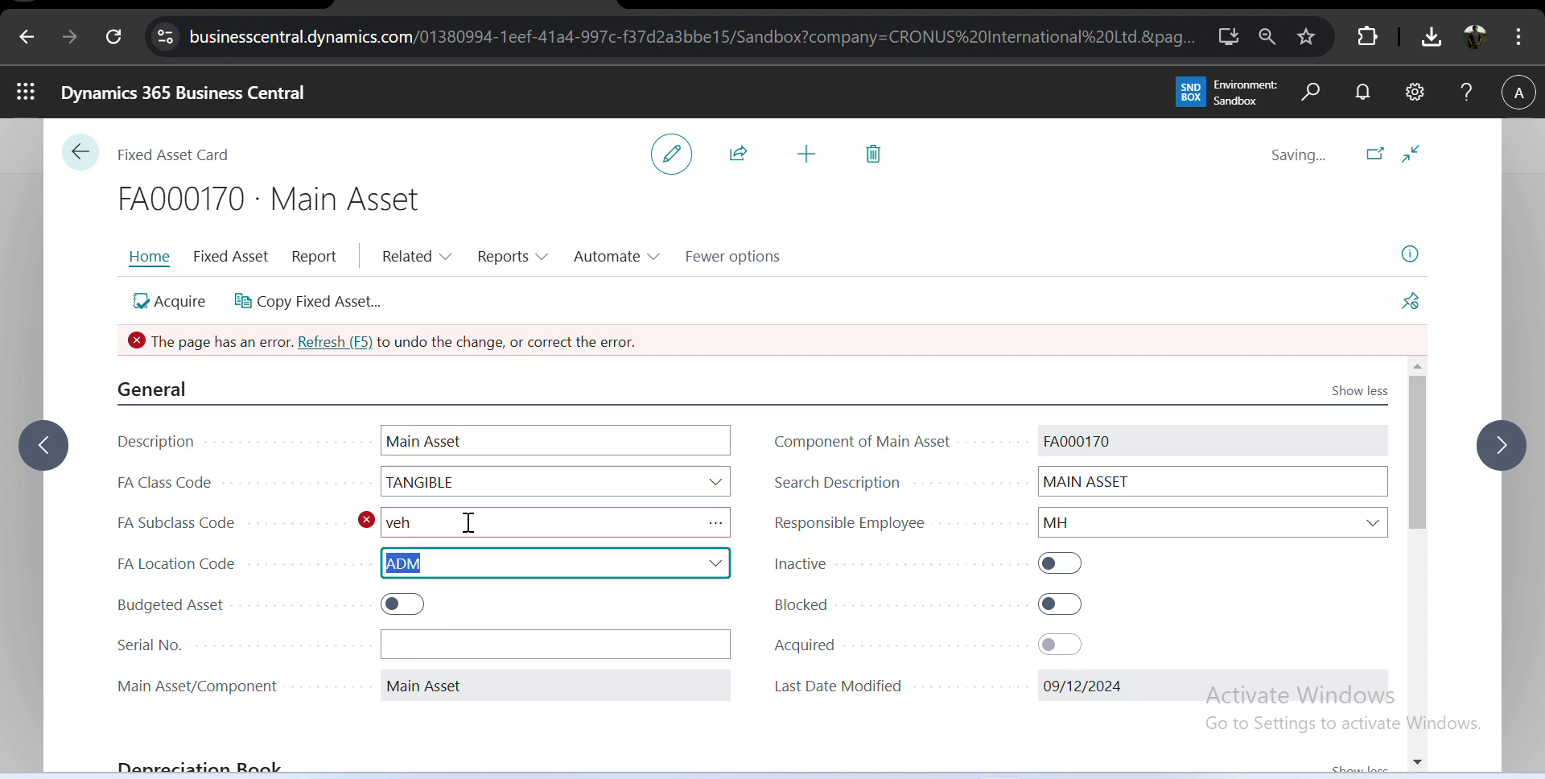
{"action": "left_click", "coordinate": [358, 538]}
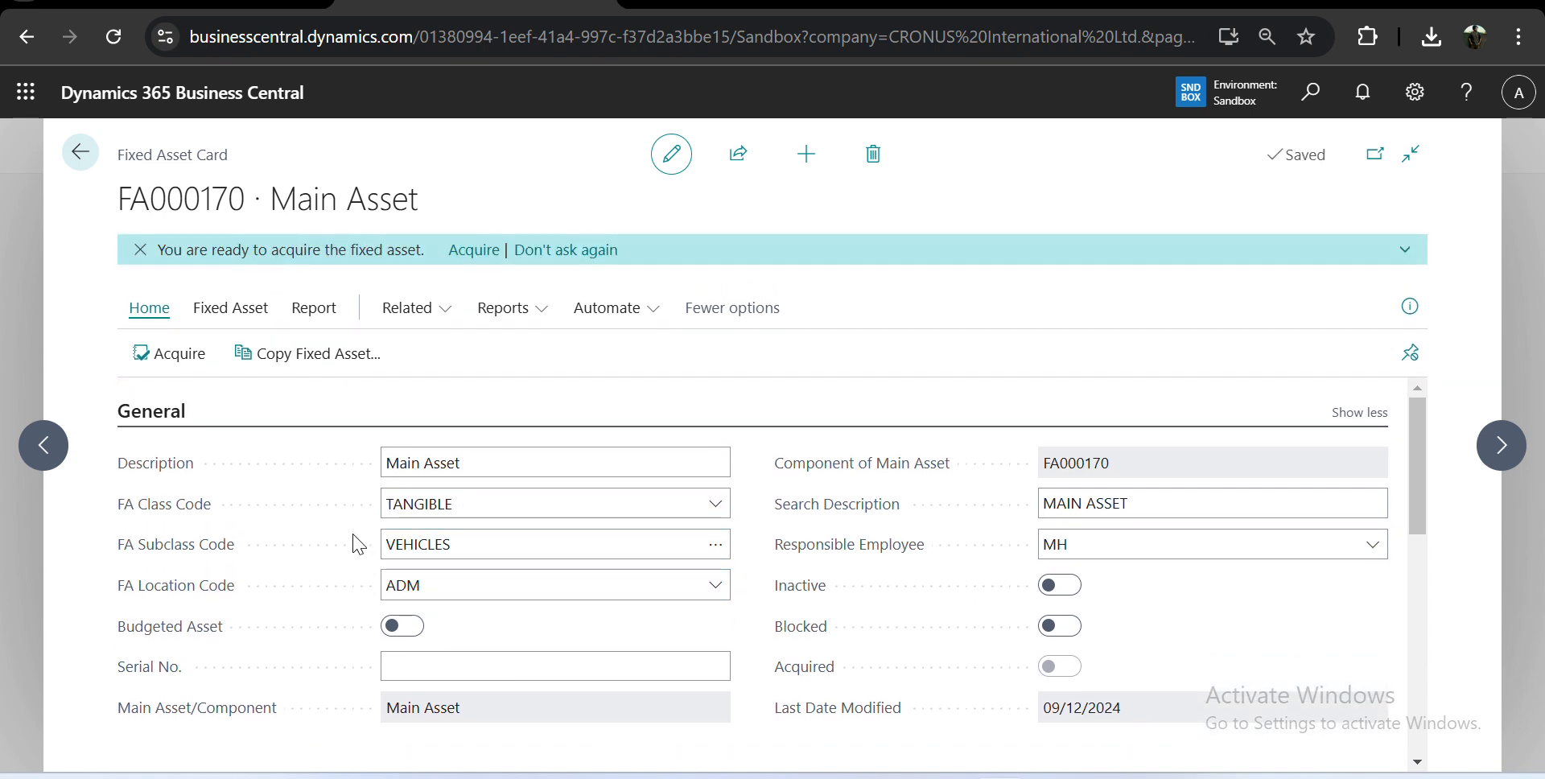
Search for "fa clas" and open the FA Subclasses page.
{"action": "key", "text": "alt+q"}
{"action": "type", "text": "fa"}
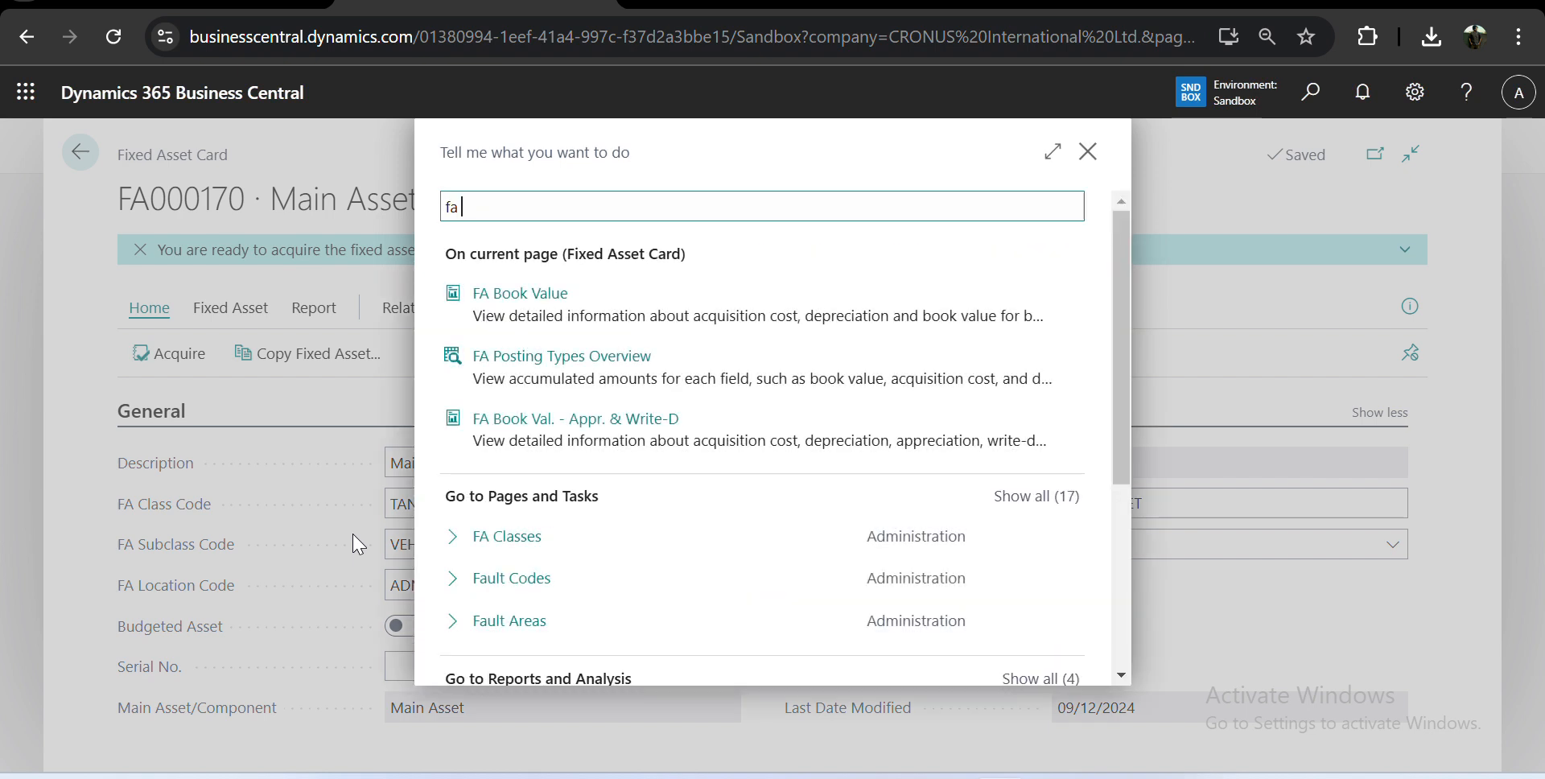
{"action": "type", "text": " clas"}
{"action": "key", "text": "Down"}
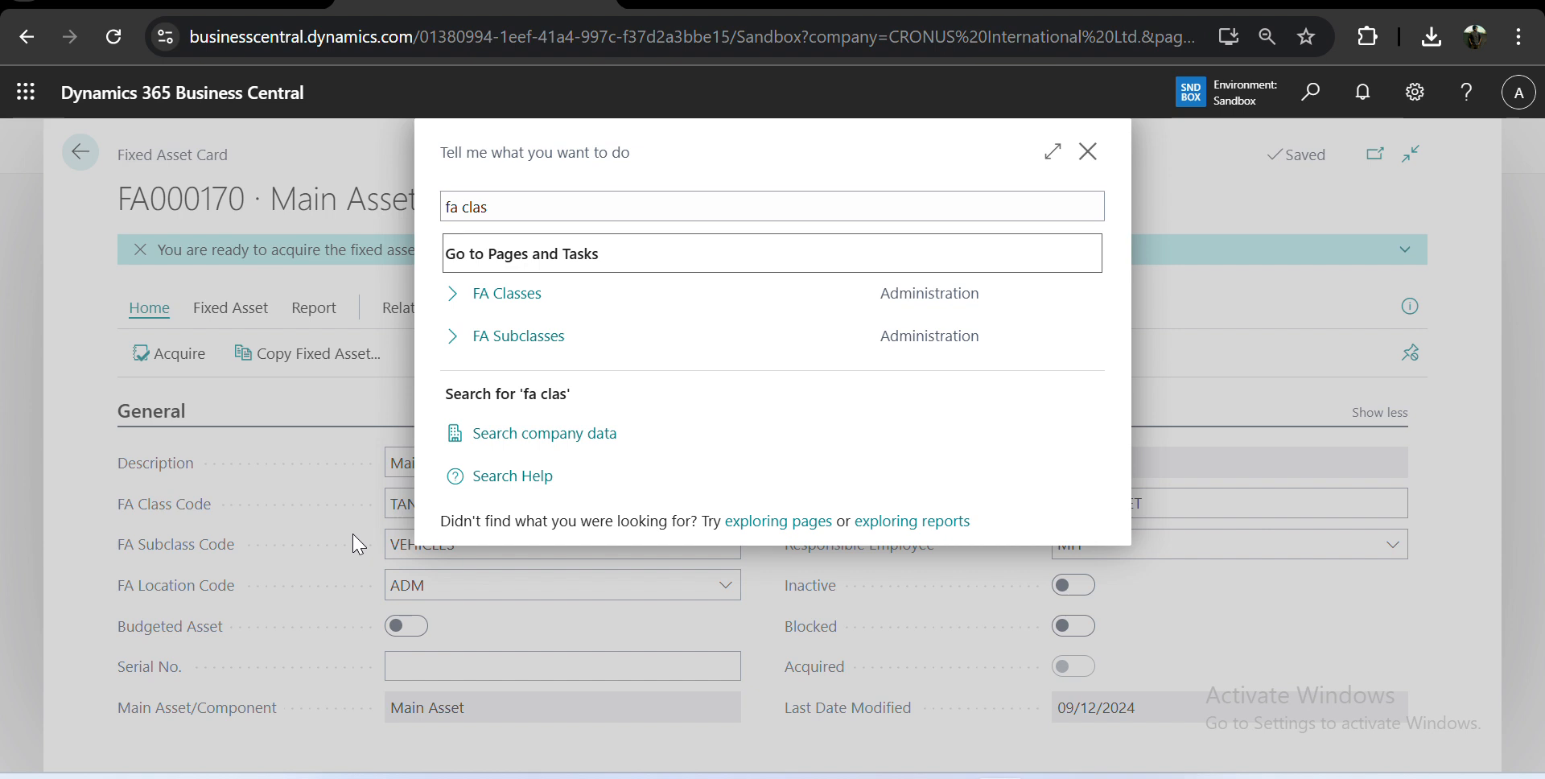
{"action": "key", "text": "Down"}
{"action": "key", "text": "Down"}
{"action": "key", "text": "Return"}
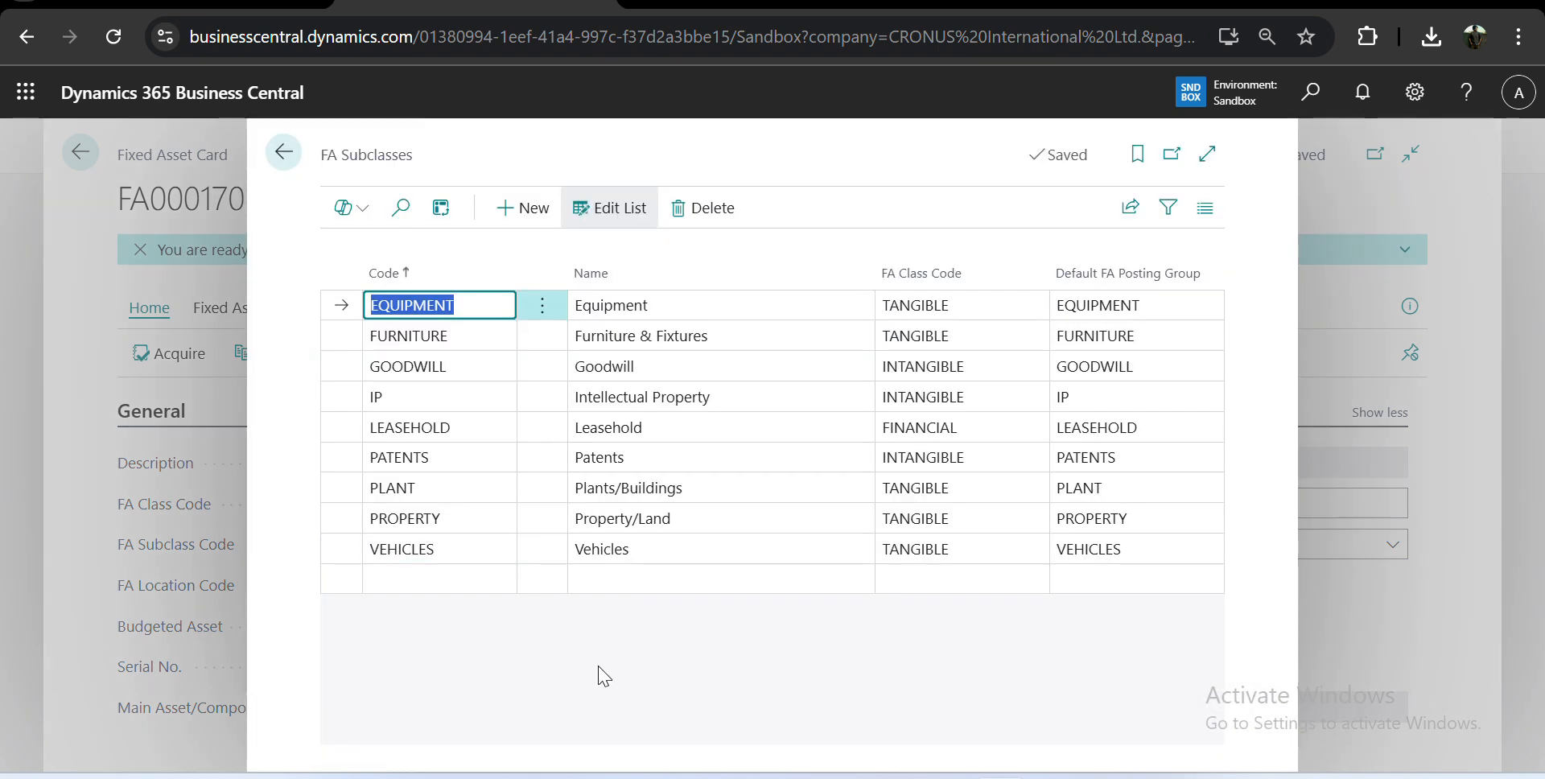
Review the Default FA Posting Group options for the EQUIPMENT subclass and return to the fixed asset card without changing anything.
{"action": "mouse_move", "coordinate": [1136, 258]}
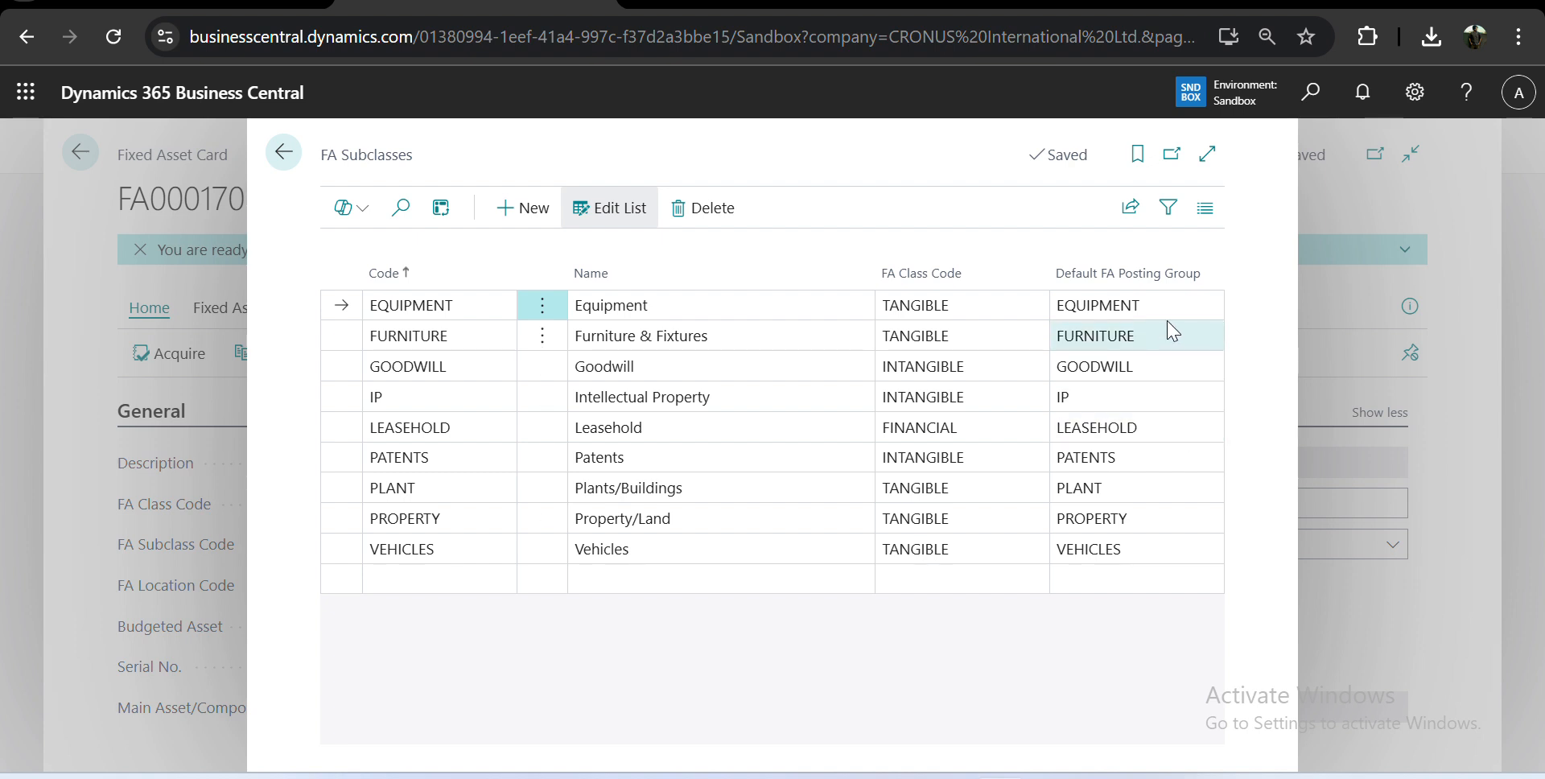
{"action": "left_click", "coordinate": [1186, 300]}
{"action": "left_click", "coordinate": [1206, 310]}
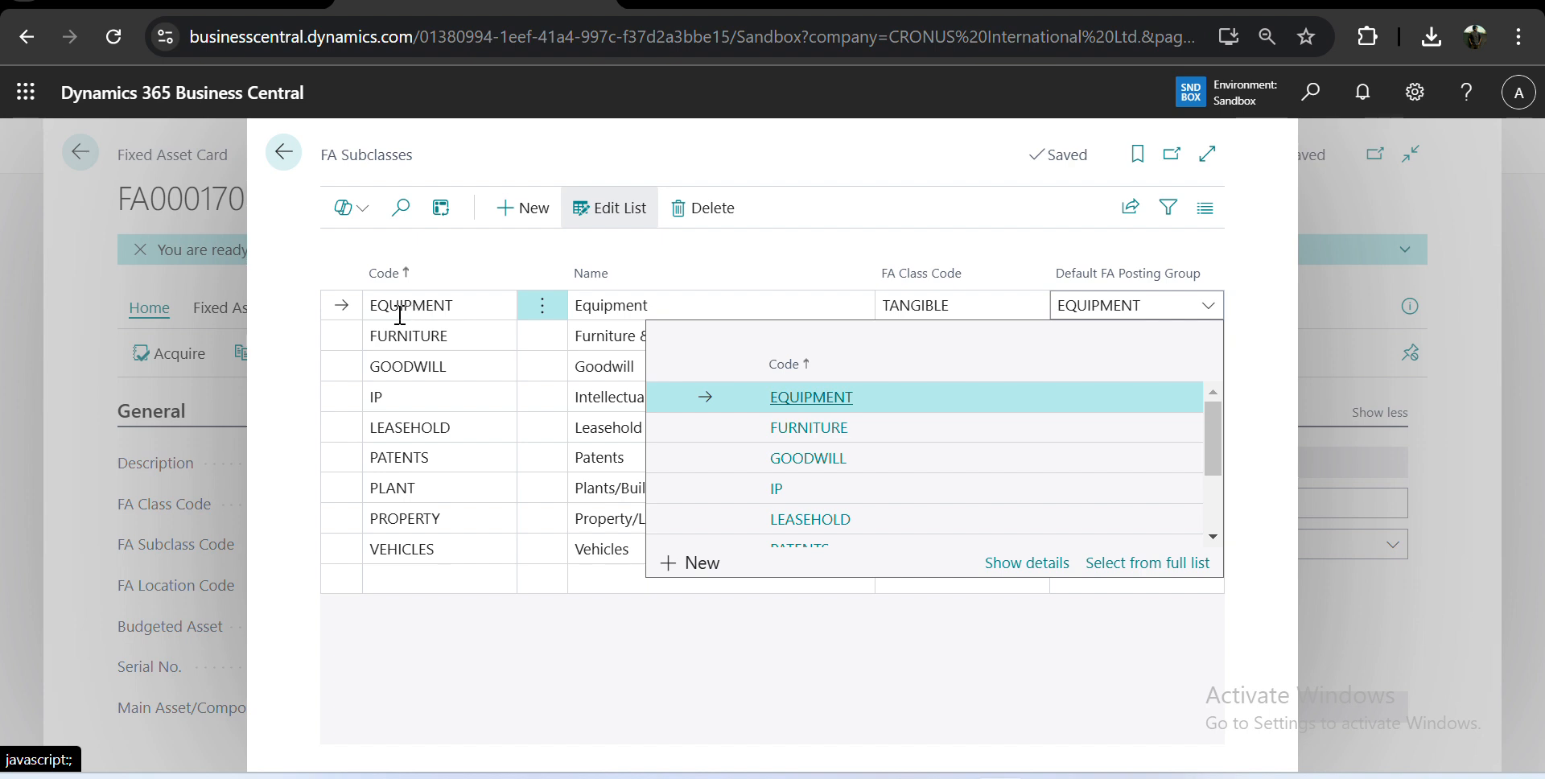
{"action": "left_click", "coordinate": [855, 171]}
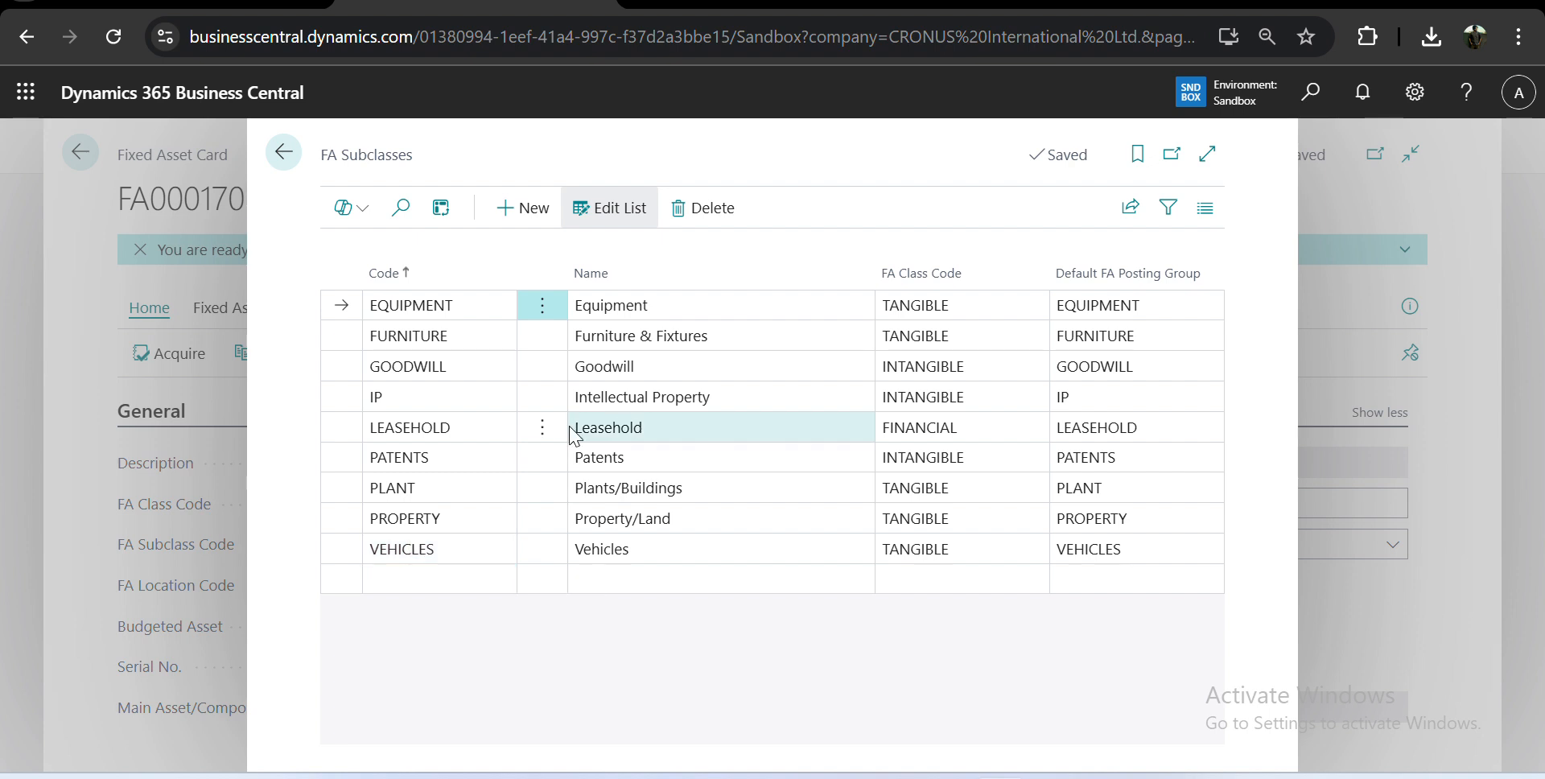
{"action": "left_click", "coordinate": [286, 157]}
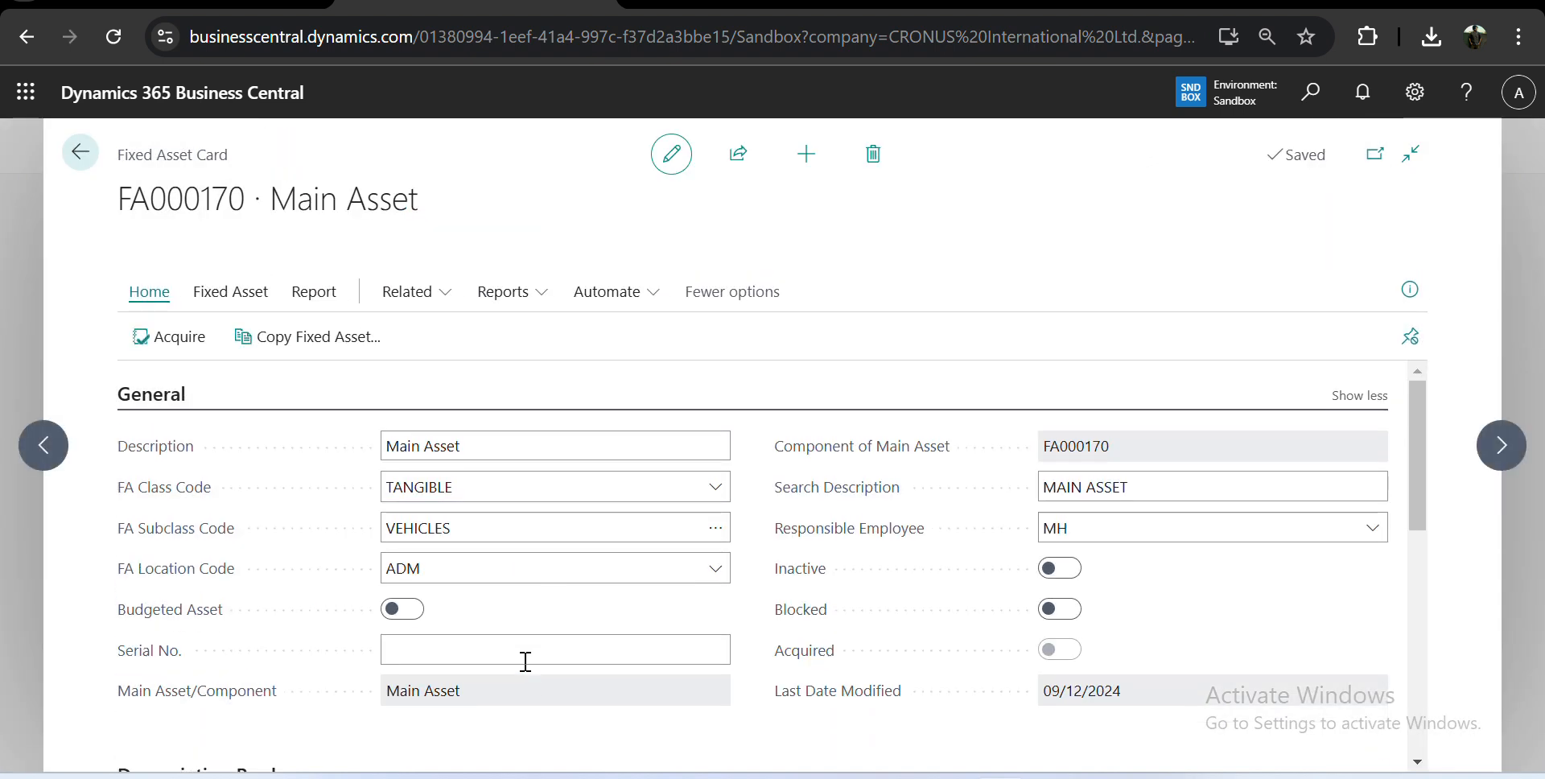
Browse the available FA location codes and select ADM as the asset's FA Location Code.
{"action": "scroll", "coordinate": [524, 662], "scroll_direction": "down", "scroll_amount": 1}
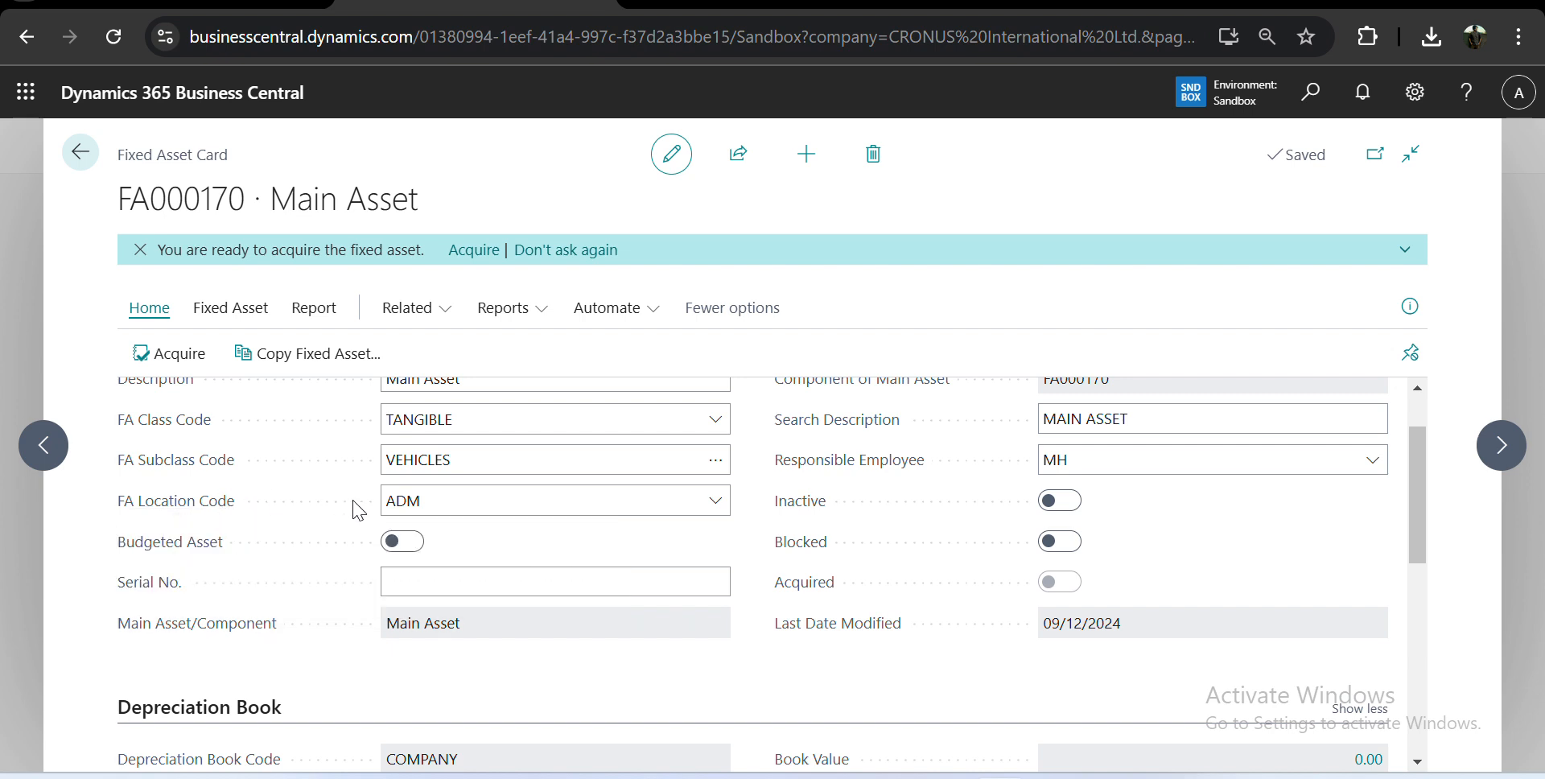
{"action": "left_click", "coordinate": [724, 507]}
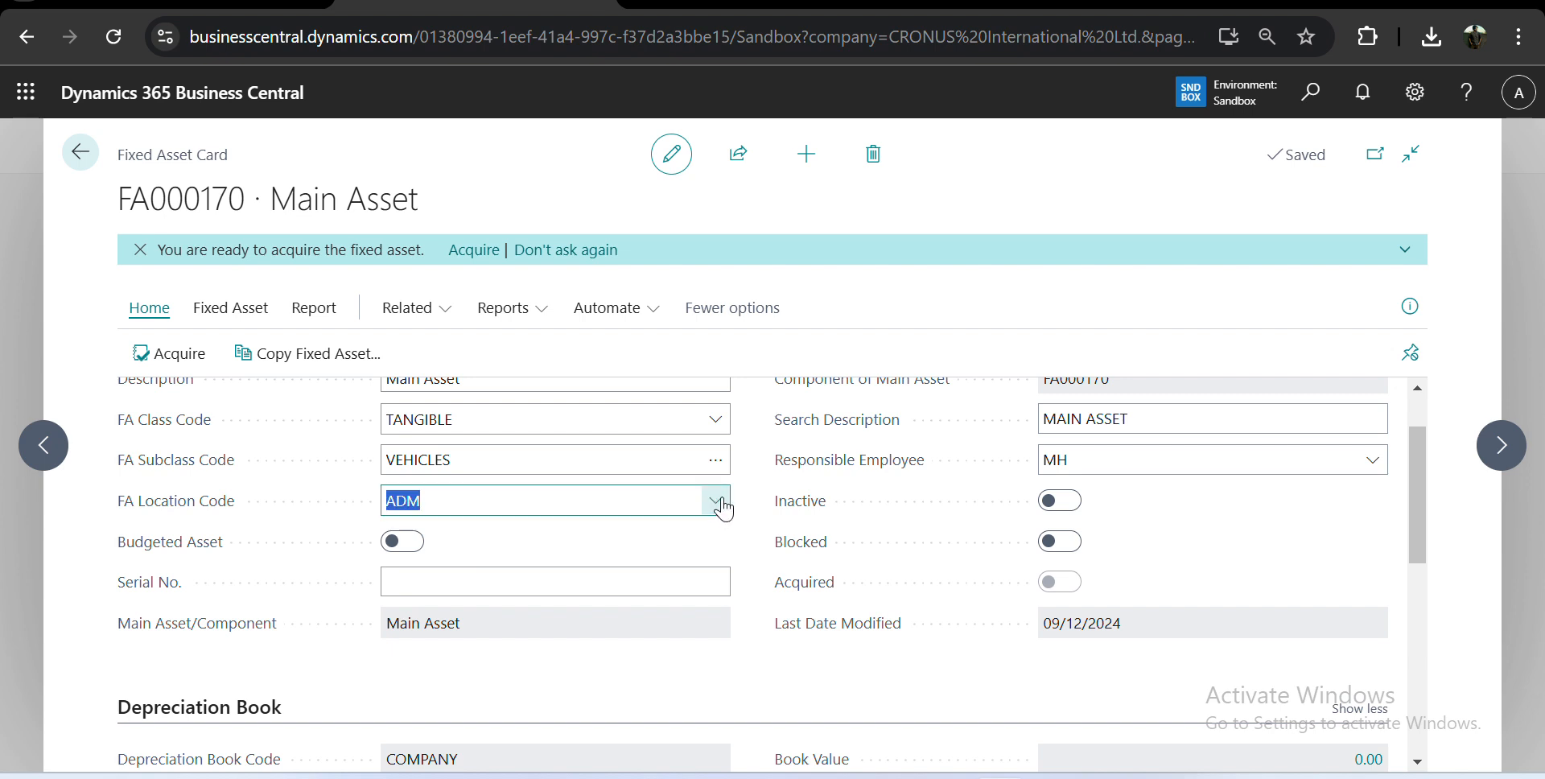
{"action": "scroll", "coordinate": [640, 392], "scroll_direction": "down", "scroll_amount": 2}
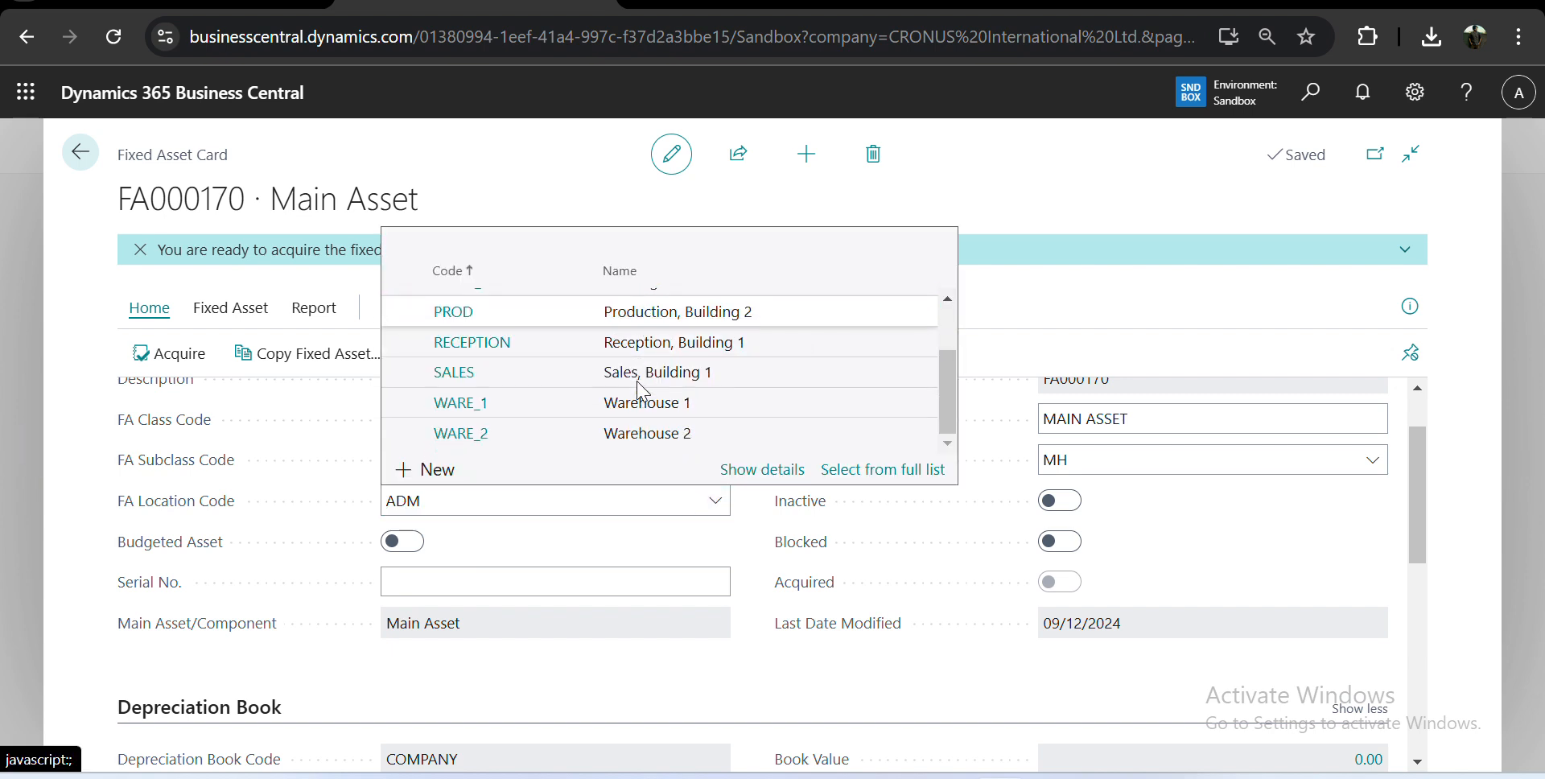
{"action": "scroll", "coordinate": [639, 395], "scroll_direction": "up", "scroll_amount": 3}
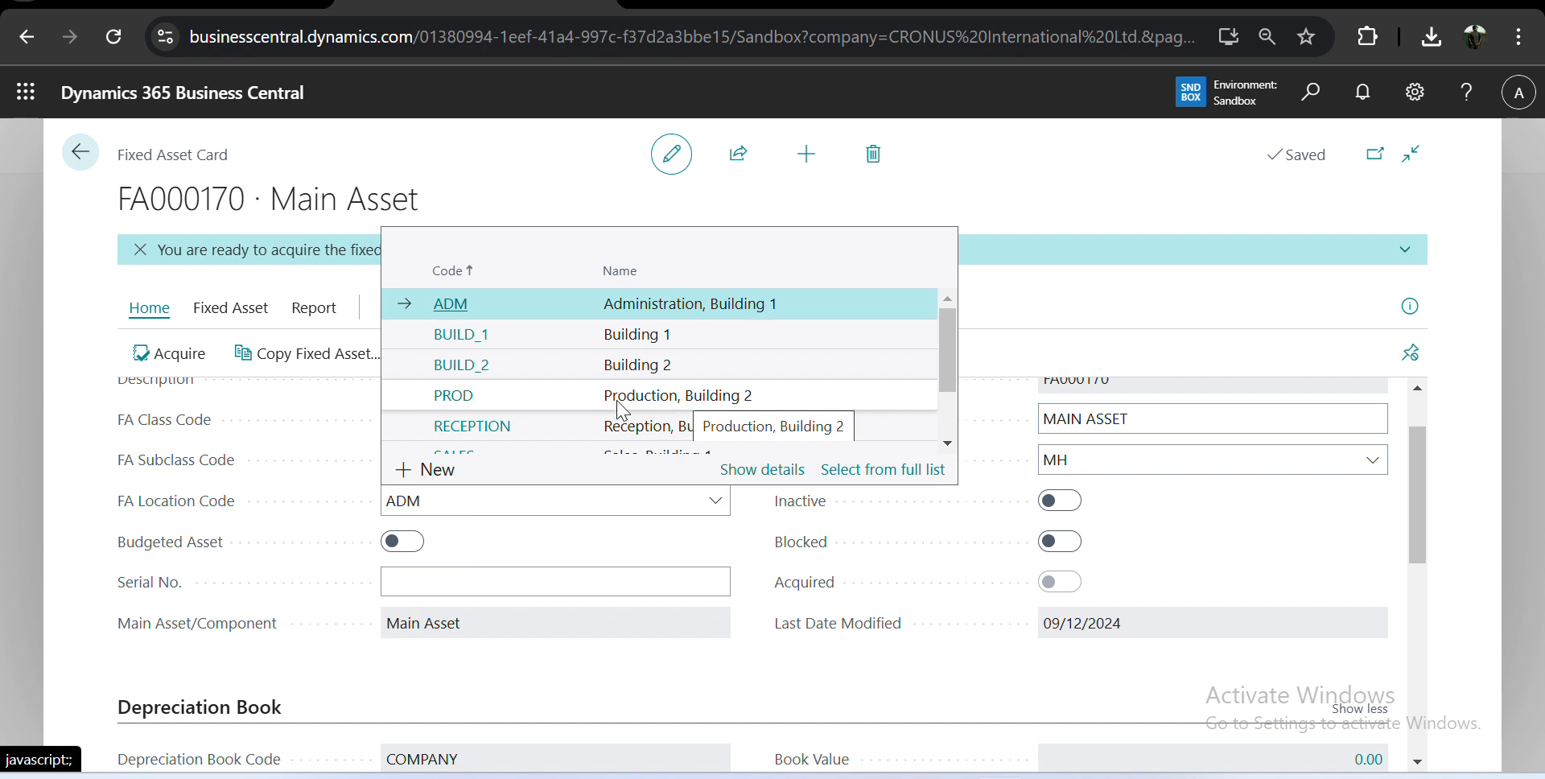
{"action": "scroll", "coordinate": [609, 396], "scroll_direction": "down", "scroll_amount": 1}
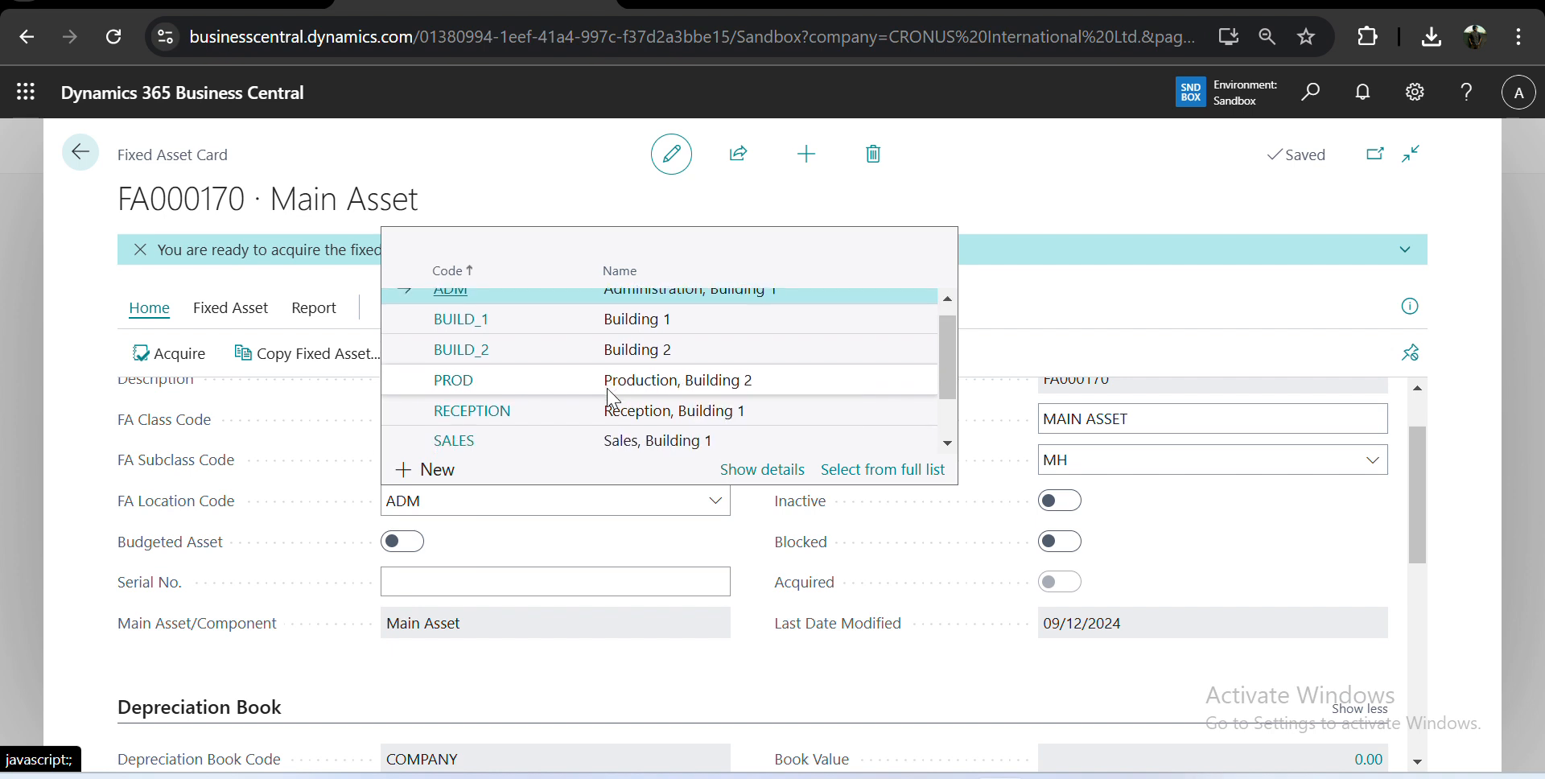
{"action": "scroll", "coordinate": [607, 399], "scroll_direction": "down", "scroll_amount": 1}
{"action": "scroll", "coordinate": [570, 404], "scroll_direction": "up", "scroll_amount": 2}
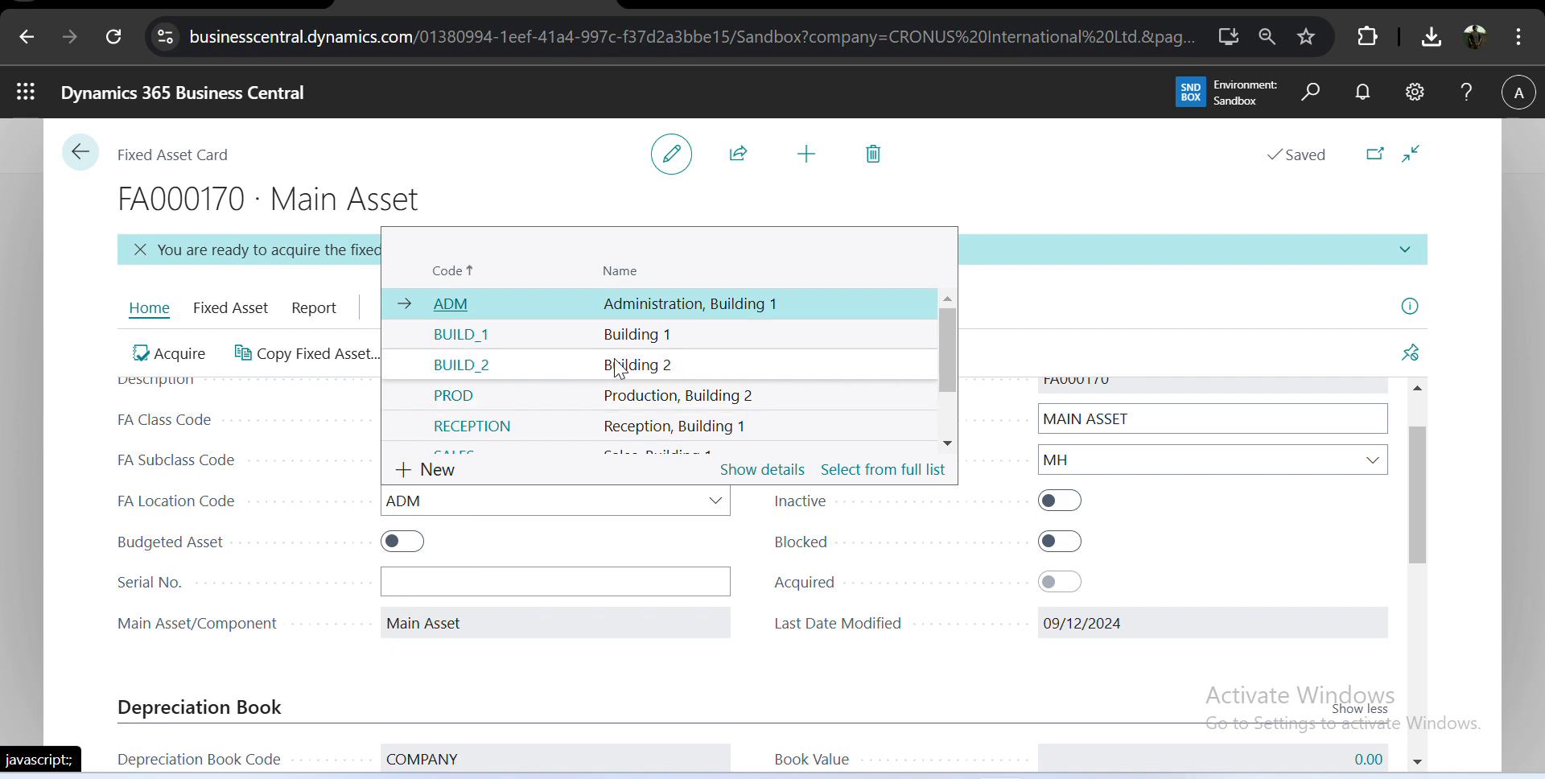
{"action": "left_click", "coordinate": [608, 314]}
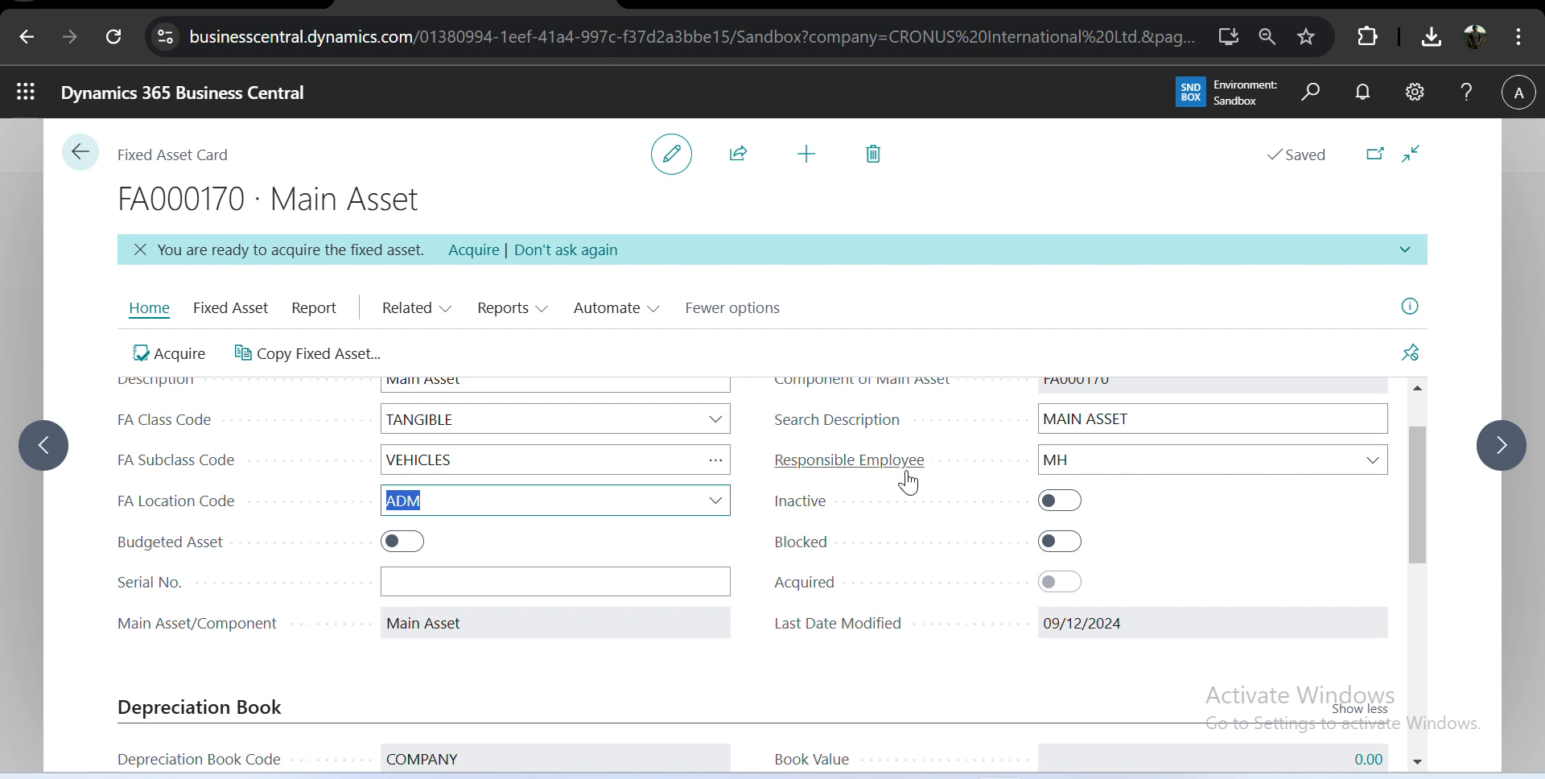
Set the asset's Responsible Employee to RB.
{"action": "mouse_move", "coordinate": [895, 473]}
{"action": "scroll", "coordinate": [1003, 472], "scroll_direction": "up", "scroll_amount": 1}
{"action": "left_click", "coordinate": [1374, 535]}
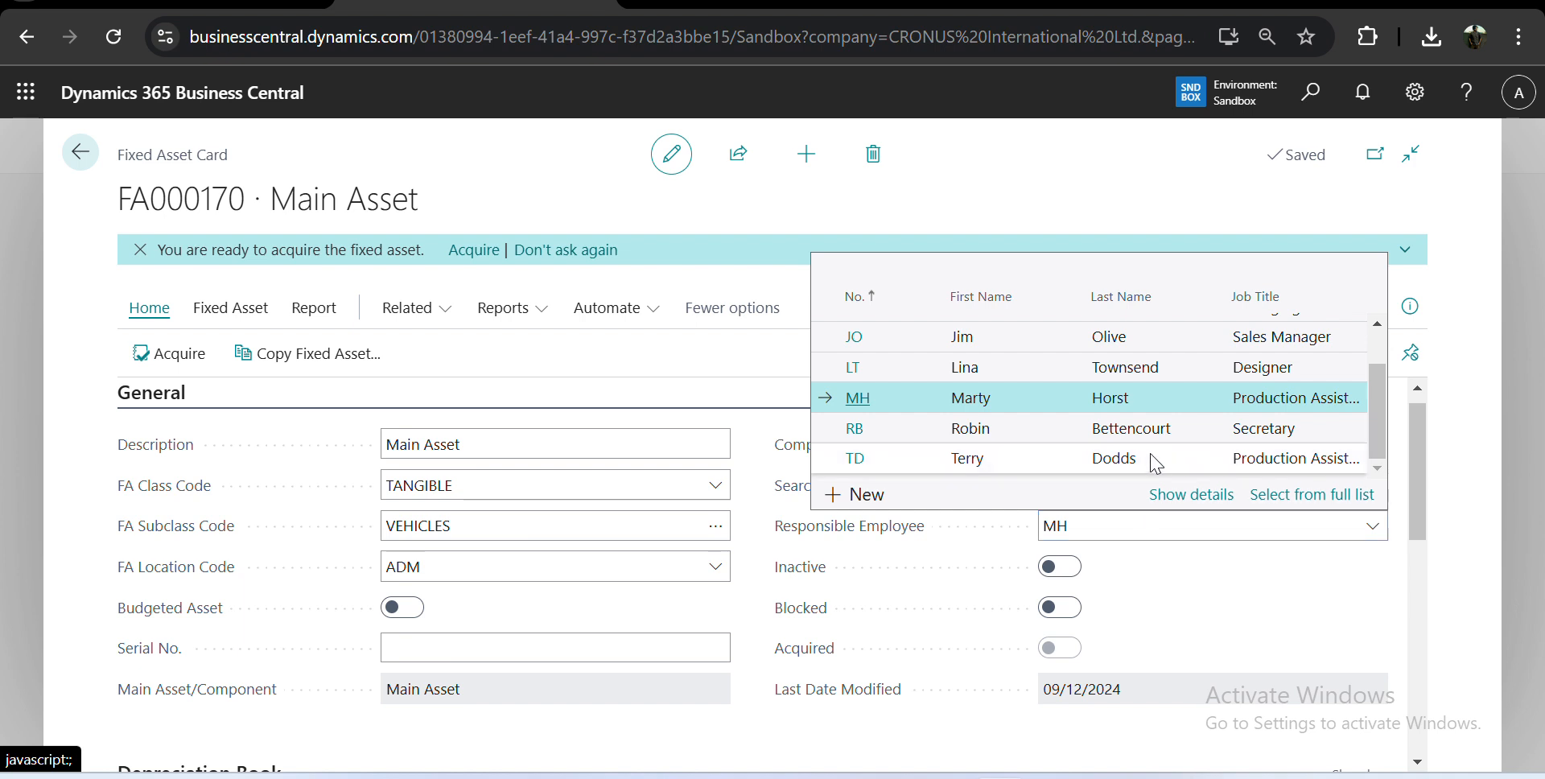
{"action": "left_click", "coordinate": [933, 439]}
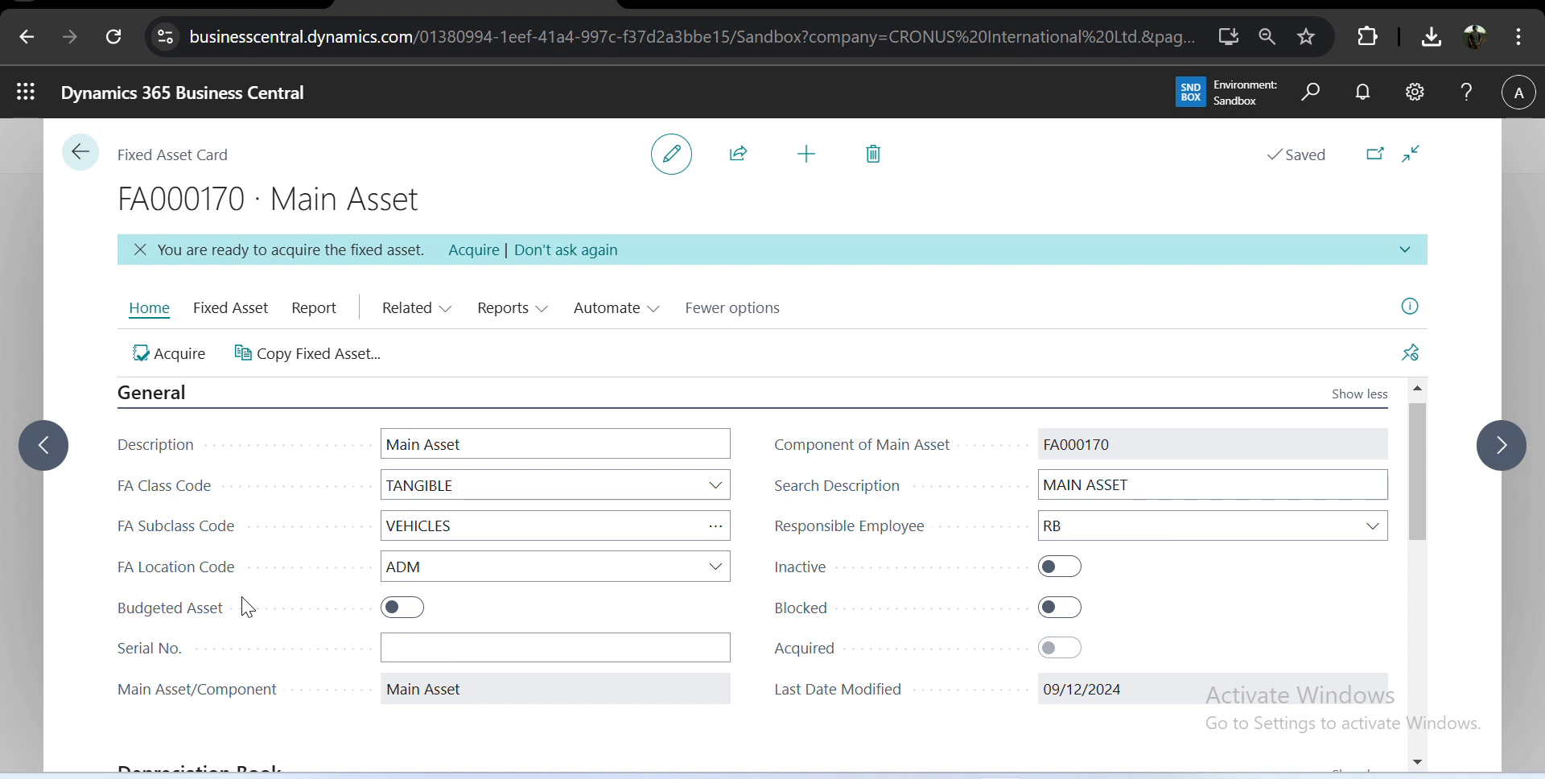
Read the description of the Budgeted Asset field and look at the Serial No. field.
{"action": "mouse_move", "coordinate": [221, 617]}
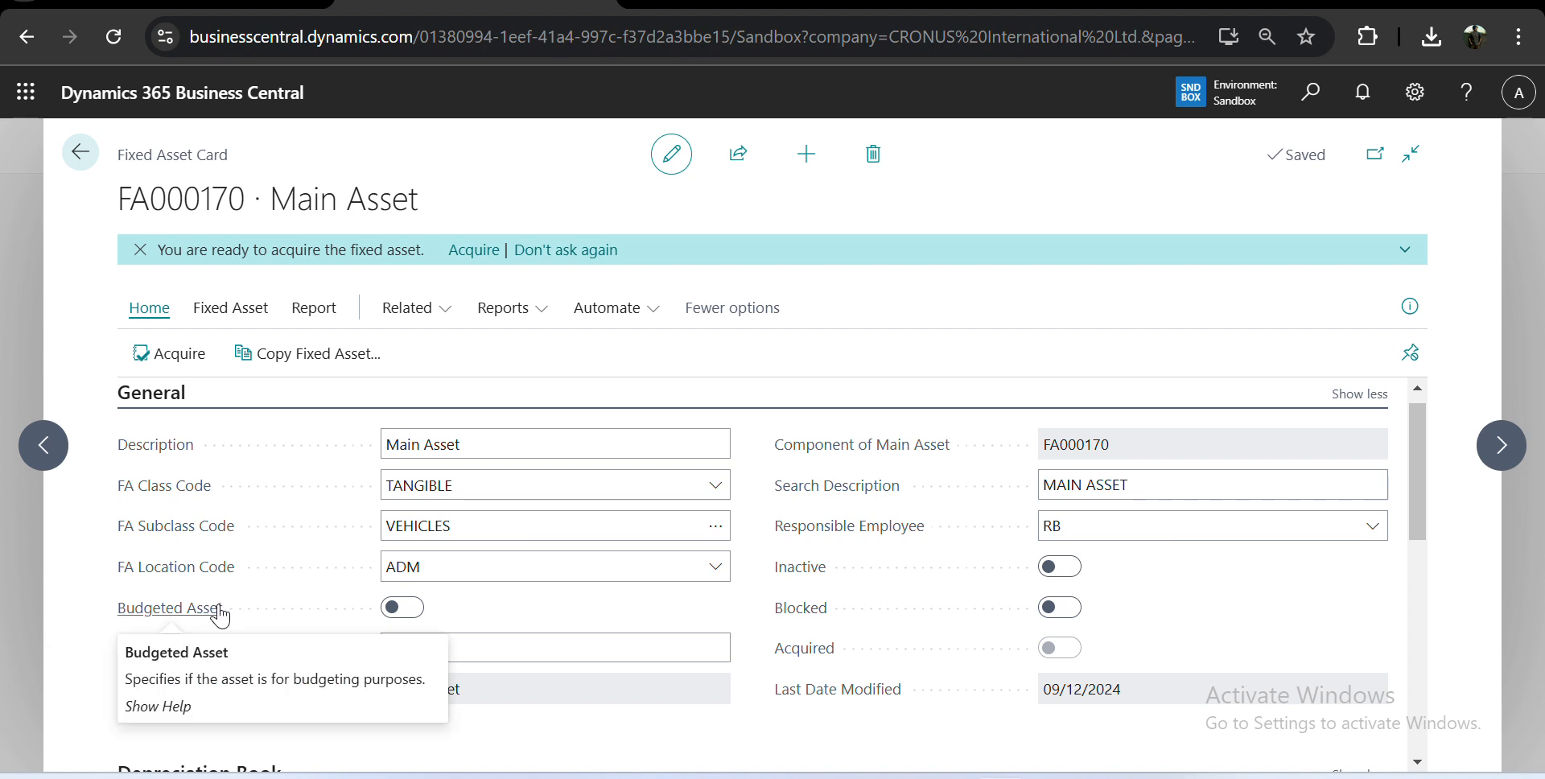
{"action": "left_click_drag", "start_coordinate": [210, 678], "coordinate": [441, 679]}
{"action": "left_click", "coordinate": [426, 676]}
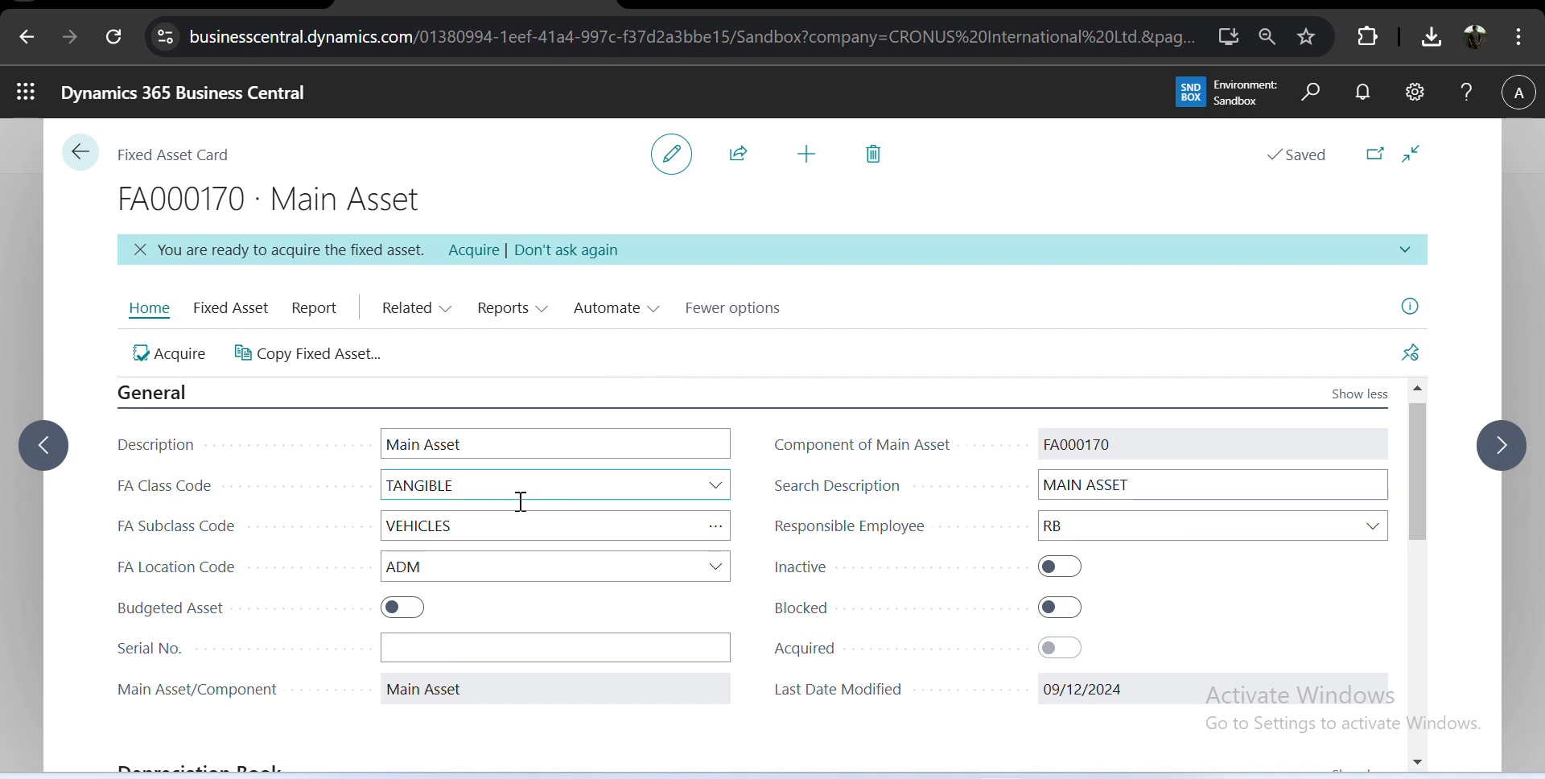
{"action": "mouse_move", "coordinate": [187, 661]}
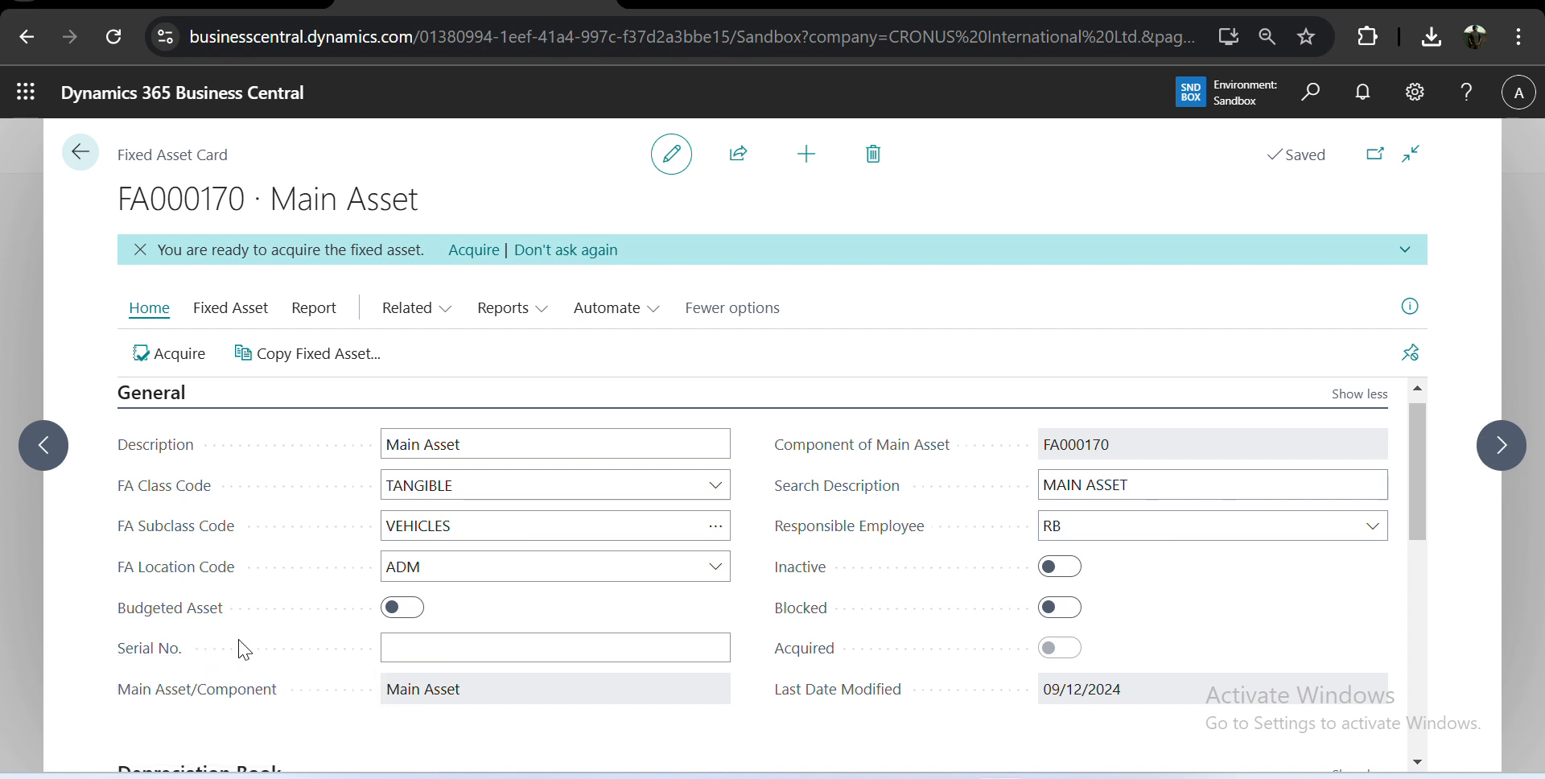
Dismiss the acquisition notification and highlight the asset number and description in the card's title.
{"action": "double_click", "coordinate": [198, 201]}
{"action": "left_click", "coordinate": [141, 253]}
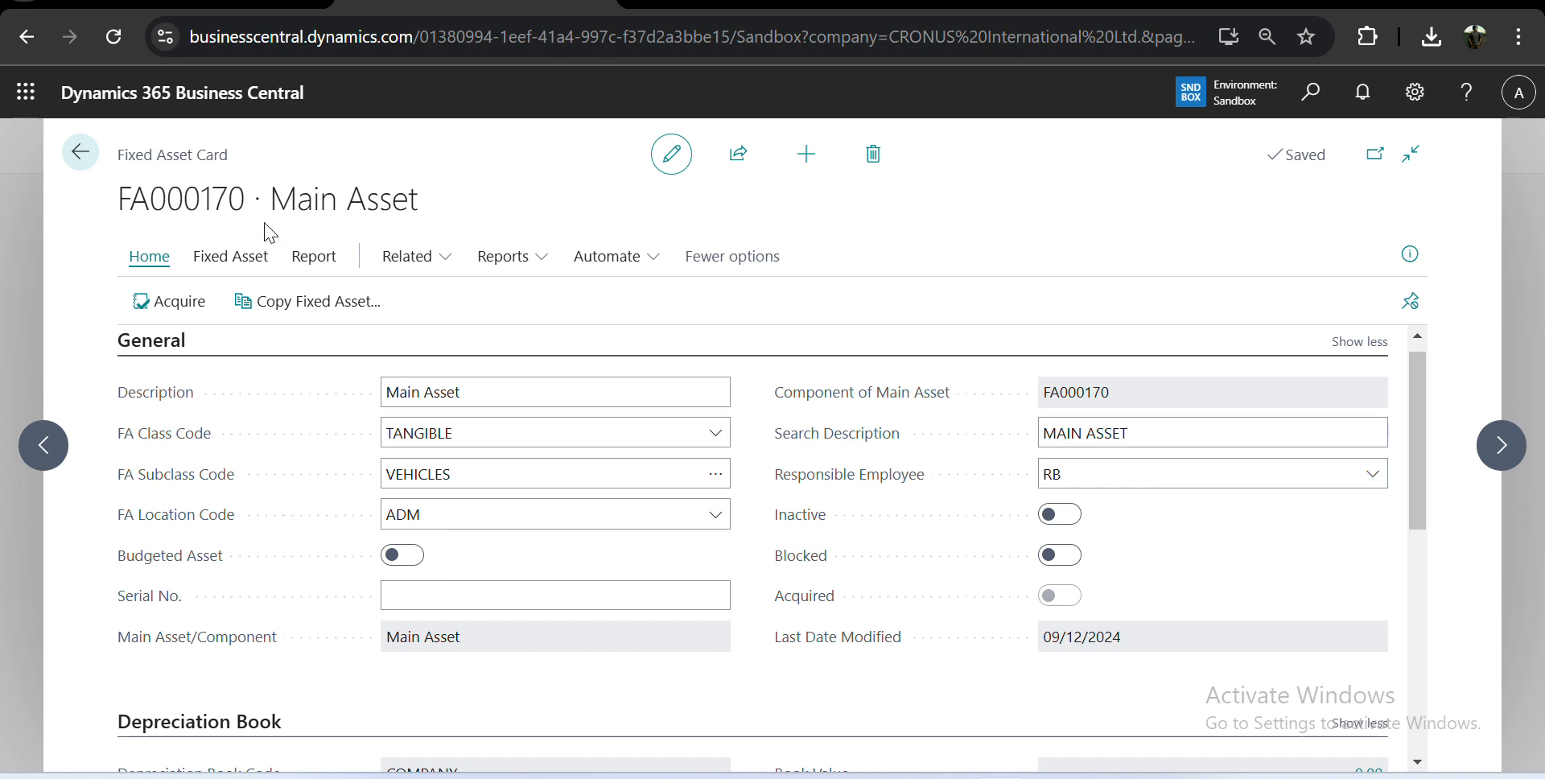
{"action": "double_click", "coordinate": [164, 199]}
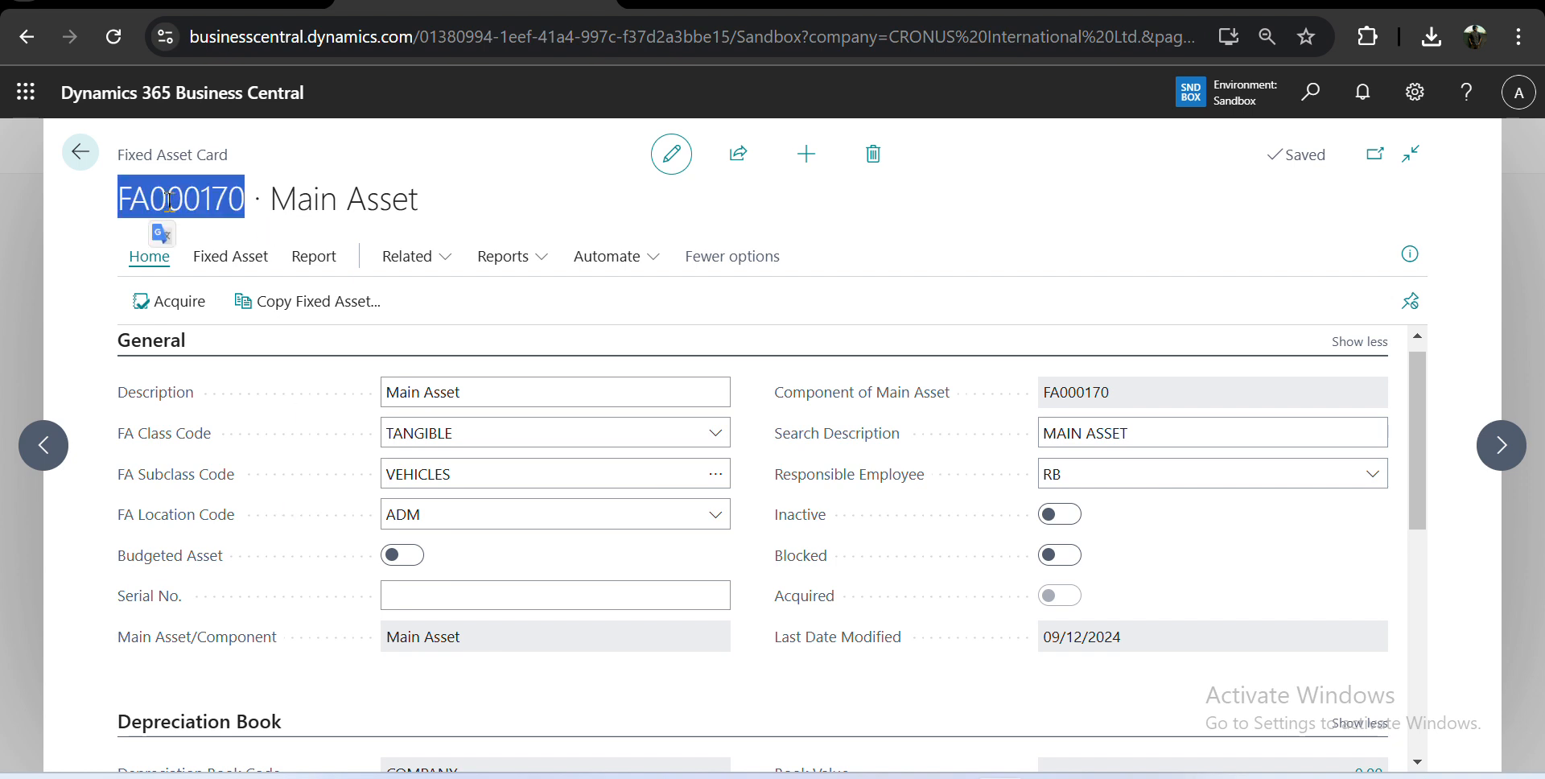
{"action": "left_click", "coordinate": [283, 400]}
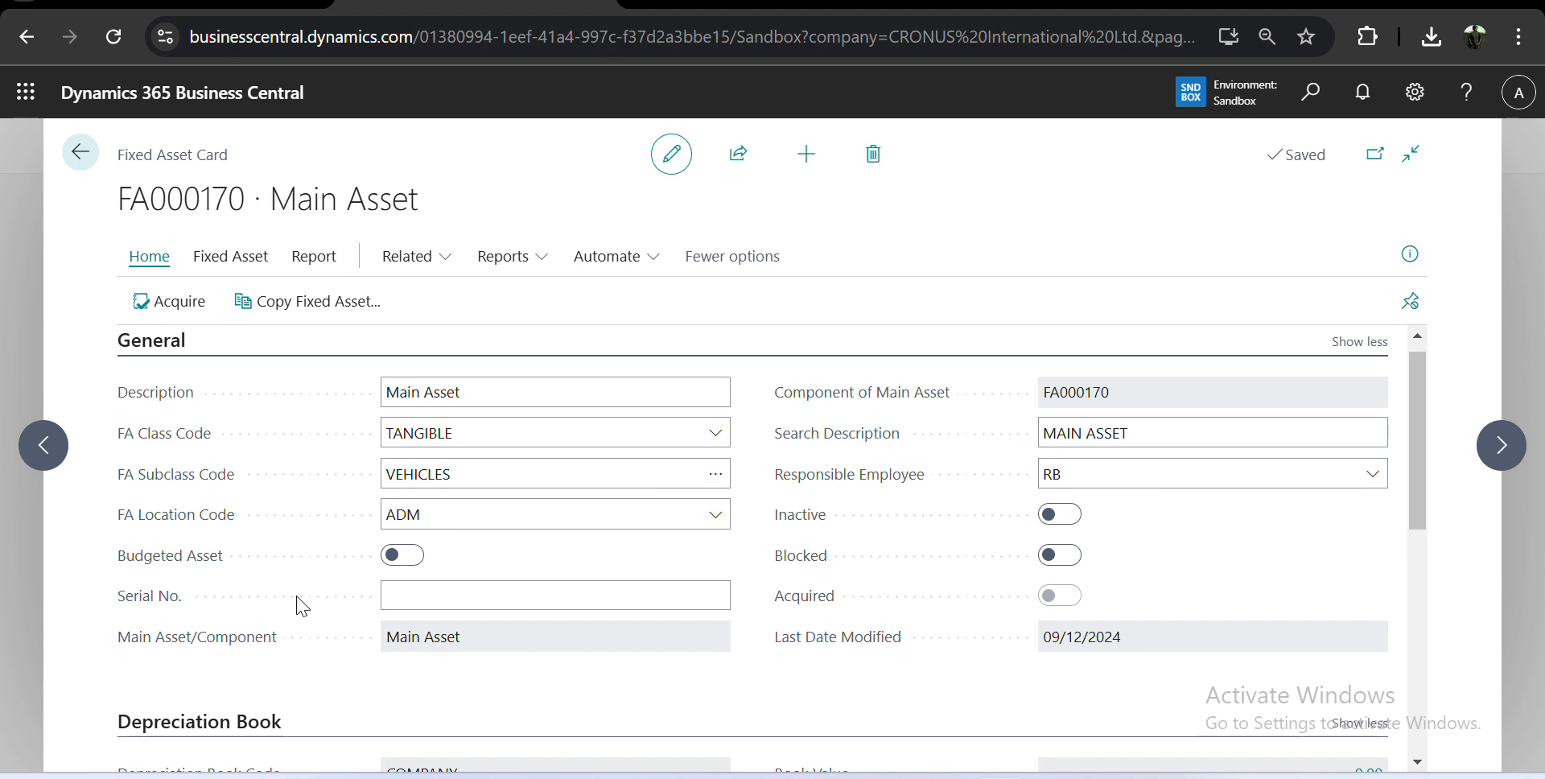
{"action": "double_click", "coordinate": [211, 191]}
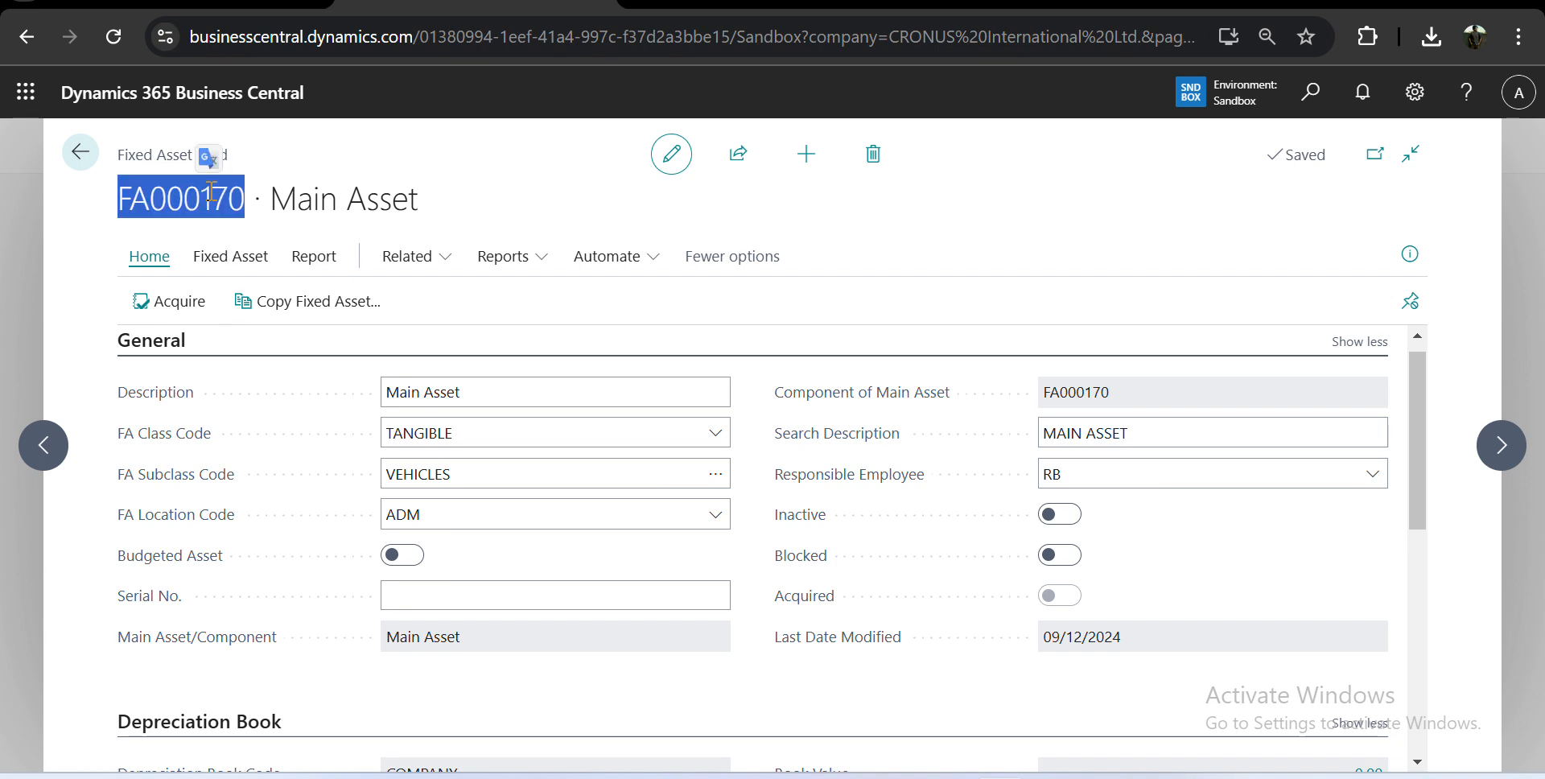
{"action": "triple_click", "coordinate": [210, 191]}
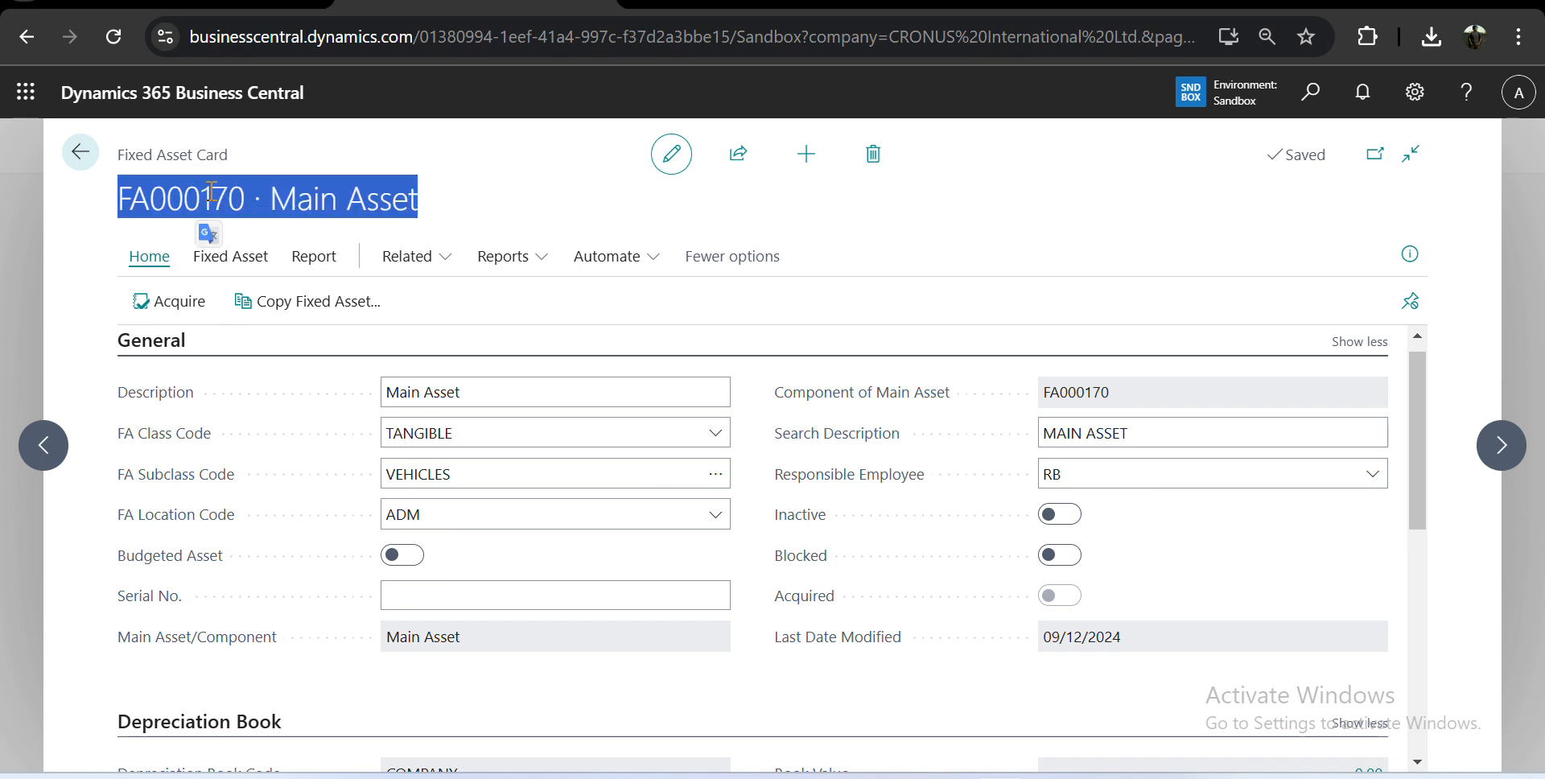
{"action": "left_click", "coordinate": [297, 579]}
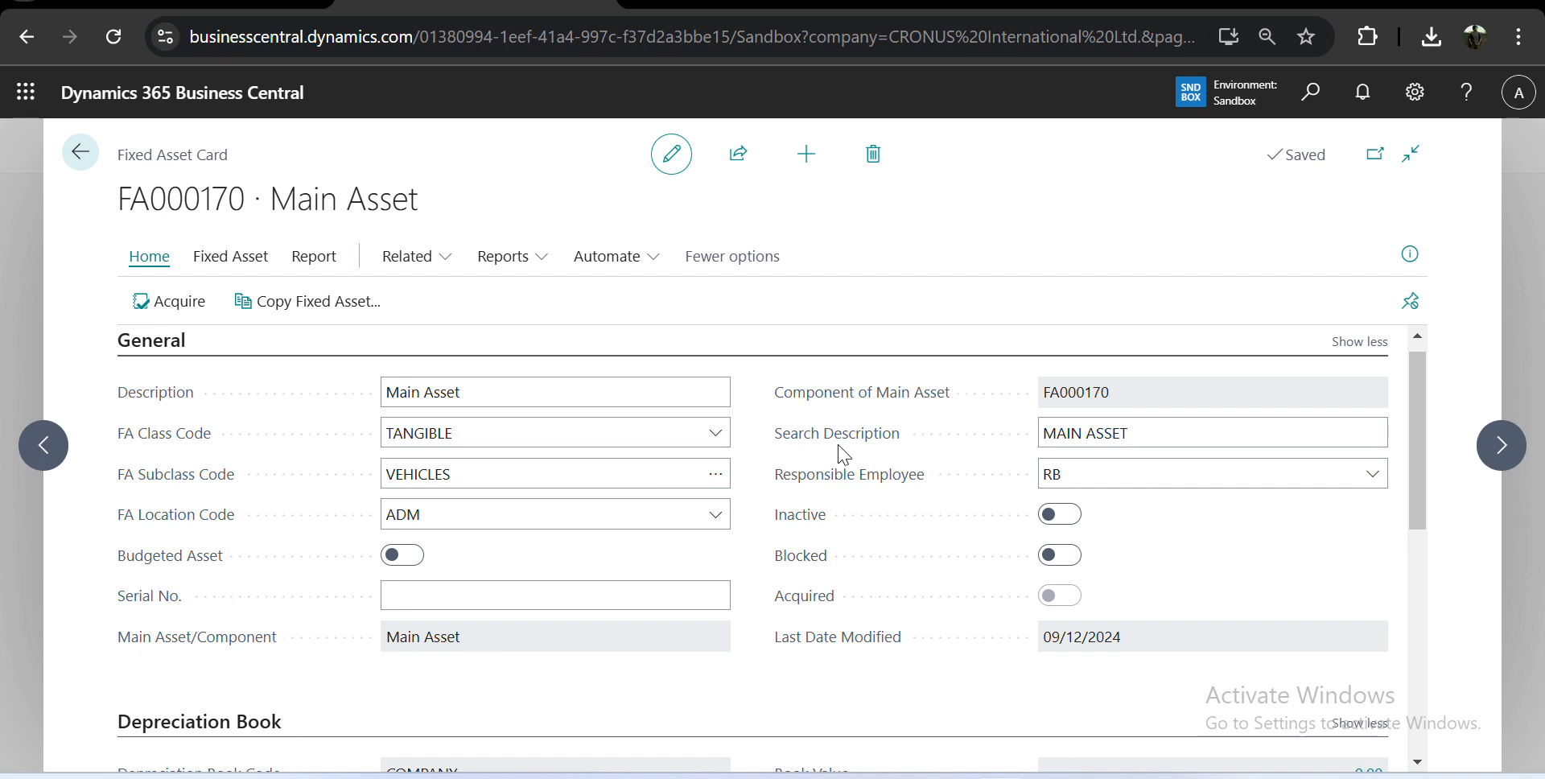
Read the descriptions of the Search Description and Inactive fields on the fixed asset card.
{"action": "mouse_move", "coordinate": [840, 400]}
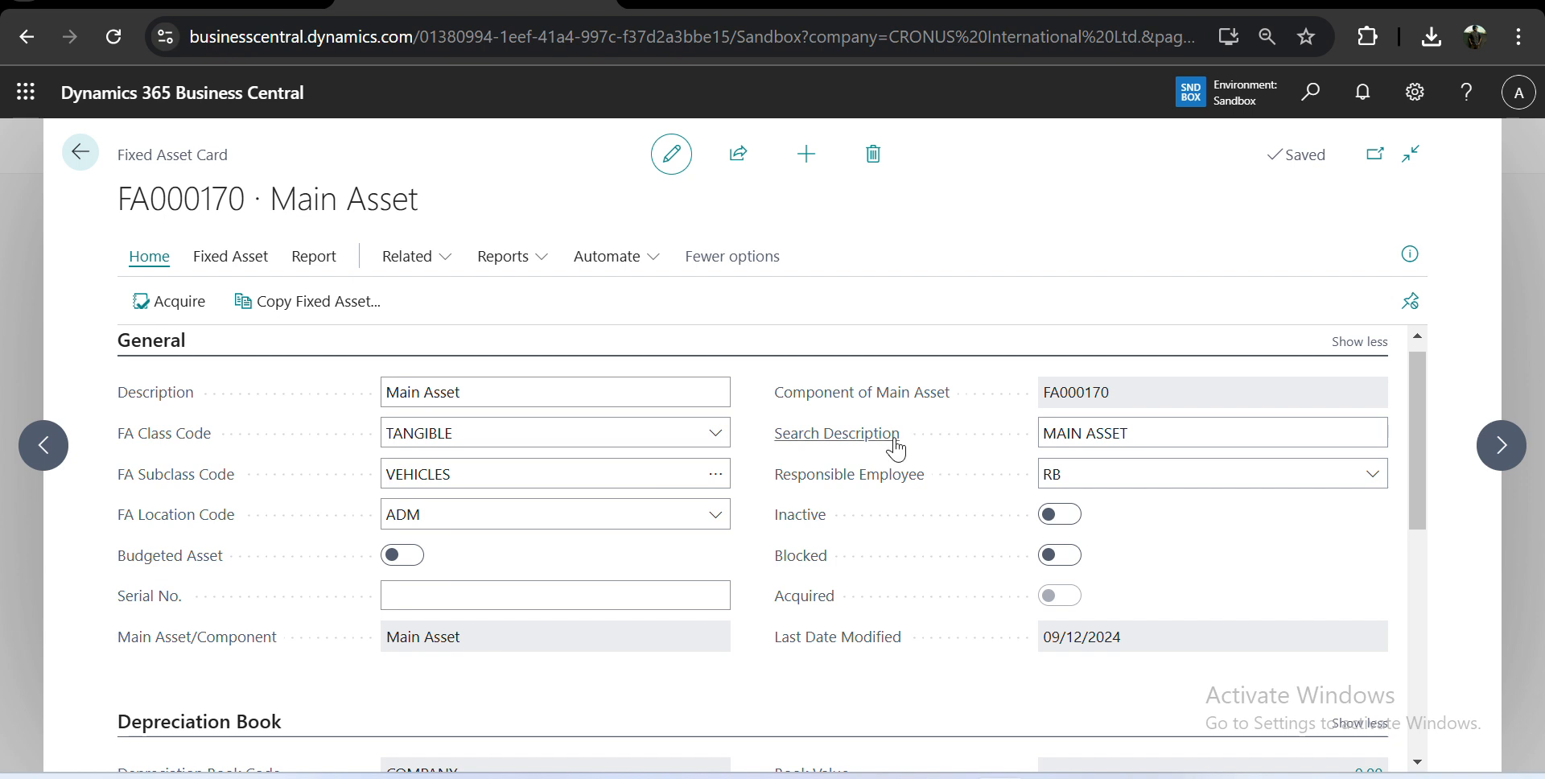
{"action": "mouse_move", "coordinate": [889, 448]}
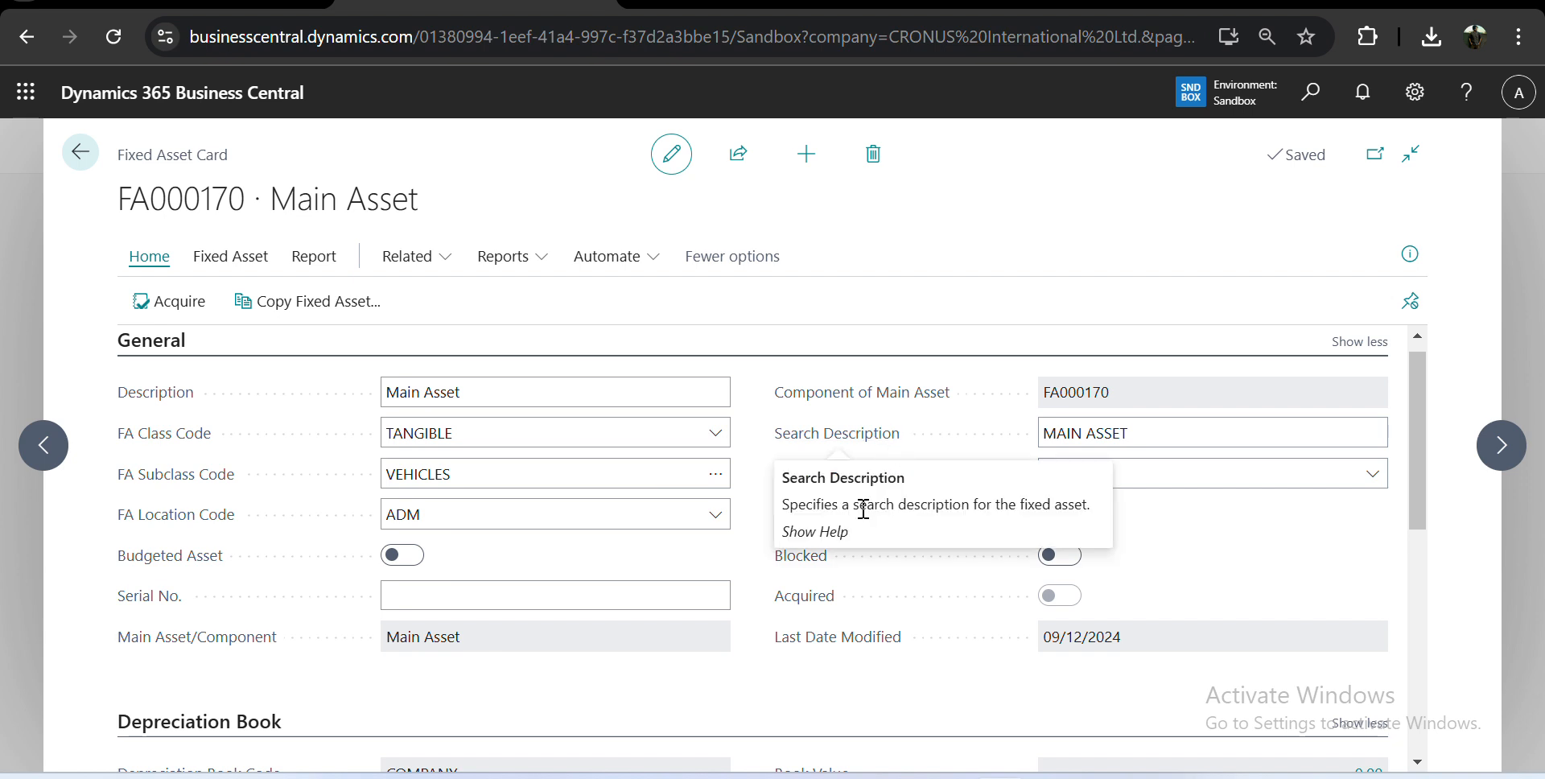
{"action": "left_click_drag", "start_coordinate": [857, 504], "coordinate": [1087, 506]}
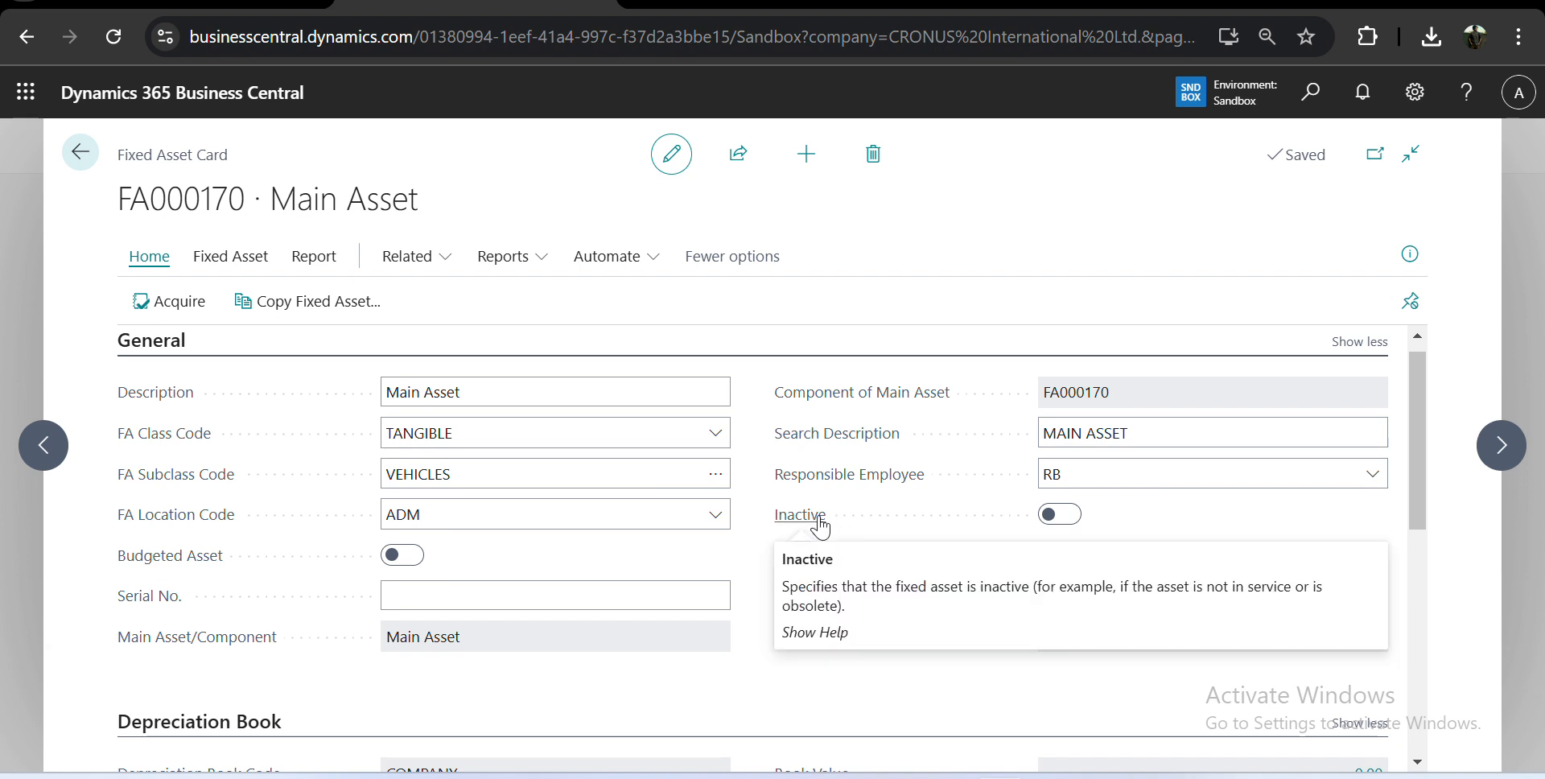
{"action": "mouse_move", "coordinate": [792, 524]}
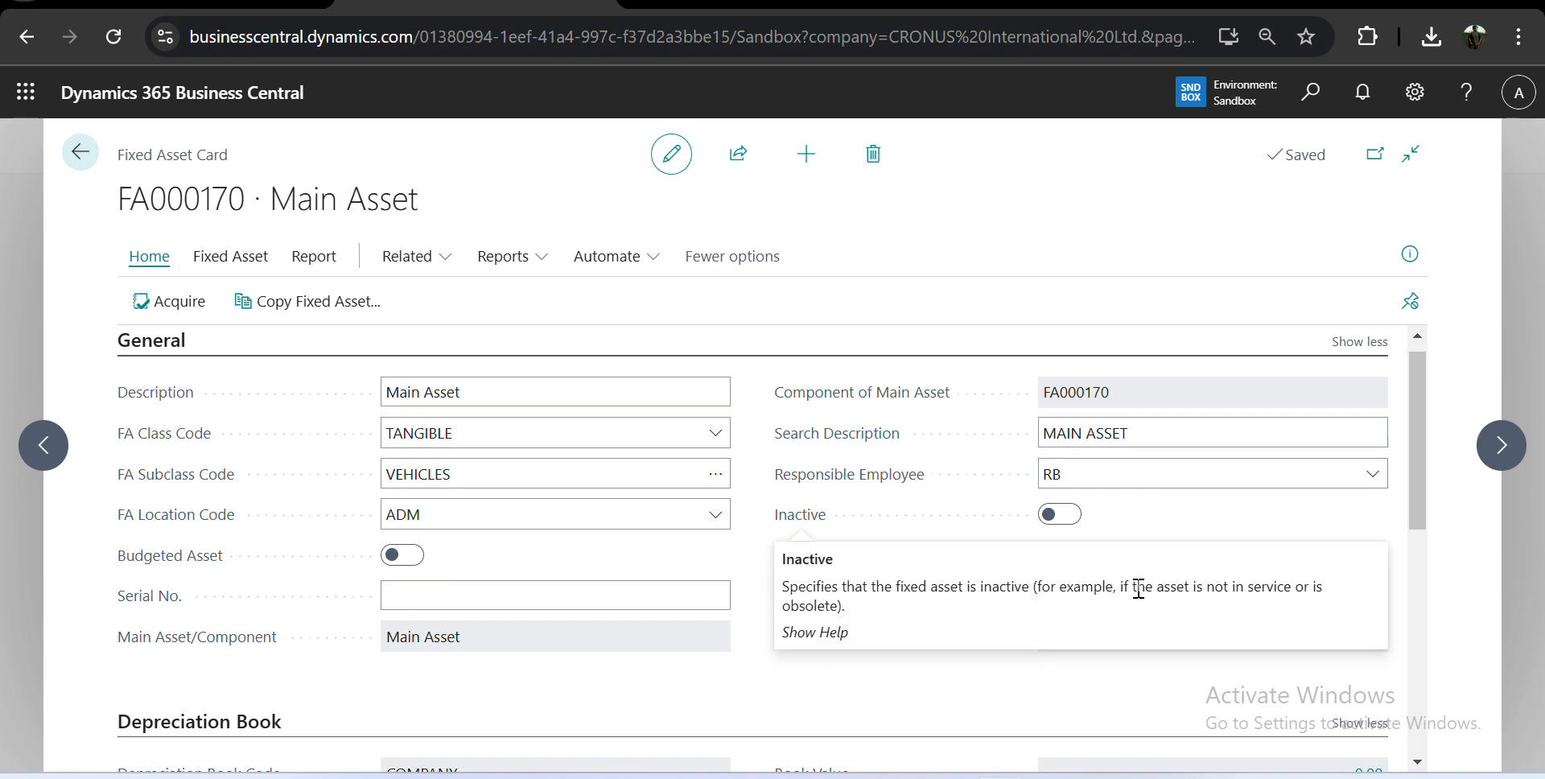
{"action": "left_click_drag", "start_coordinate": [1134, 592], "coordinate": [1312, 615]}
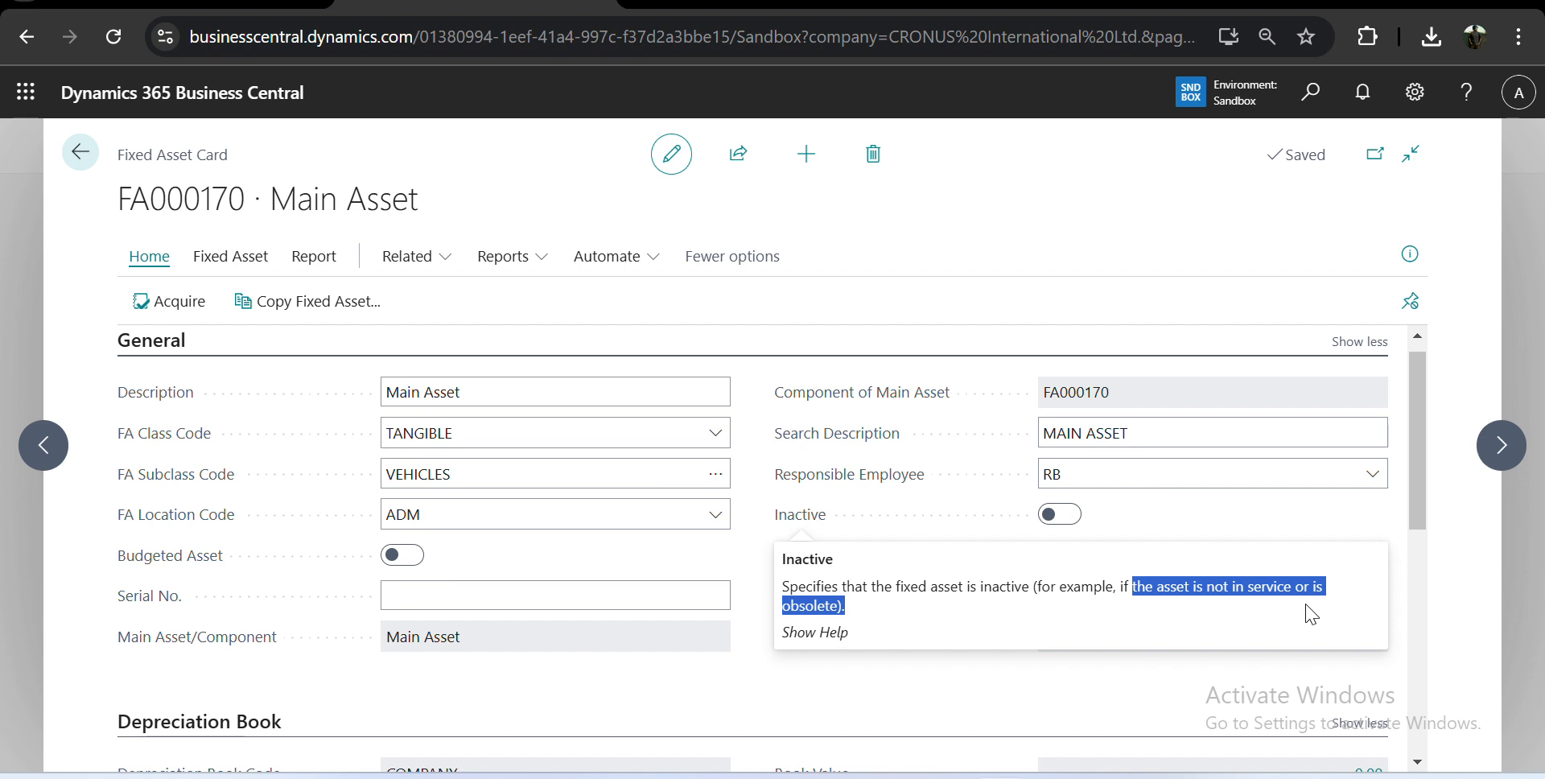
{"action": "left_click", "coordinate": [1312, 615]}
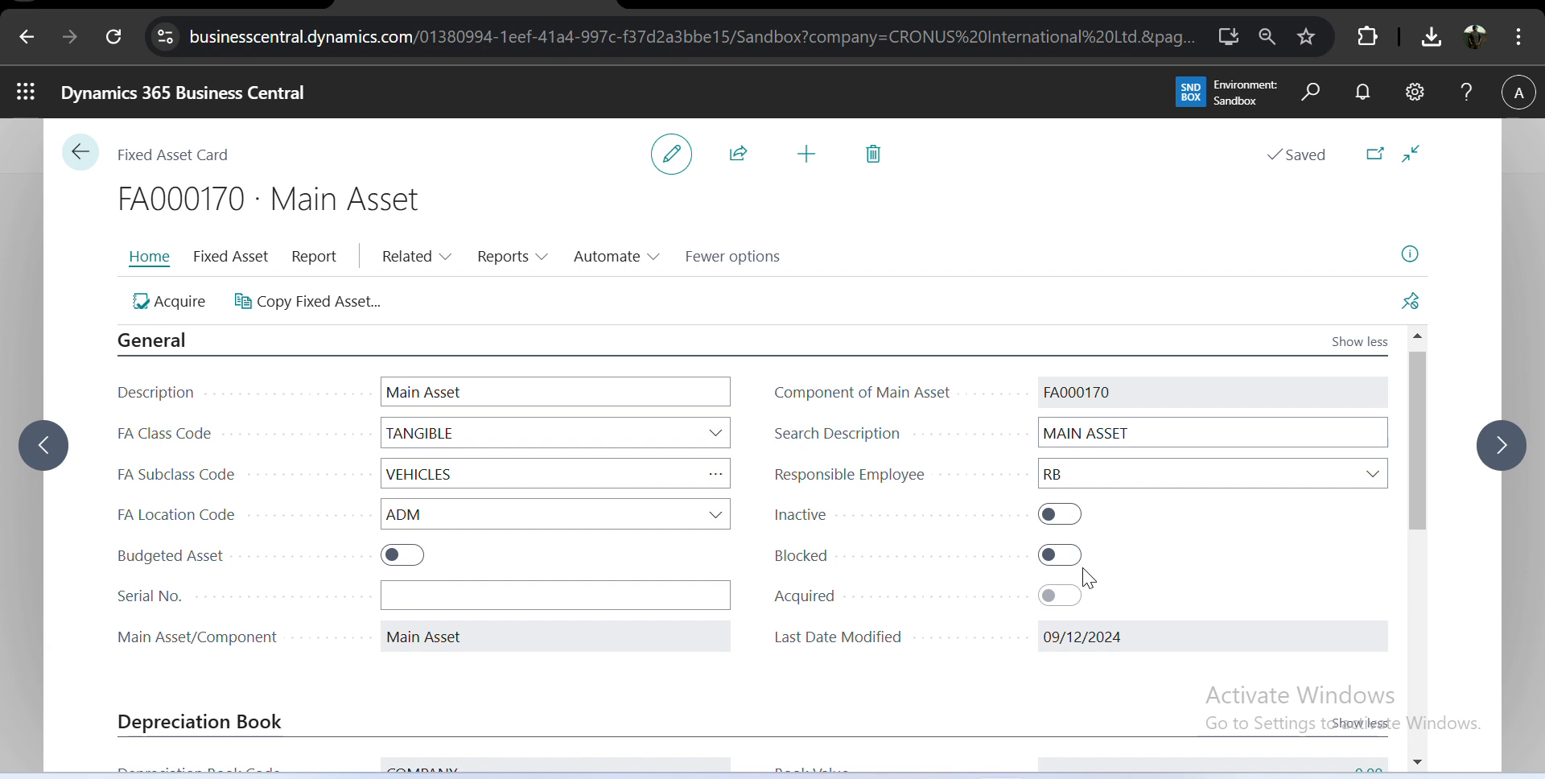
Block fixed asset FA000170 and duplicate its browser tab, then select the asset number in the card's title.
{"action": "left_click", "coordinate": [1060, 555]}
{"action": "right_click", "coordinate": [473, 5]}
{"action": "left_click", "coordinate": [601, 191]}
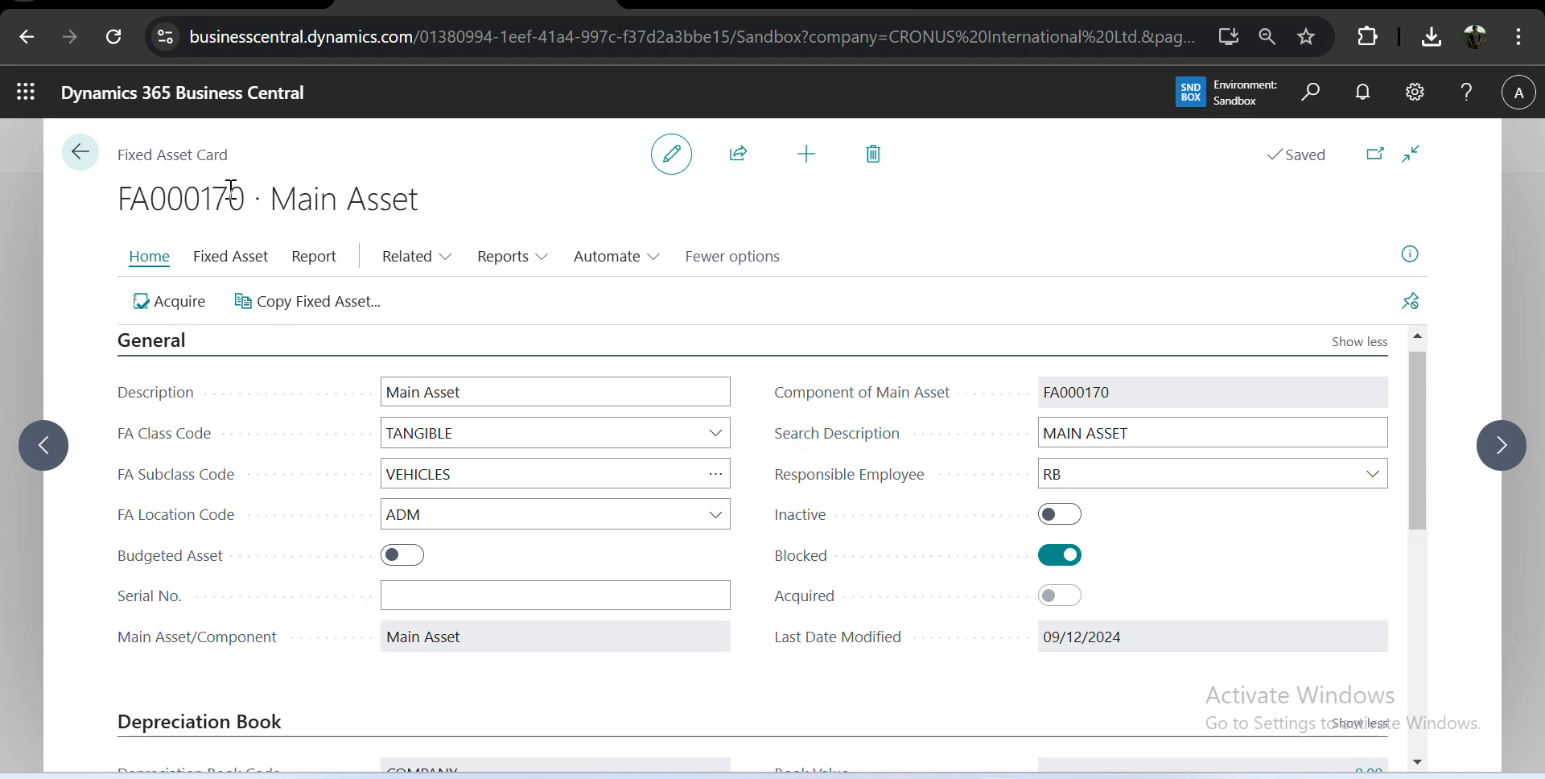
{"action": "double_click", "coordinate": [231, 189]}
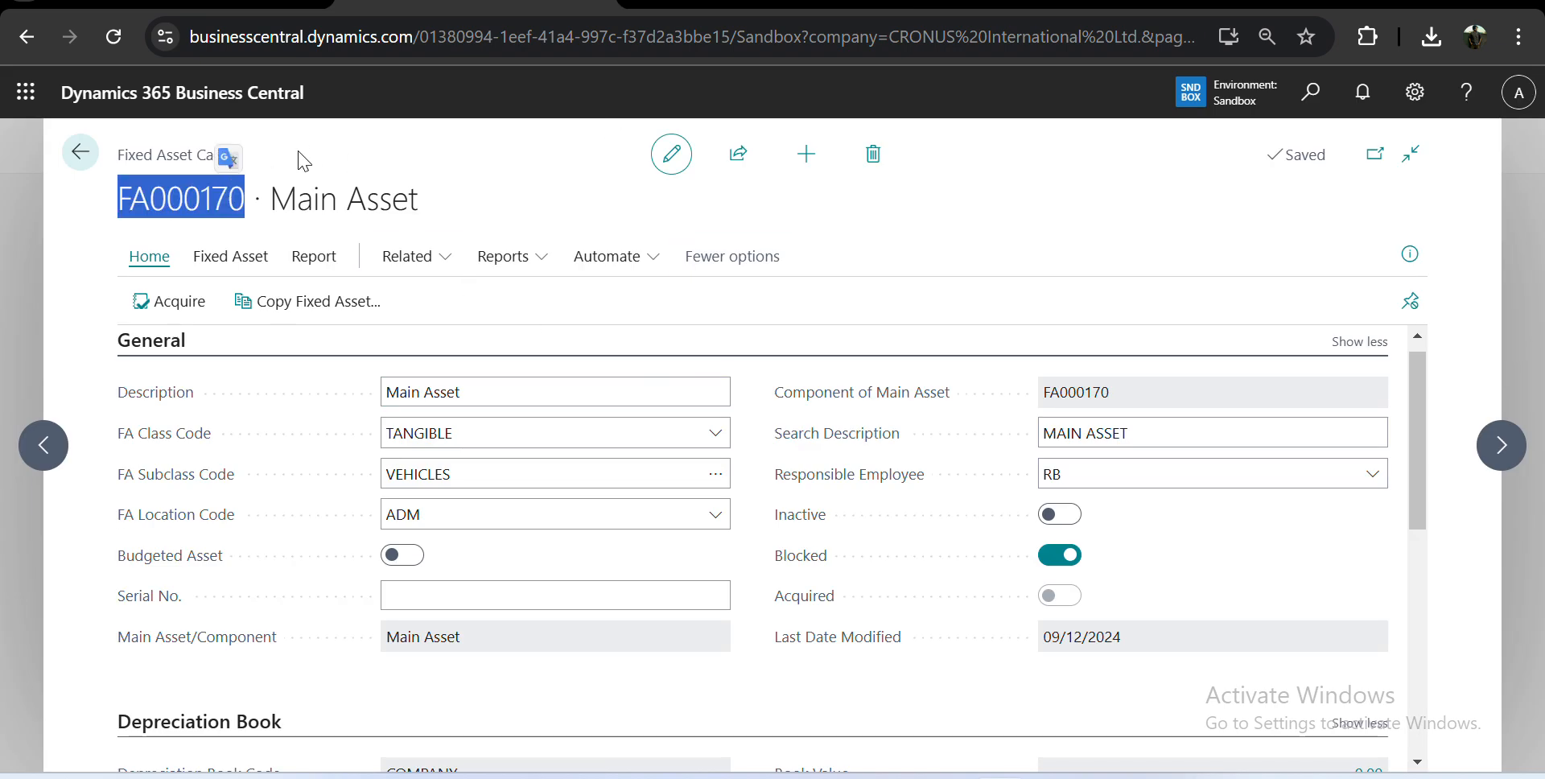
In the Fixed Asset G/L Journals, set the line's account type to Fixed Asset and try to assign account FA000170.
{"action": "key", "text": "ctrl+Tab"}
{"action": "key", "text": "Escape"}
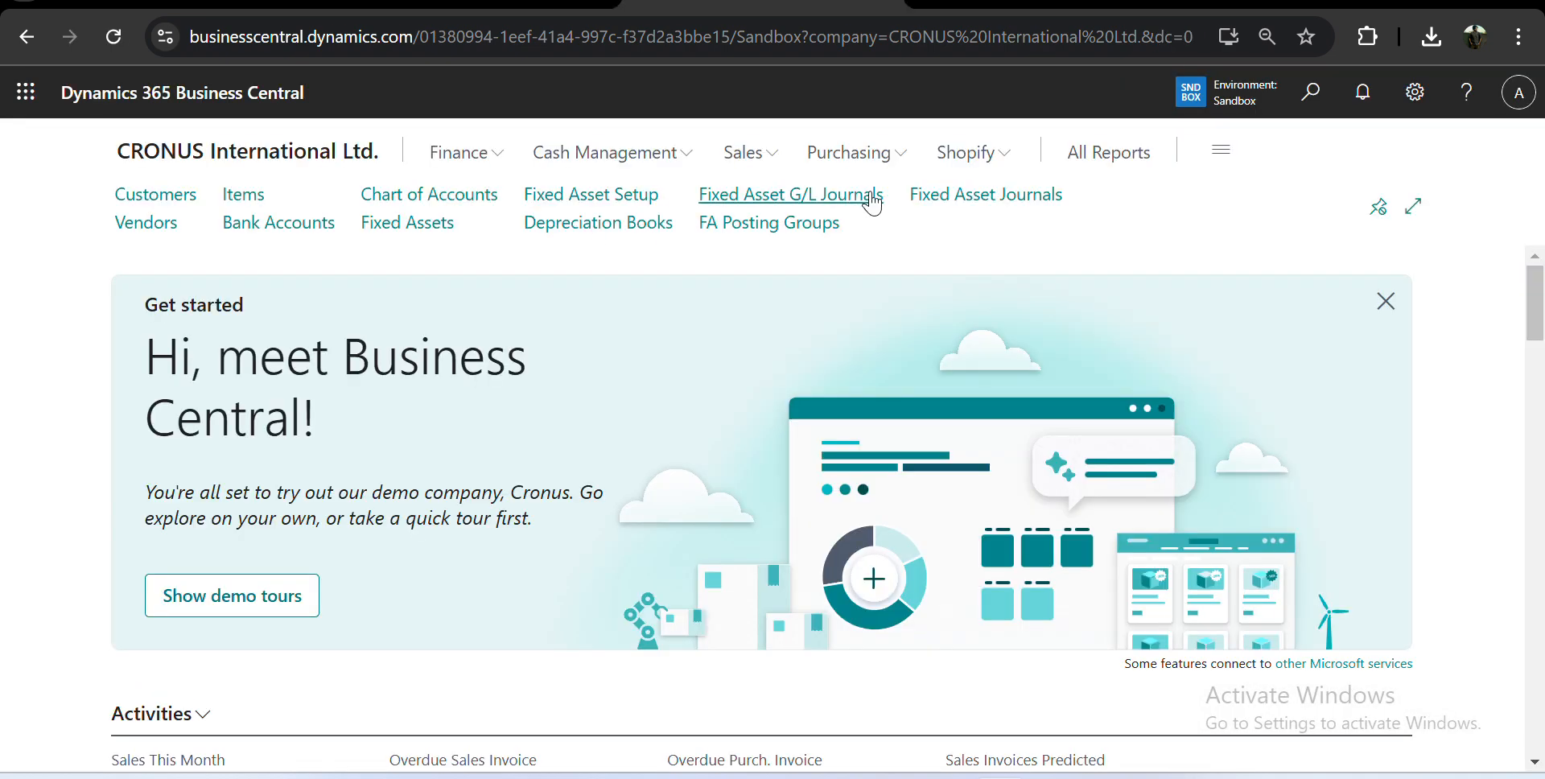
{"action": "left_click", "coordinate": [871, 203]}
{"action": "key", "text": "Tab"}
{"action": "key", "text": "Tab"}
{"action": "key", "text": "Tab"}
{"action": "key", "text": "Tab"}
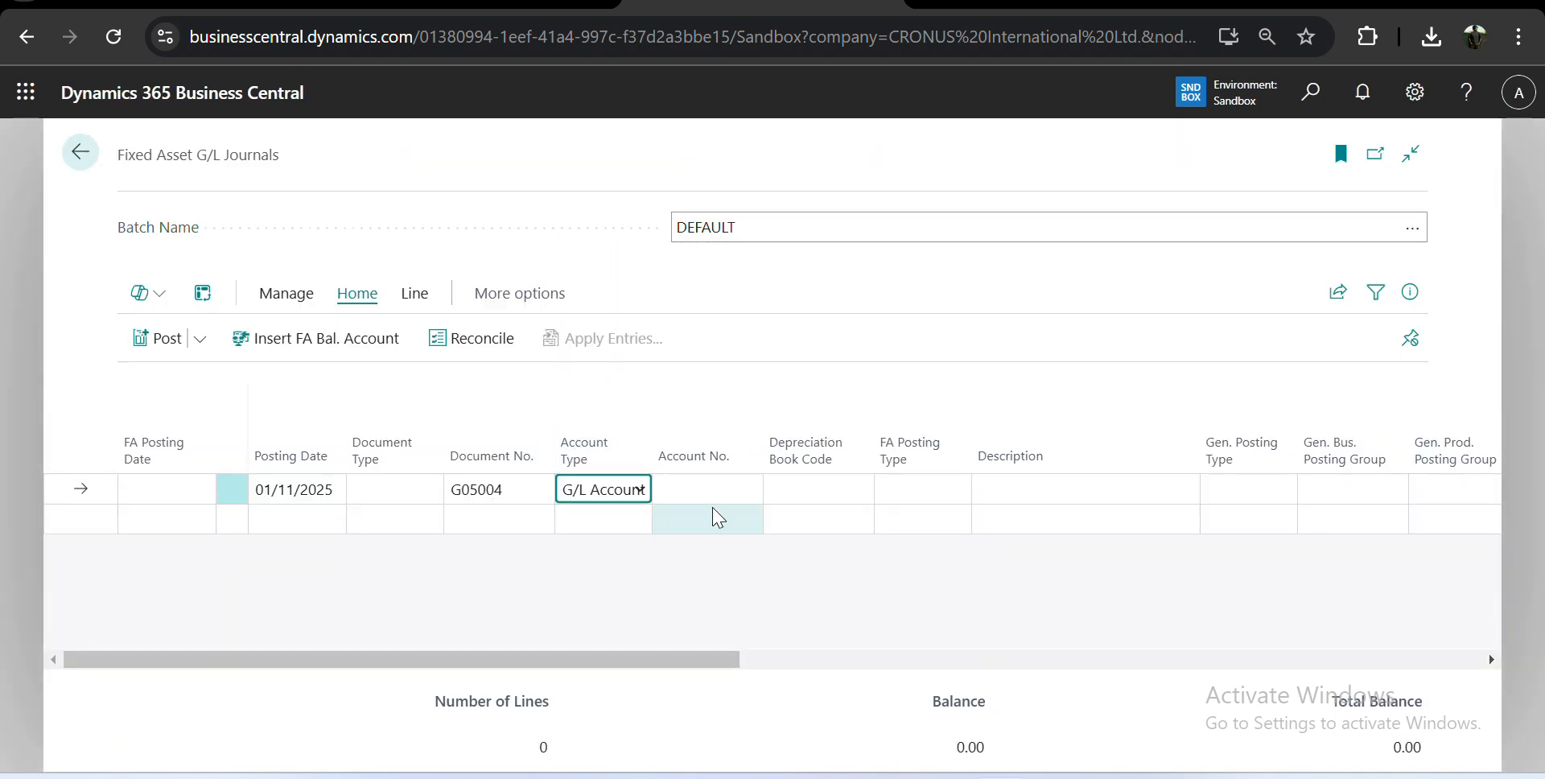
{"action": "type", "text": "f"}
{"action": "key", "text": "Tab"}
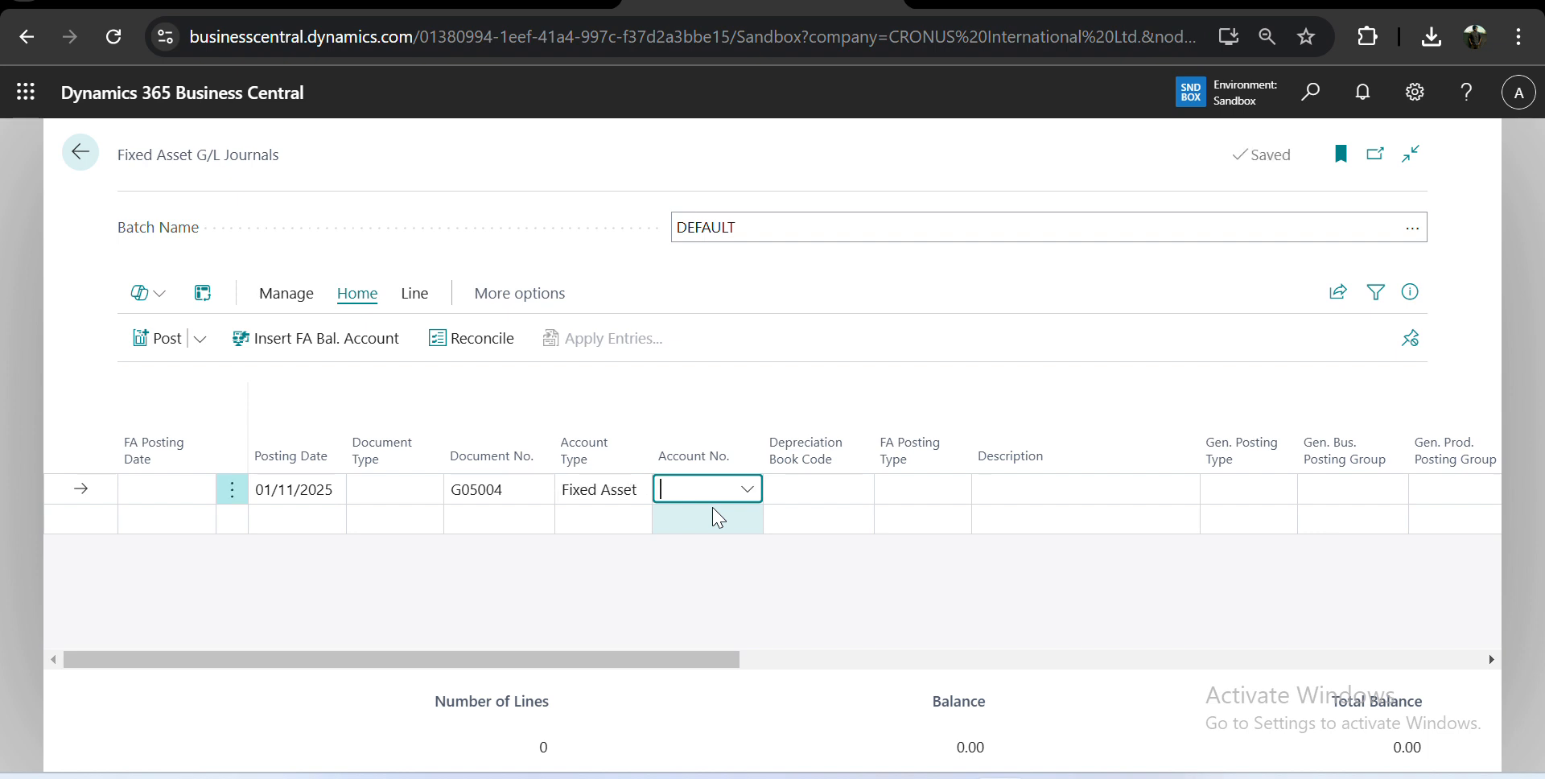
{"action": "scroll", "coordinate": [748, 624], "scroll_direction": "down", "scroll_amount": 3}
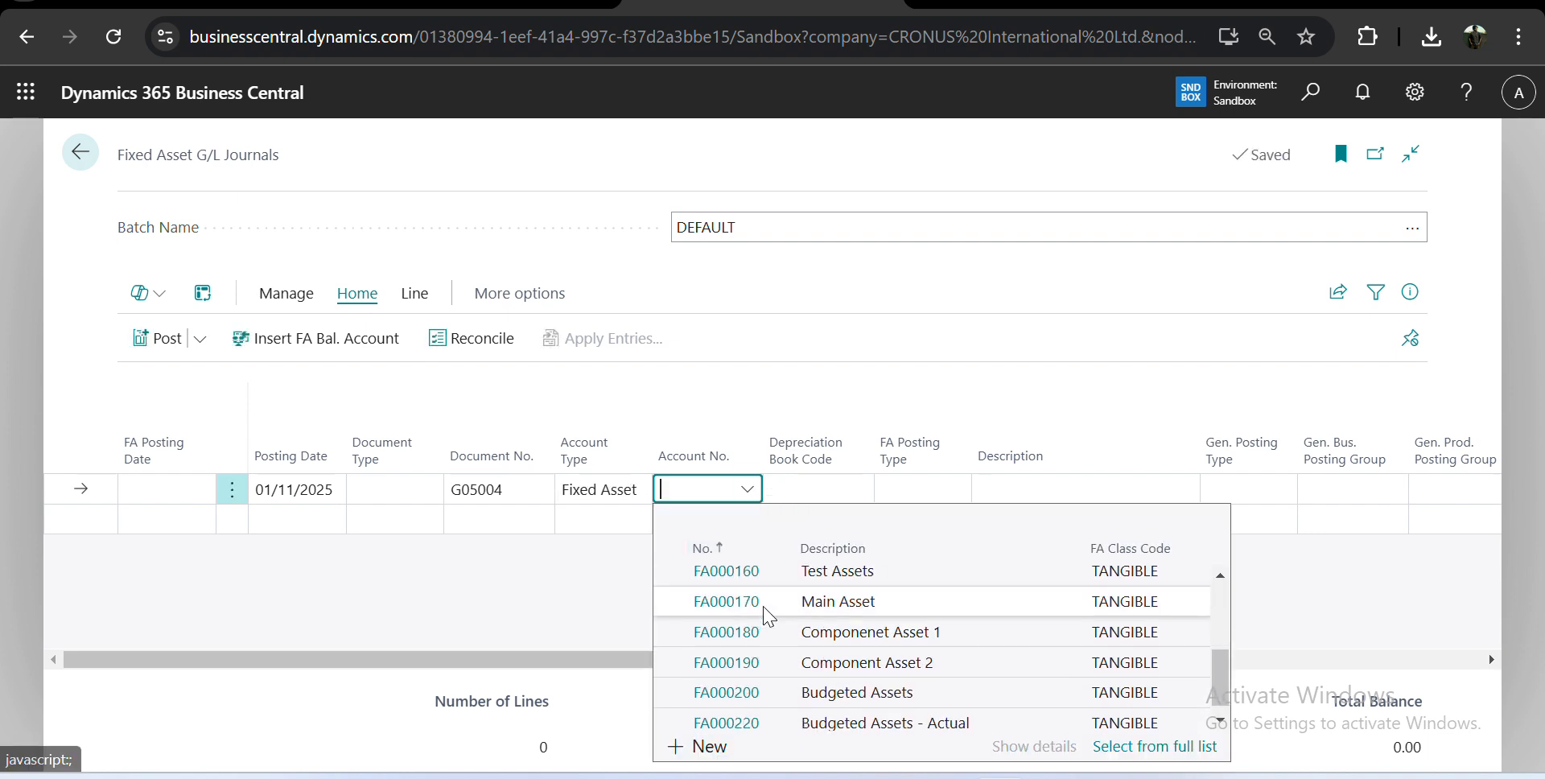
{"action": "left_click", "coordinate": [767, 610]}
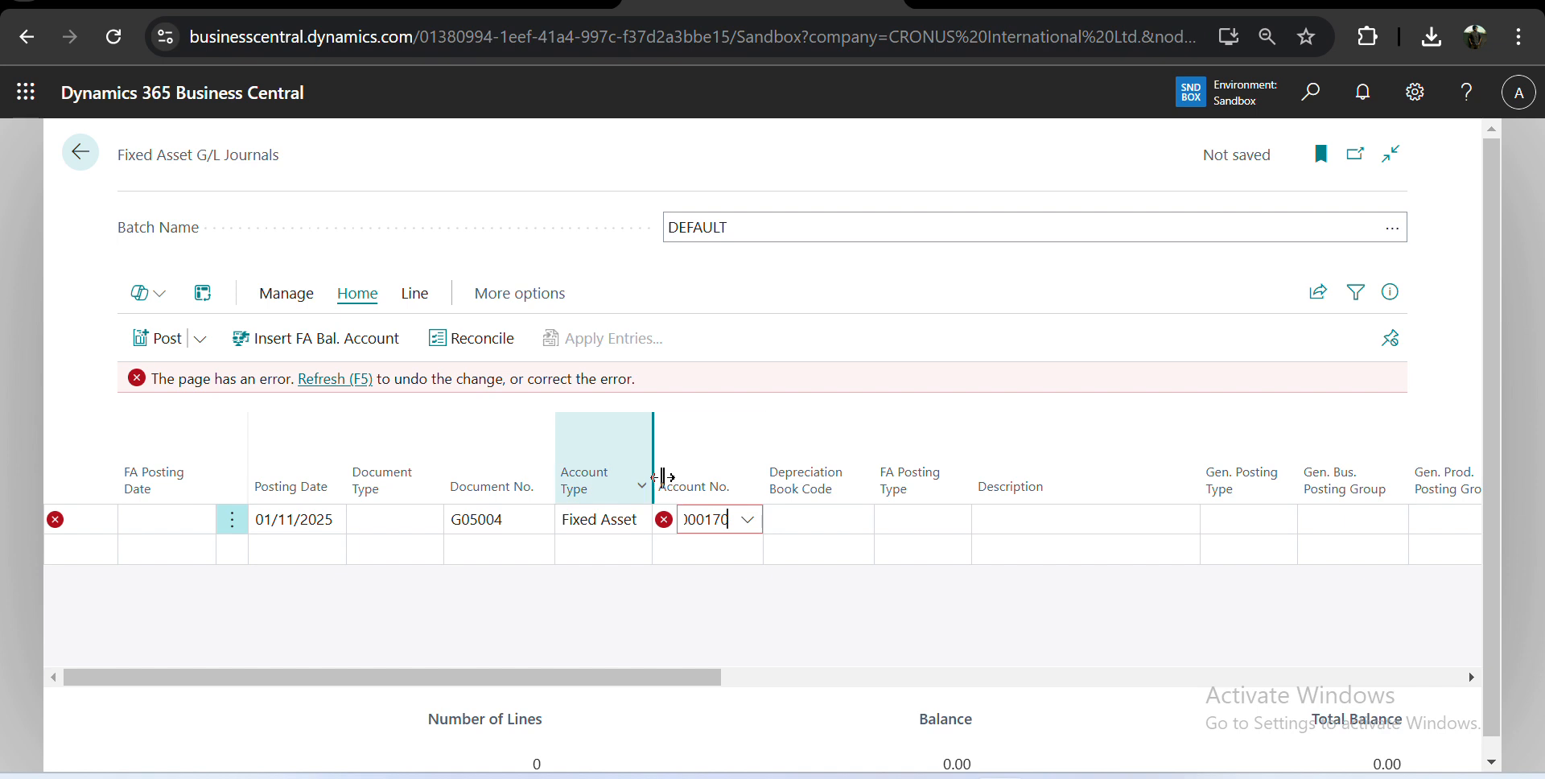
Unblock fixed asset FA000170 and mark it as inactive on its card.
{"action": "left_click", "coordinate": [515, 3]}
{"action": "left_click", "coordinate": [1059, 554]}
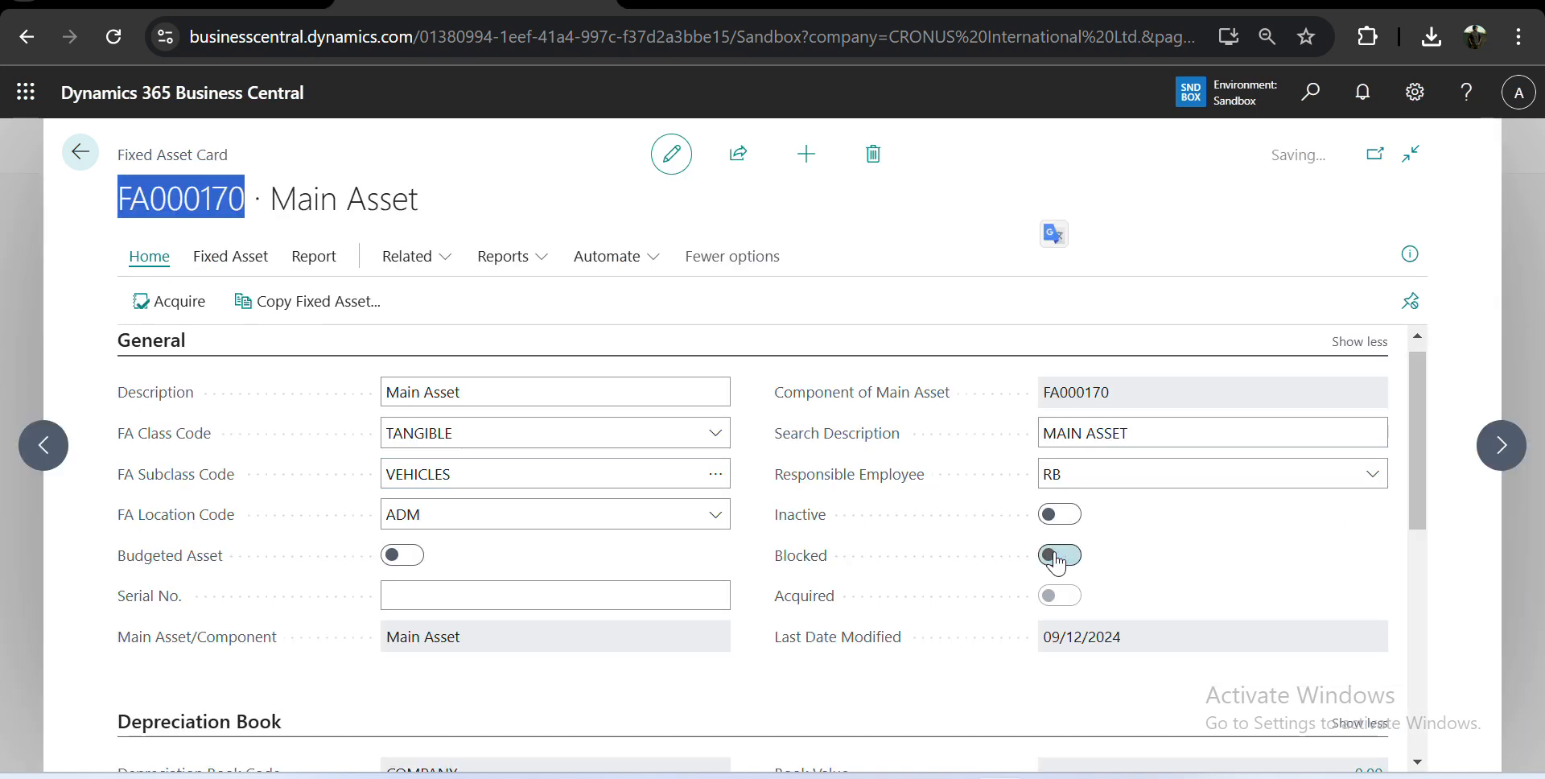
{"action": "left_click", "coordinate": [1059, 514]}
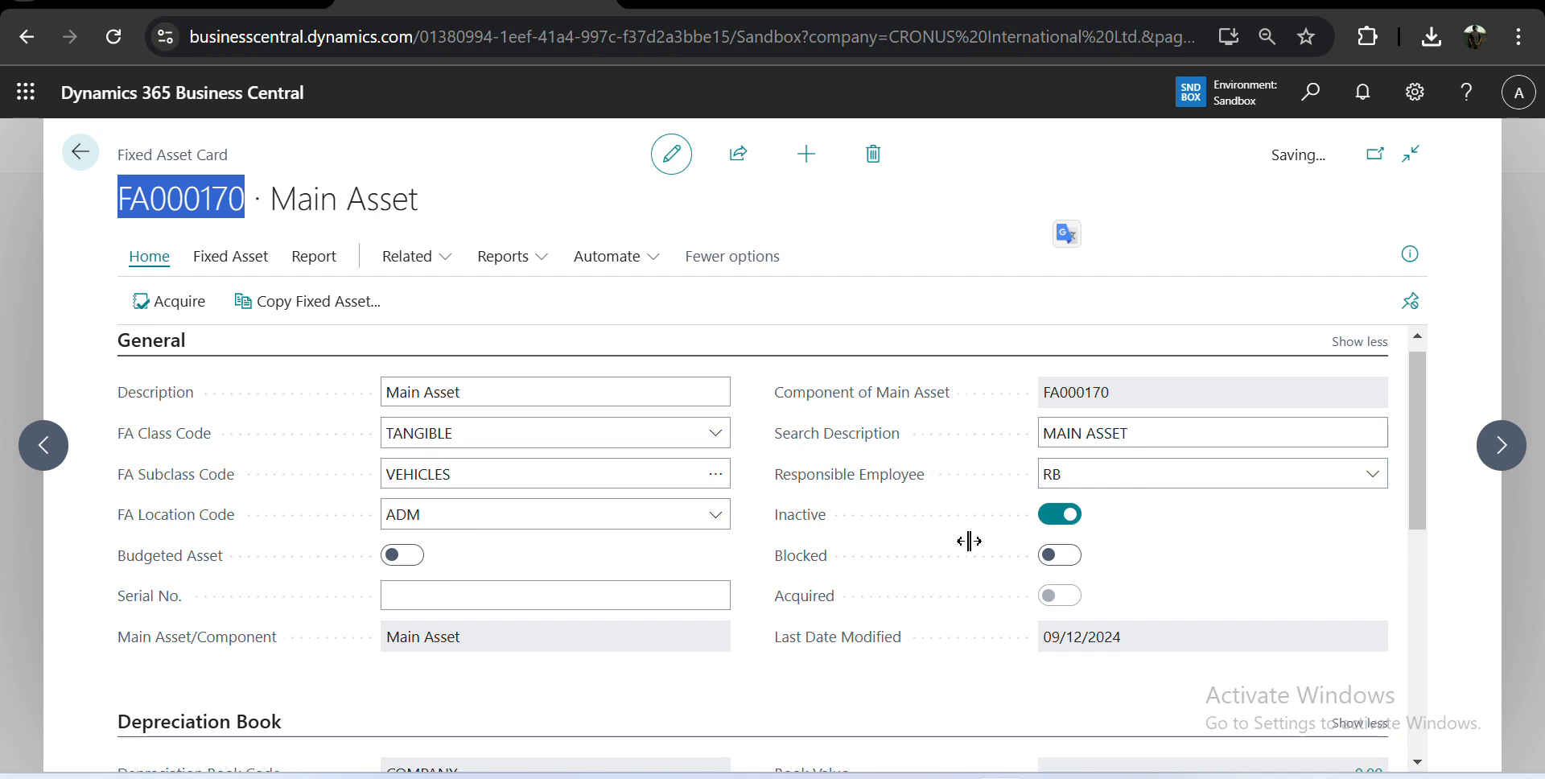
Copy the account number on the journal line, clear it, and try to enter FA000170 again.
{"action": "key", "text": "ctrl+Tab"}
{"action": "double_click", "coordinate": [718, 519]}
{"action": "key", "text": "ctrl+c"}
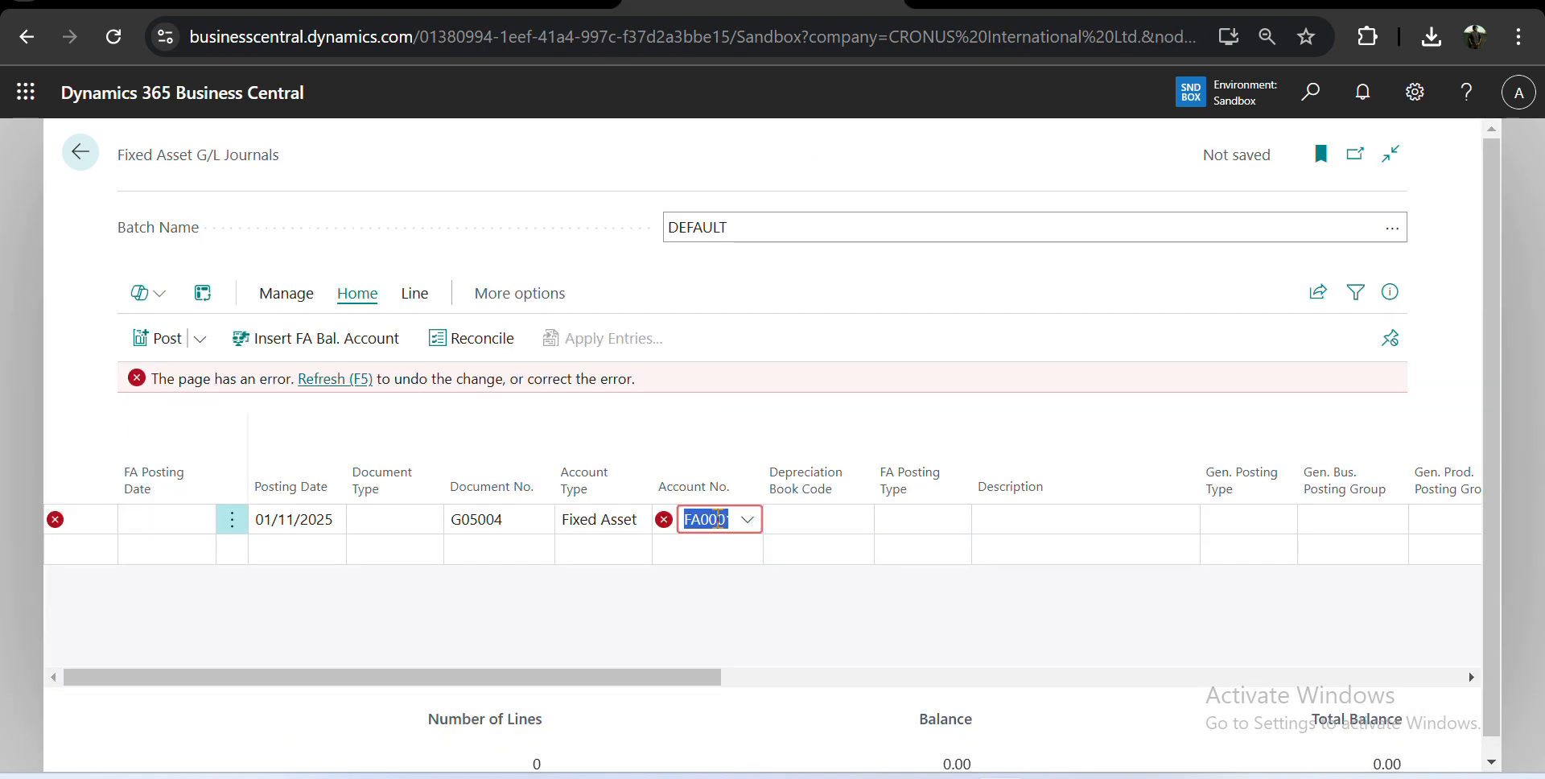
{"action": "key", "text": "BackSpace"}
{"action": "key", "text": "Tab"}
{"action": "left_click", "coordinate": [718, 518]}
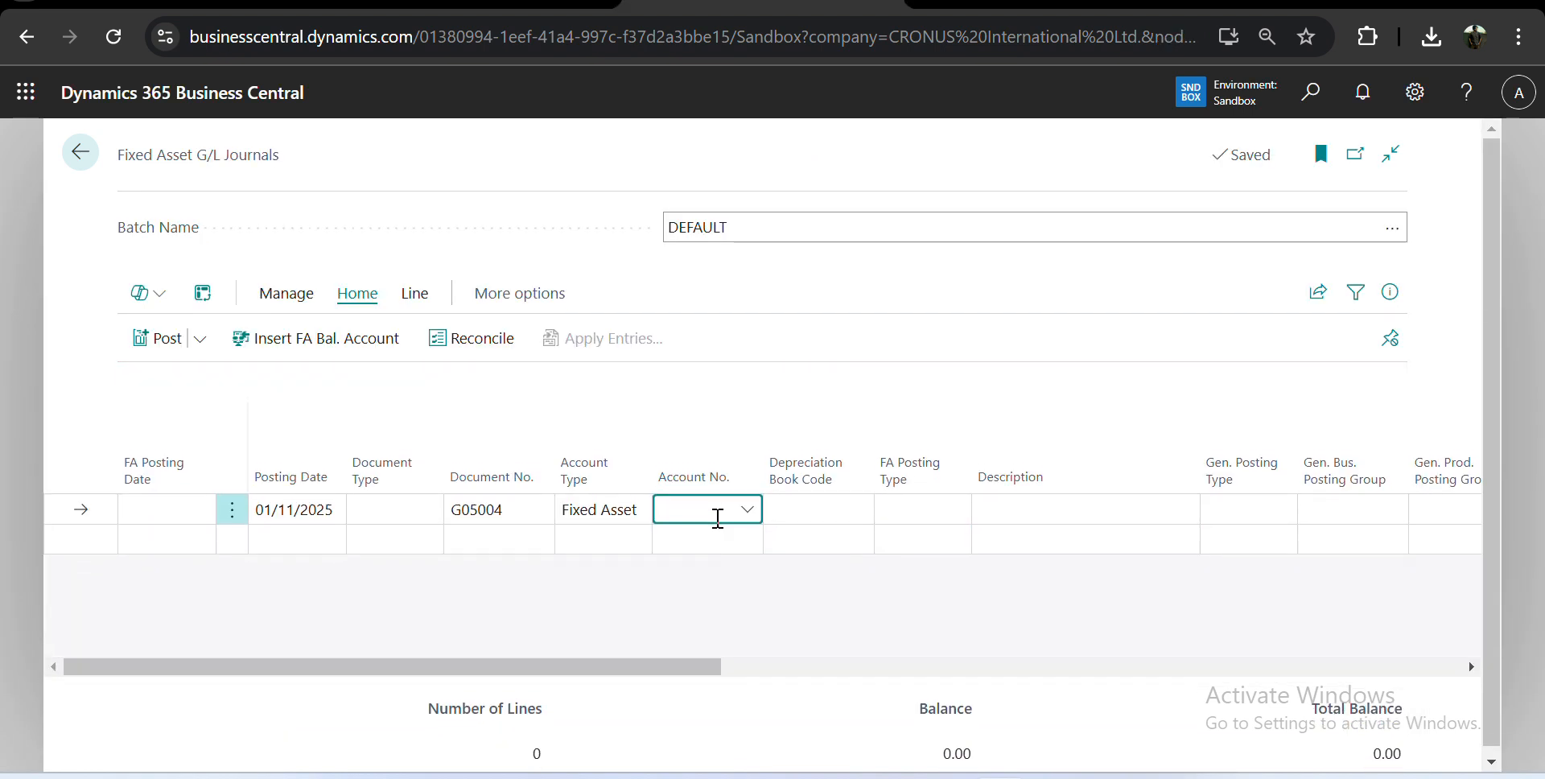
{"action": "key", "text": "ctrl+v"}
{"action": "key", "text": "Tab"}
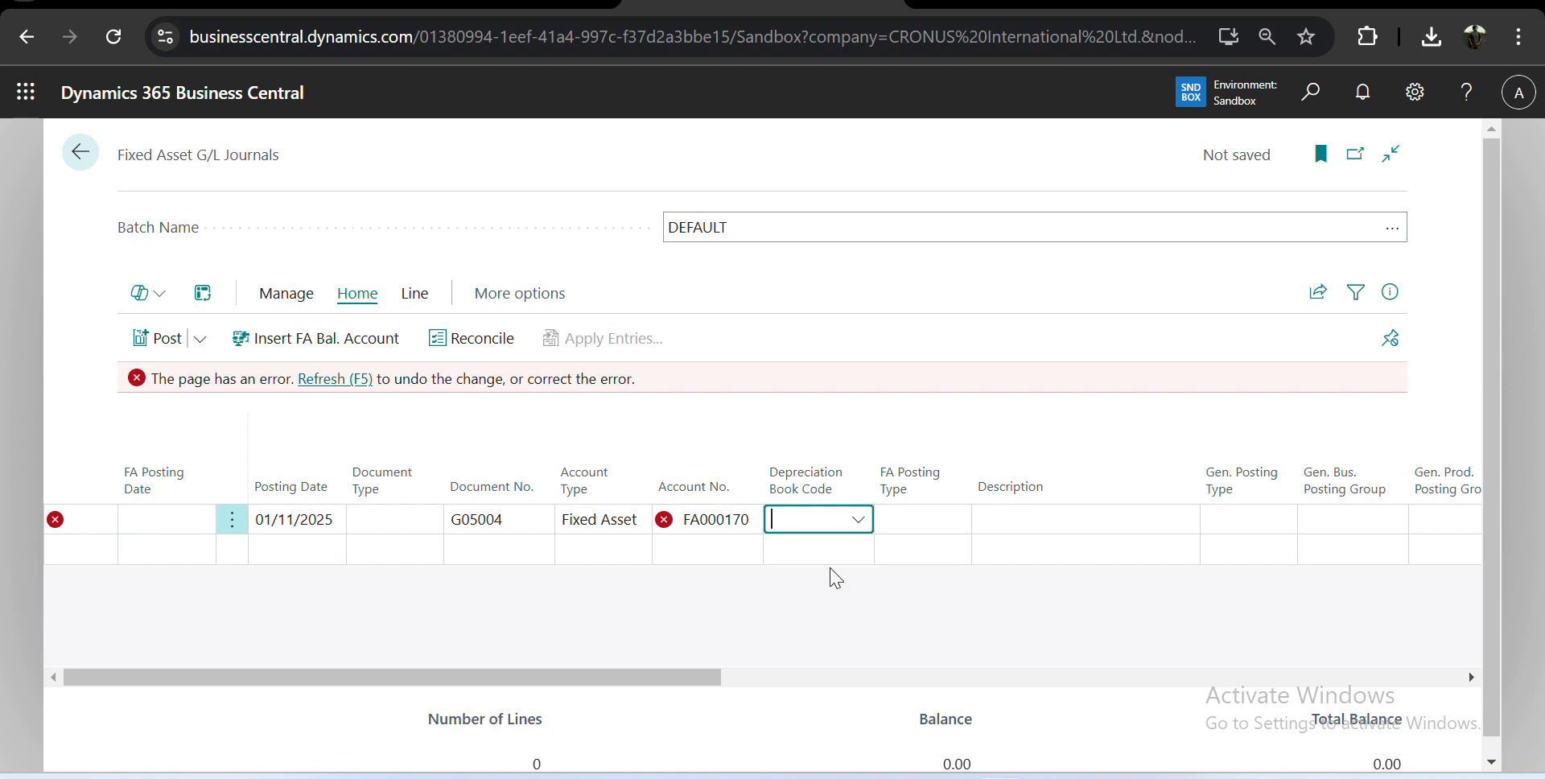
Clear the account number from the Fixed Asset G/L Journal line.
{"action": "left_click", "coordinate": [691, 519]}
{"action": "key", "text": "BackSpace"}
{"action": "key", "text": "Tab"}
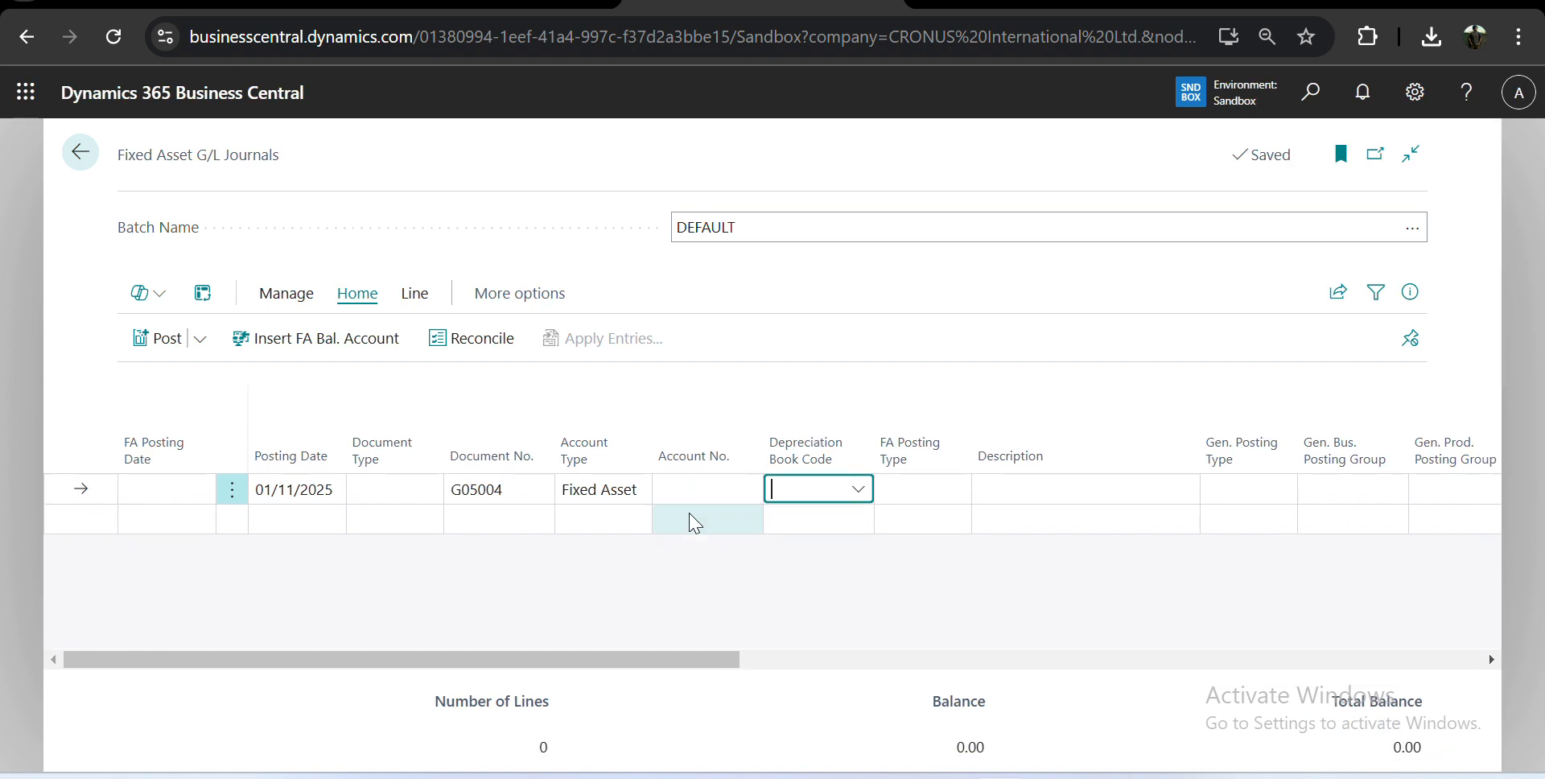
{"action": "left_click", "coordinate": [863, 280]}
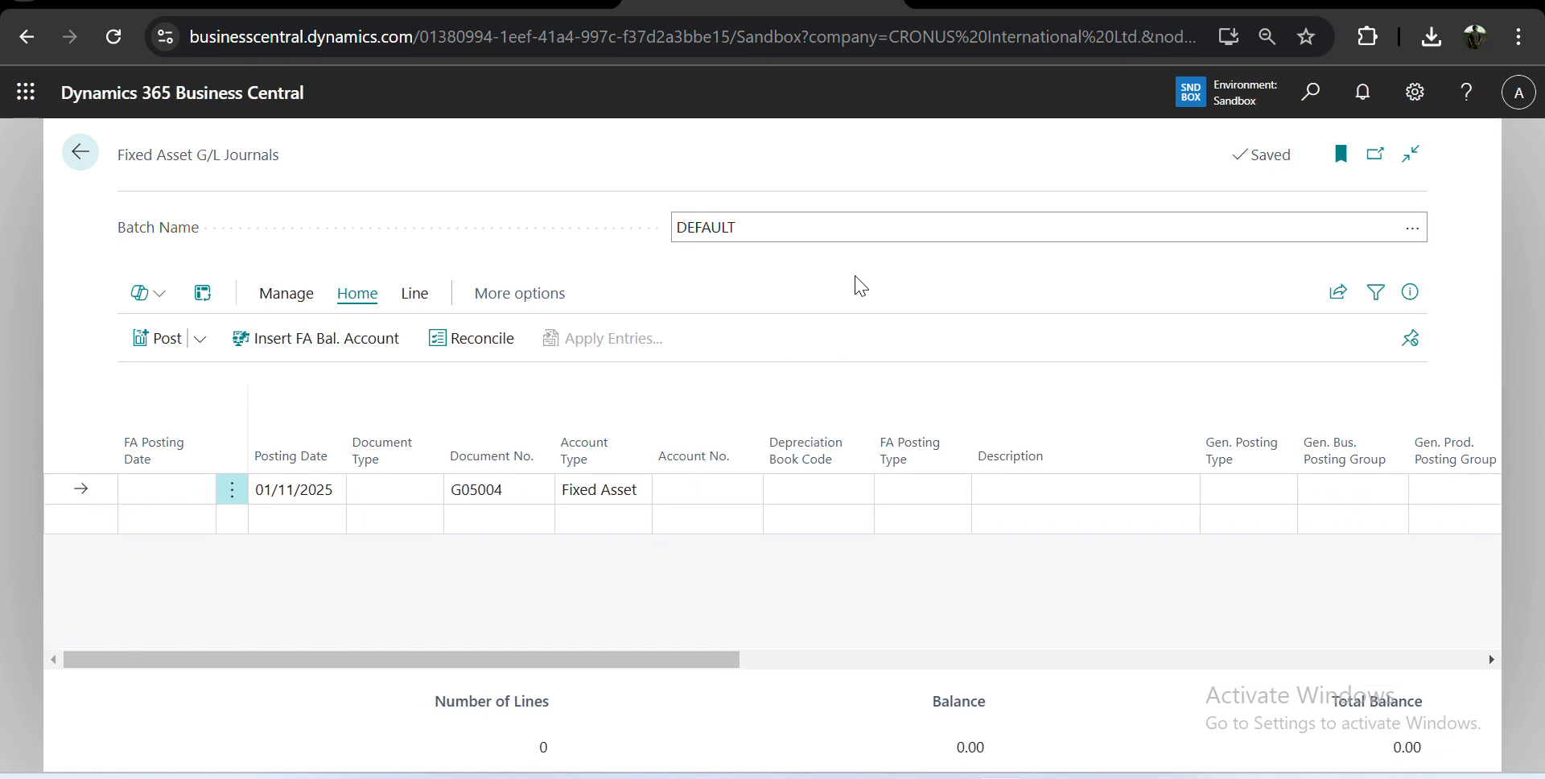
Turn off the Inactive setting on the FA000170 fixed asset card.
{"action": "left_click", "coordinate": [499, 15]}
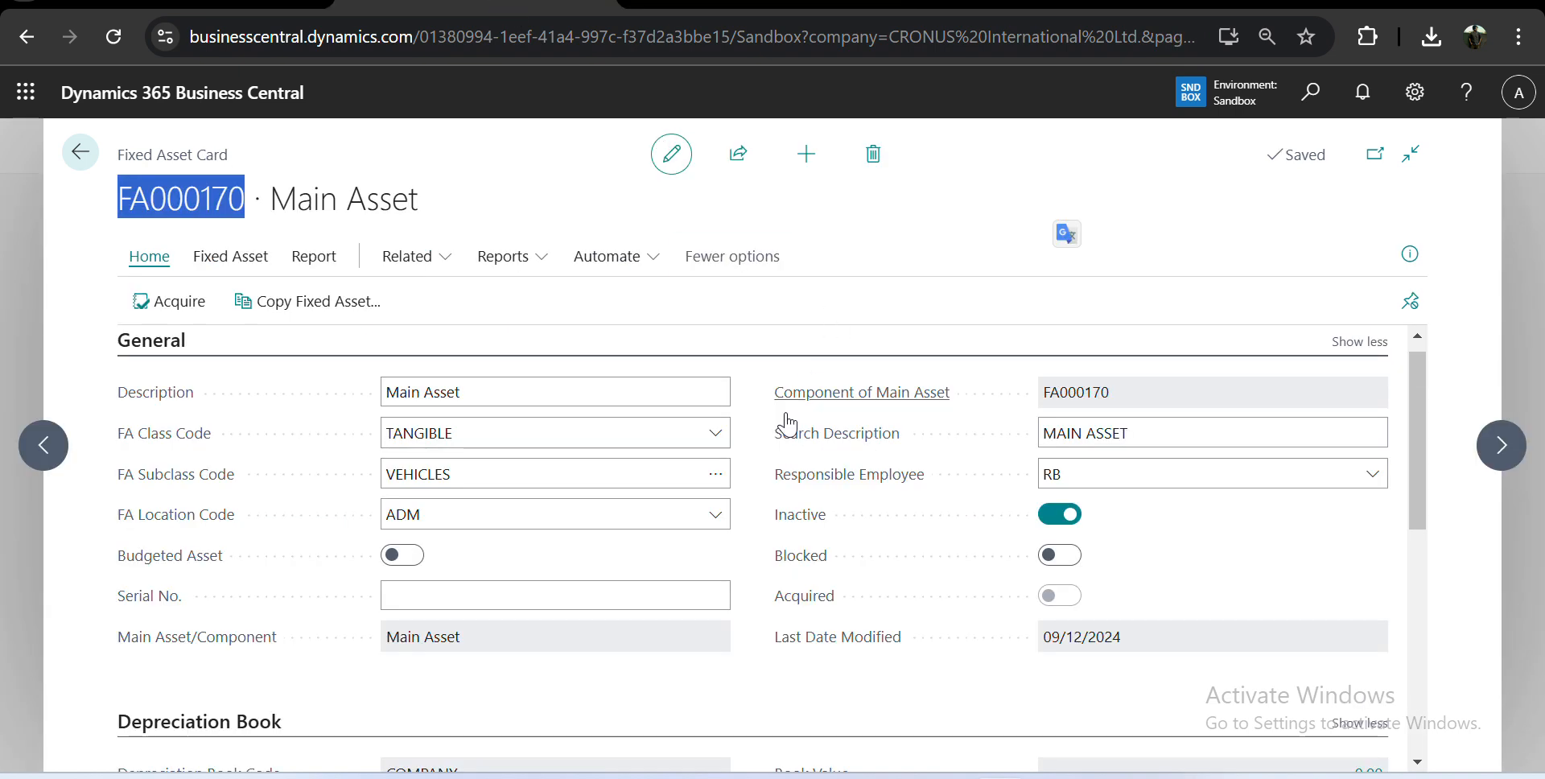
{"action": "left_click", "coordinate": [761, 550]}
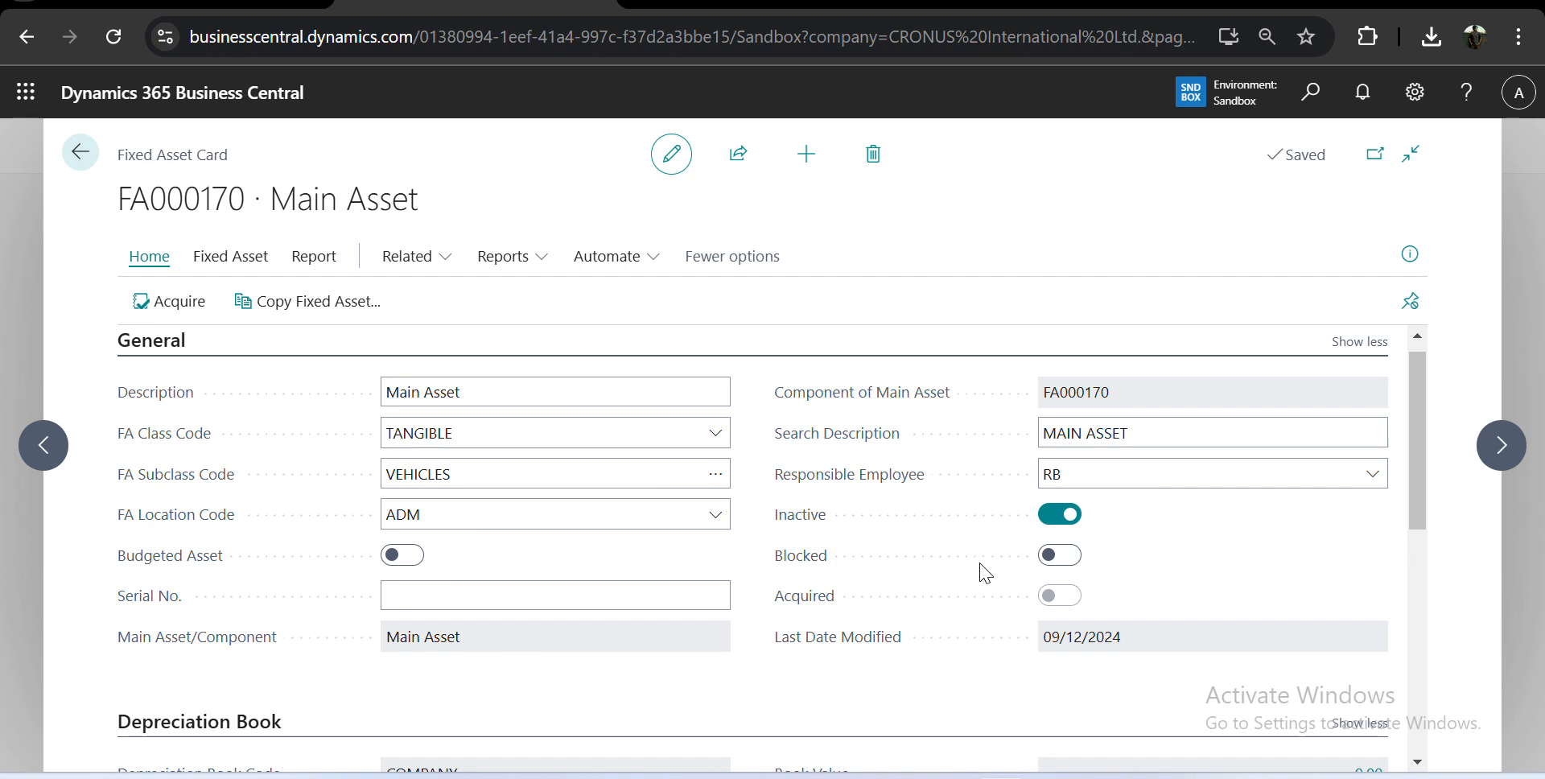
{"action": "left_click", "coordinate": [1069, 525]}
View the FA ledger entries behind the book value of FA000170 and return to the card.
{"action": "scroll", "coordinate": [1017, 617], "scroll_direction": "down", "scroll_amount": 3}
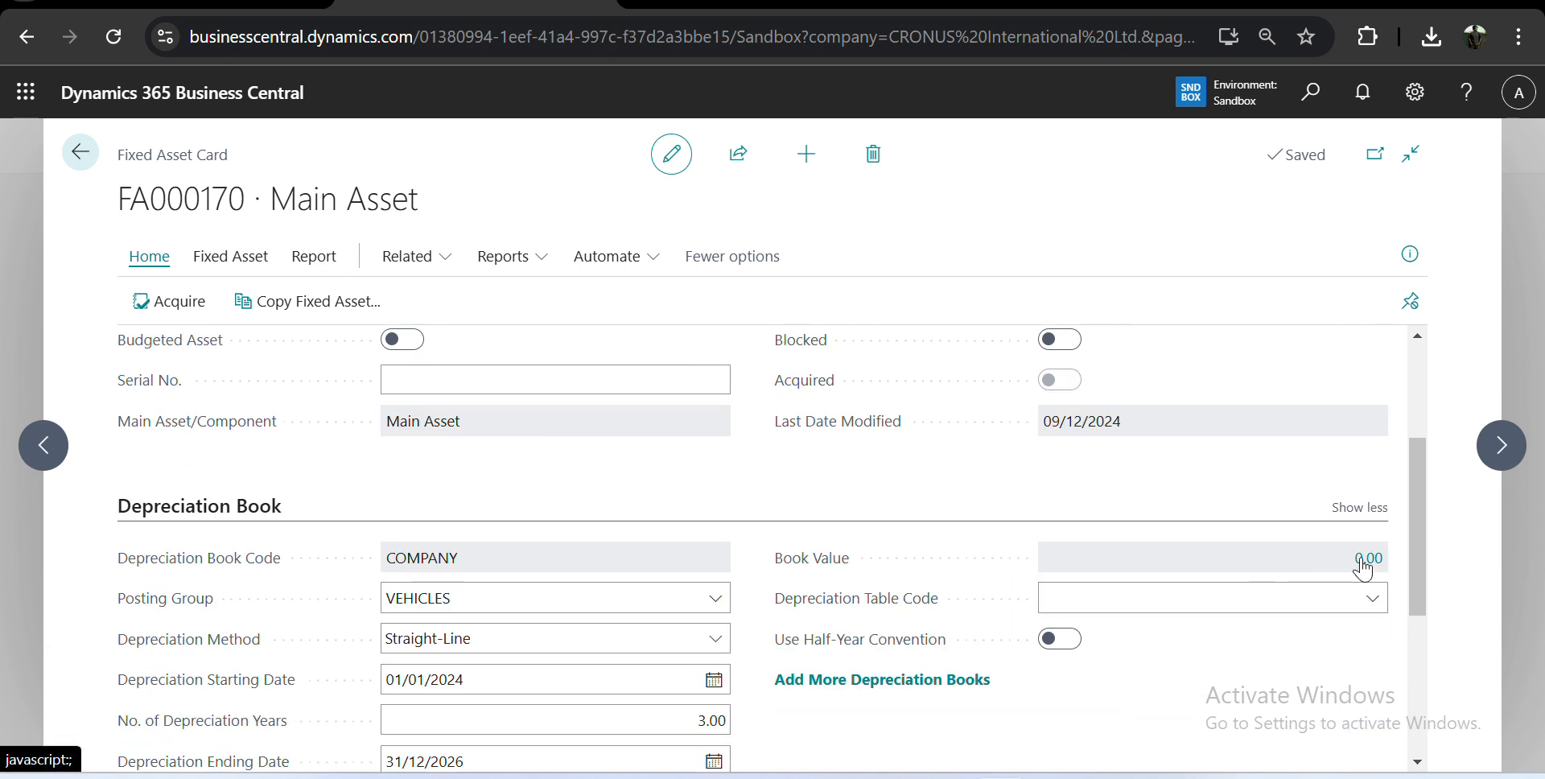
{"action": "left_click", "coordinate": [1358, 561]}
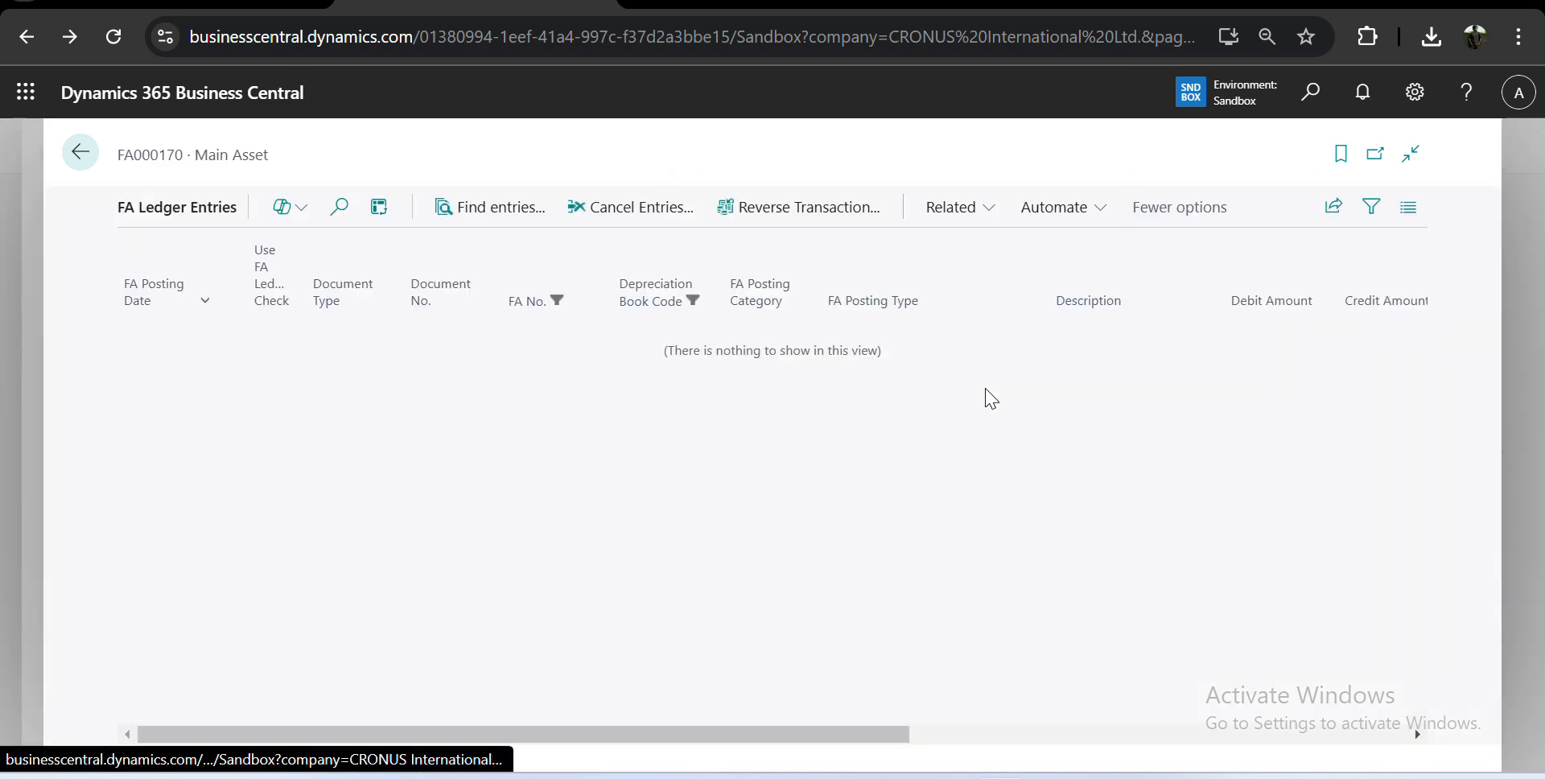
{"action": "key", "text": "Escape"}
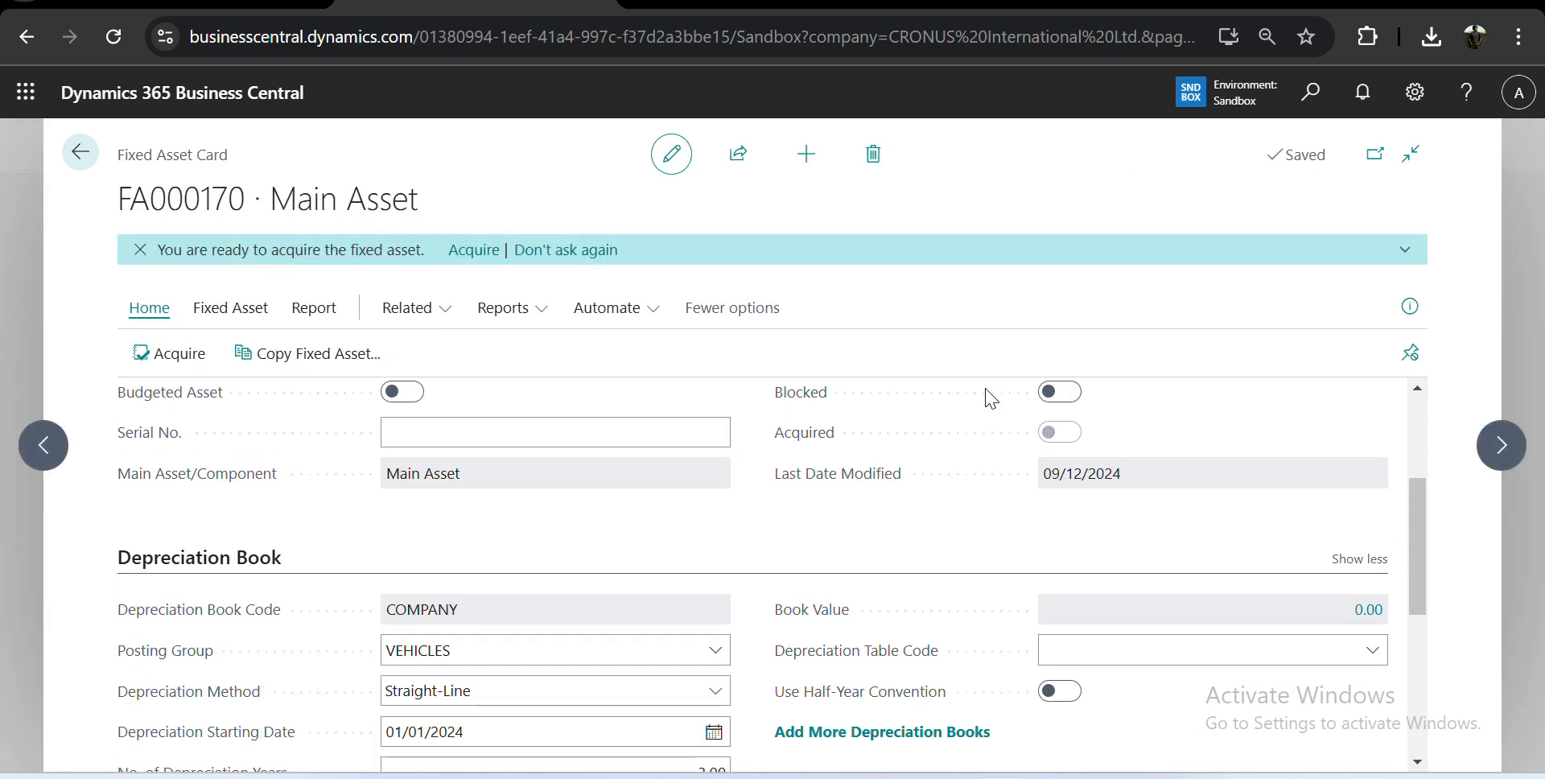
Browse the neighbouring asset cards to FA000160 Test Assets and view the ledger entries behind its book value.
{"action": "key", "text": "ctrl+Down"}
{"action": "key", "text": "ctrl+Down"}
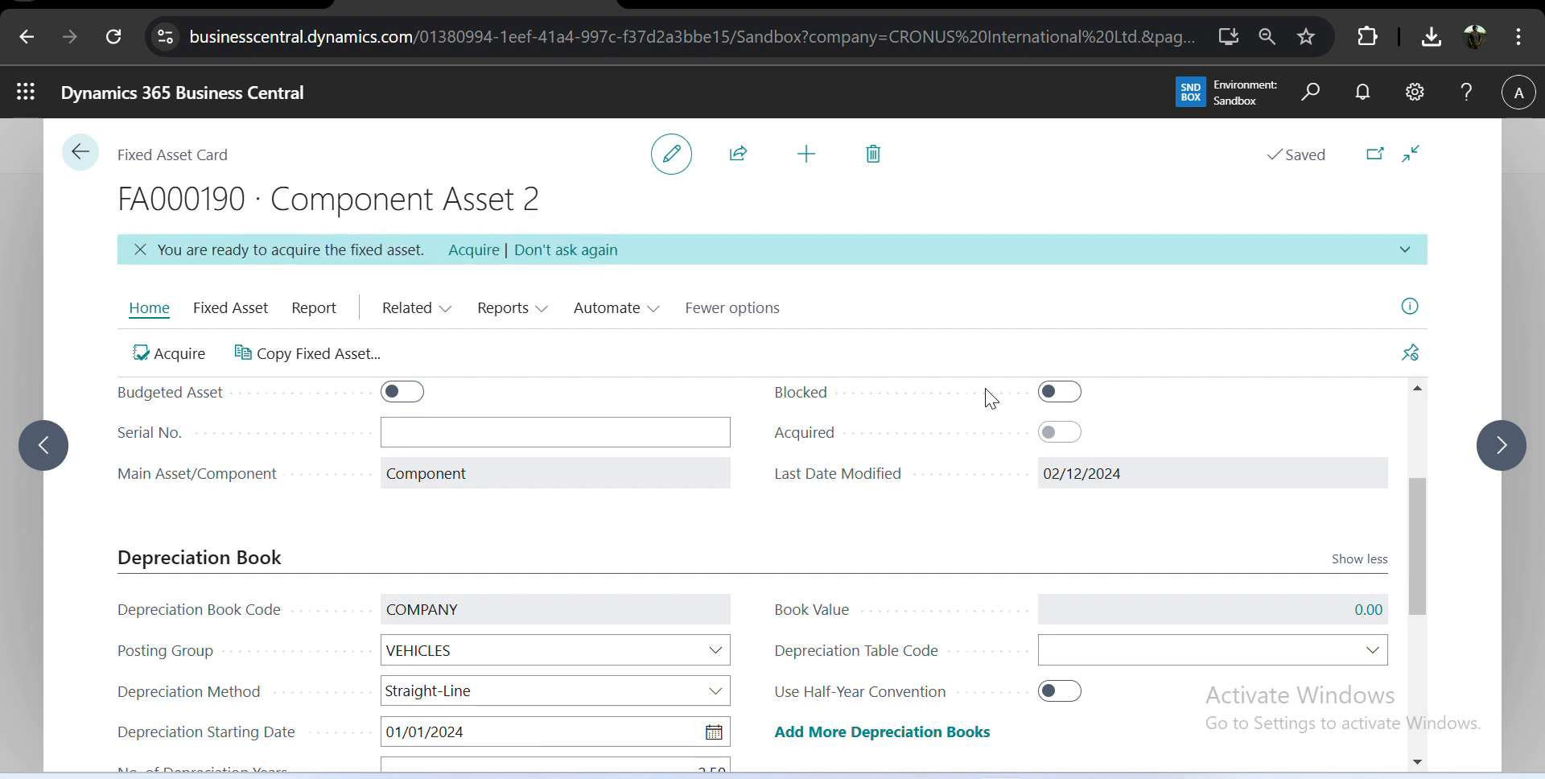
{"action": "key", "text": "ctrl+Down"}
{"action": "key", "text": "ctrl+Down"}
{"action": "key", "text": "ctrl+Up"}
{"action": "key", "text": "ctrl+Up"}
{"action": "key", "text": "ctrl+Up"}
{"action": "key", "text": "ctrl+Up"}
{"action": "key", "text": "ctrl+Up"}
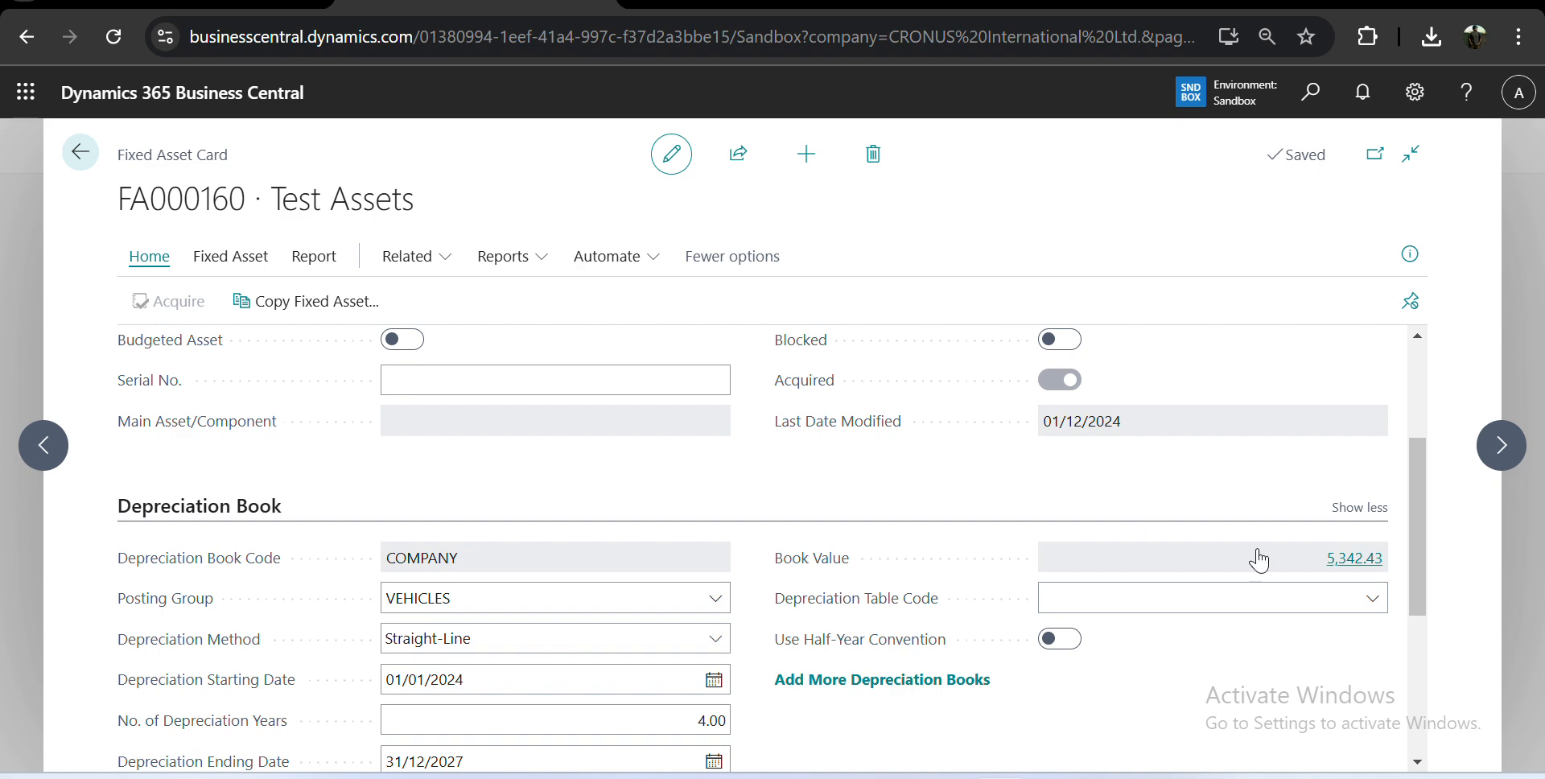
{"action": "left_click", "coordinate": [1278, 559]}
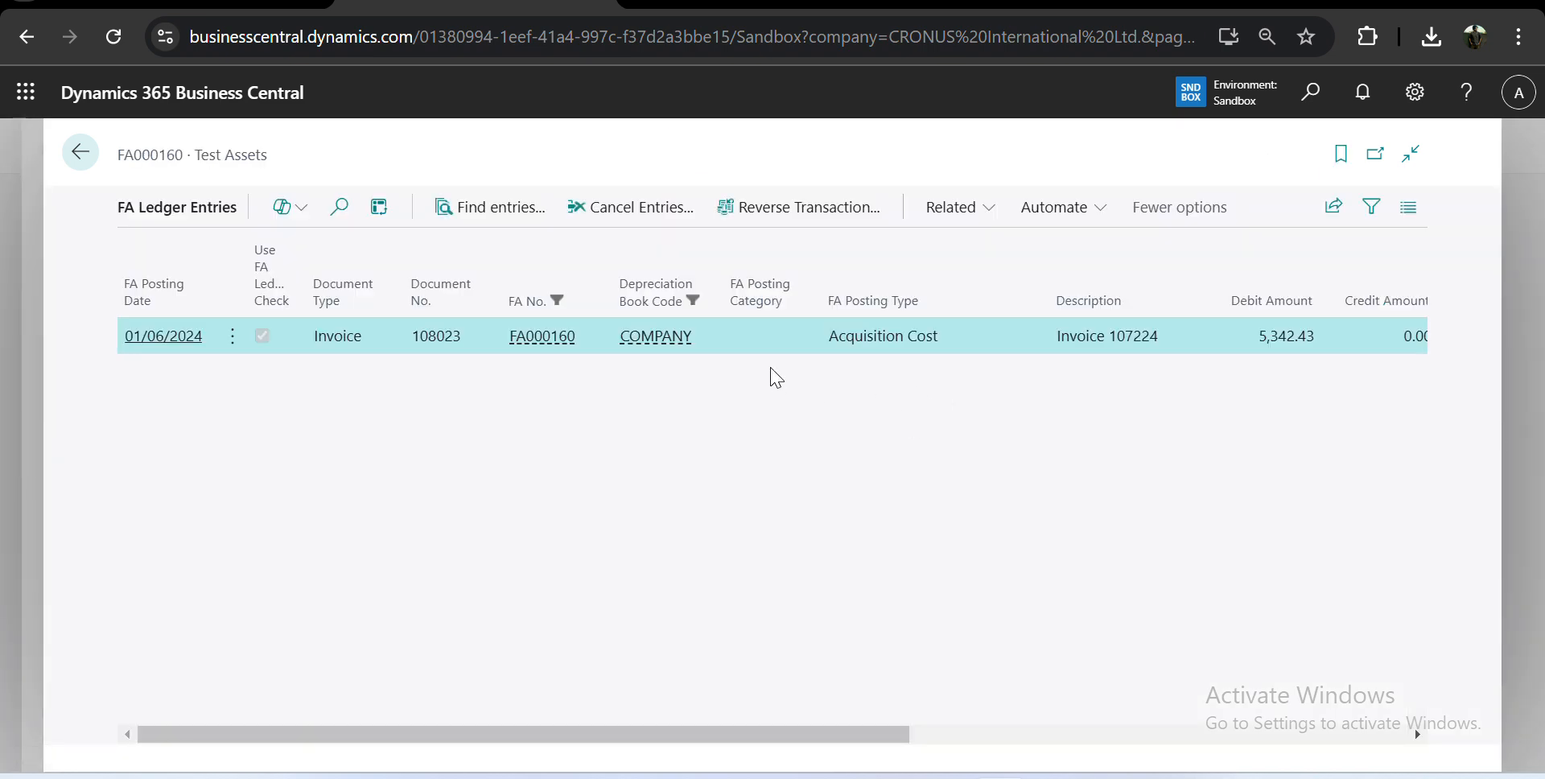
{"action": "key", "text": "Escape"}
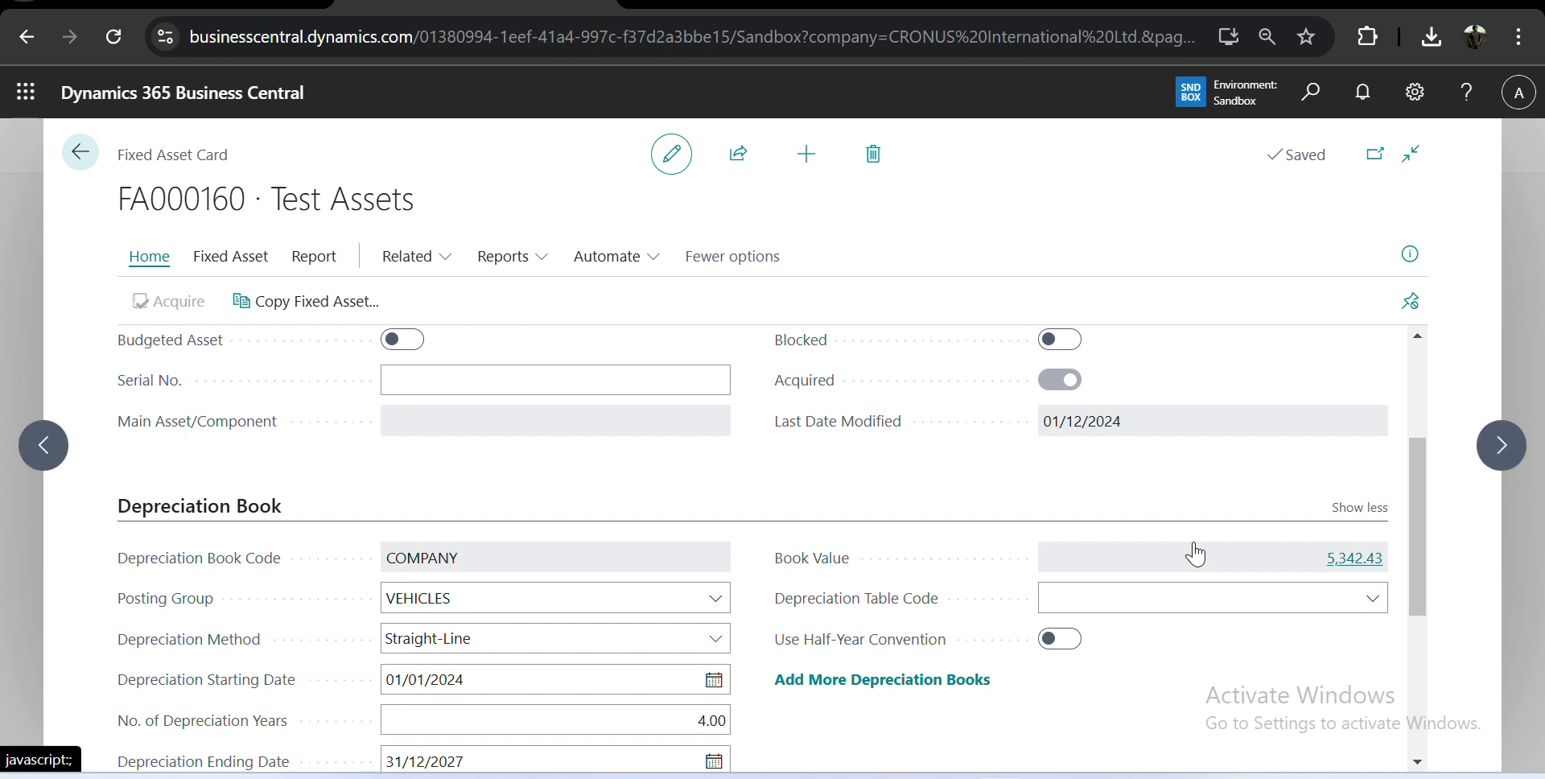
Check the Acquired field on the FA000160 and FA000150 cards and the Last Date Modified field on FA000170.
{"action": "scroll", "coordinate": [1190, 552], "scroll_direction": "up", "scroll_amount": 2}
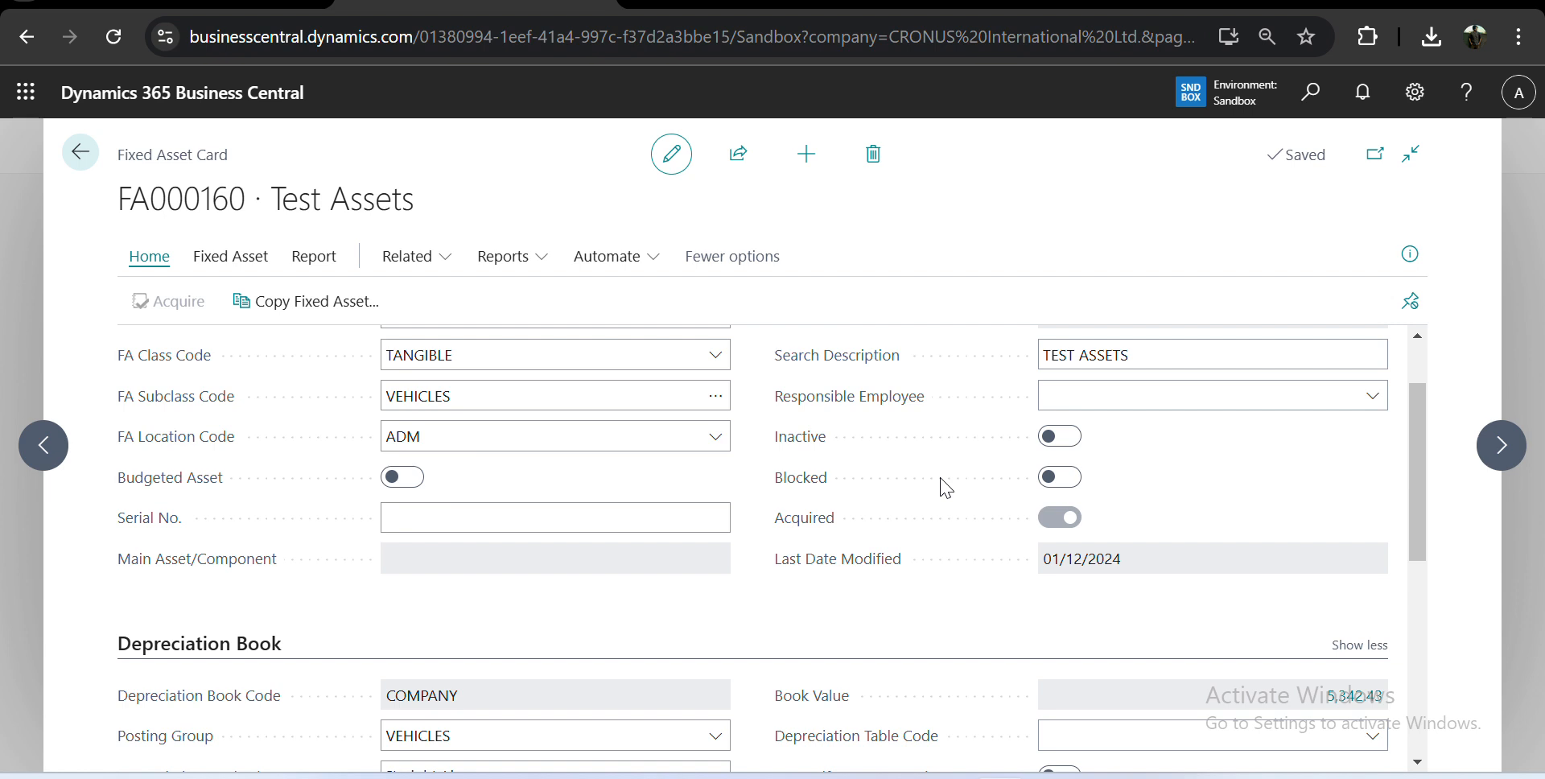
{"action": "key", "text": "ctrl+Up"}
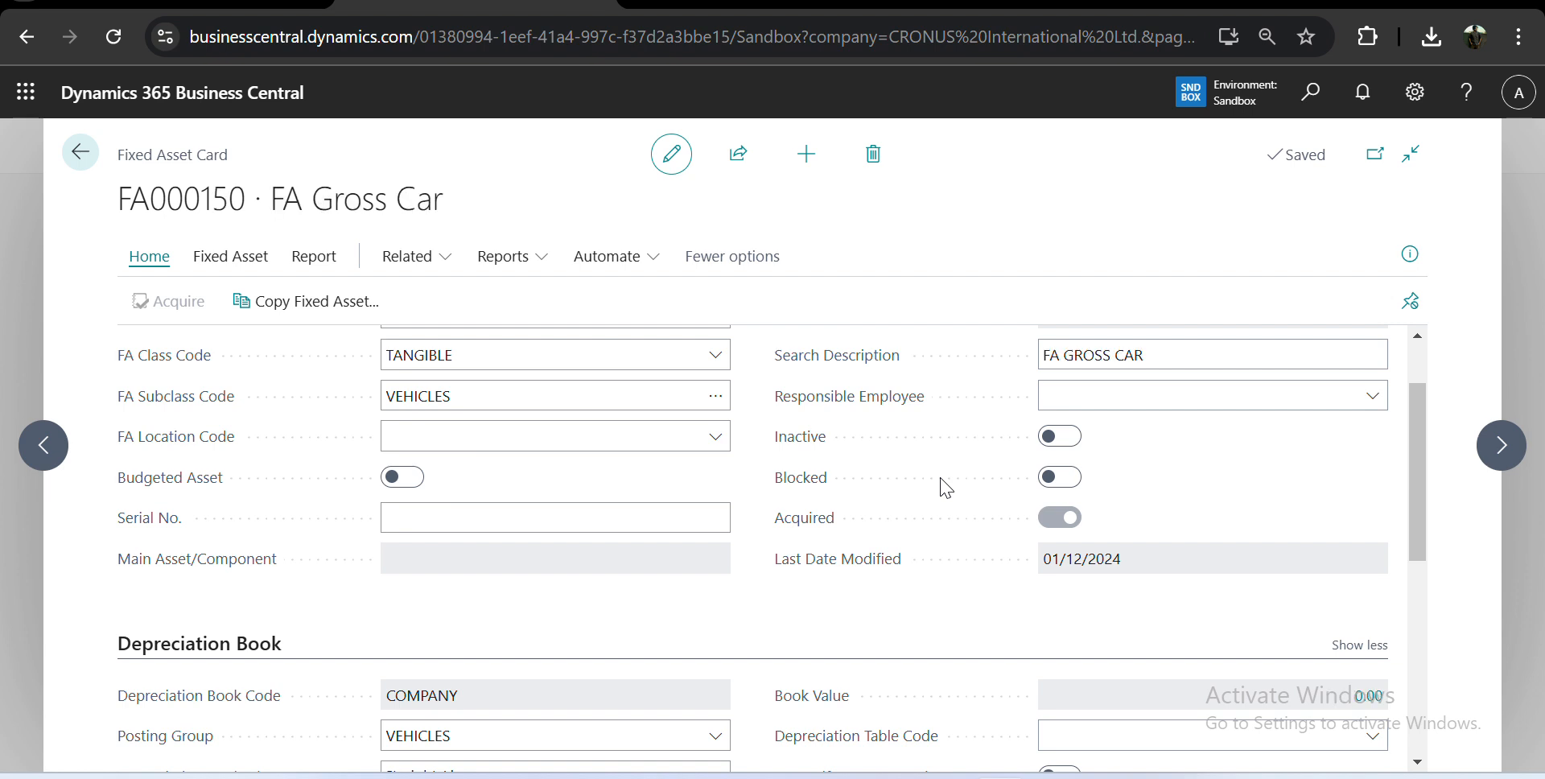
{"action": "key", "text": "ctrl+Down"}
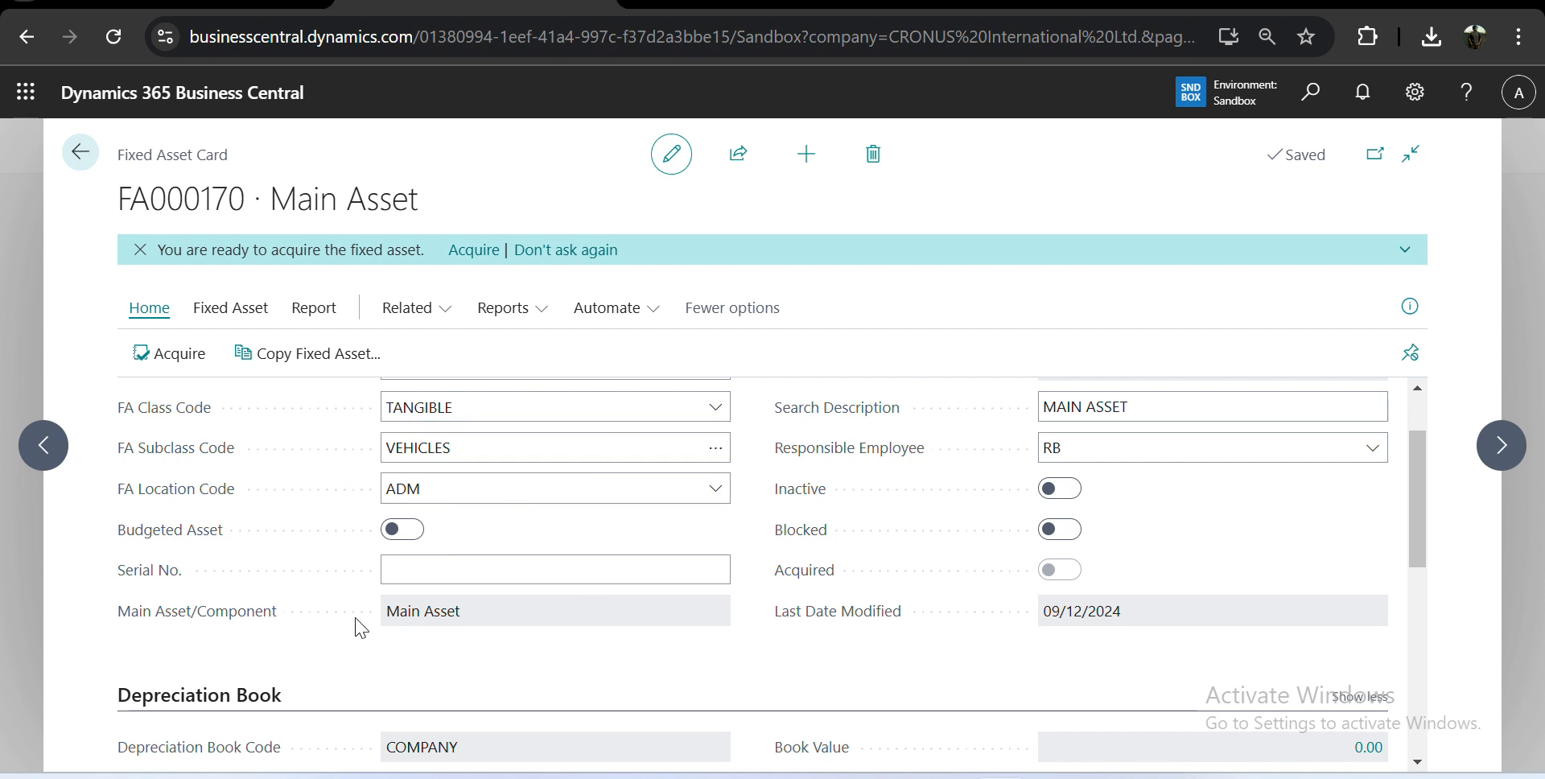
{"action": "double_click", "coordinate": [1087, 614]}
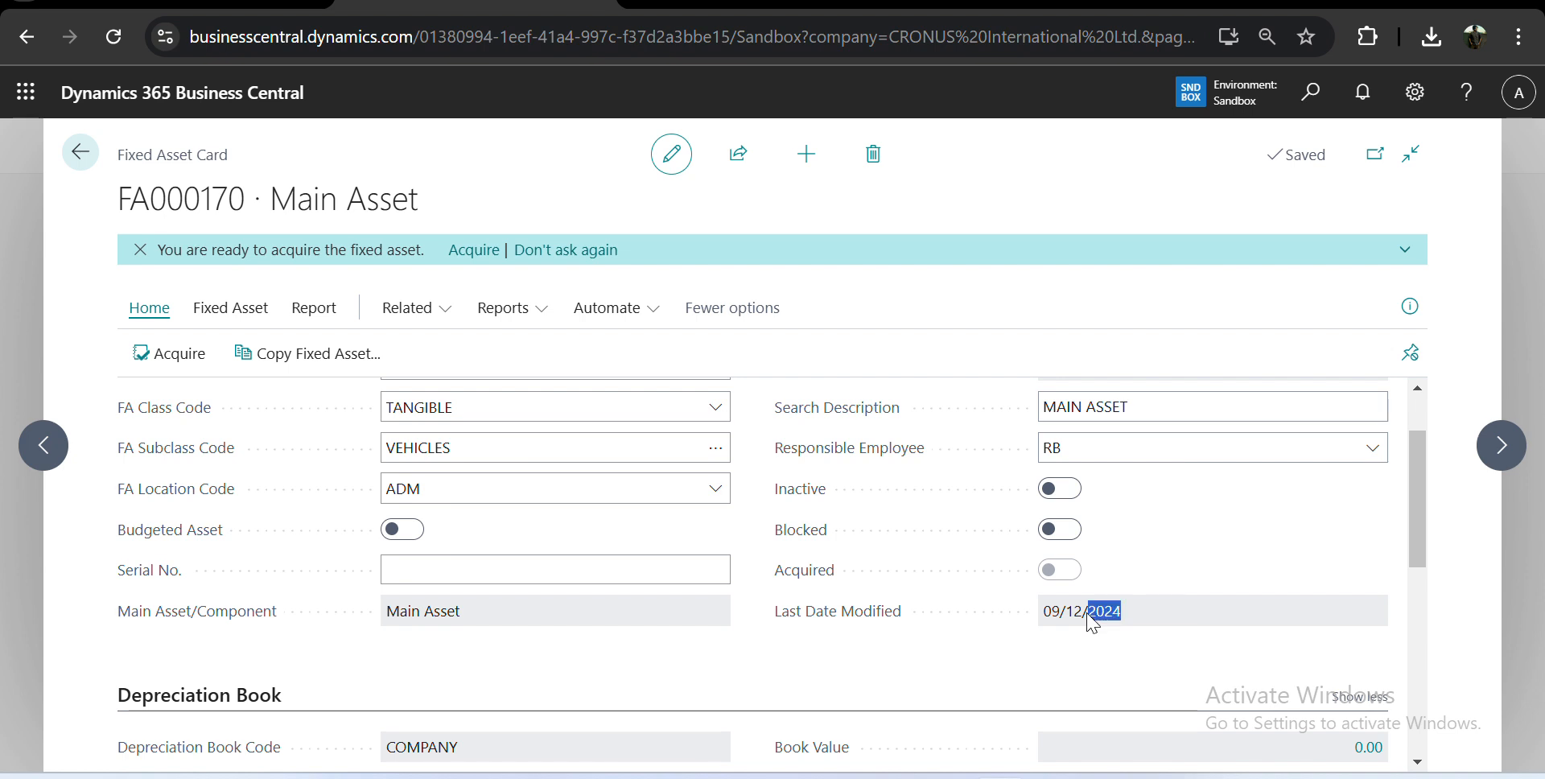
{"action": "left_click", "coordinate": [887, 708]}
Collapse the General section of the FA000170 card and view the Depreciation Book section.
{"action": "scroll", "coordinate": [885, 708], "scroll_direction": "down", "scroll_amount": 4}
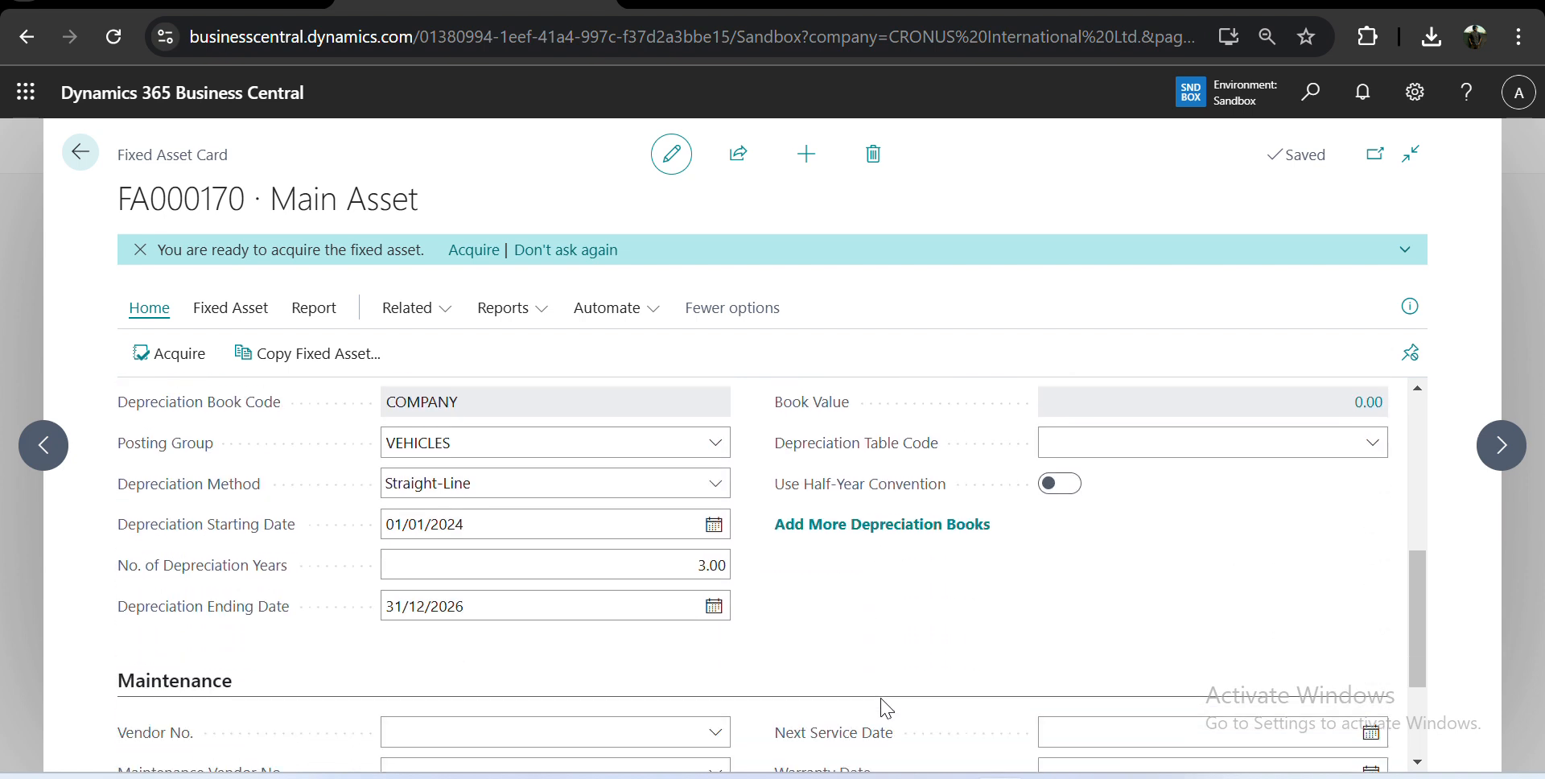
{"action": "scroll", "coordinate": [874, 705], "scroll_direction": "up", "scroll_amount": 1}
{"action": "scroll", "coordinate": [201, 440], "scroll_direction": "up", "scroll_amount": 3}
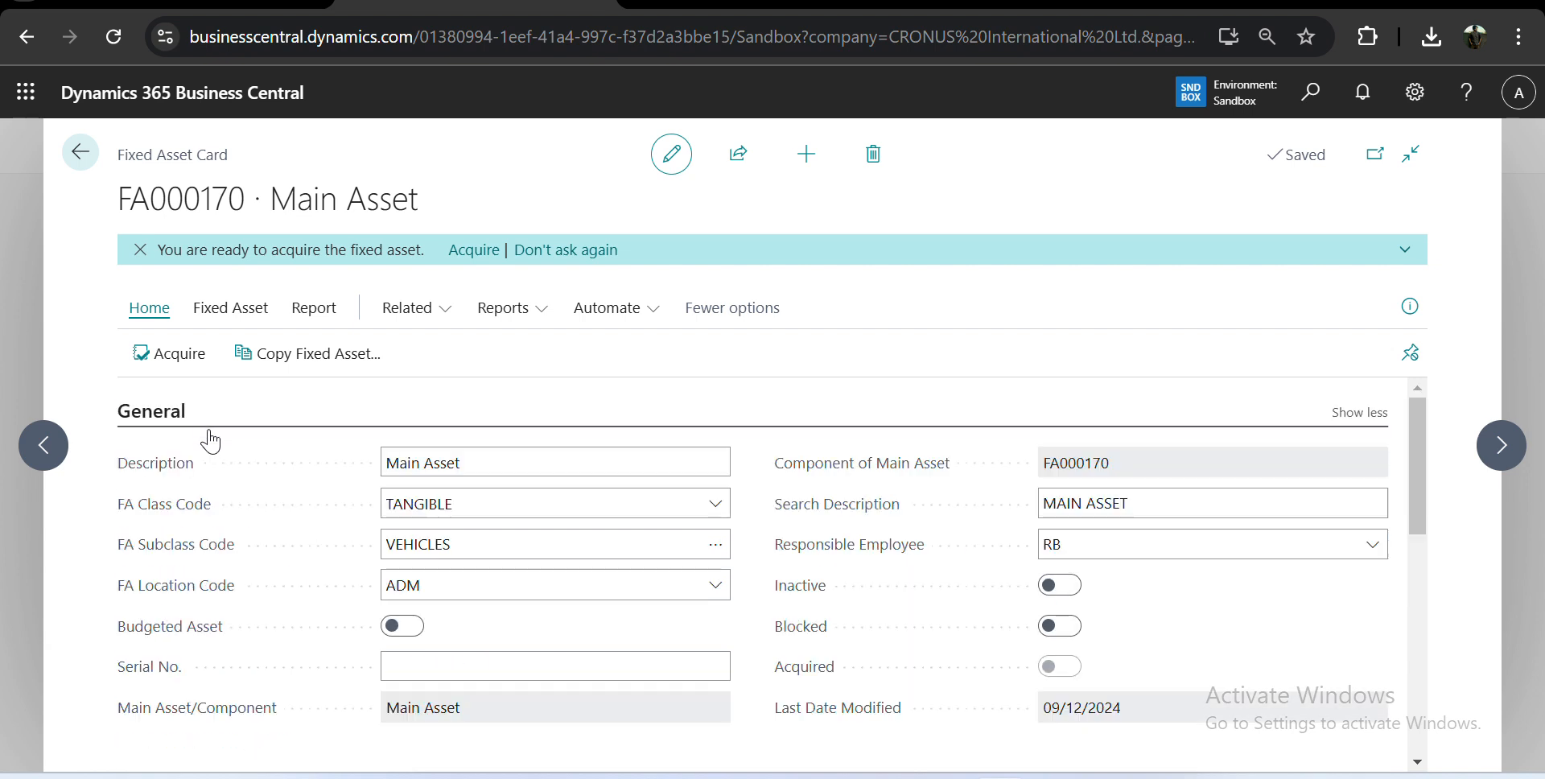
{"action": "left_click", "coordinate": [153, 412]}
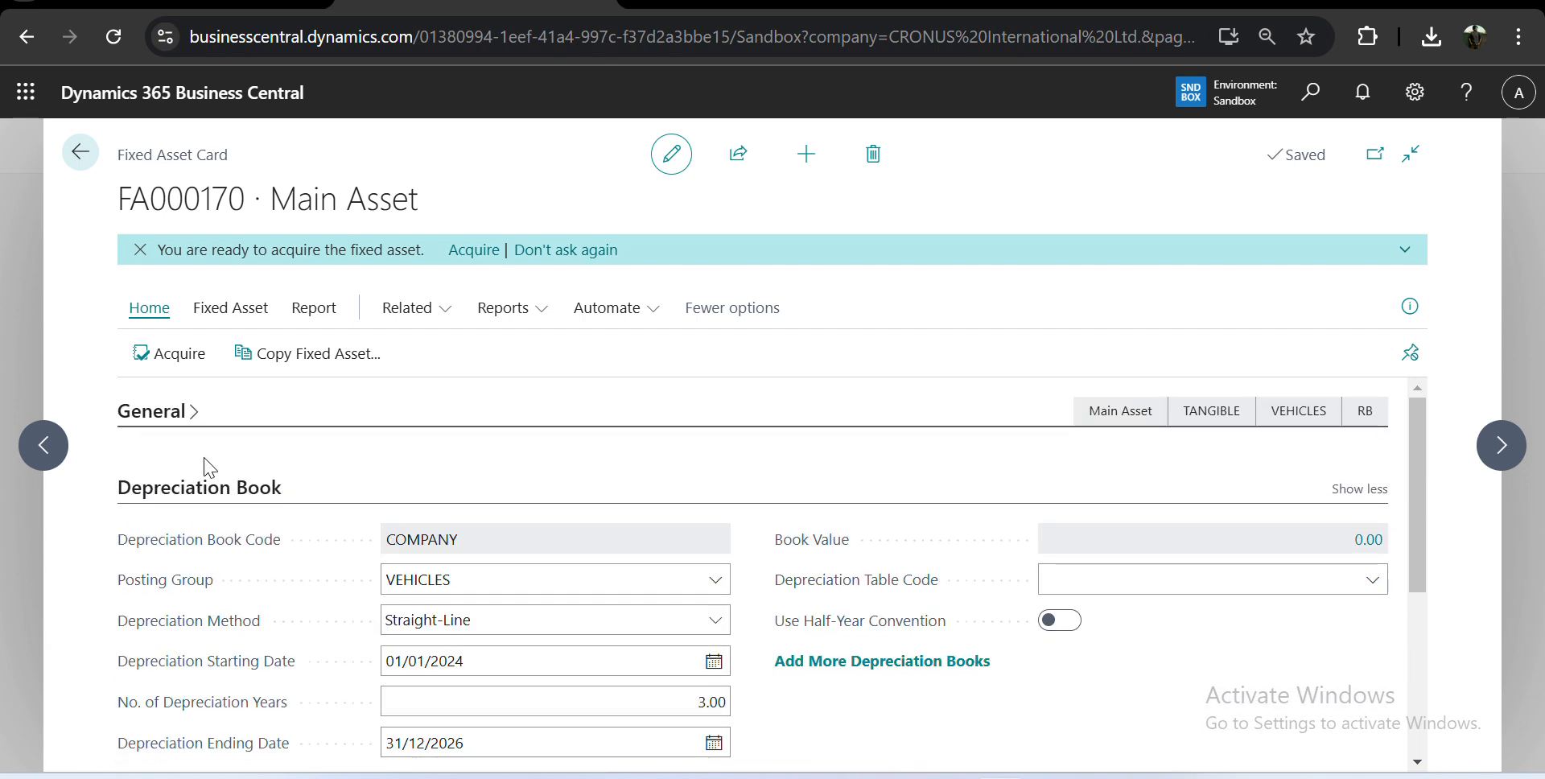
{"action": "scroll", "coordinate": [206, 462], "scroll_direction": "down", "scroll_amount": 1}
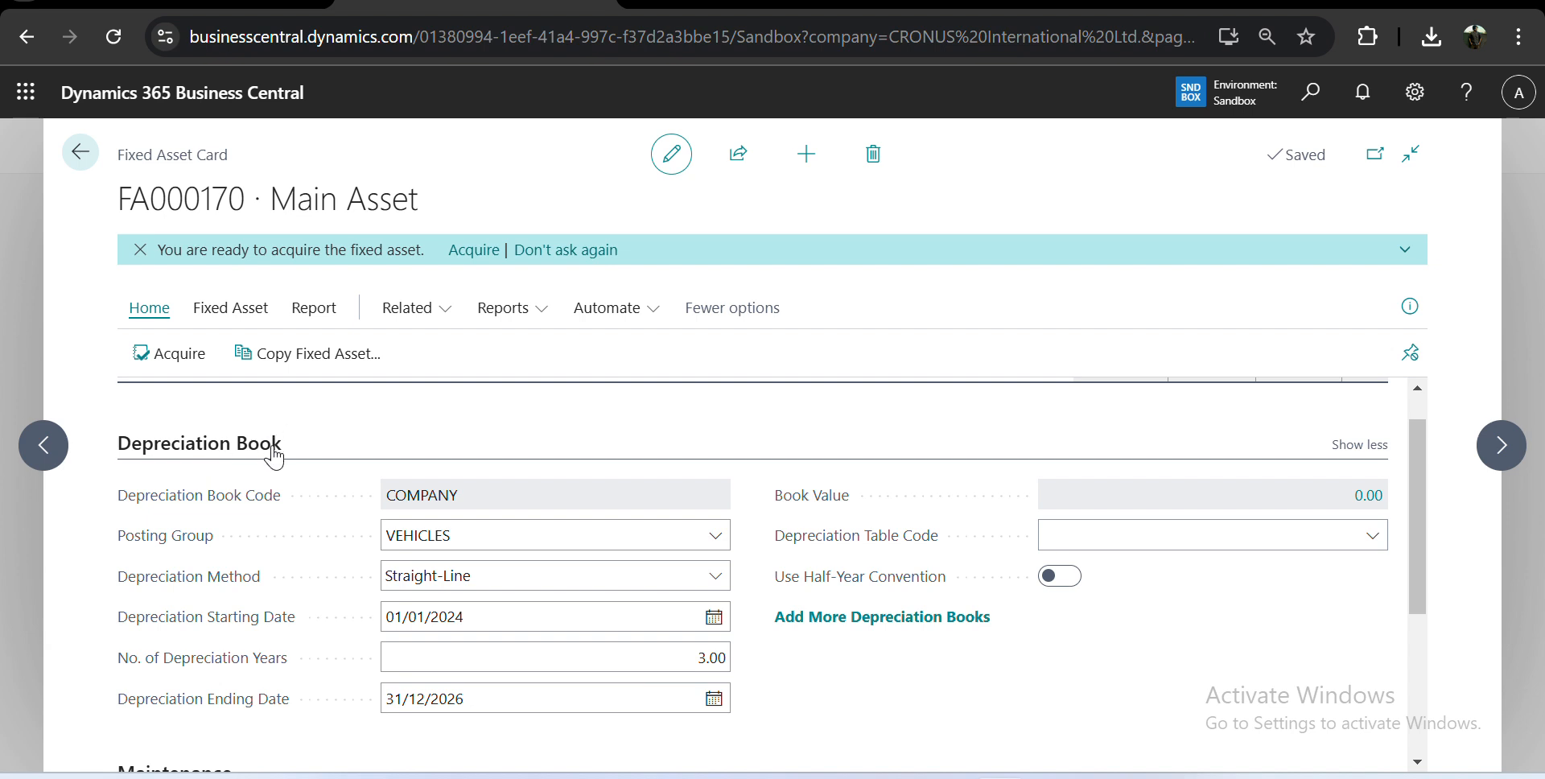
Open the COMPANY depreciation book card from the home page, look through its settings, and return to the Depreciation Books list.
{"action": "left_click", "coordinate": [80, 153]}
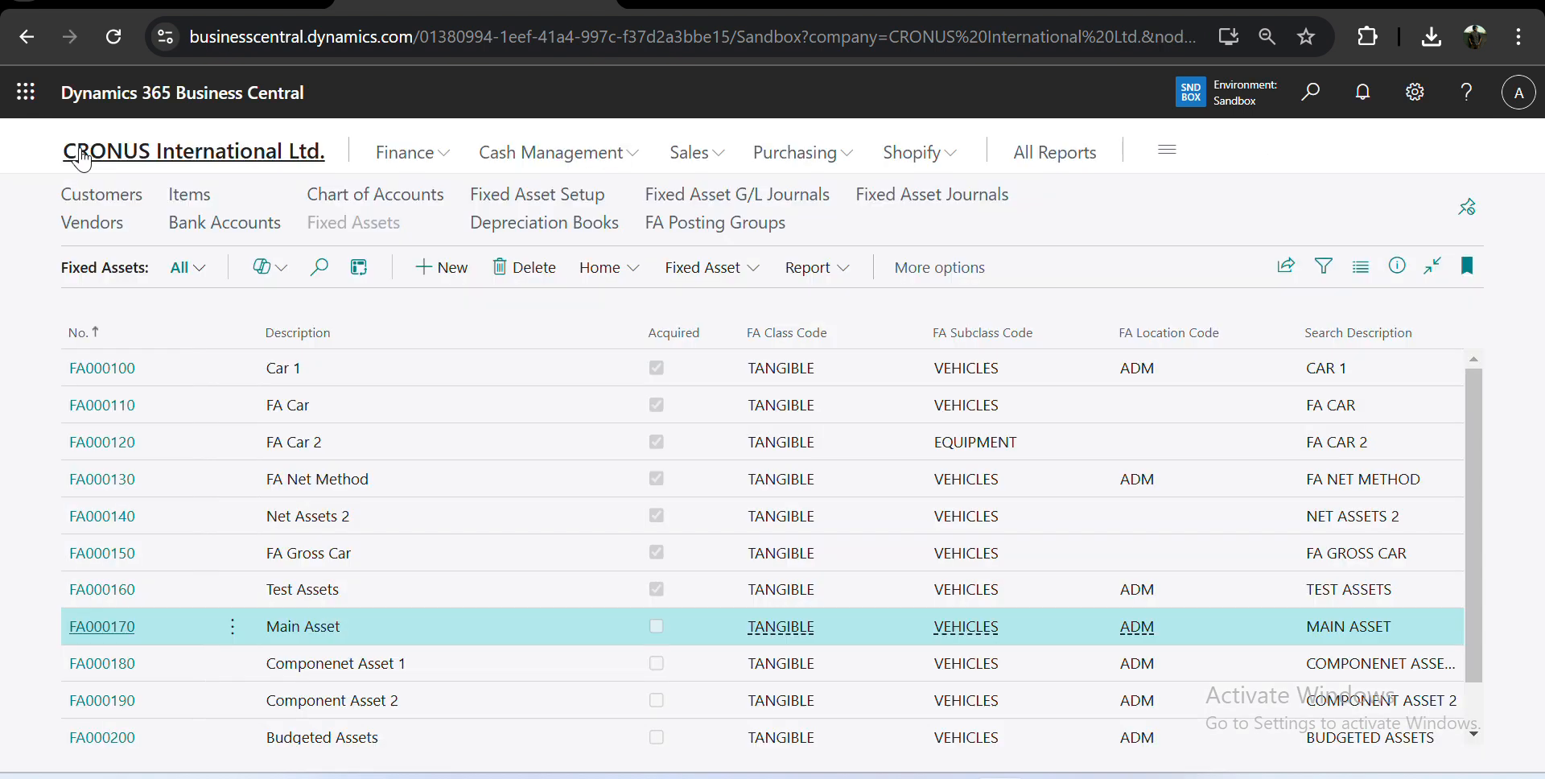
{"action": "left_click", "coordinate": [81, 153]}
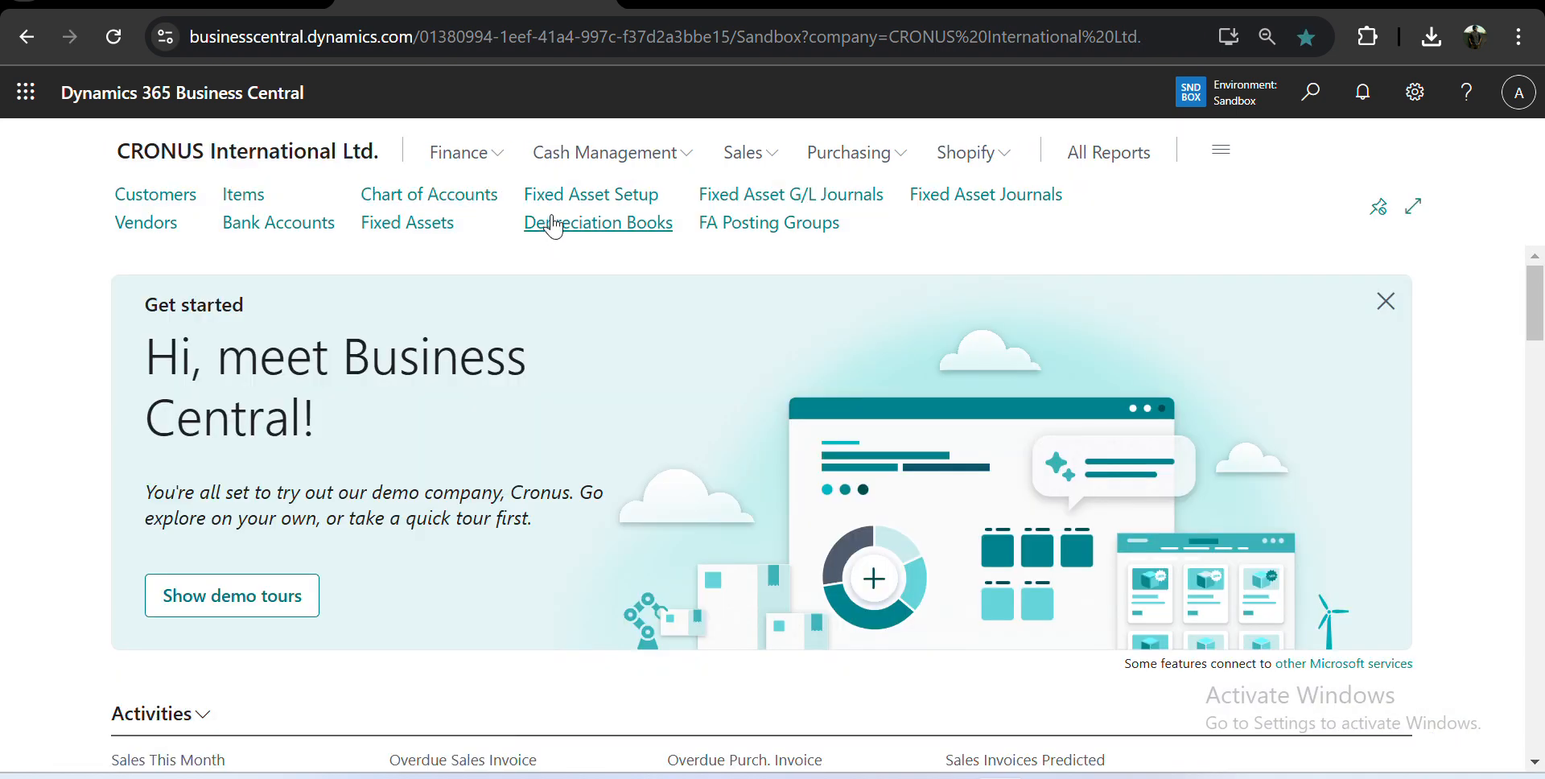
{"action": "left_click", "coordinate": [159, 368]}
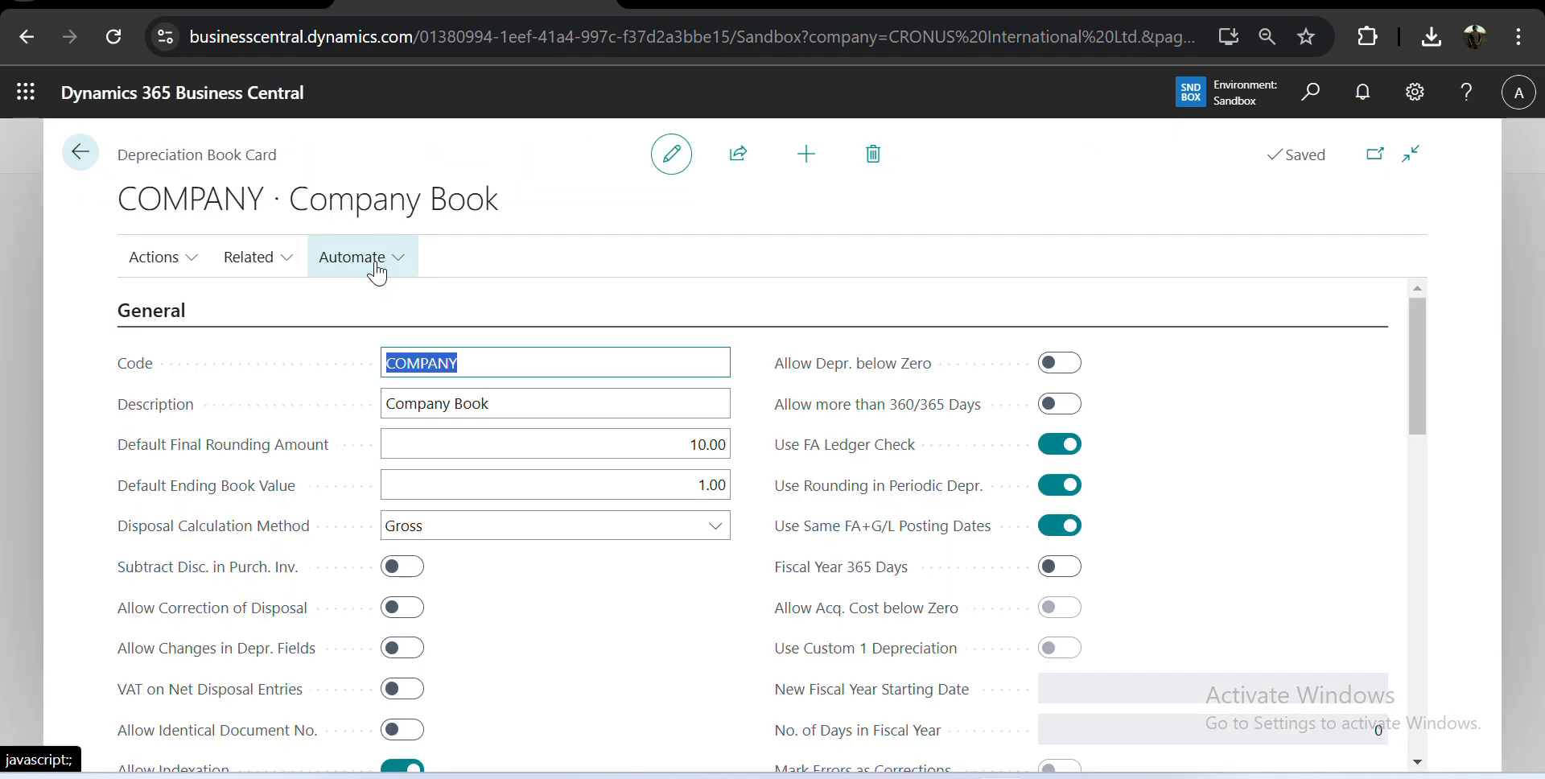
{"action": "left_click", "coordinate": [721, 548]}
{"action": "scroll", "coordinate": [724, 555], "scroll_direction": "down", "scroll_amount": 10}
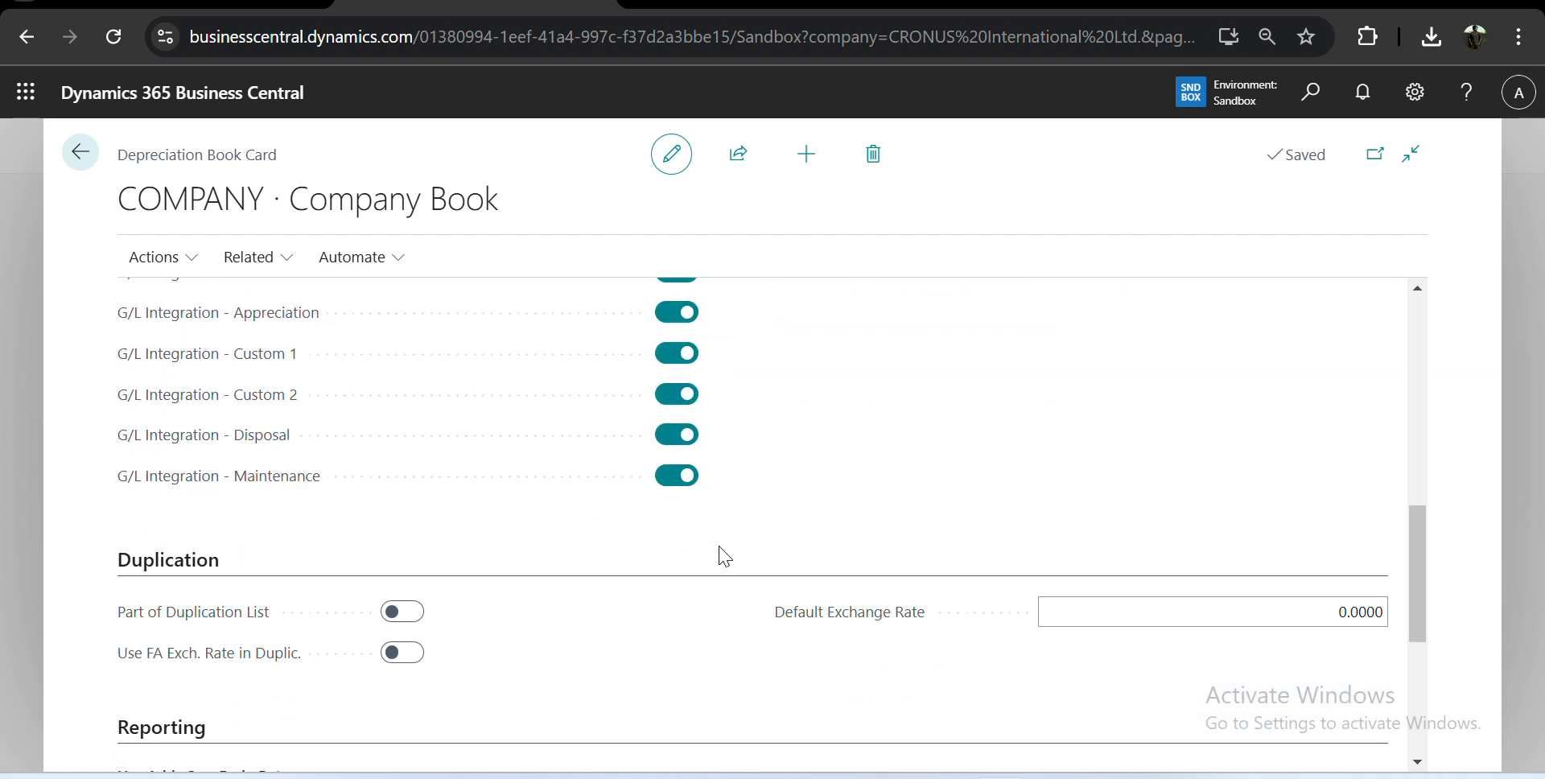
{"action": "scroll", "coordinate": [724, 555], "scroll_direction": "up", "scroll_amount": 8}
{"action": "scroll", "coordinate": [724, 555], "scroll_direction": "up", "scroll_amount": 3}
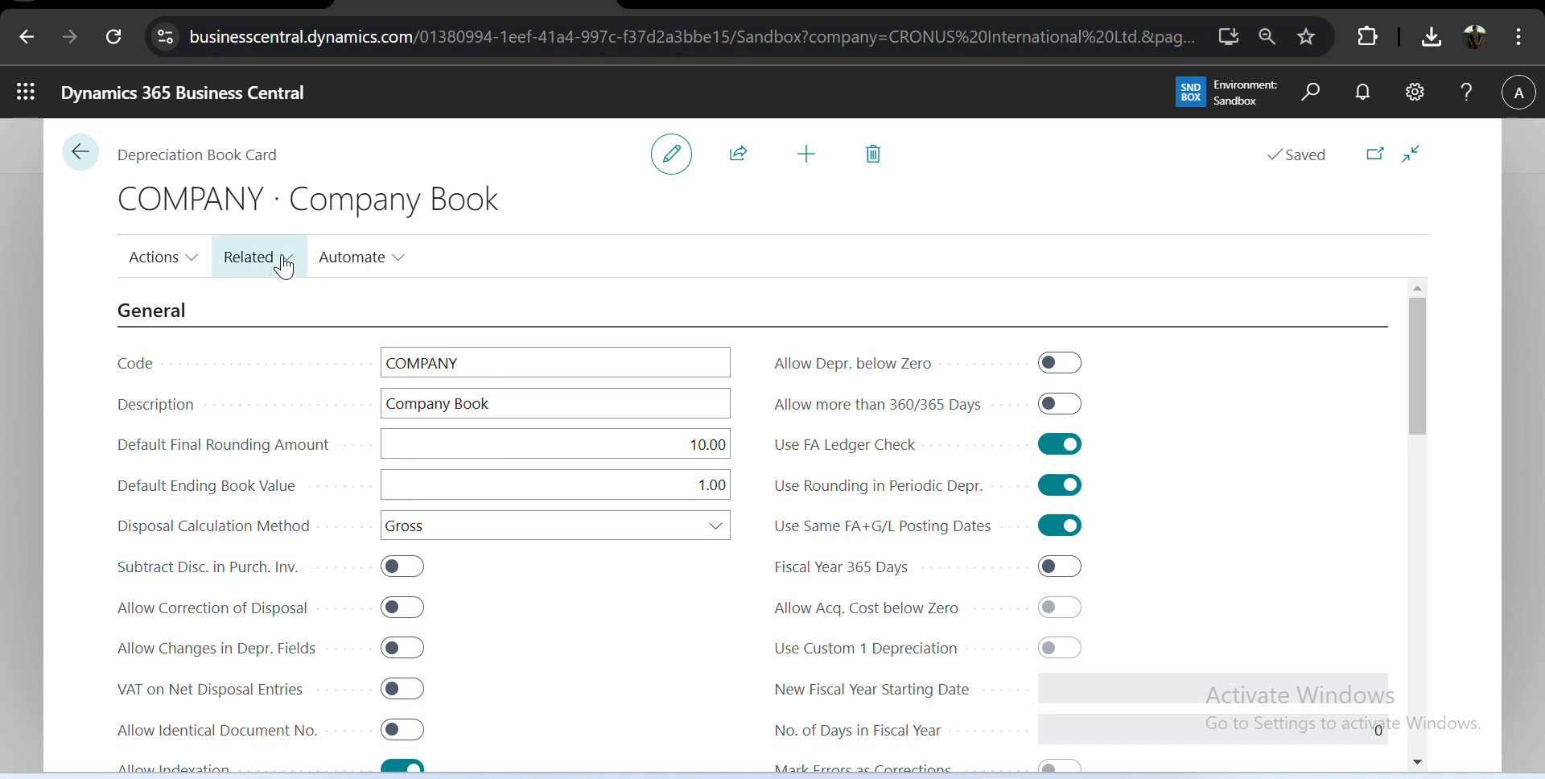
{"action": "left_click", "coordinate": [80, 153]}
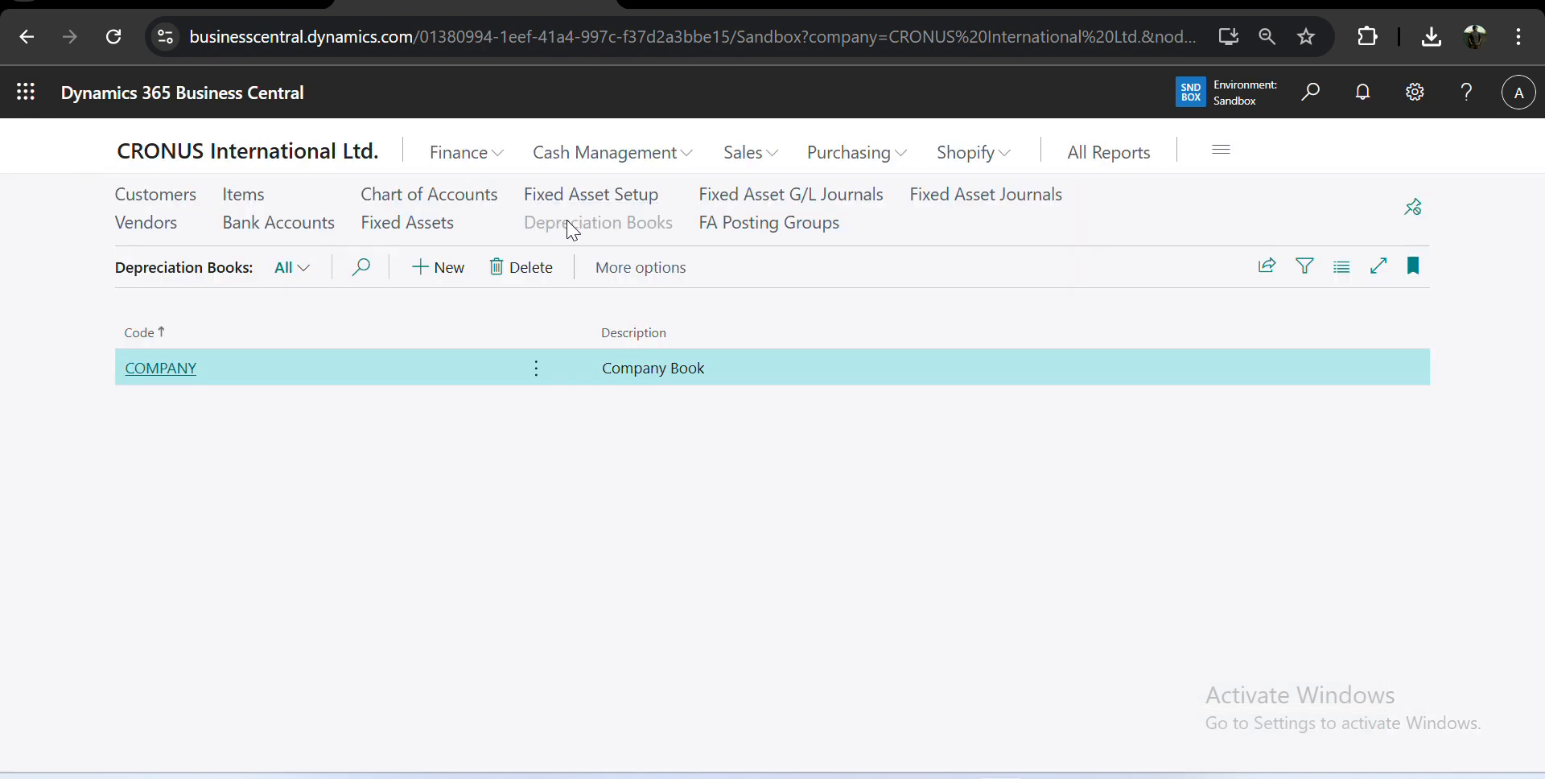
Open the FA000170 Main Asset card from the Fixed Assets list and view its depreciation book lines through Add More Depreciation Books.
{"action": "left_click", "coordinate": [406, 224]}
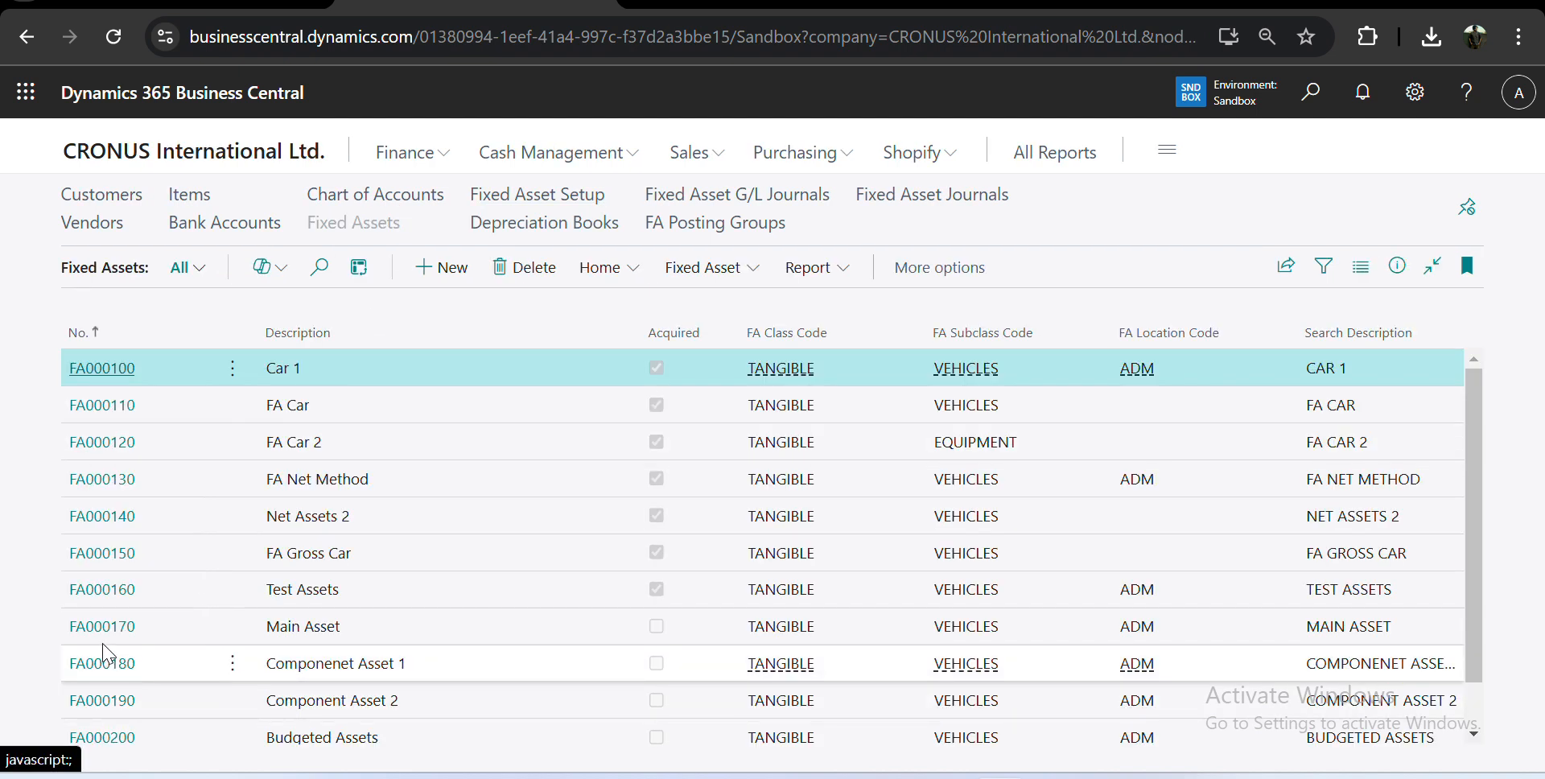
{"action": "left_click", "coordinate": [177, 619]}
{"action": "left_click", "coordinate": [177, 619]}
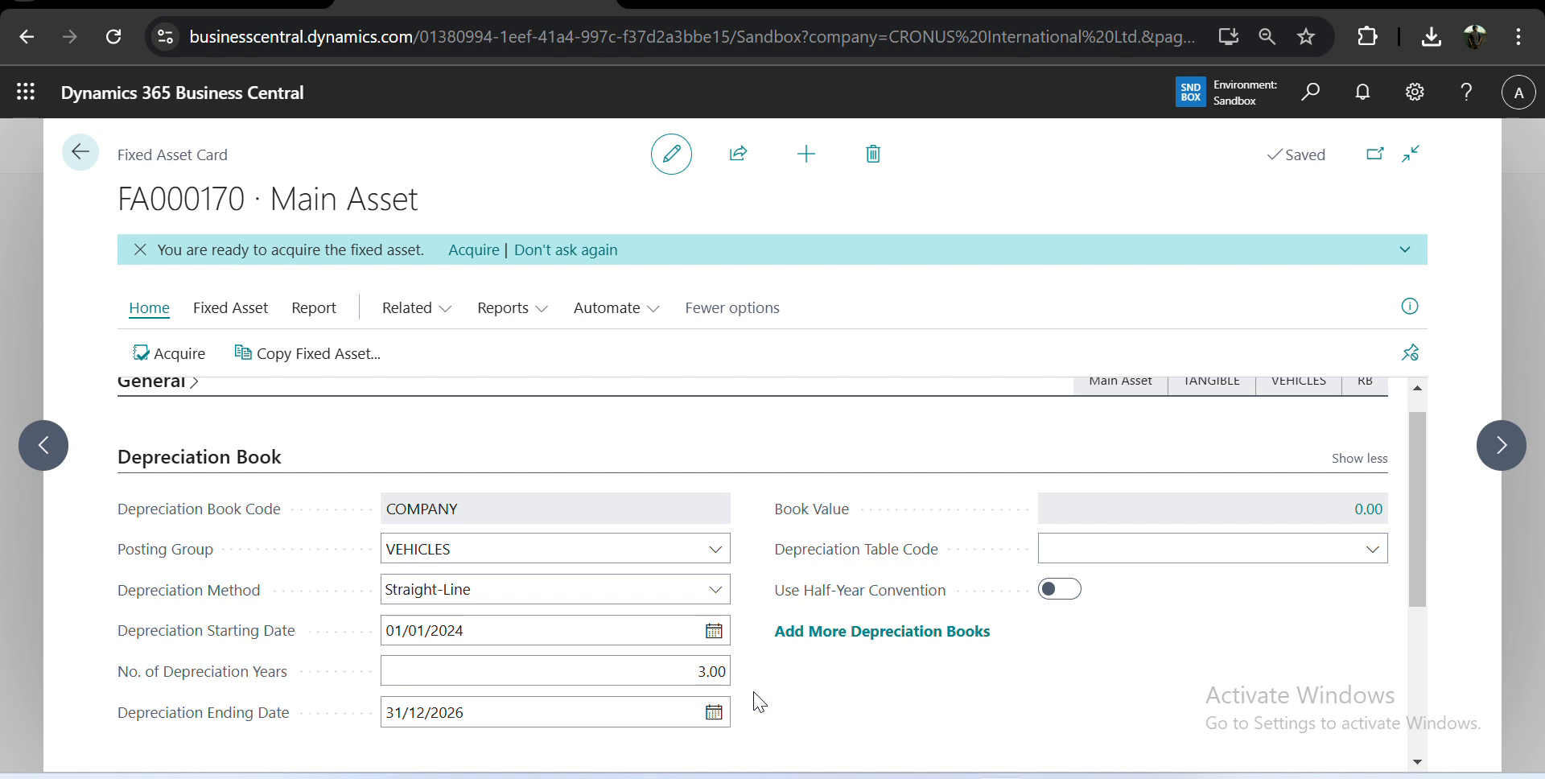
{"action": "left_click", "coordinate": [881, 636]}
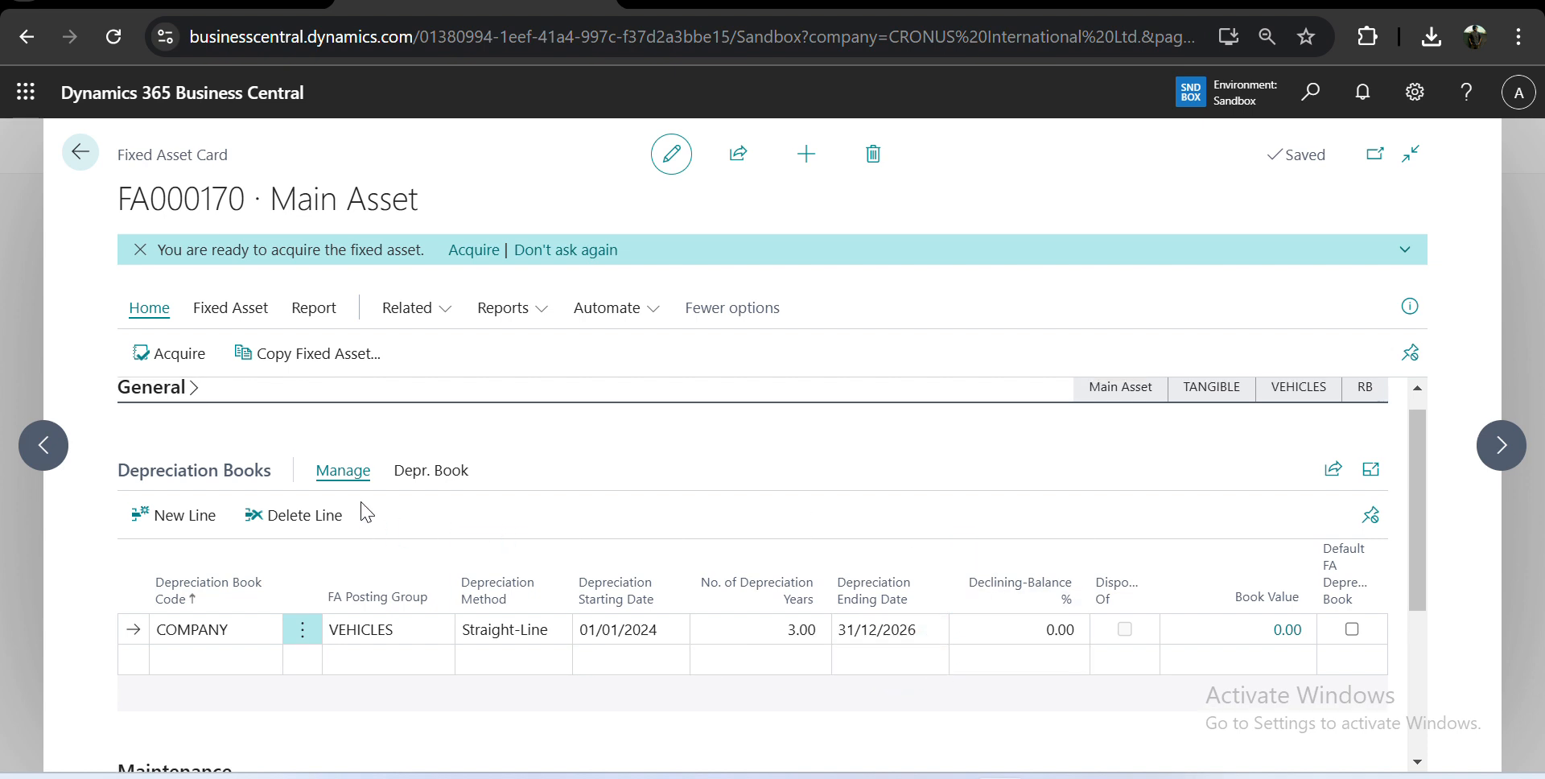
{"action": "scroll", "coordinate": [362, 510], "scroll_direction": "up", "scroll_amount": 1}
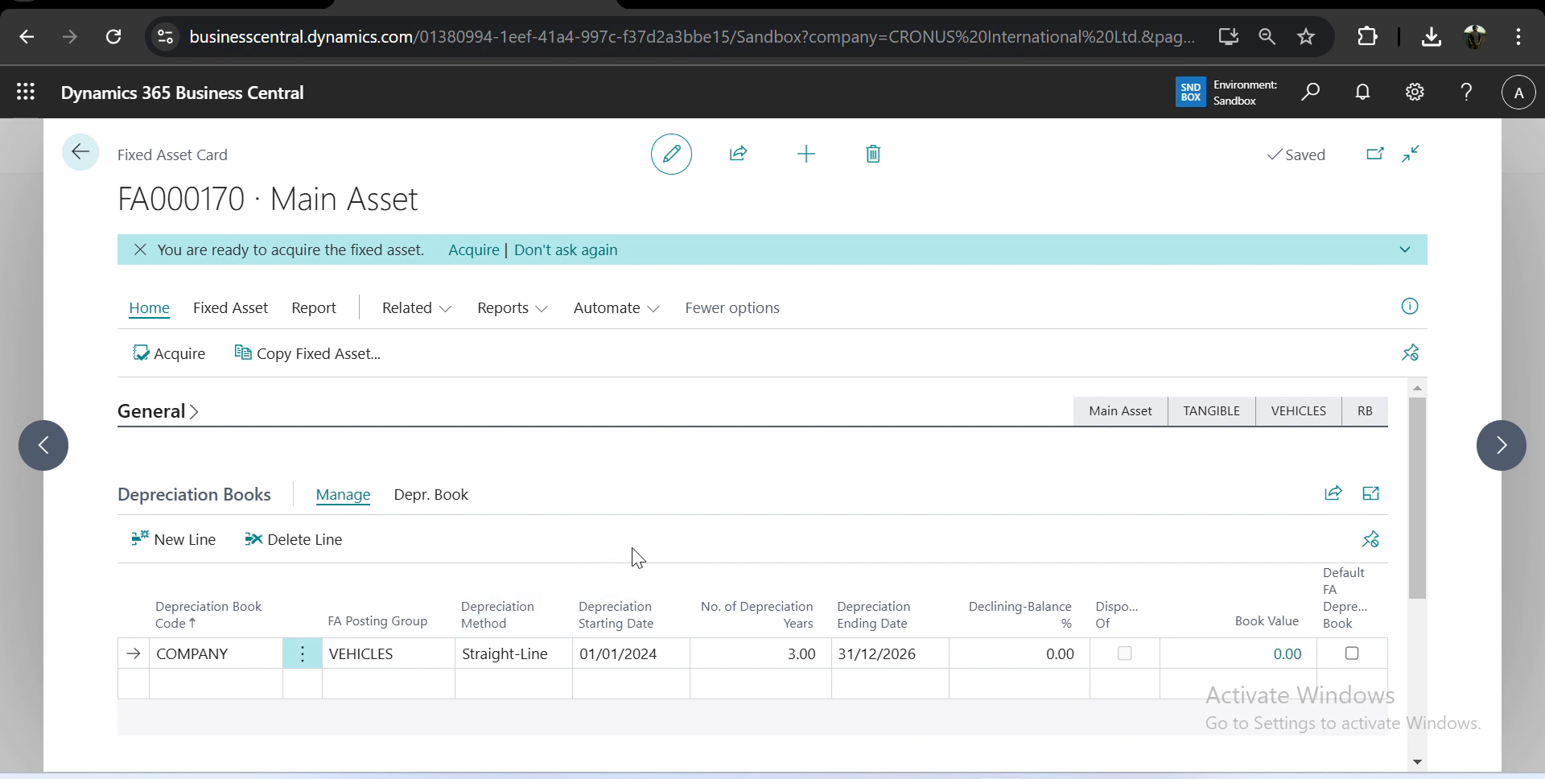
{"action": "left_click", "coordinate": [233, 652]}
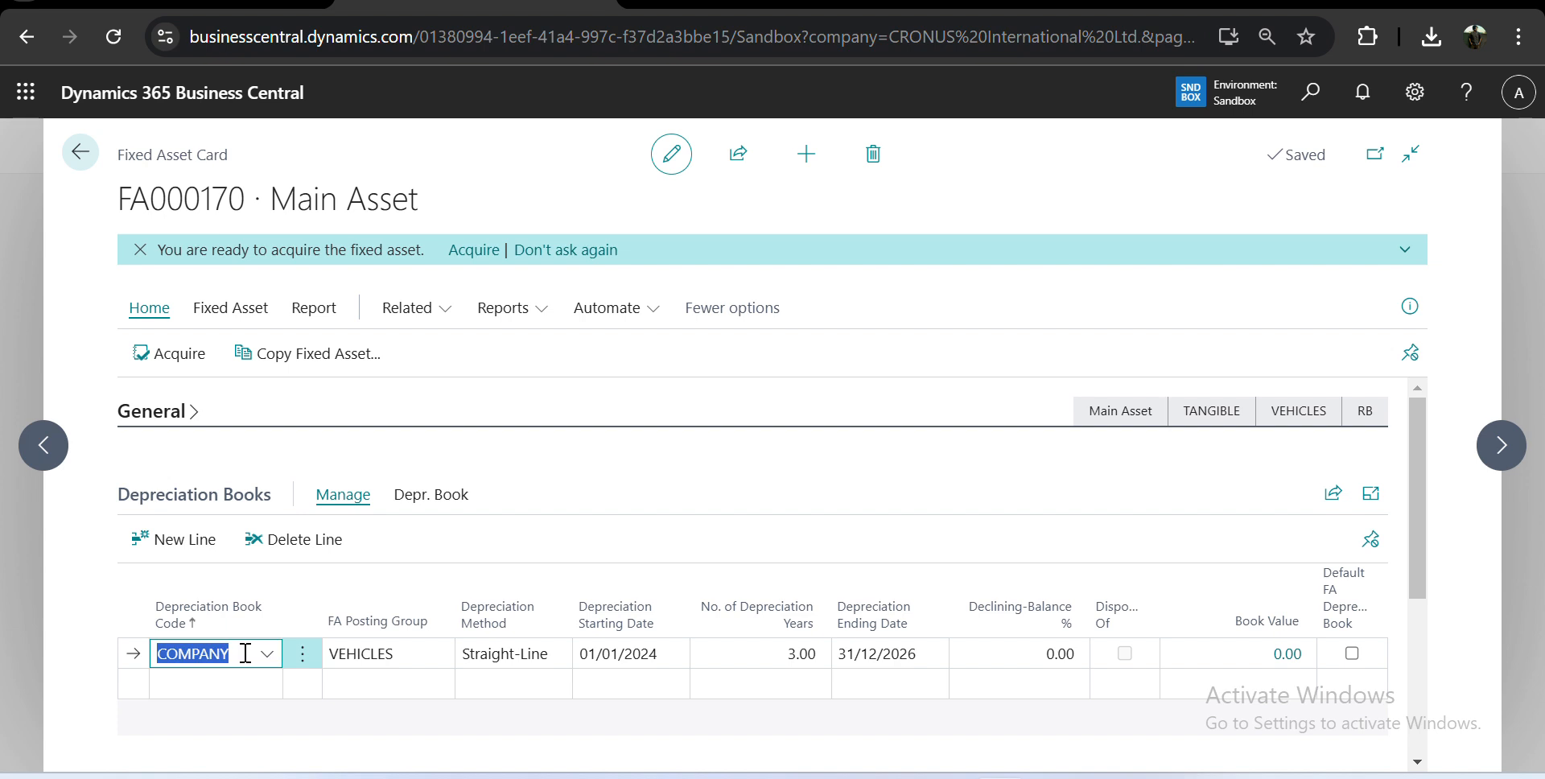
{"action": "left_click", "coordinate": [589, 529]}
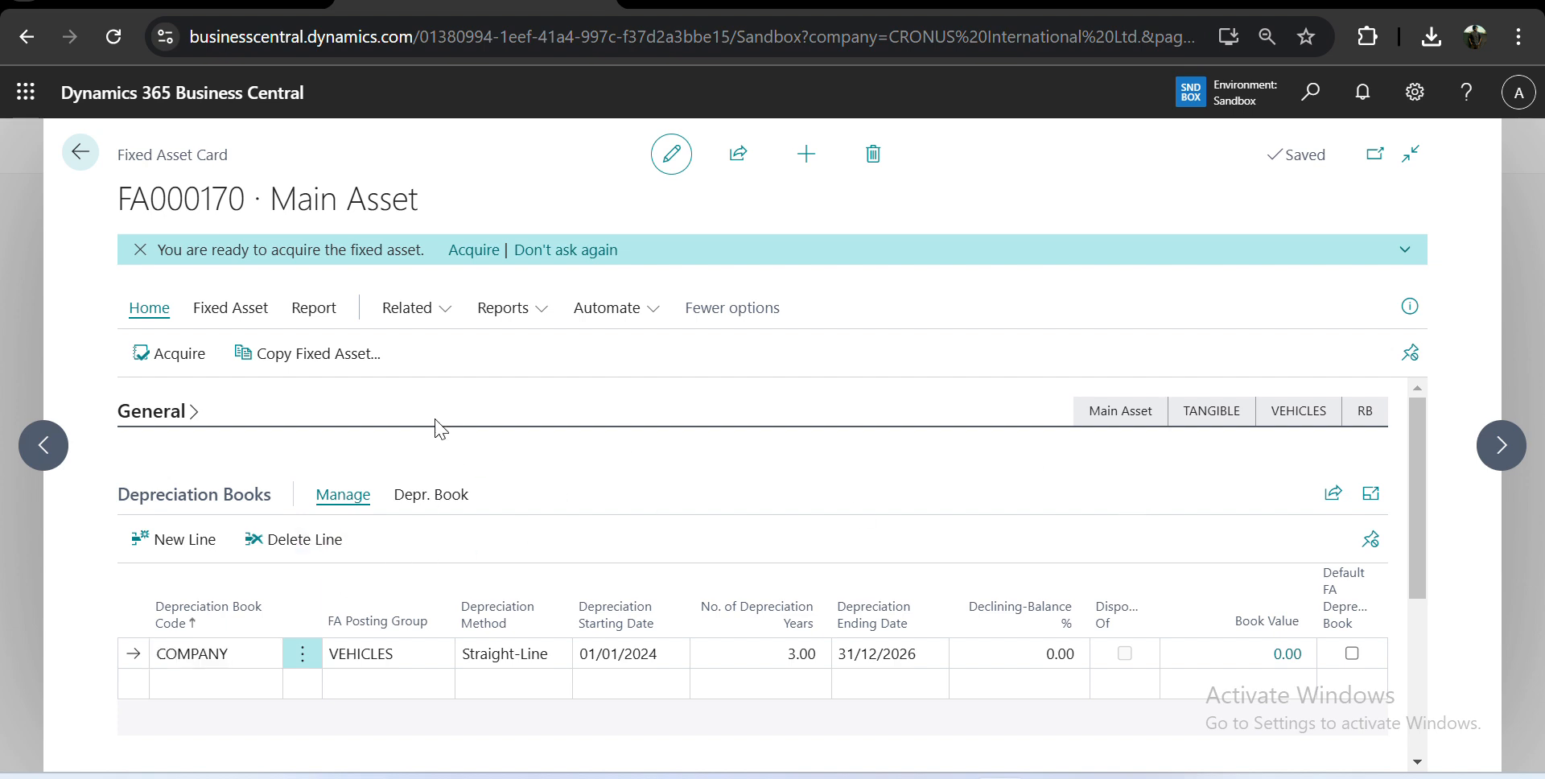
Check the Default Depr. Book field in Fixed Asset Setup and return to the Fixed Assets list.
{"action": "left_click", "coordinate": [81, 152]}
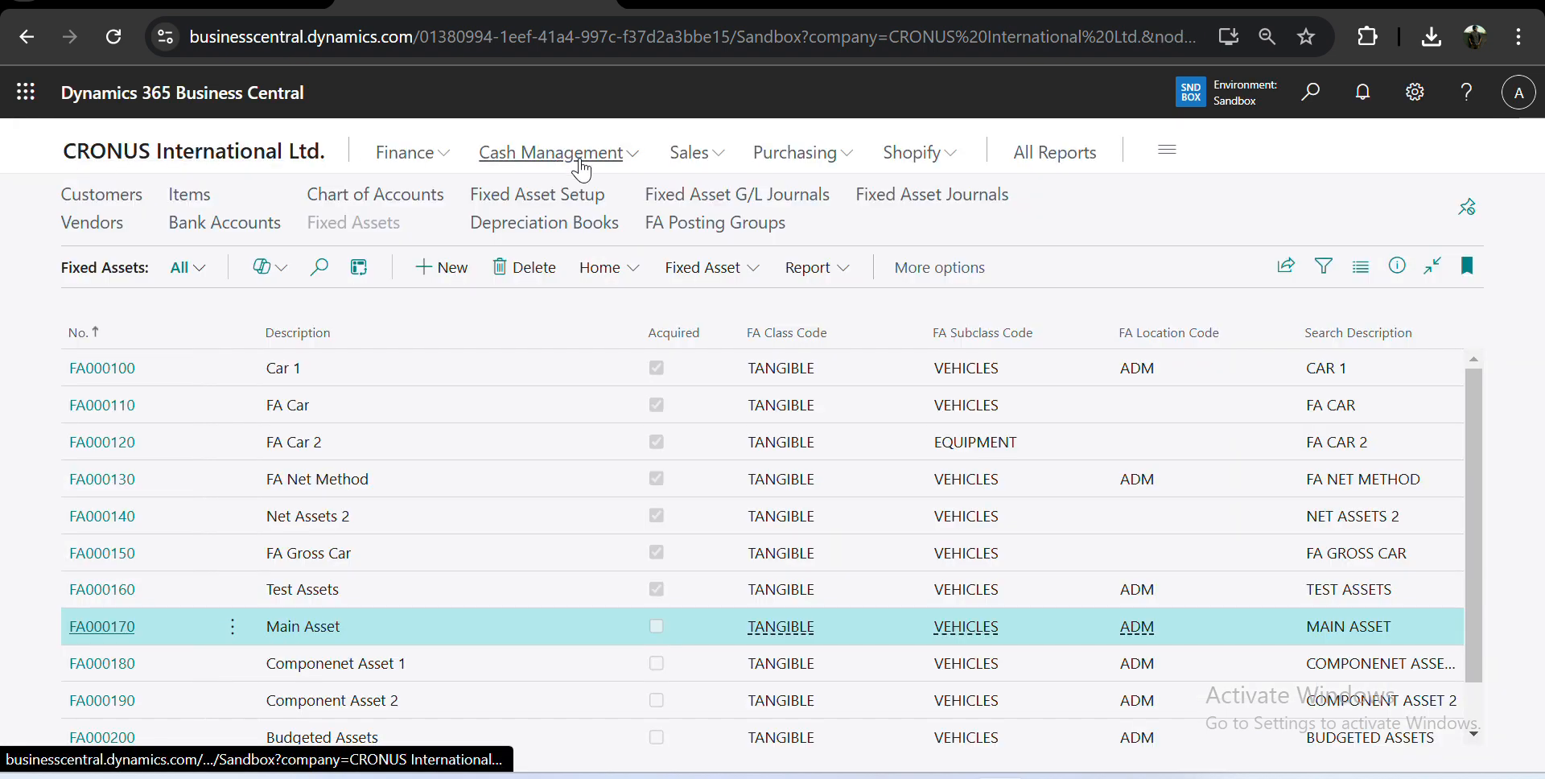
{"action": "left_click", "coordinate": [582, 194]}
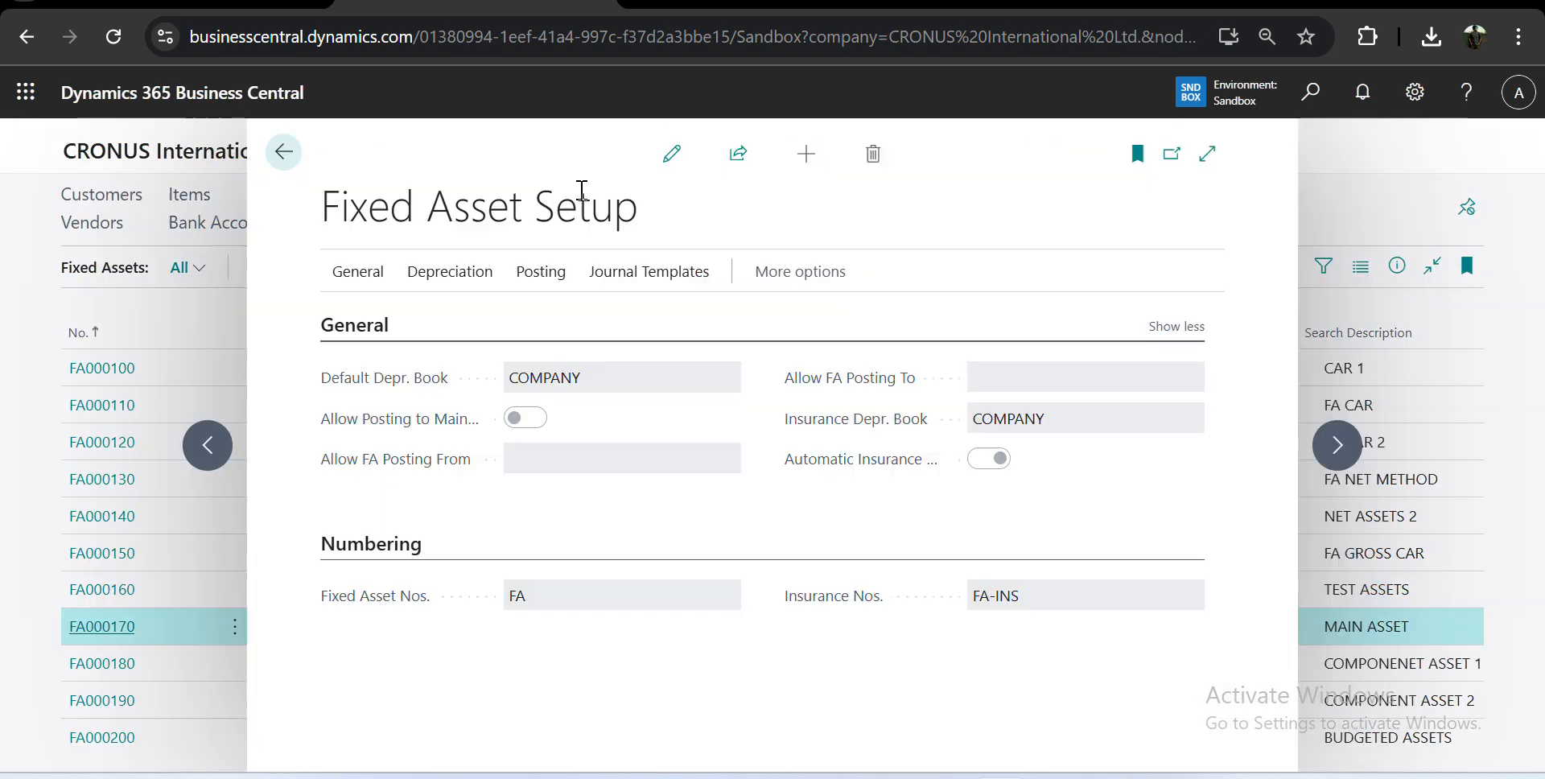
{"action": "mouse_move", "coordinate": [446, 396]}
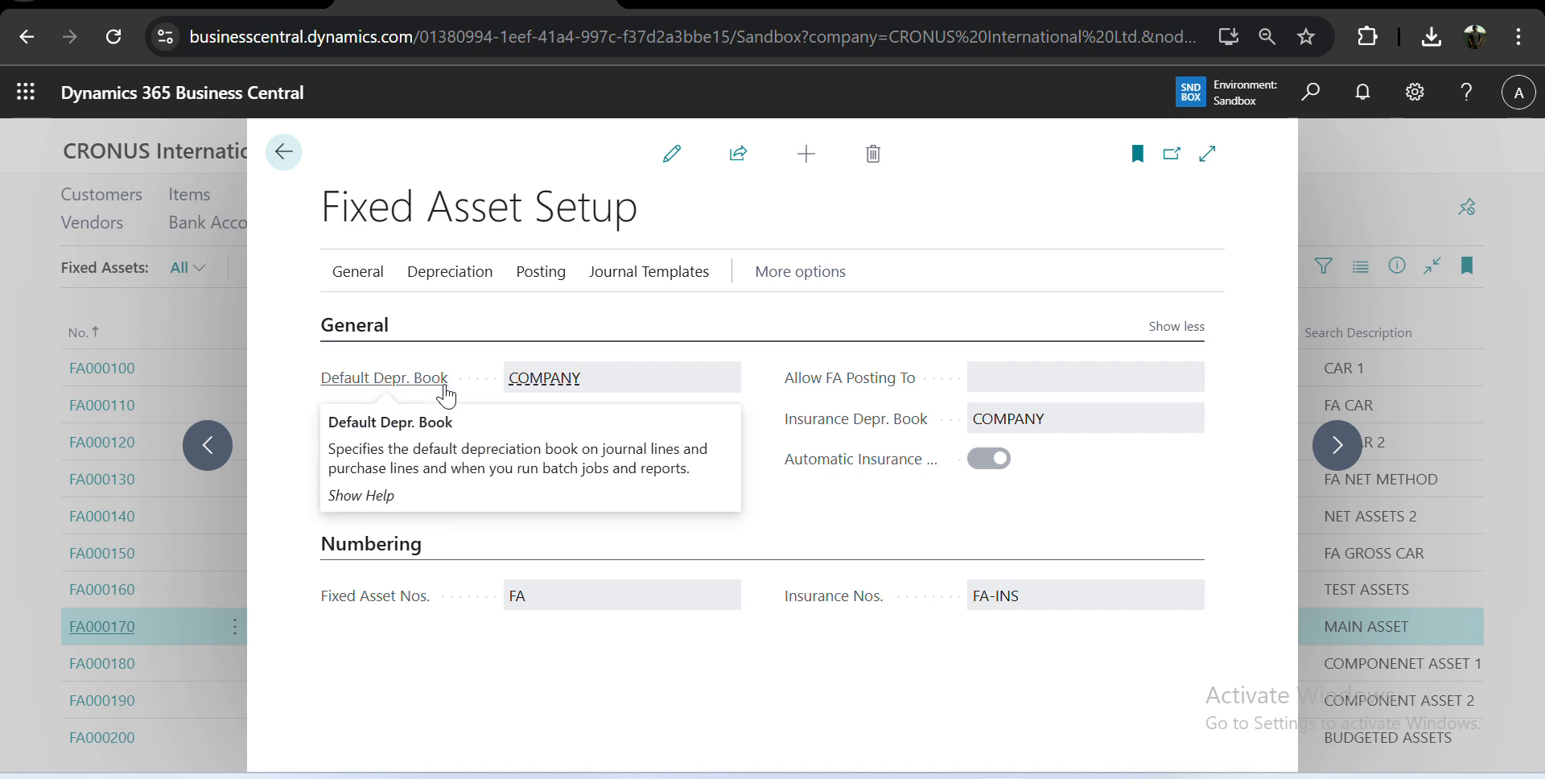
{"action": "left_click", "coordinate": [290, 160]}
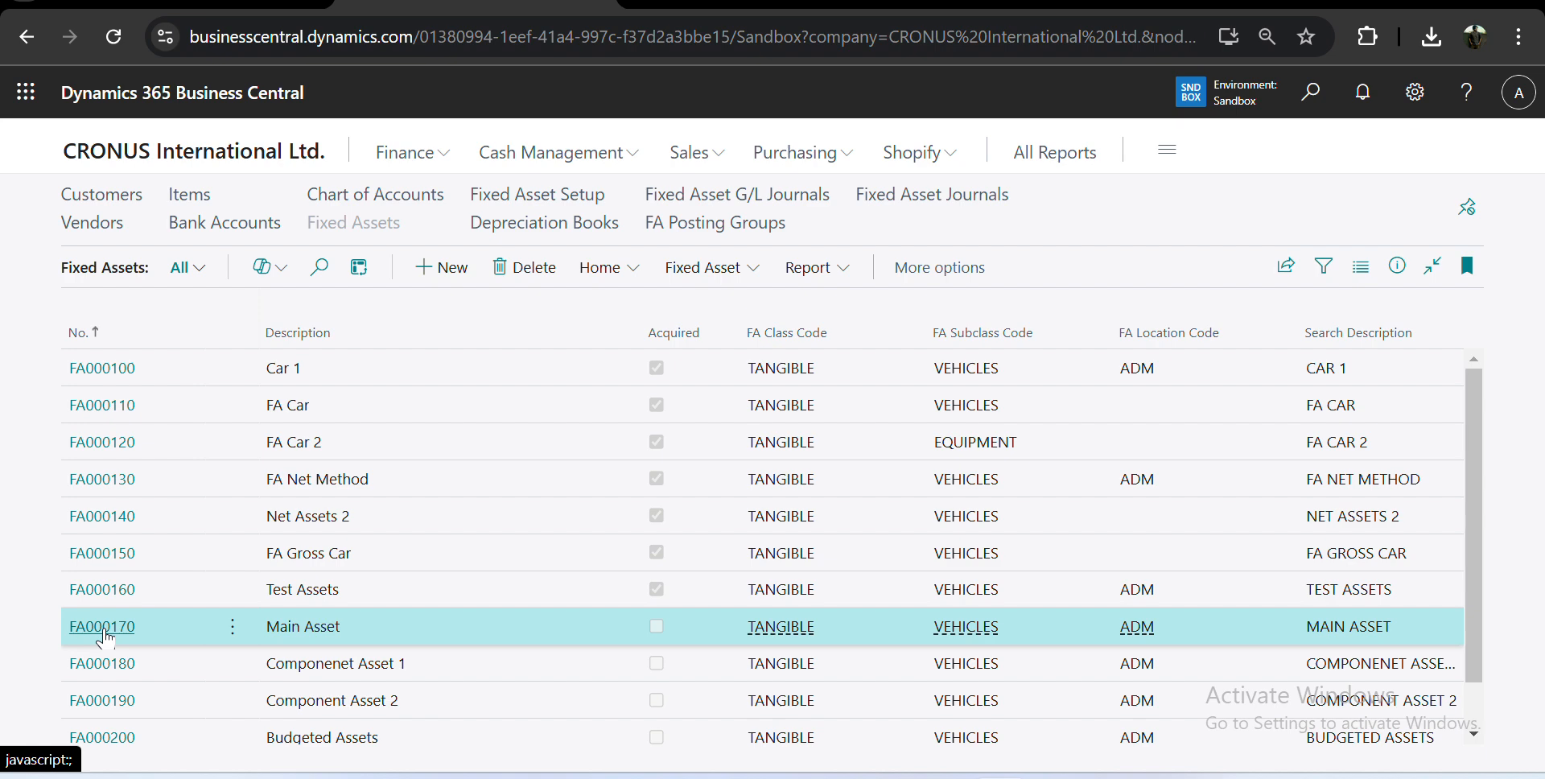
Reopen the FA000170 card and compare its Posting Group with the default FA posting groups in the FA Subclasses list.
{"action": "left_click", "coordinate": [103, 628]}
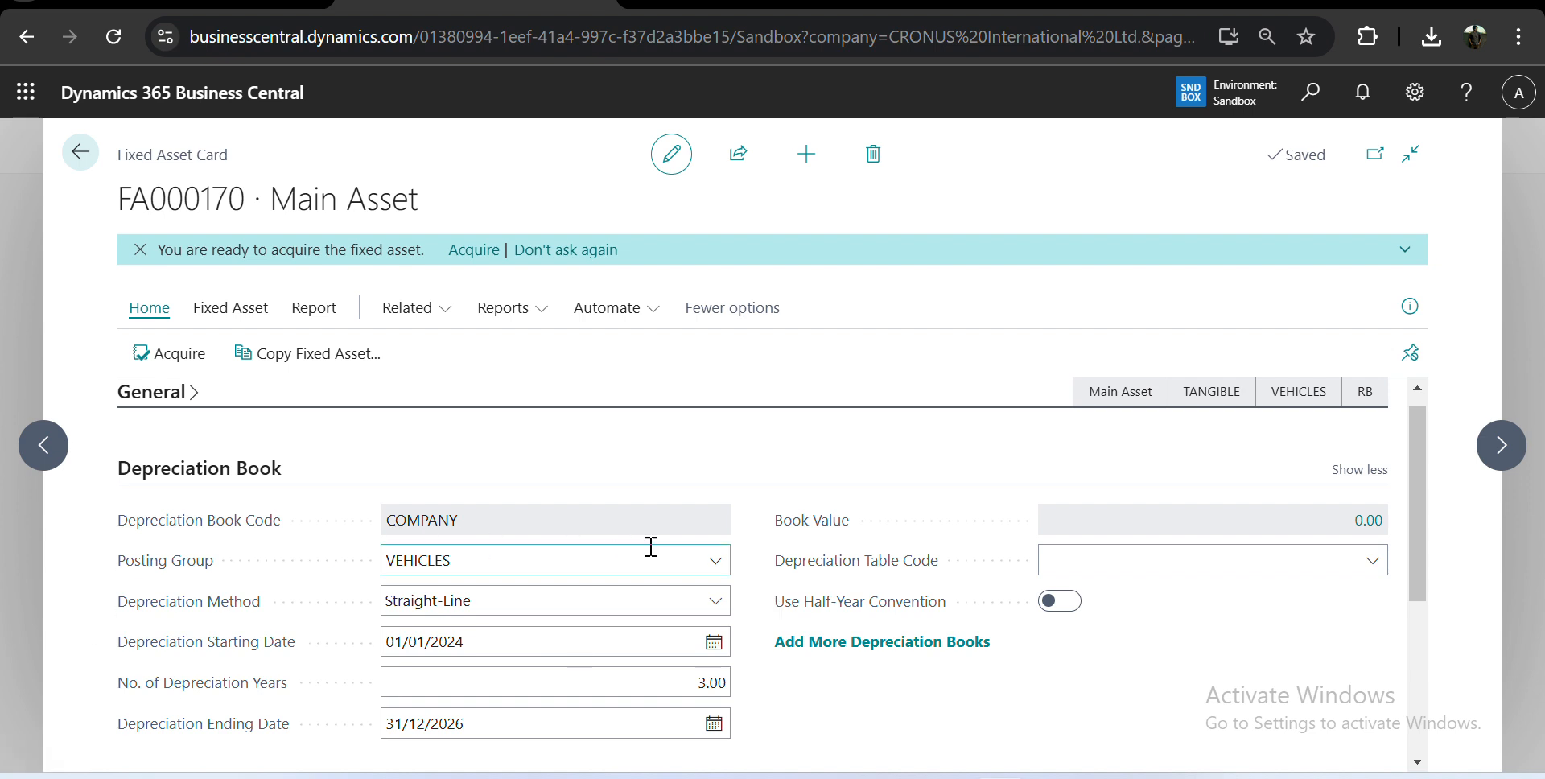
{"action": "left_click", "coordinate": [577, 559]}
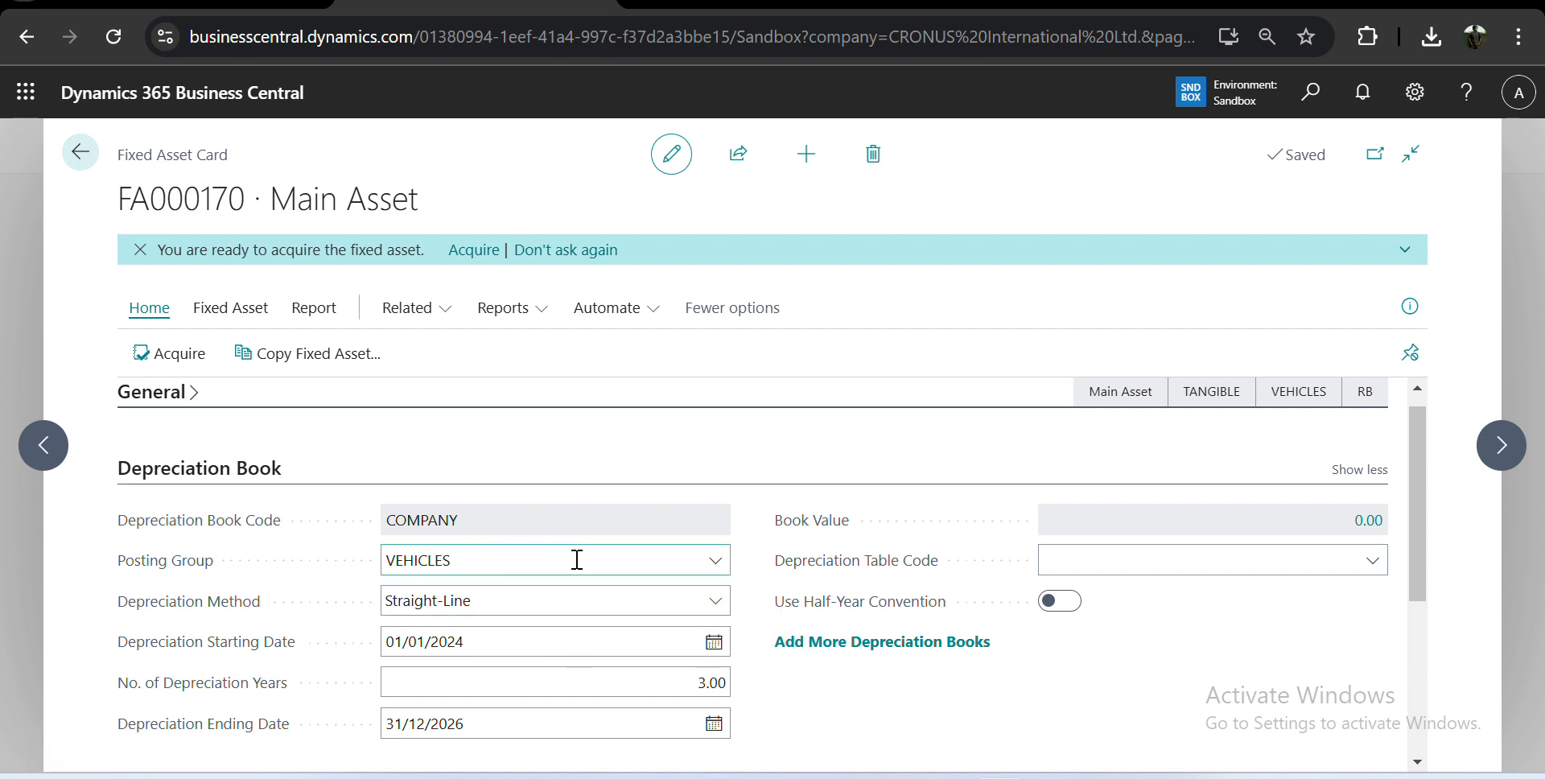
{"action": "left_click", "coordinate": [715, 561]}
{"action": "left_click", "coordinate": [726, 573]}
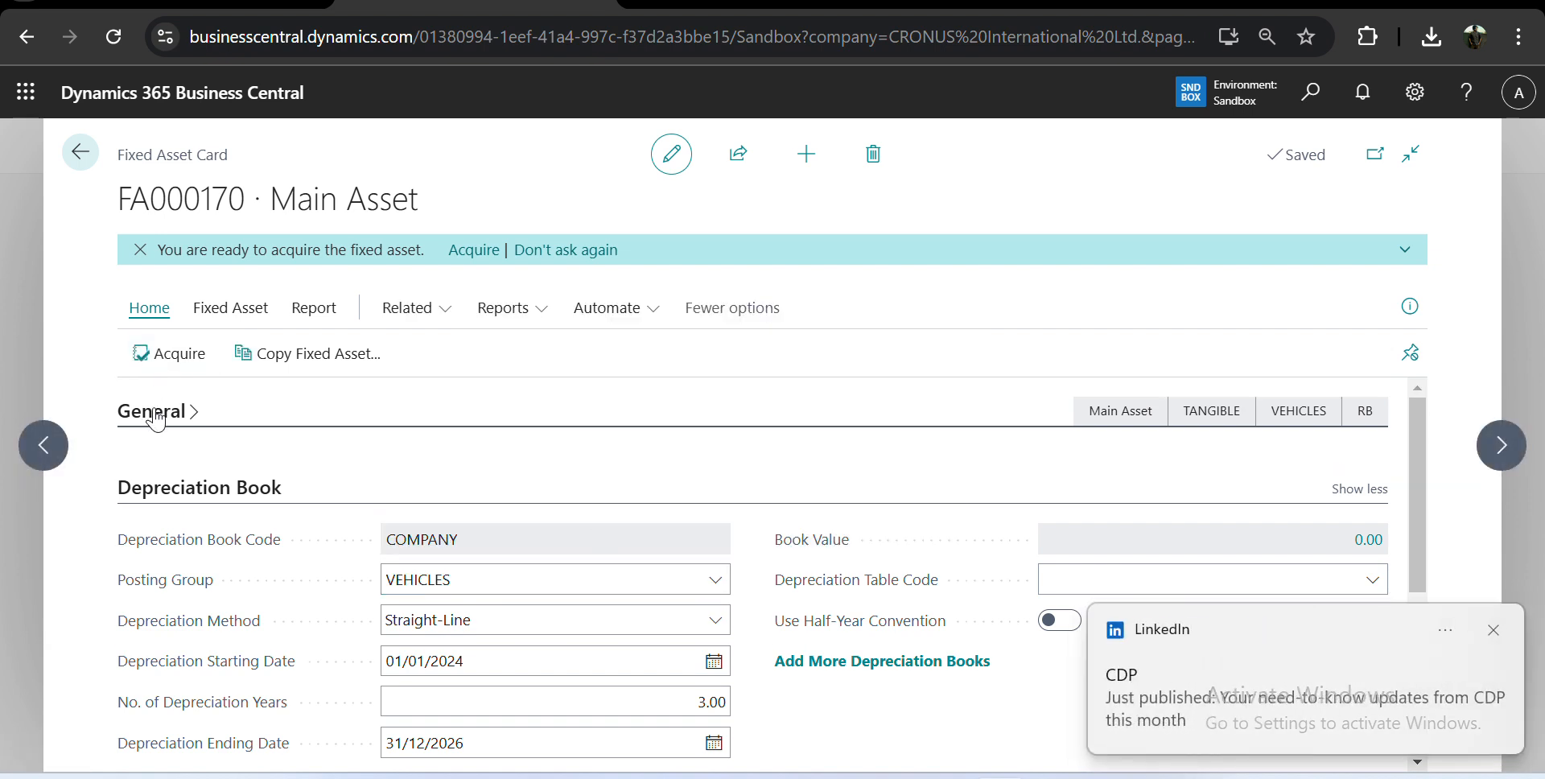
{"action": "left_click", "coordinate": [155, 410]}
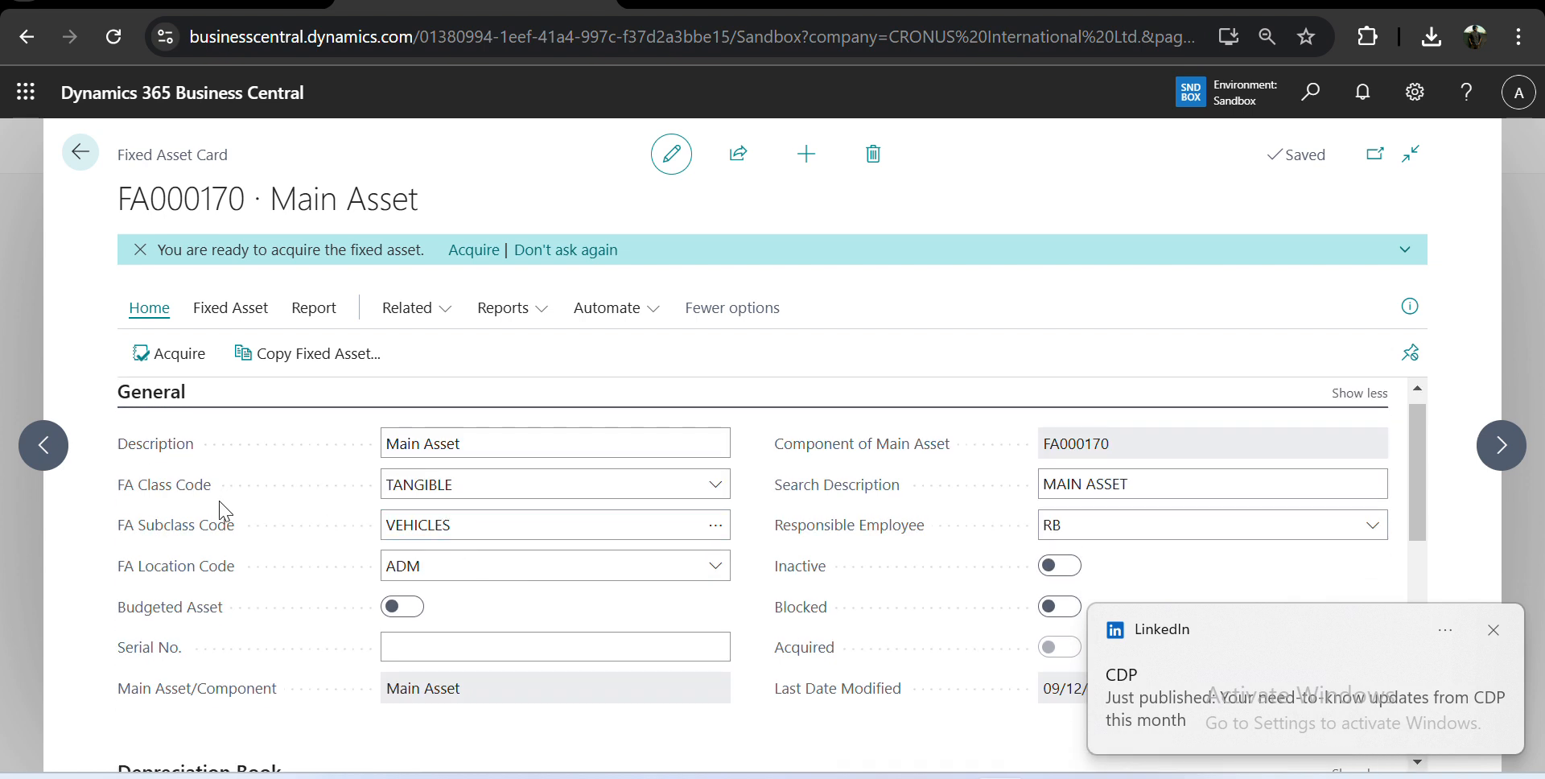
{"action": "left_click", "coordinate": [716, 526]}
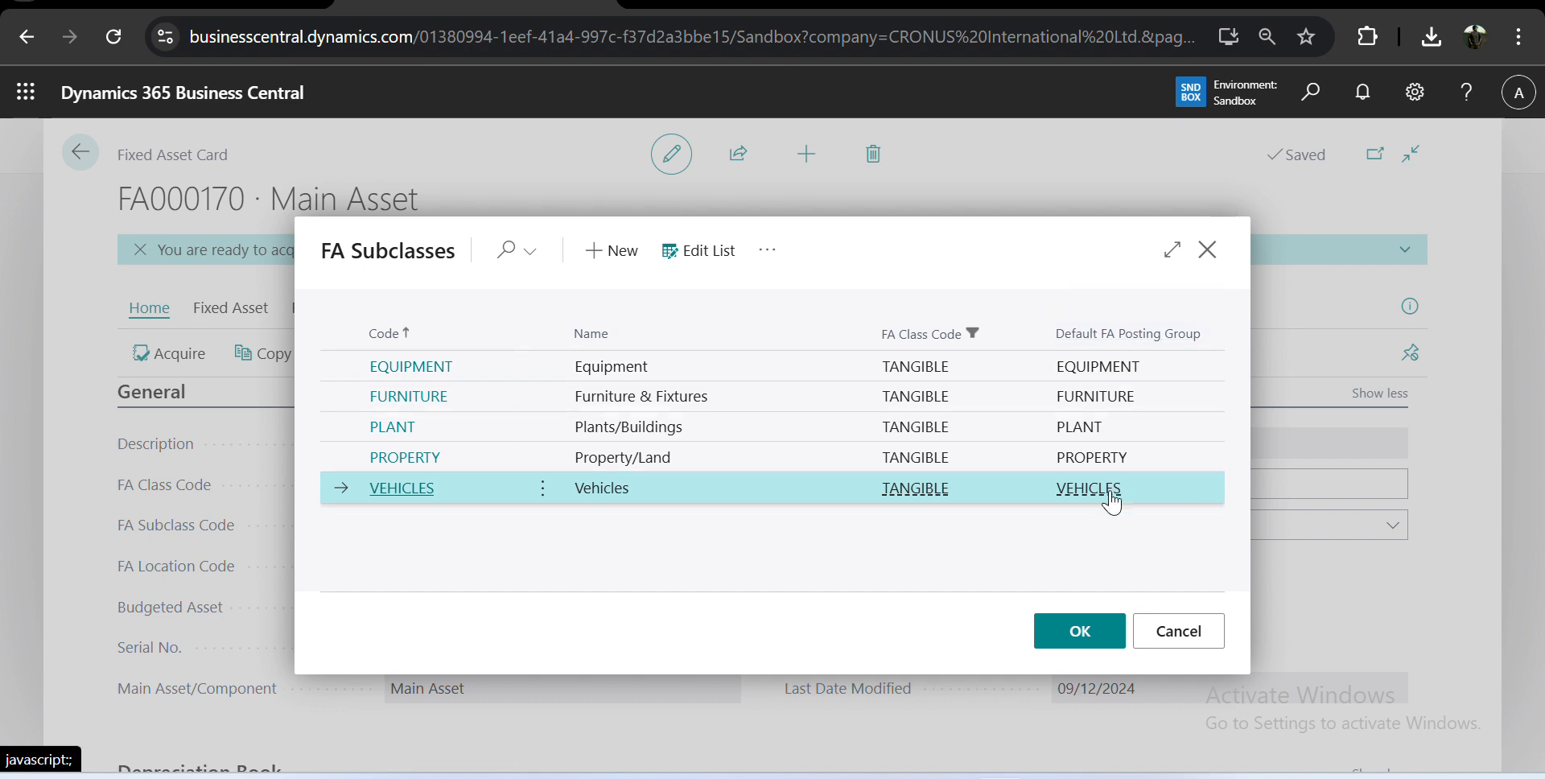
{"action": "left_click", "coordinate": [1206, 259]}
Set the FA Subclass Code of FA000170 to PLANT and check the Posting Group in the Depreciation Book section.
{"action": "type", "text": "plant"}
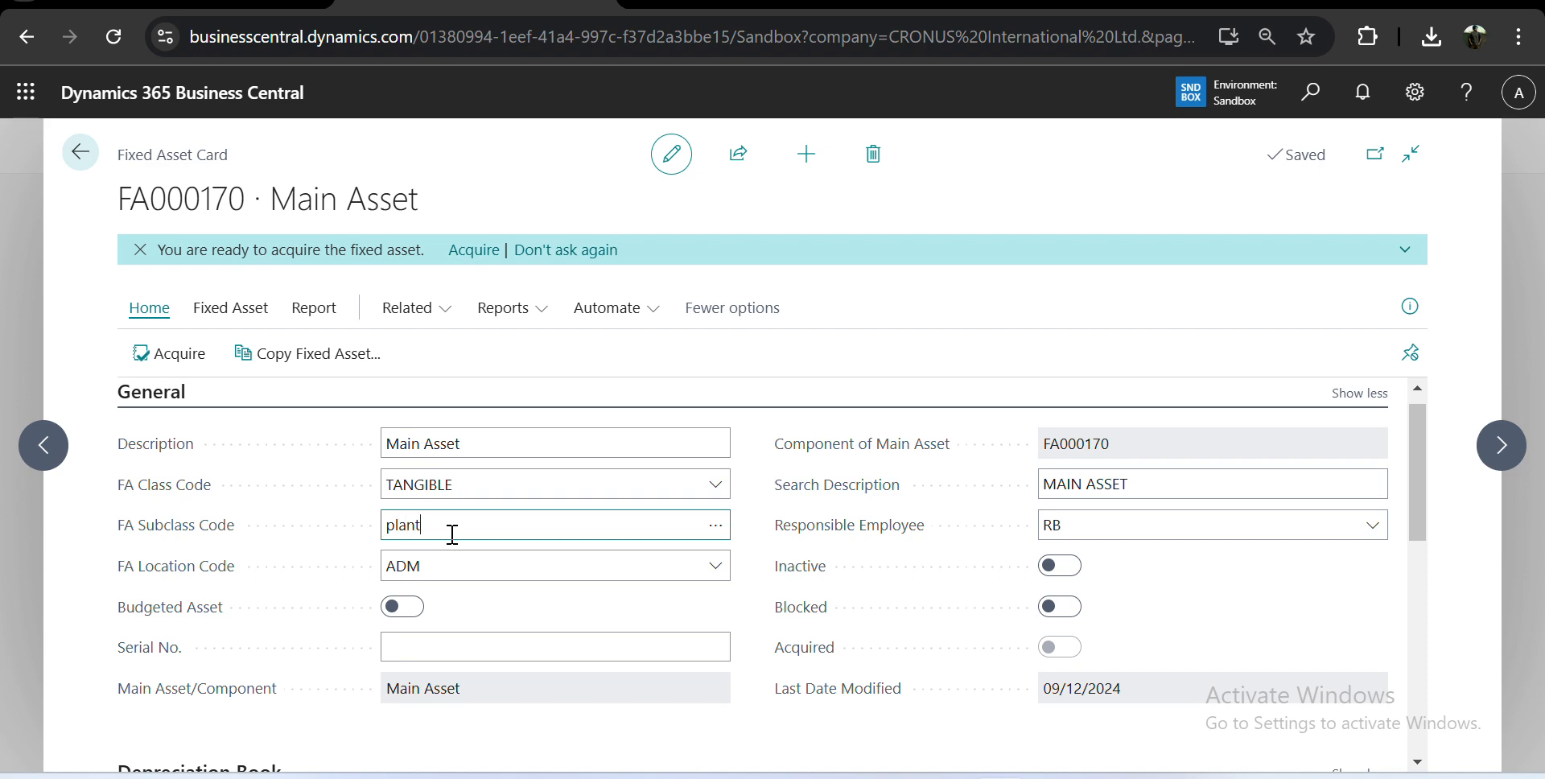
{"action": "key", "text": "Tab"}
{"action": "key", "text": "Return"}
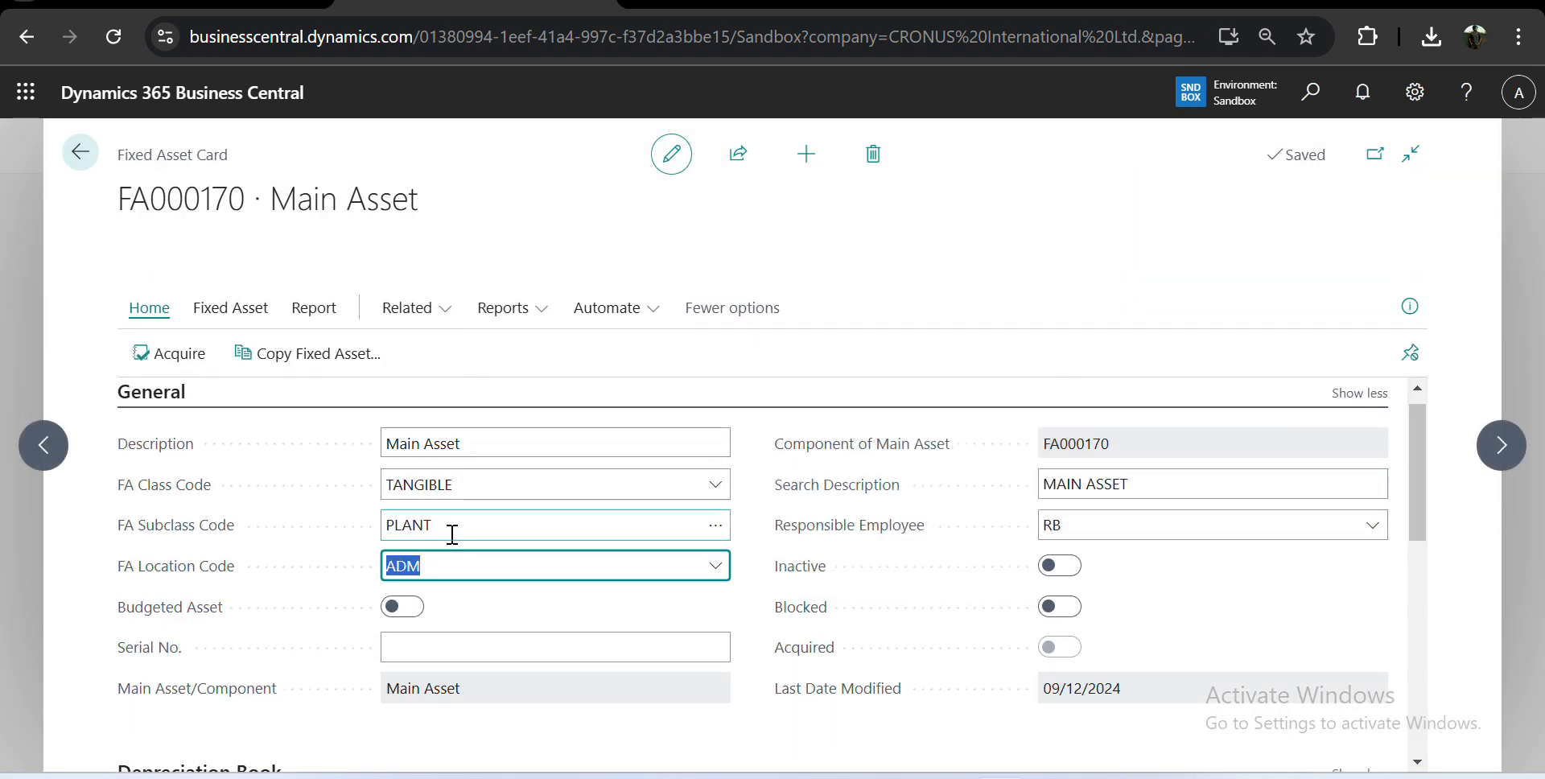
{"action": "scroll", "coordinate": [452, 539], "scroll_direction": "down", "scroll_amount": 3}
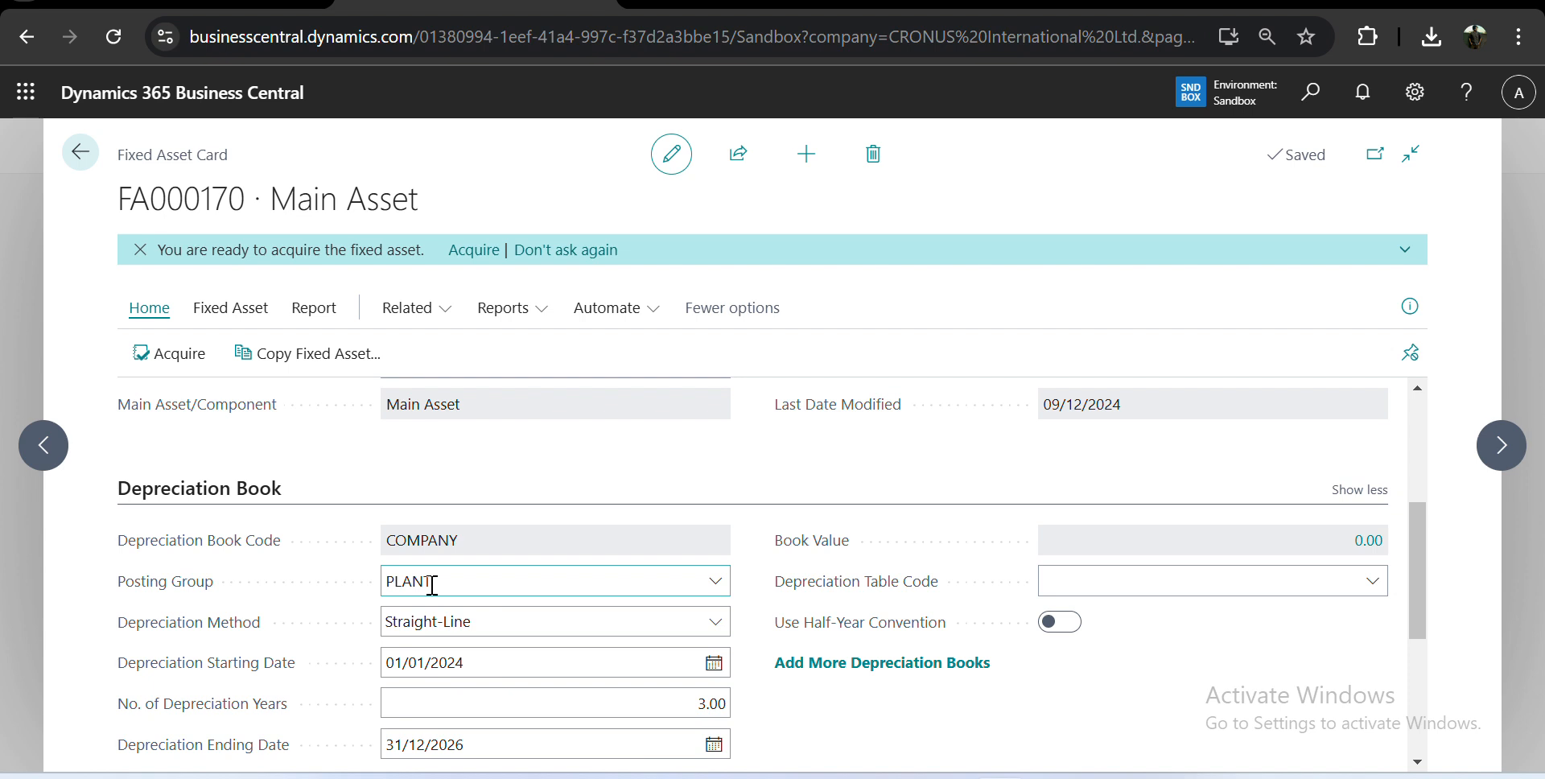
{"action": "scroll", "coordinate": [432, 585], "scroll_direction": "up", "scroll_amount": 3}
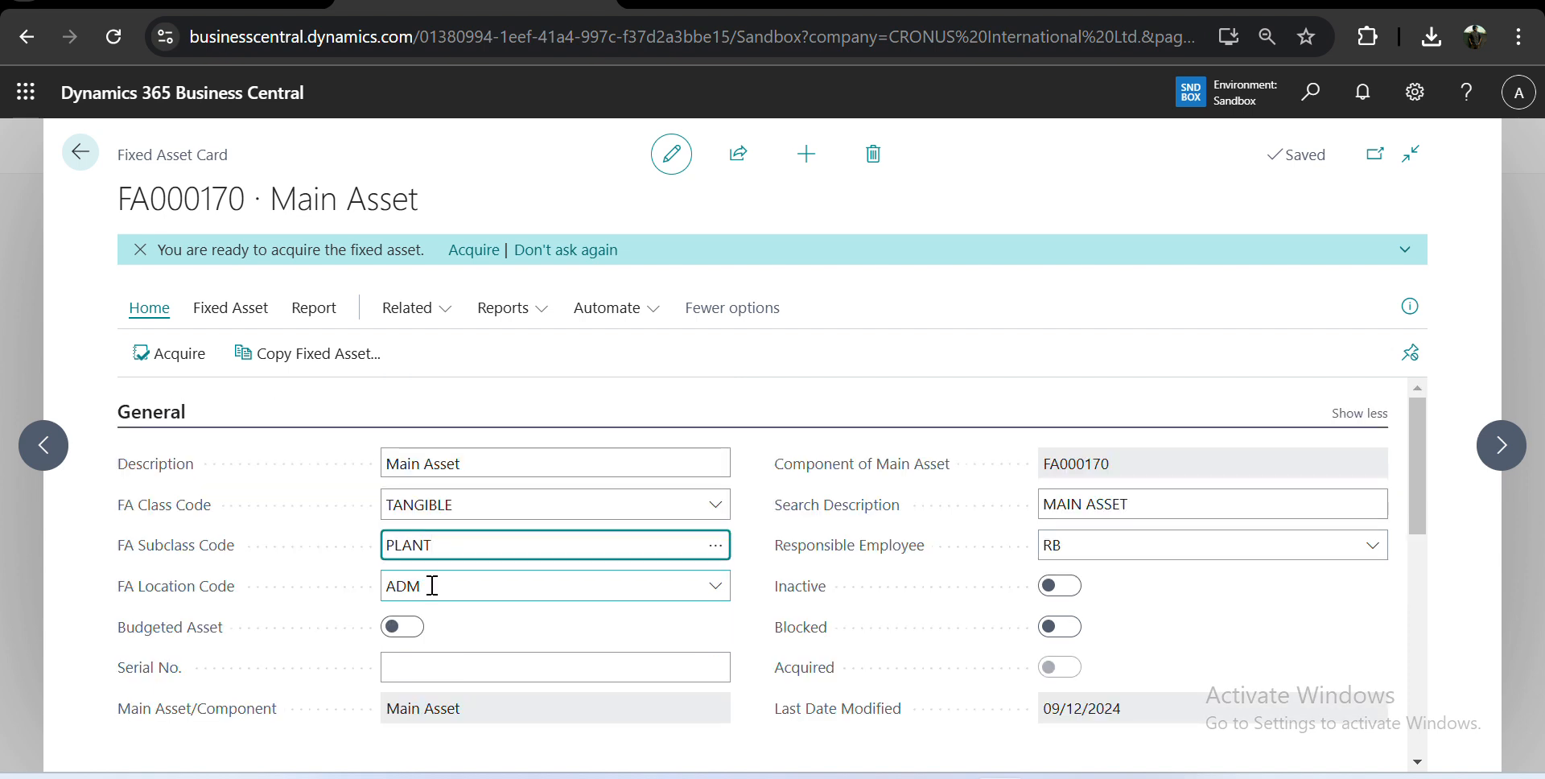
Set the FA Subclass Code back to VEHICLES and decline updating the FA posting group.
{"action": "key", "text": "ctrl+a"}
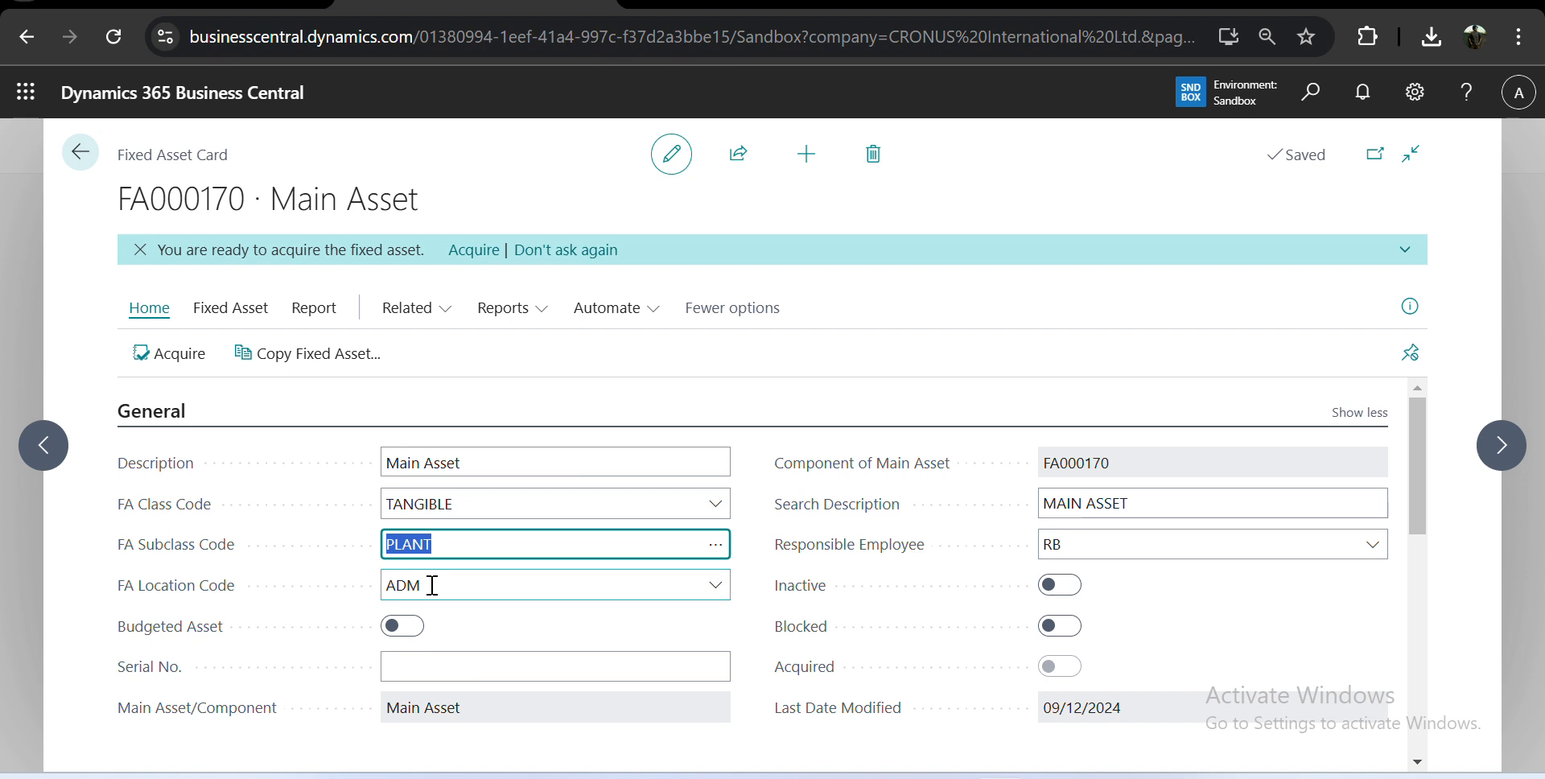
{"action": "type", "text": "V"}
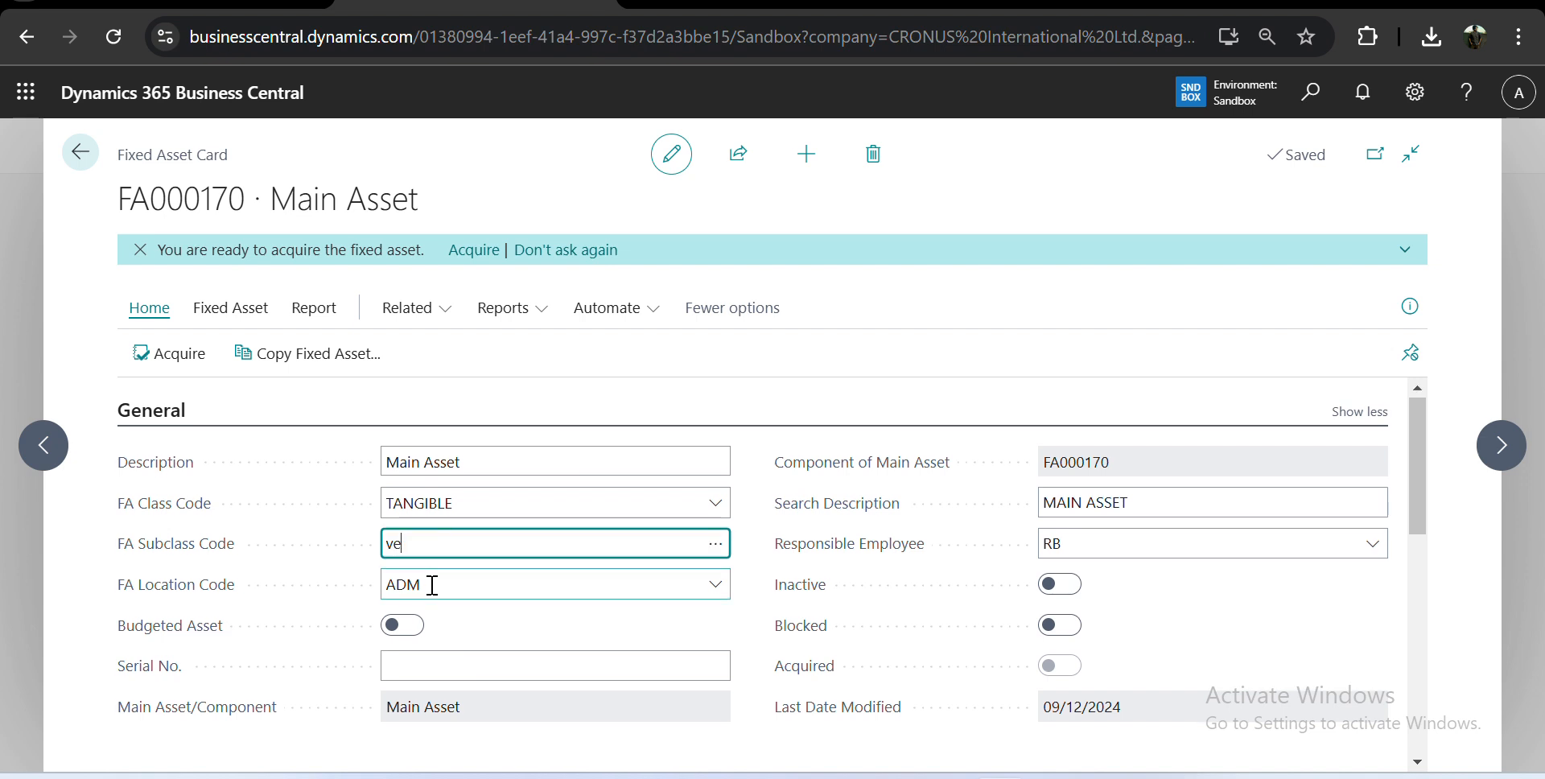
{"action": "key", "text": "Tab"}
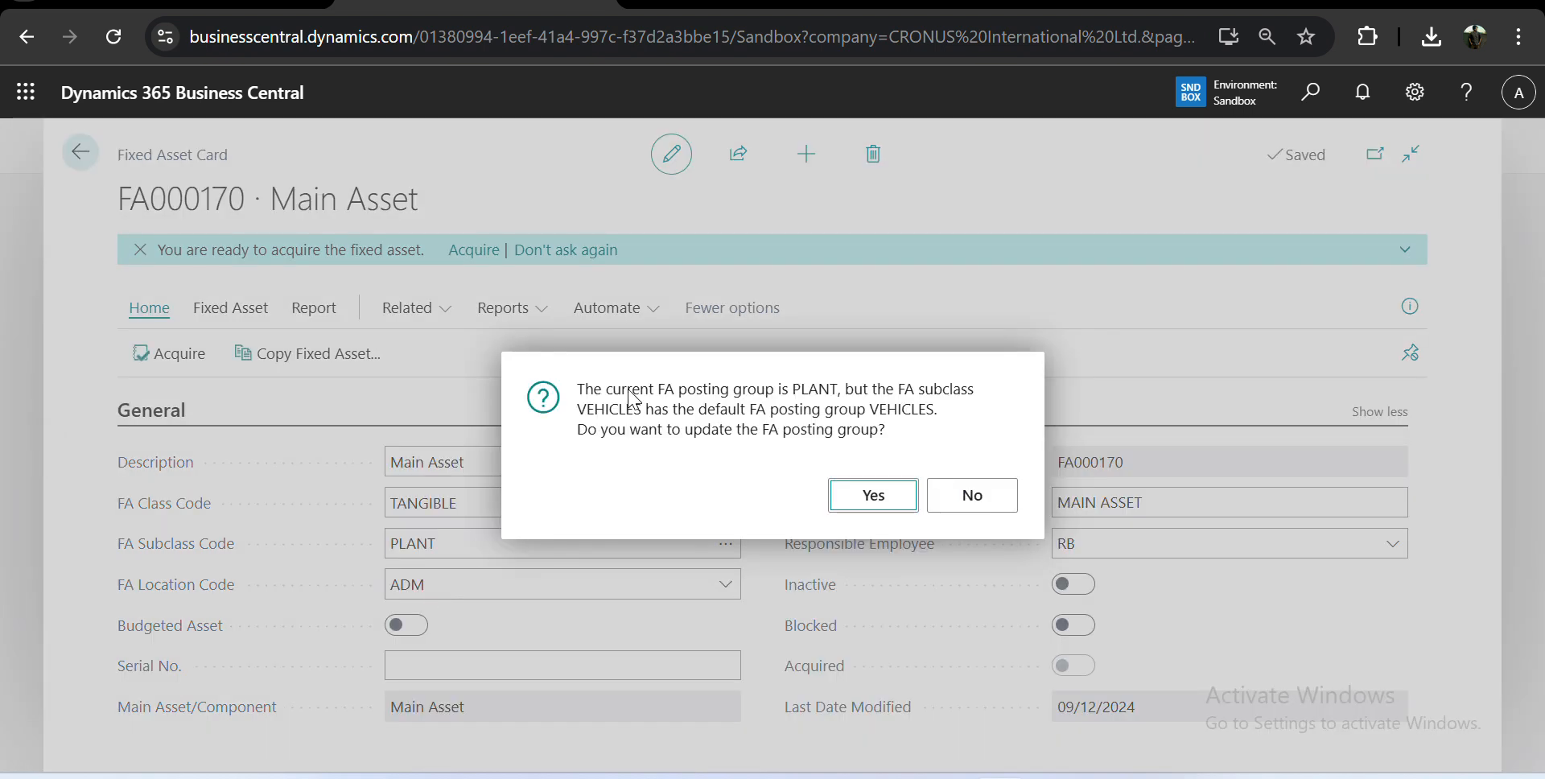
{"action": "left_click_drag", "start_coordinate": [631, 398], "coordinate": [915, 424]}
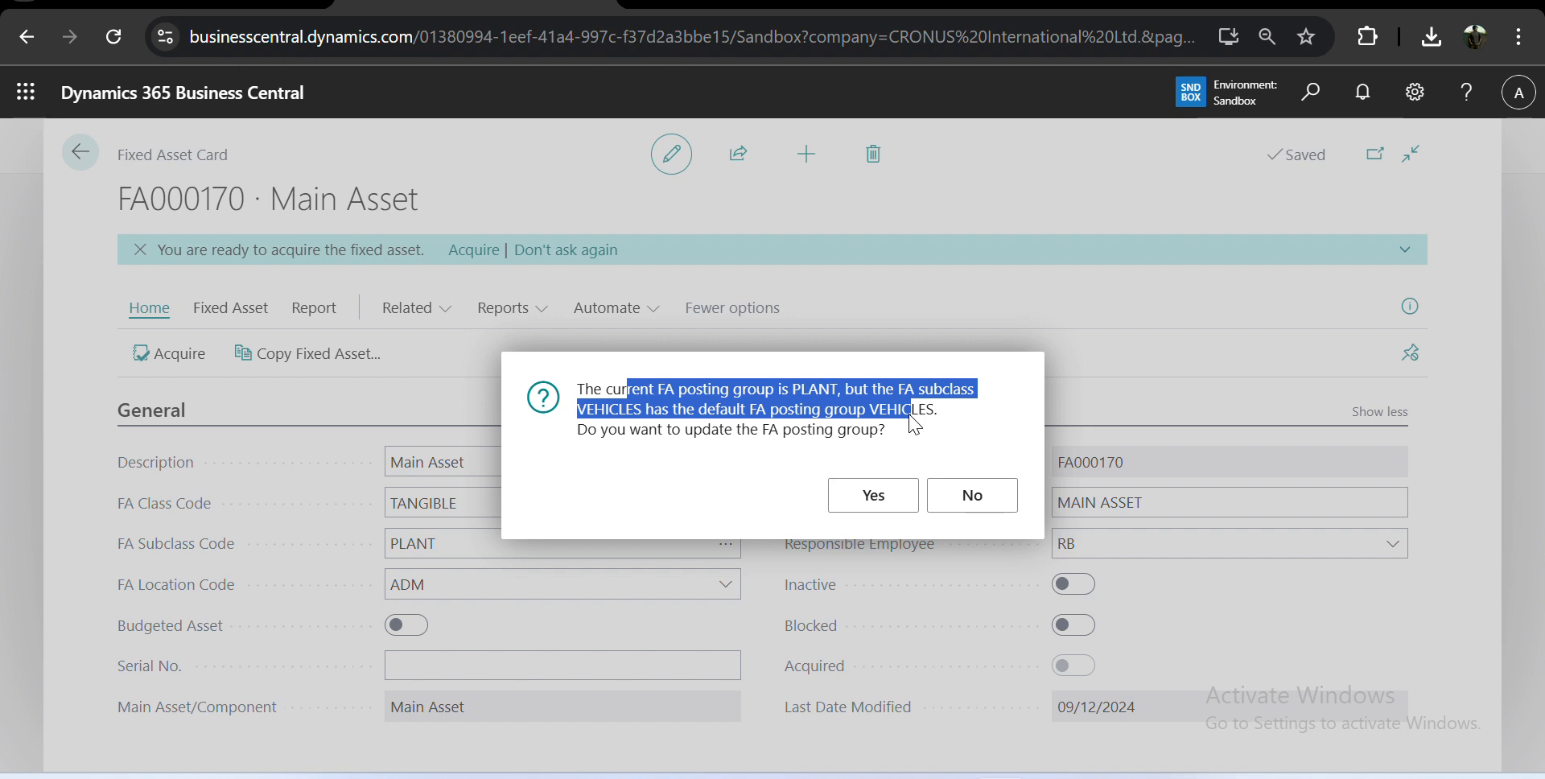
{"action": "left_click", "coordinate": [977, 489]}
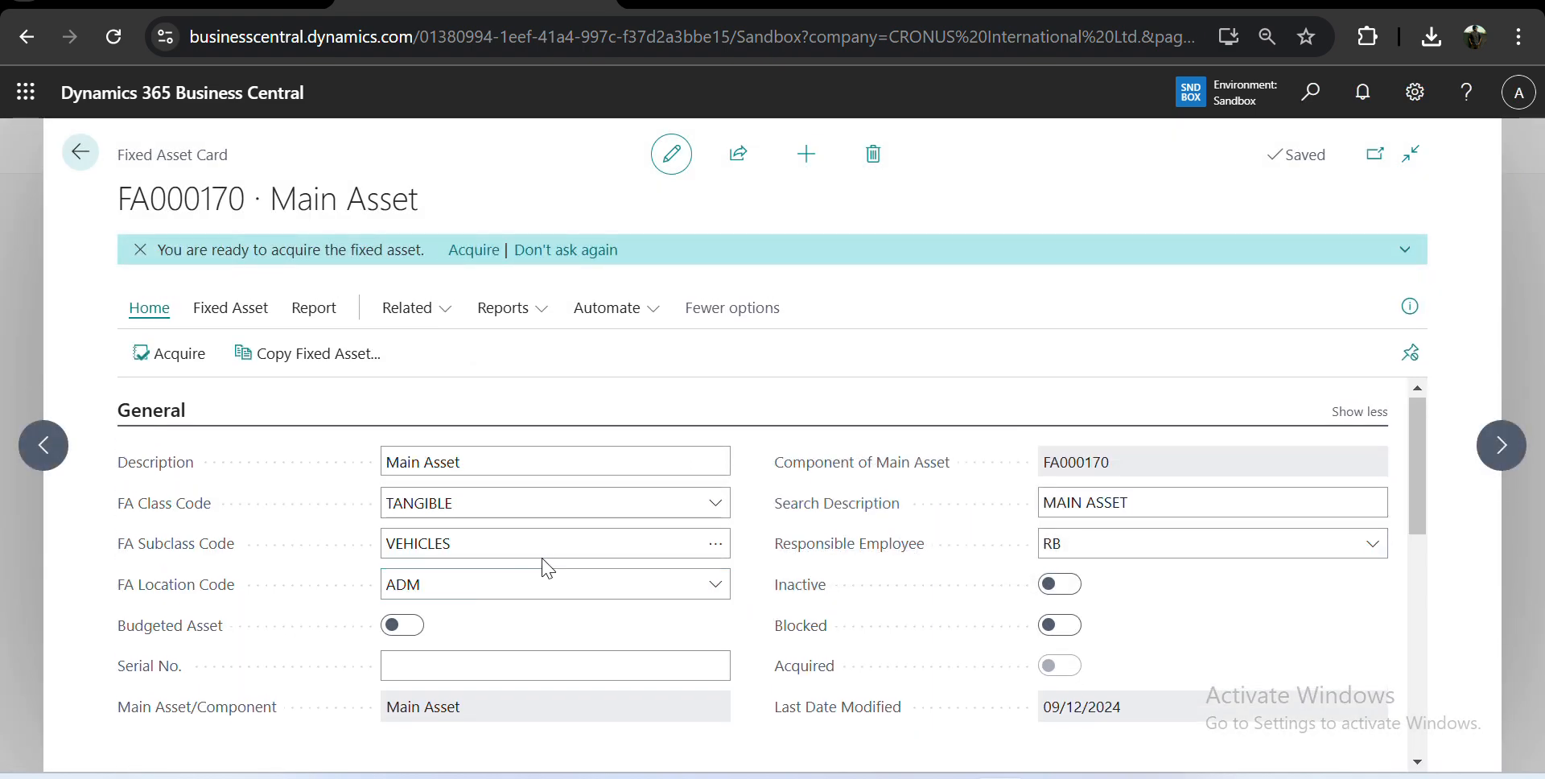
Set the Posting Group of FA000170 in the Depreciation Book section to VEHICLES.
{"action": "scroll", "coordinate": [546, 567], "scroll_direction": "down", "scroll_amount": 4}
{"action": "left_click", "coordinate": [489, 502]}
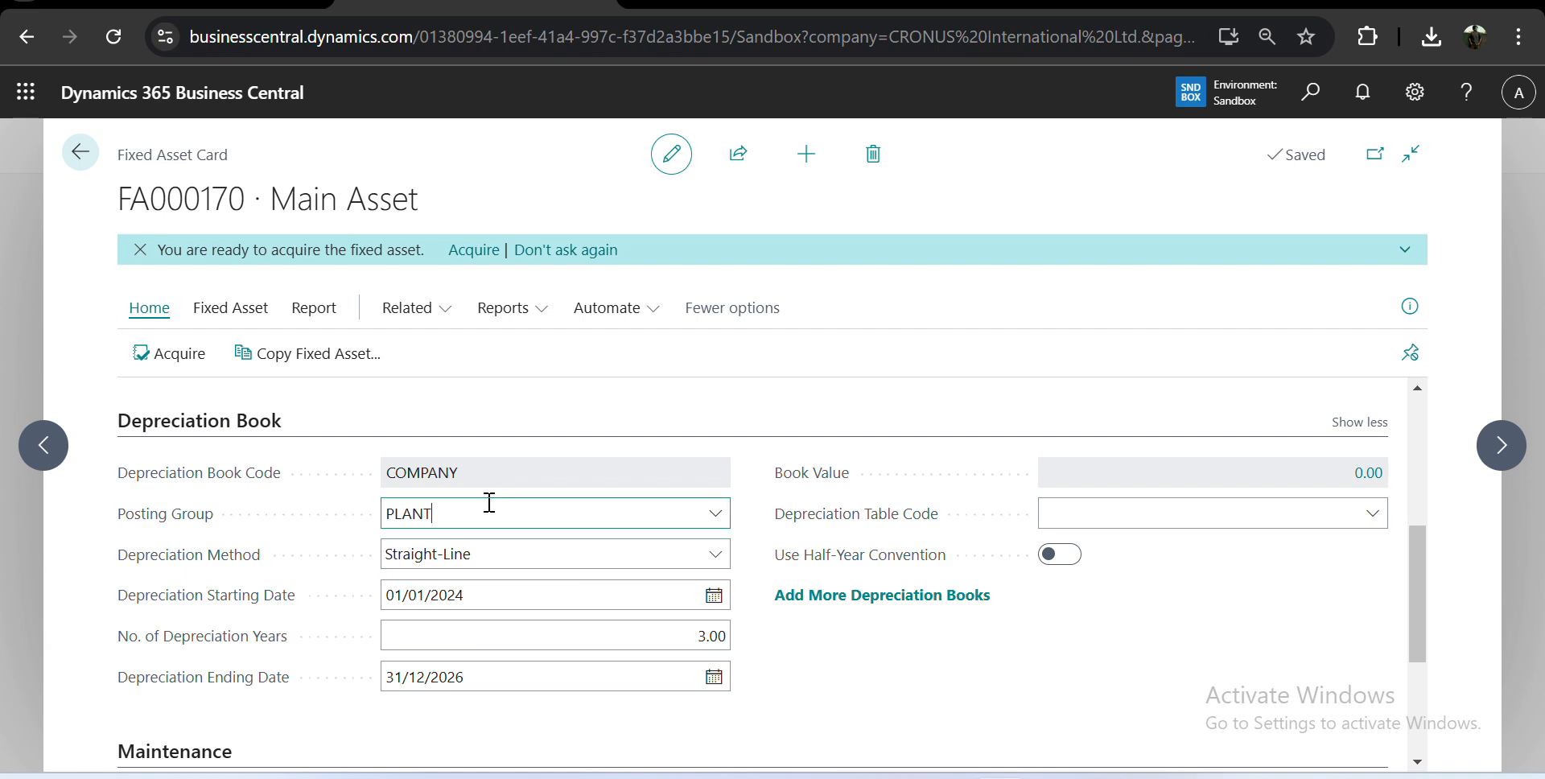
{"action": "double_click", "coordinate": [490, 502]}
{"action": "type", "text": "Vi"}
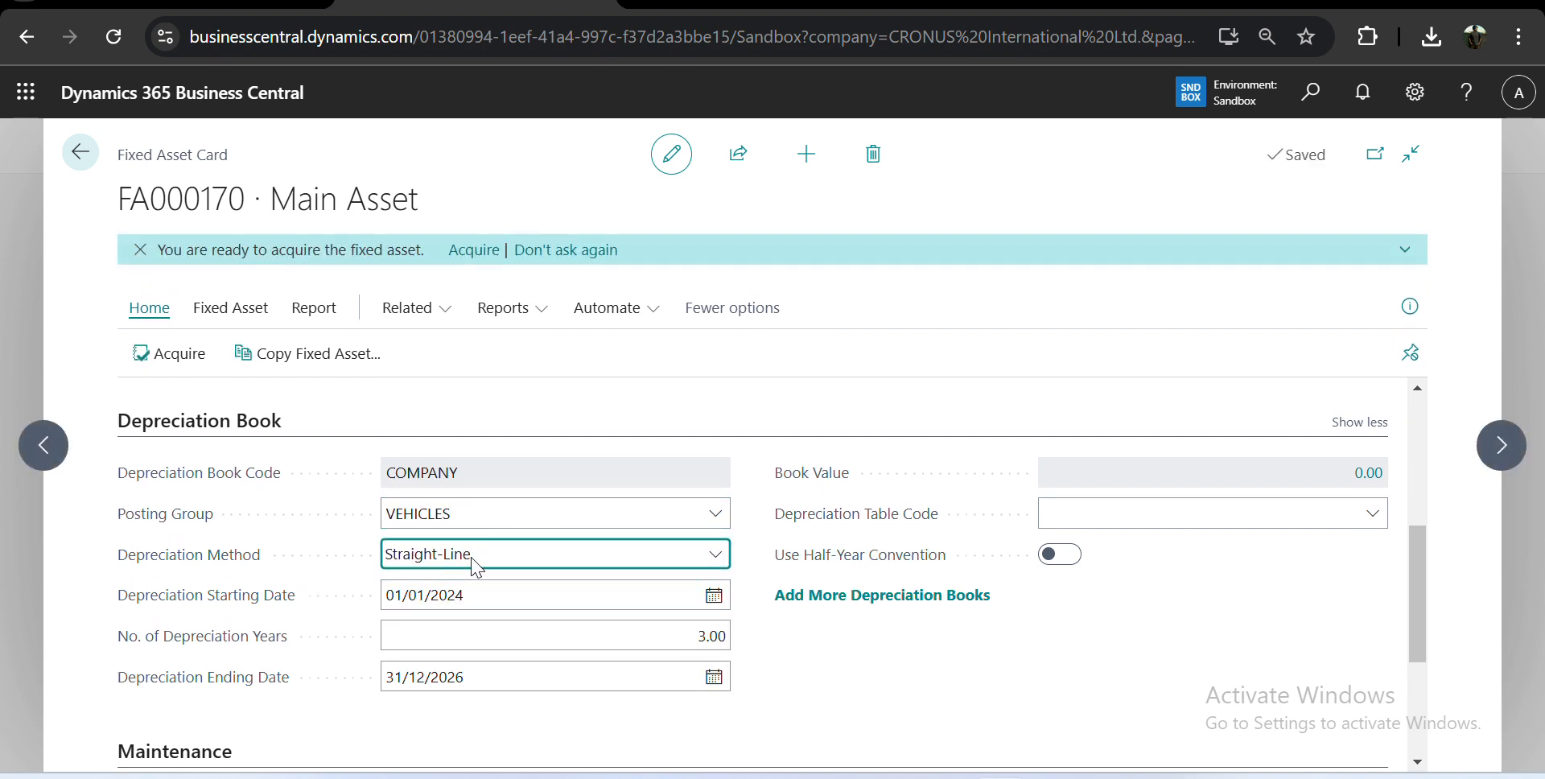
View the available Depreciation Method options for FA000170 without changing the selection.
{"action": "left_click", "coordinate": [472, 559]}
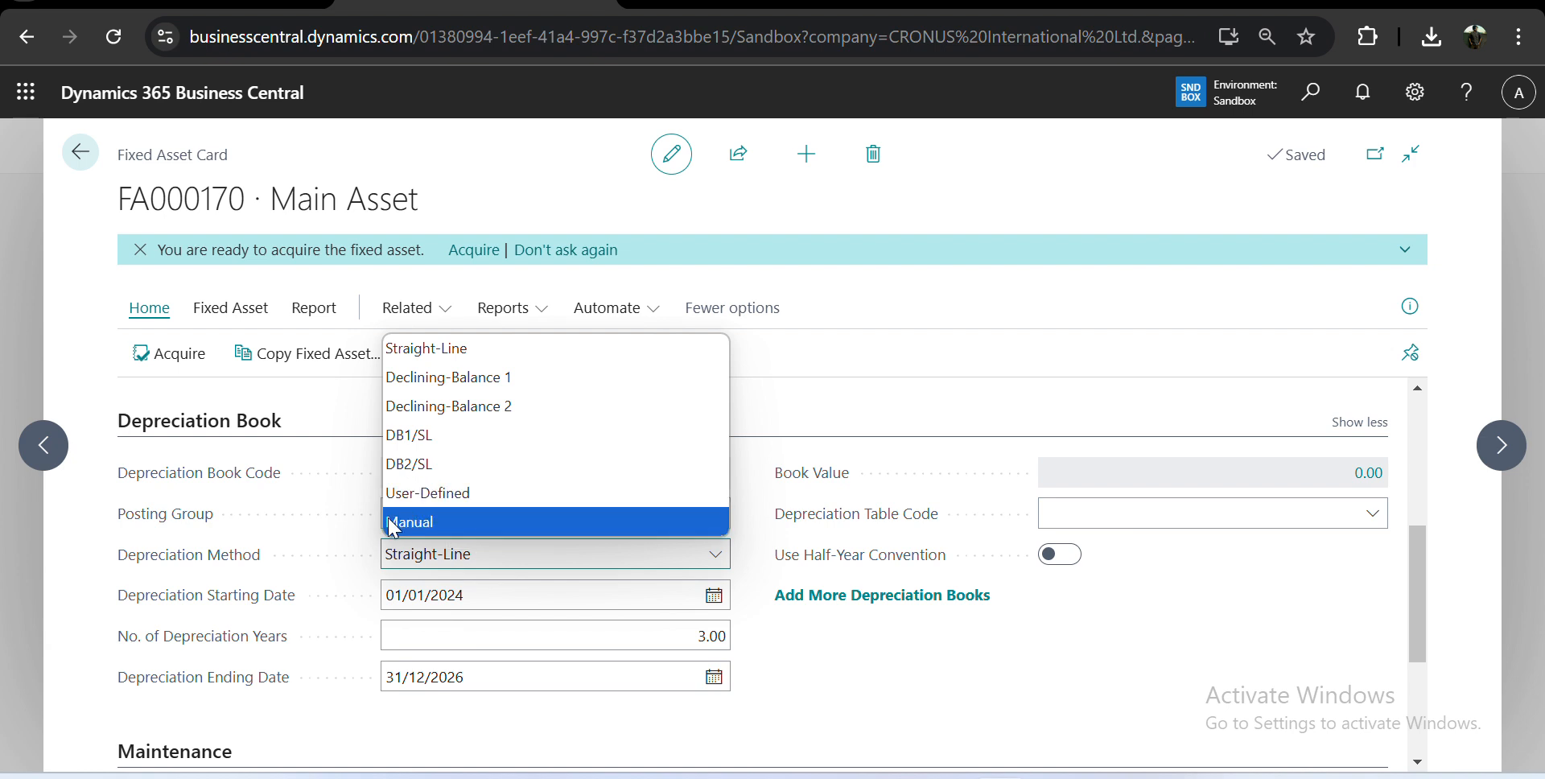
{"action": "left_click", "coordinate": [349, 524]}
{"action": "scroll", "coordinate": [332, 547], "scroll_direction": "down", "scroll_amount": 1}
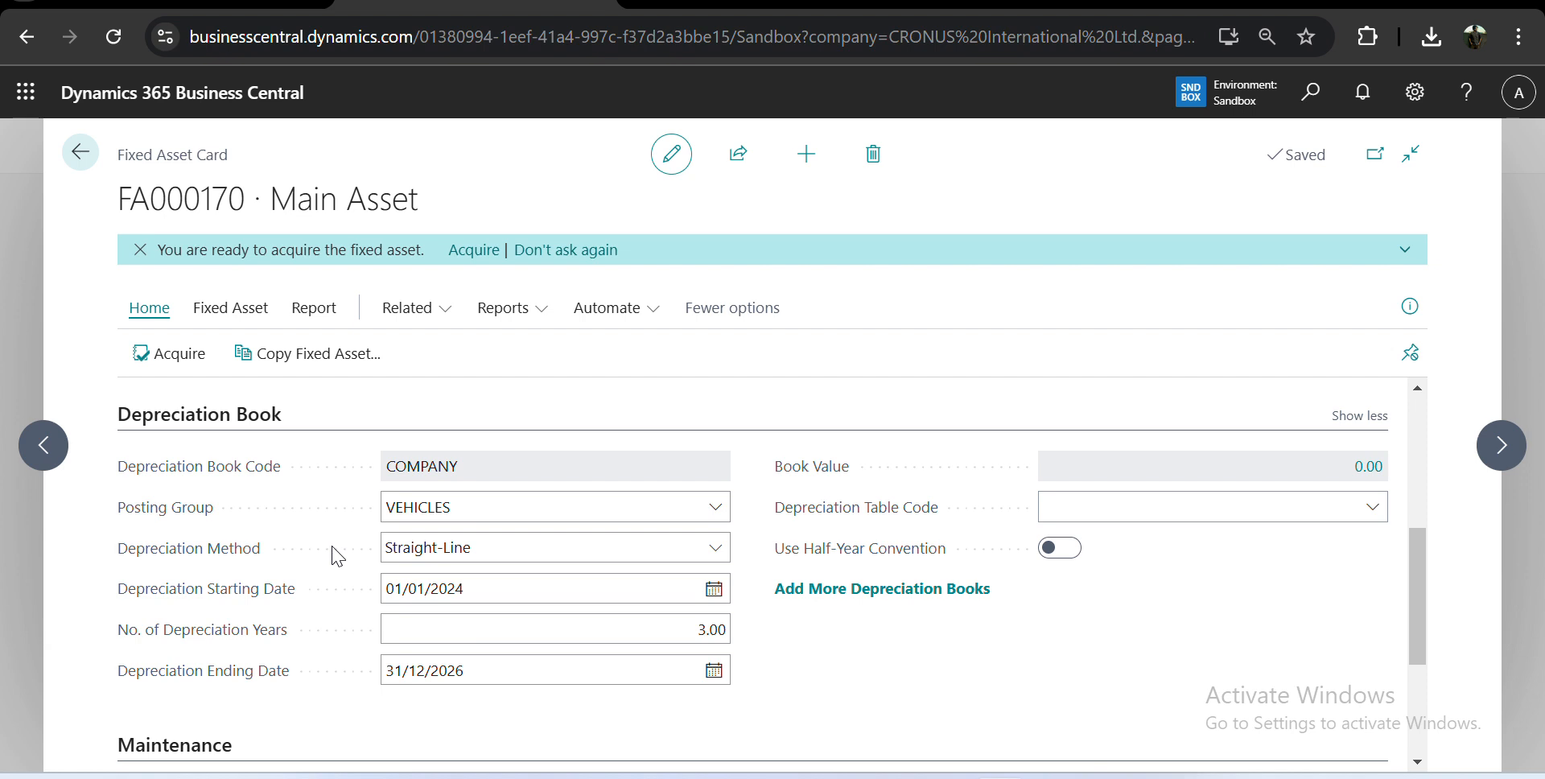
View the FA ledger entries behind the book value of FA000160 Test Assets and return to its card.
{"action": "scroll", "coordinate": [338, 556], "scroll_direction": "down", "scroll_amount": 1}
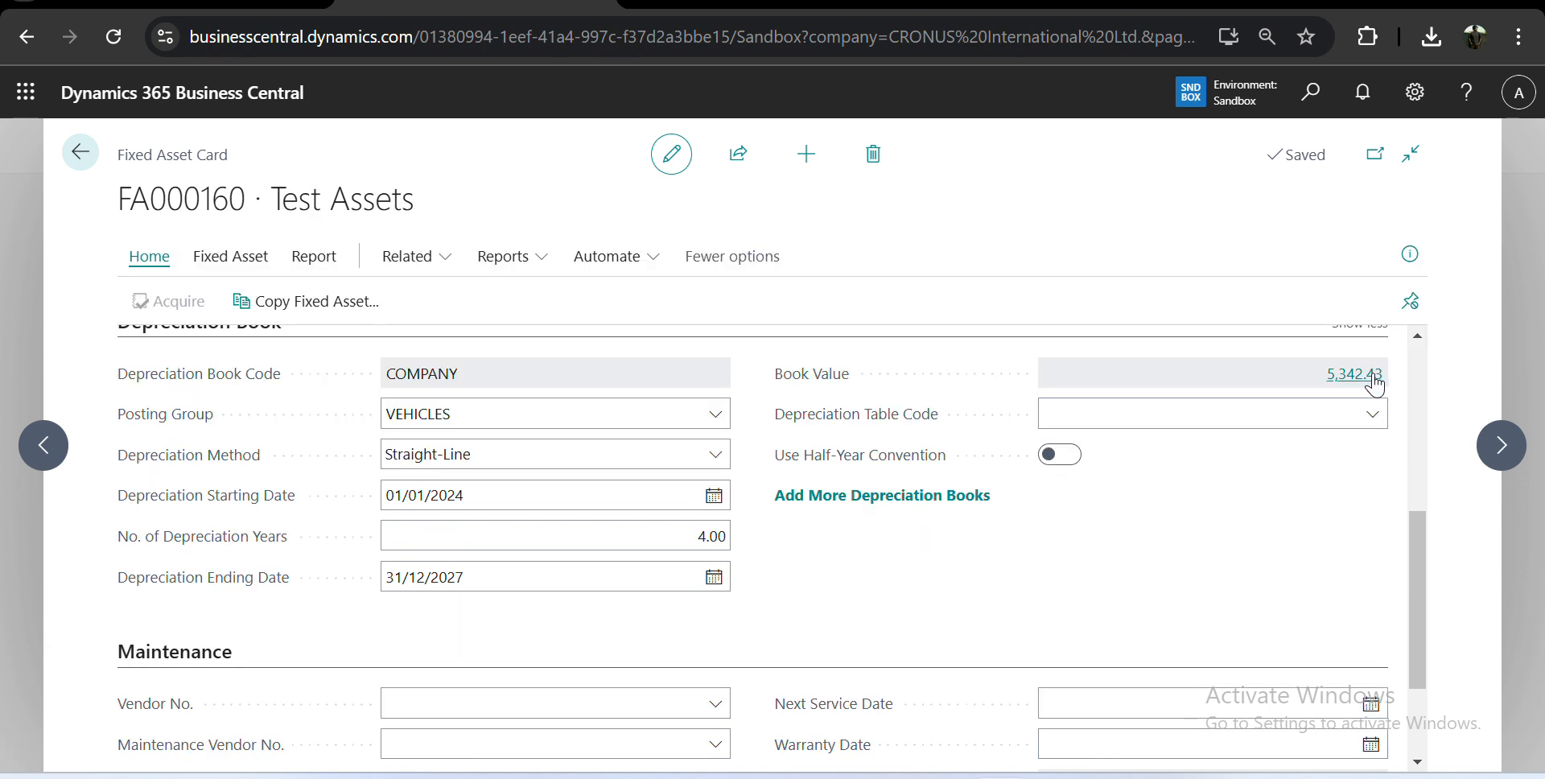
{"action": "left_click", "coordinate": [1370, 388]}
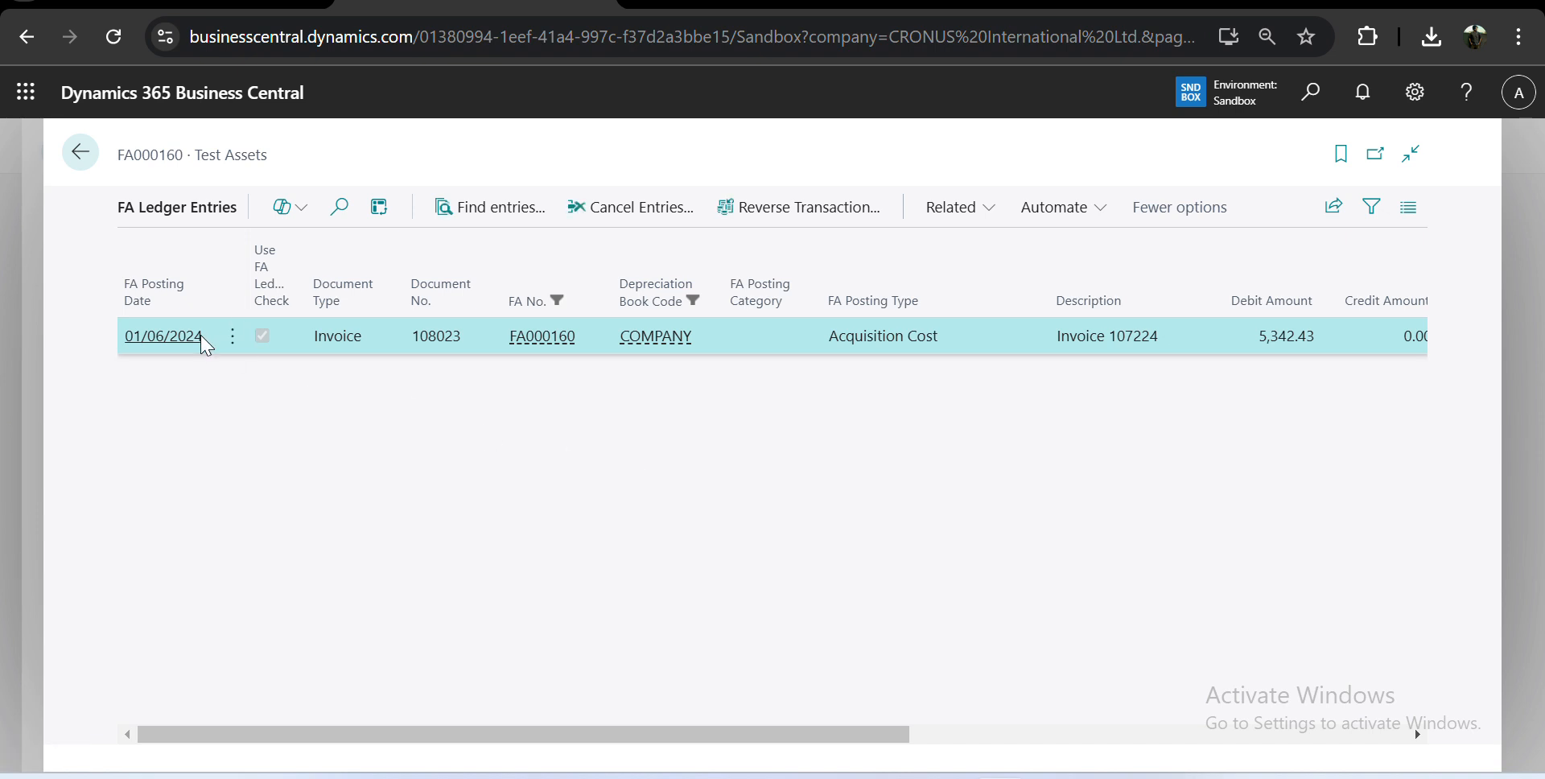
{"action": "left_click", "coordinate": [79, 157]}
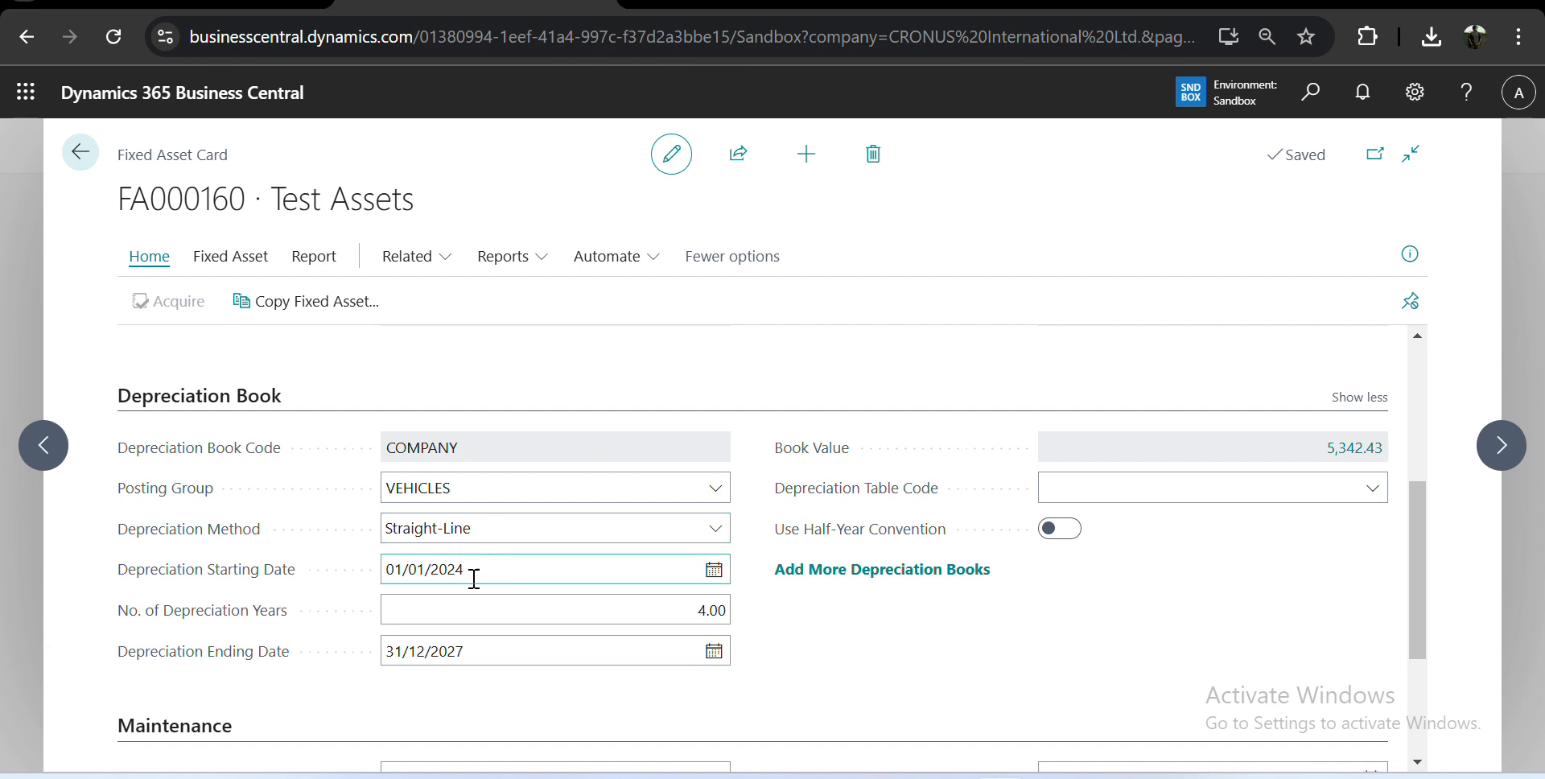
Set the Depreciation Starting Date of FA000160 to 01/09/2024.
{"action": "left_click", "coordinate": [438, 578]}
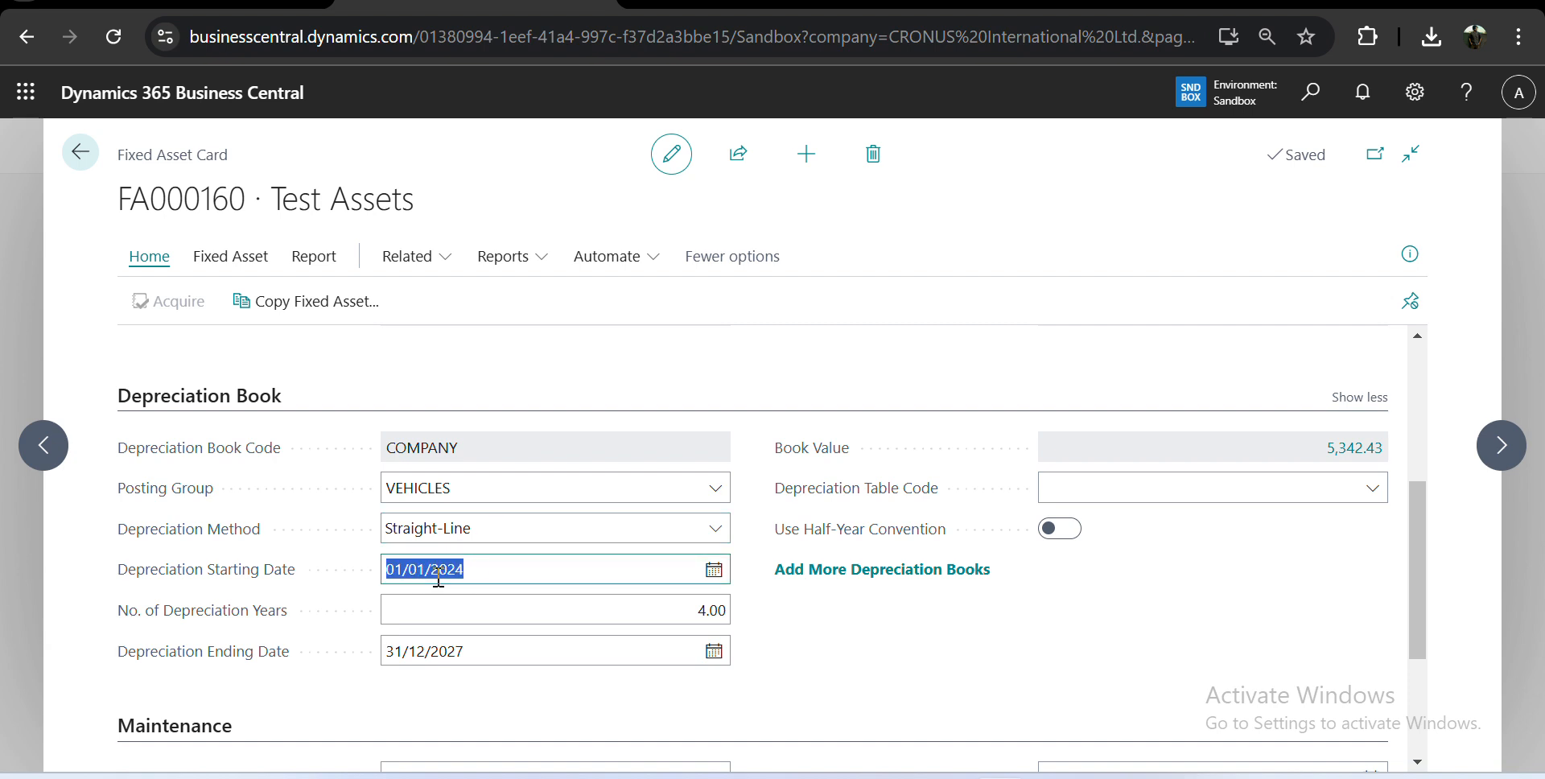
{"action": "left_click", "coordinate": [415, 569]}
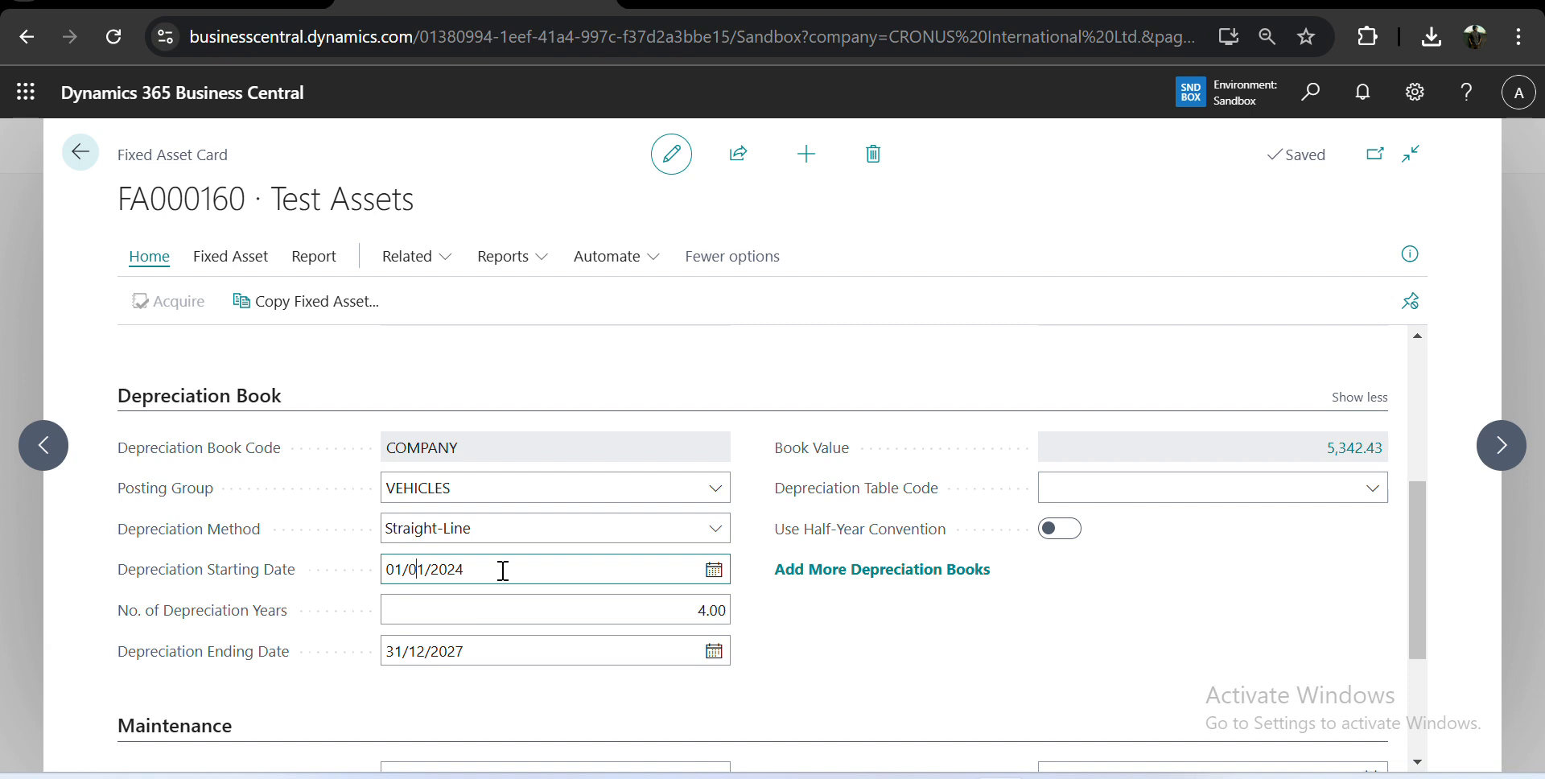
{"action": "key", "text": "shift+Right"}
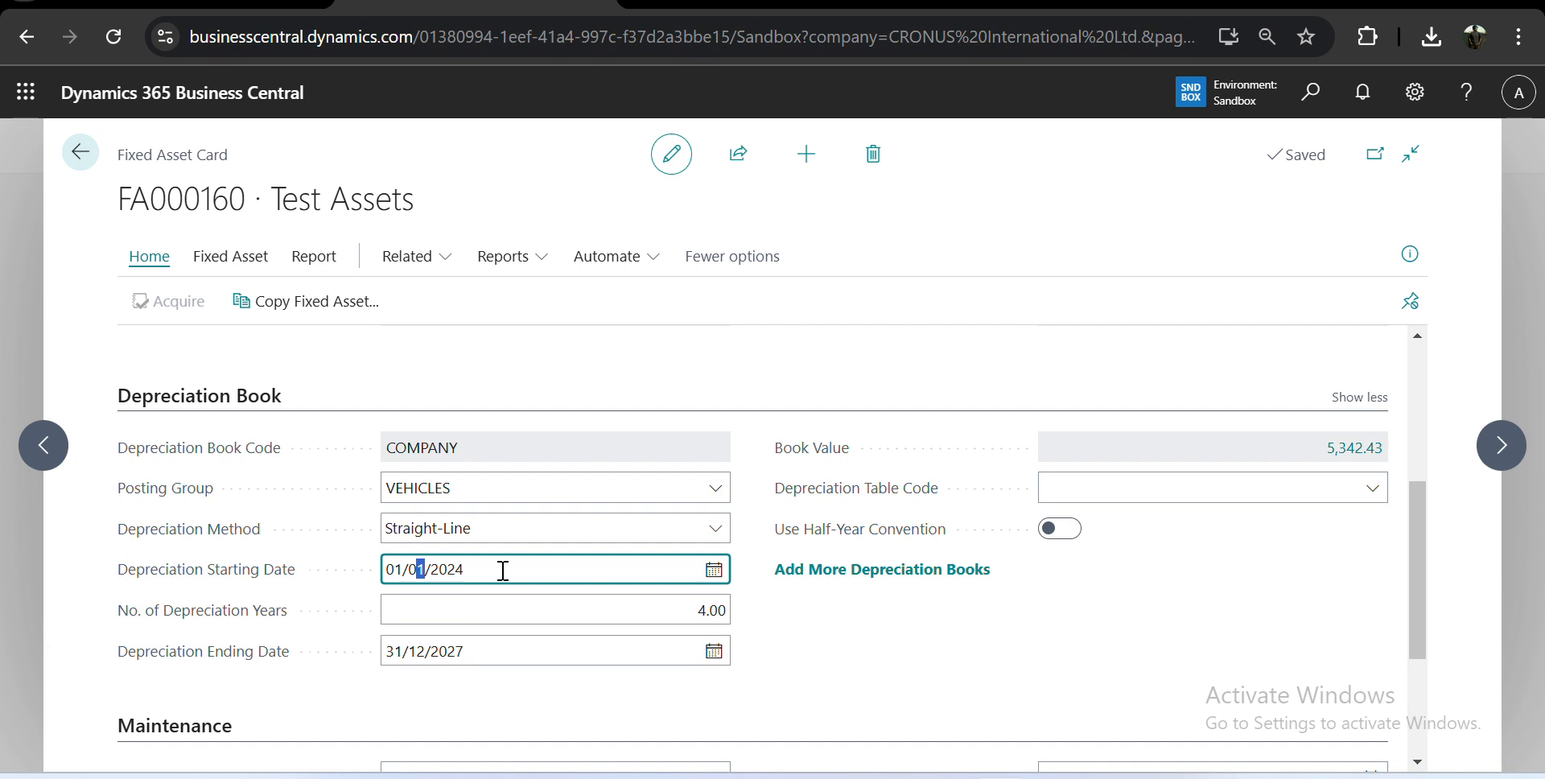
{"action": "type", "text": "9"}
{"action": "key", "text": "Tab"}
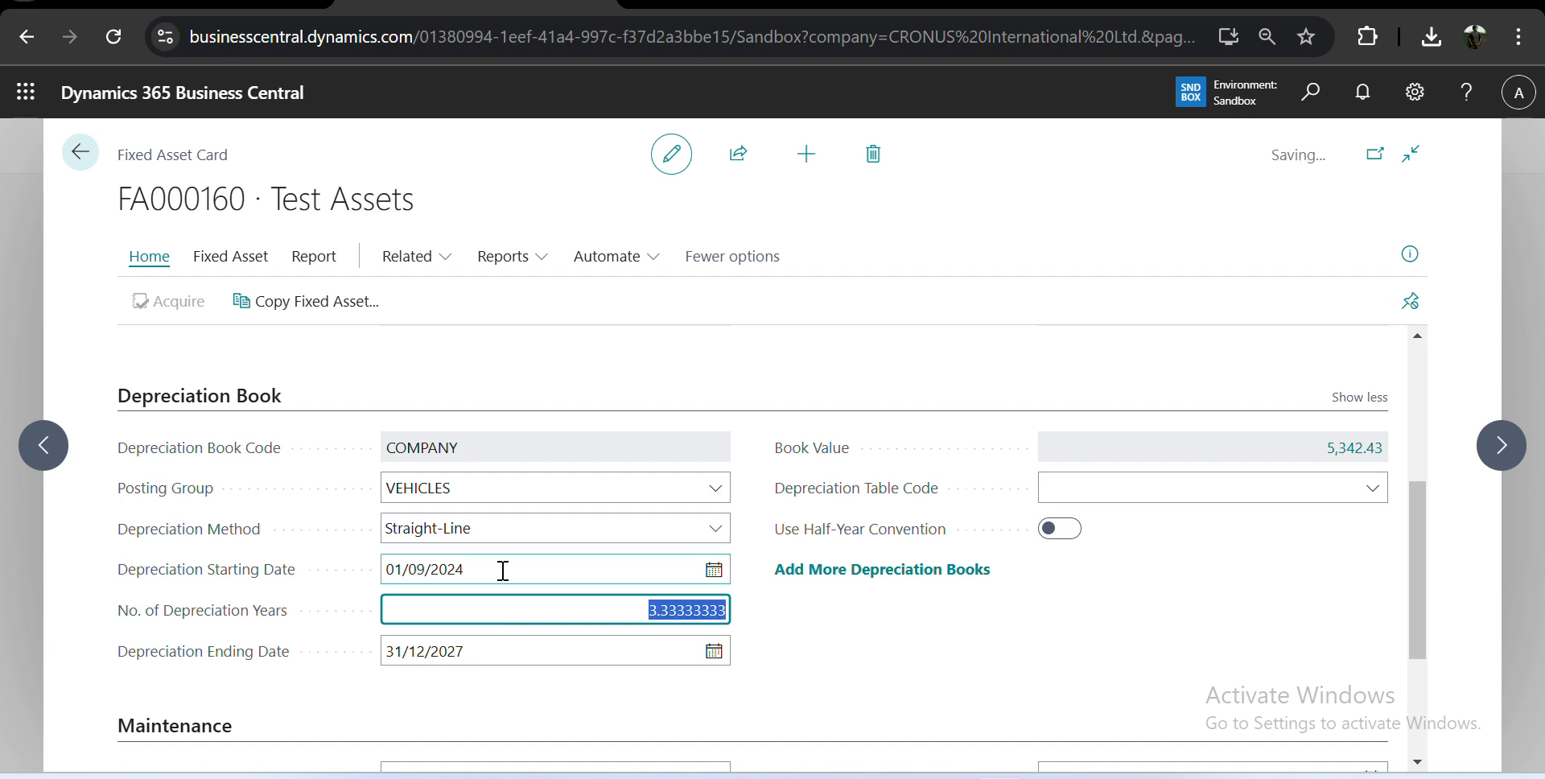
Go to the card of FA000170 Main Asset and set its No. of Depreciation Years to 4.
{"action": "left_click", "coordinate": [780, 647]}
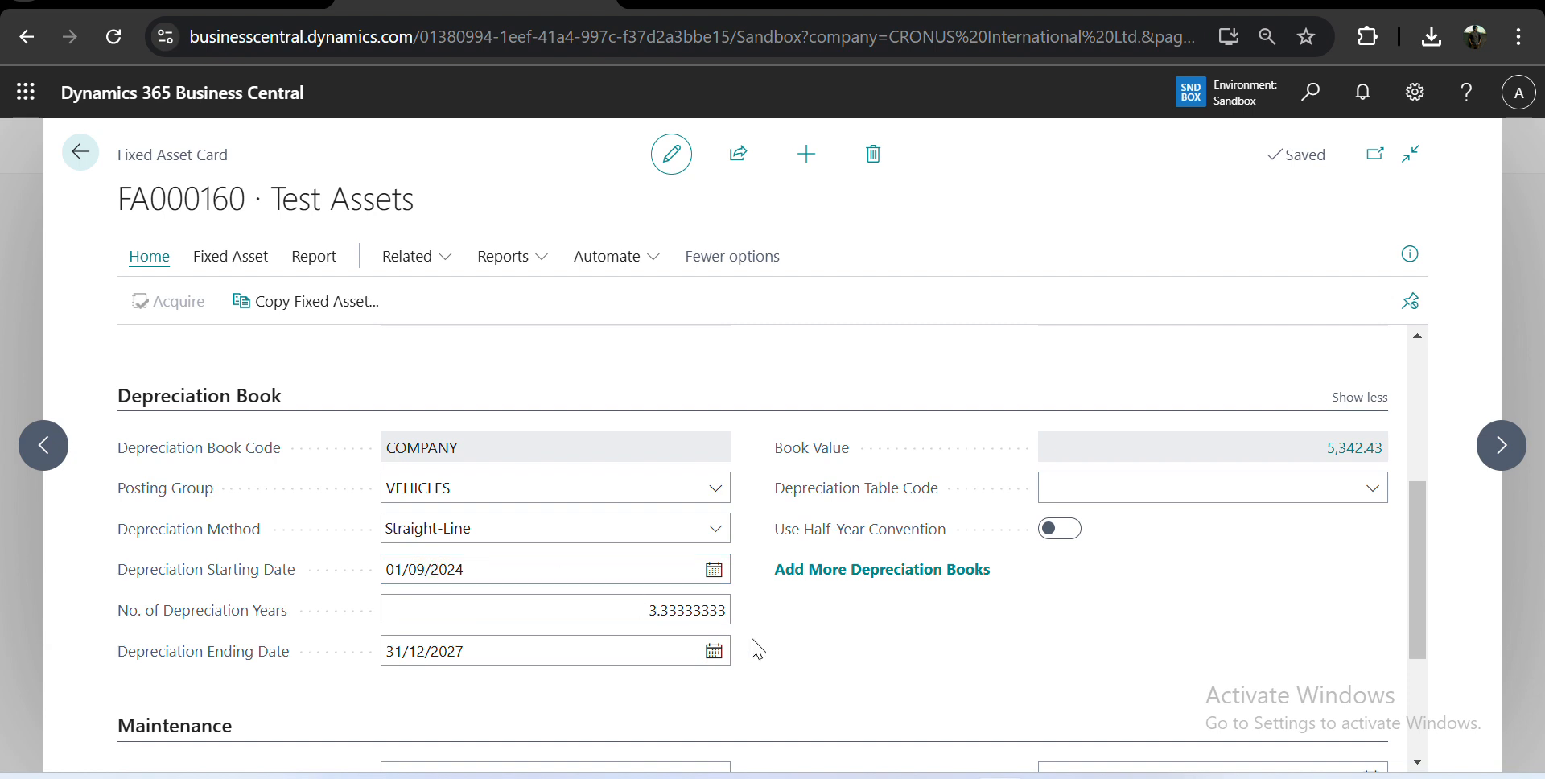
{"action": "key", "text": "ctrl+Down"}
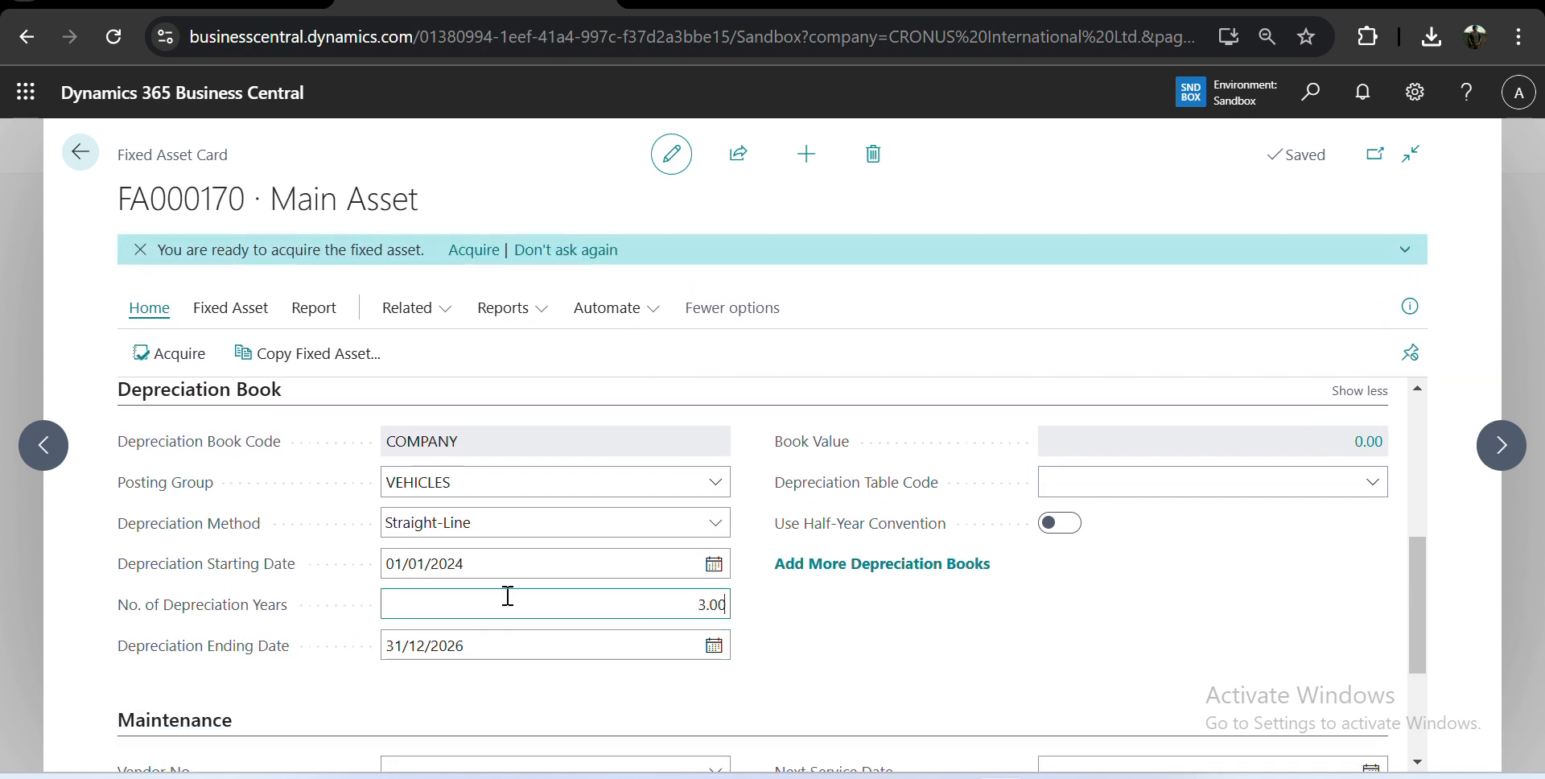
{"action": "left_click", "coordinate": [507, 596]}
{"action": "type", "text": "4"}
{"action": "key", "text": "Tab"}
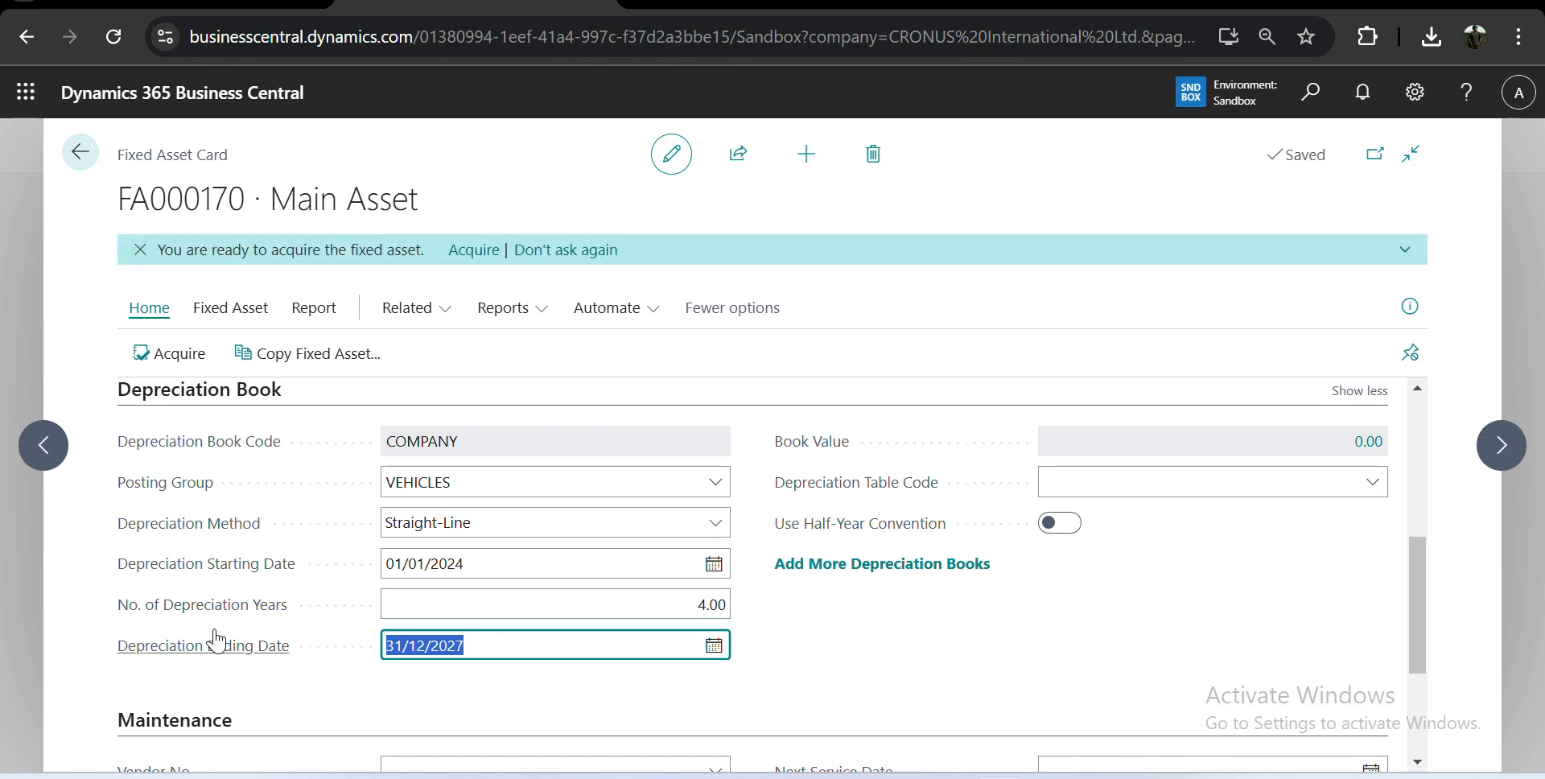
{"action": "left_click", "coordinate": [330, 629]}
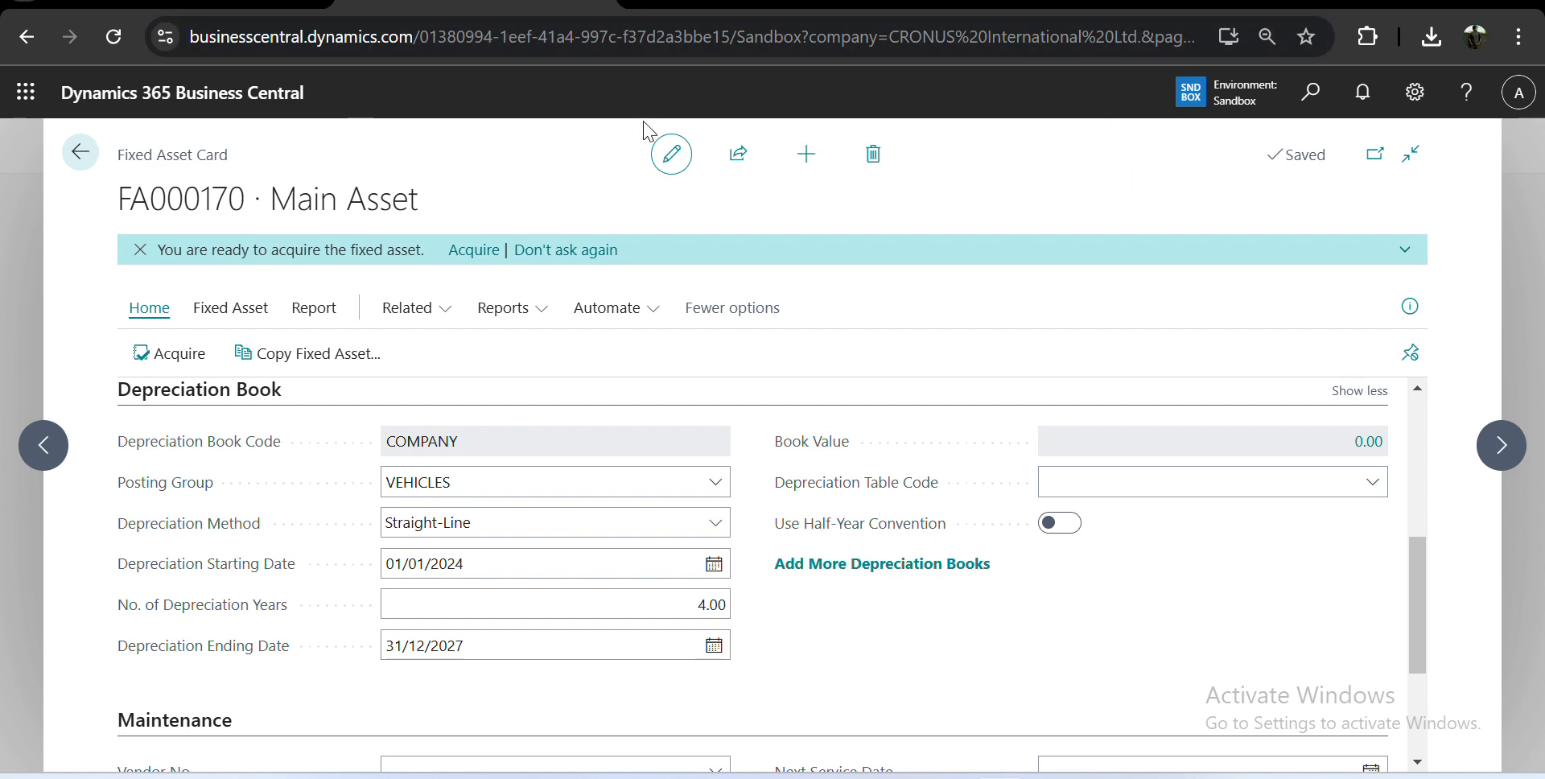
Open the card of the COMPANY depreciation book and review its General settings.
{"action": "key", "text": "ctrl+shift+Tab"}
{"action": "key", "text": "ctrl+shift+Tab"}
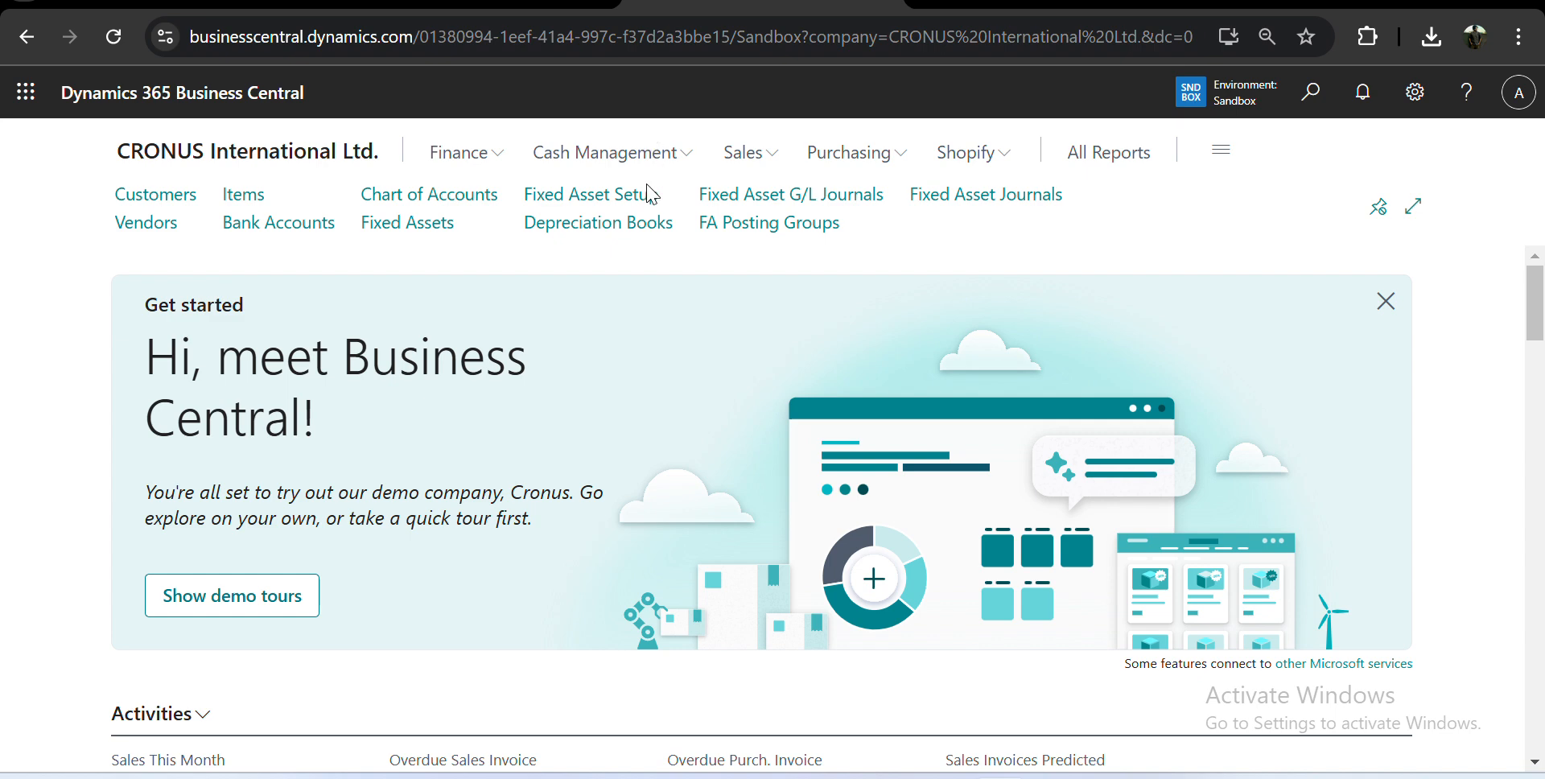
{"action": "left_click", "coordinate": [617, 228]}
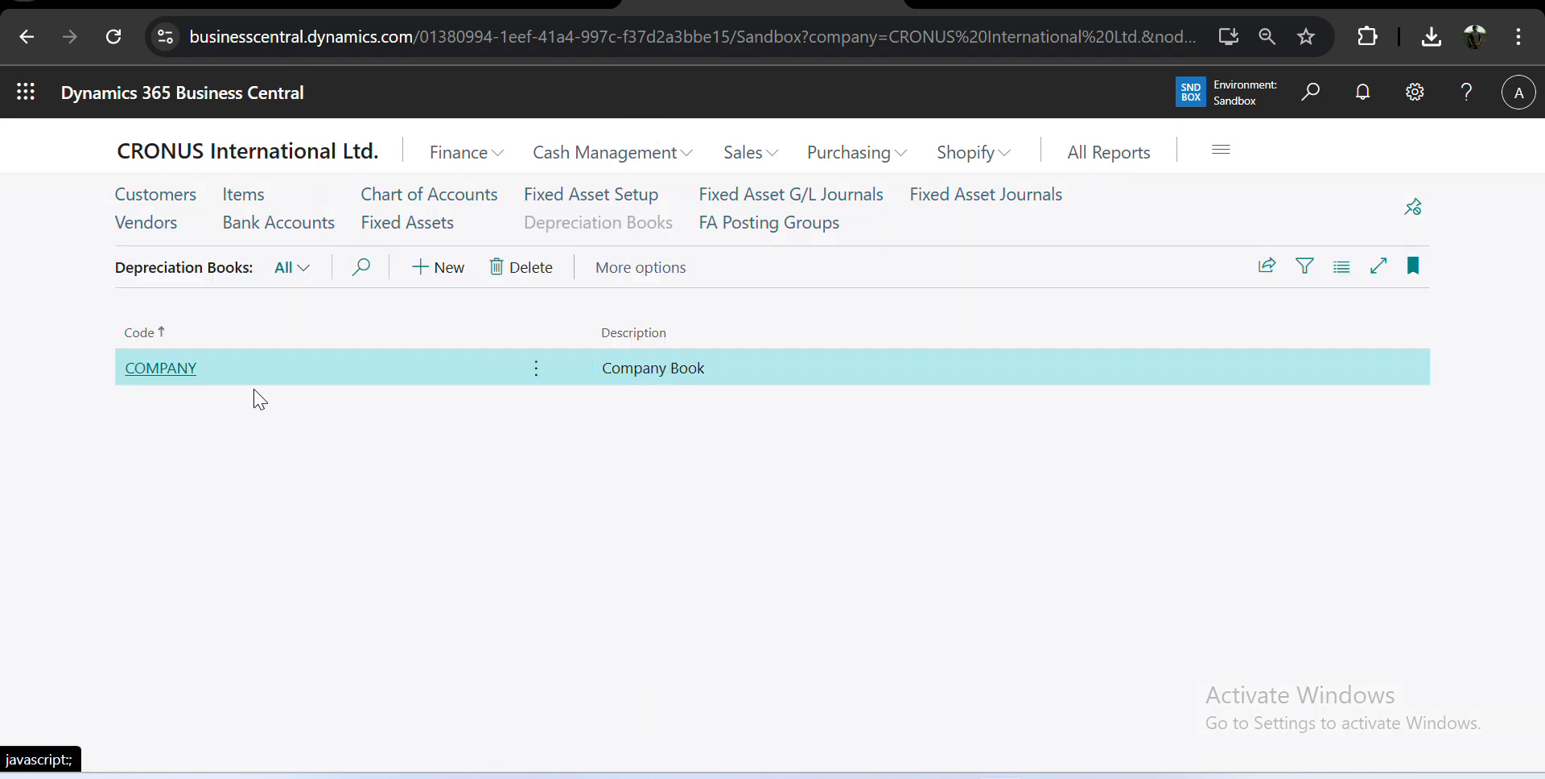
{"action": "left_click", "coordinate": [255, 380]}
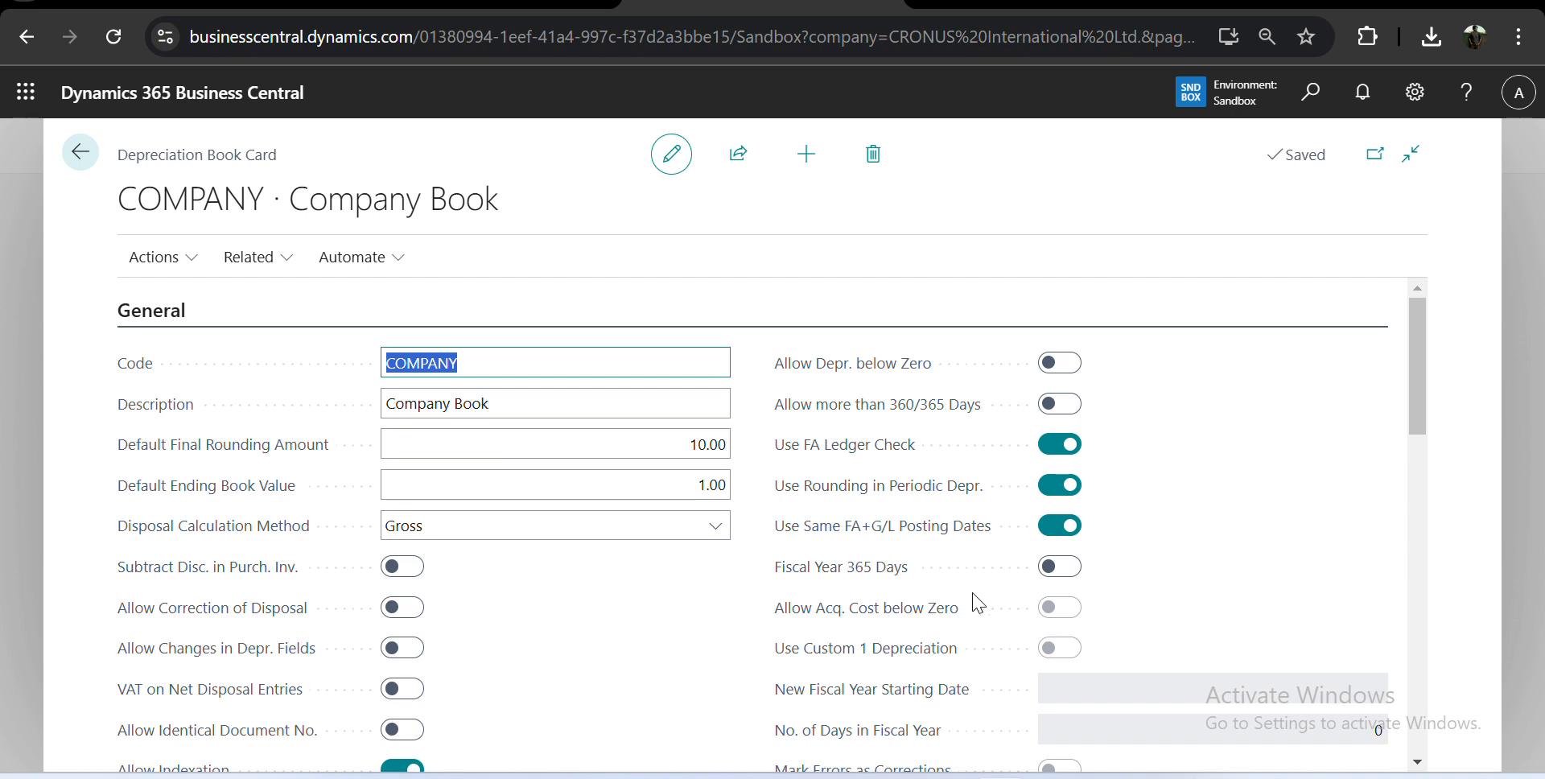
{"action": "scroll", "coordinate": [1010, 577], "scroll_direction": "down", "scroll_amount": 2}
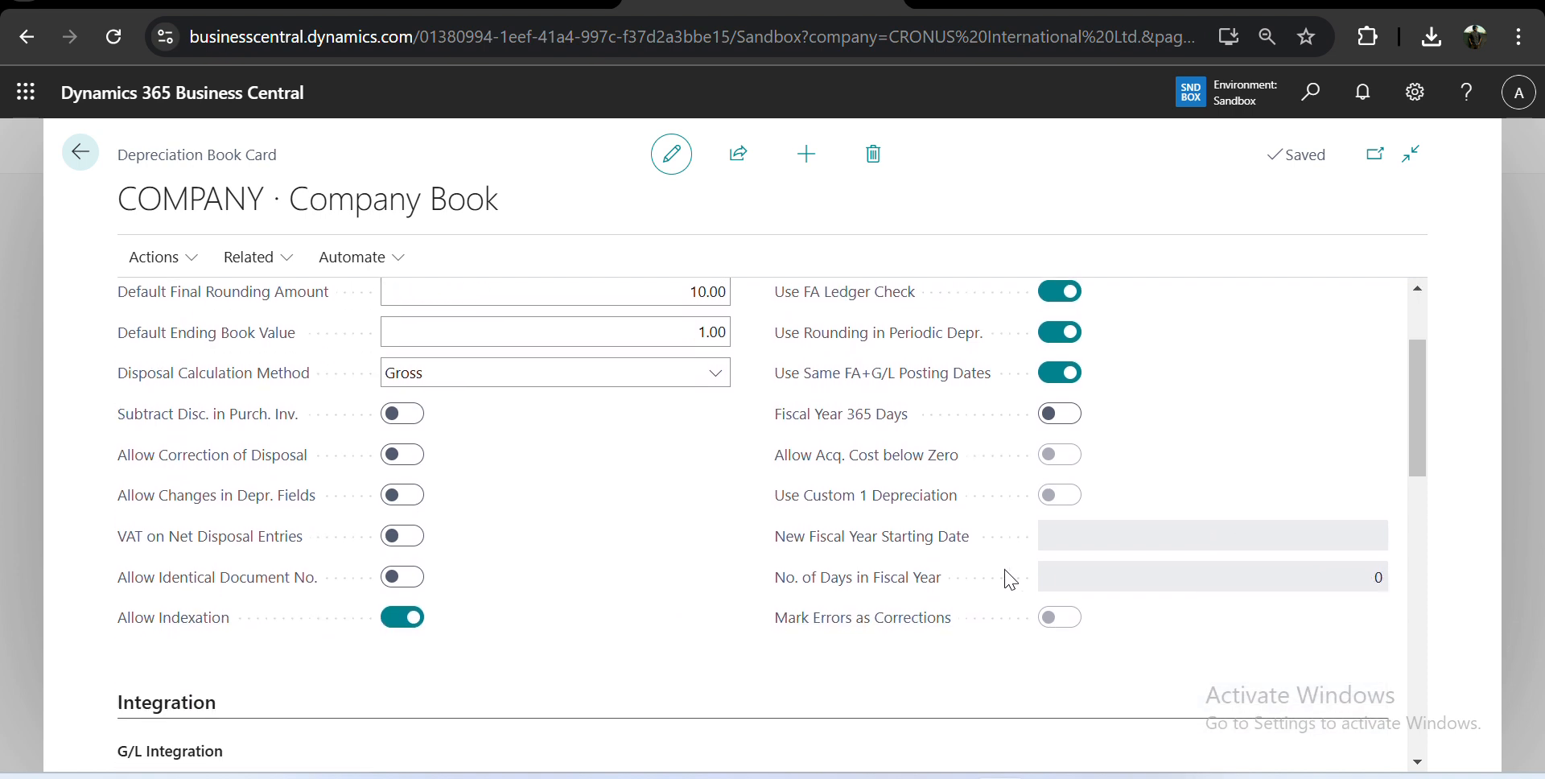
{"action": "scroll", "coordinate": [1010, 578], "scroll_direction": "up", "scroll_amount": 2}
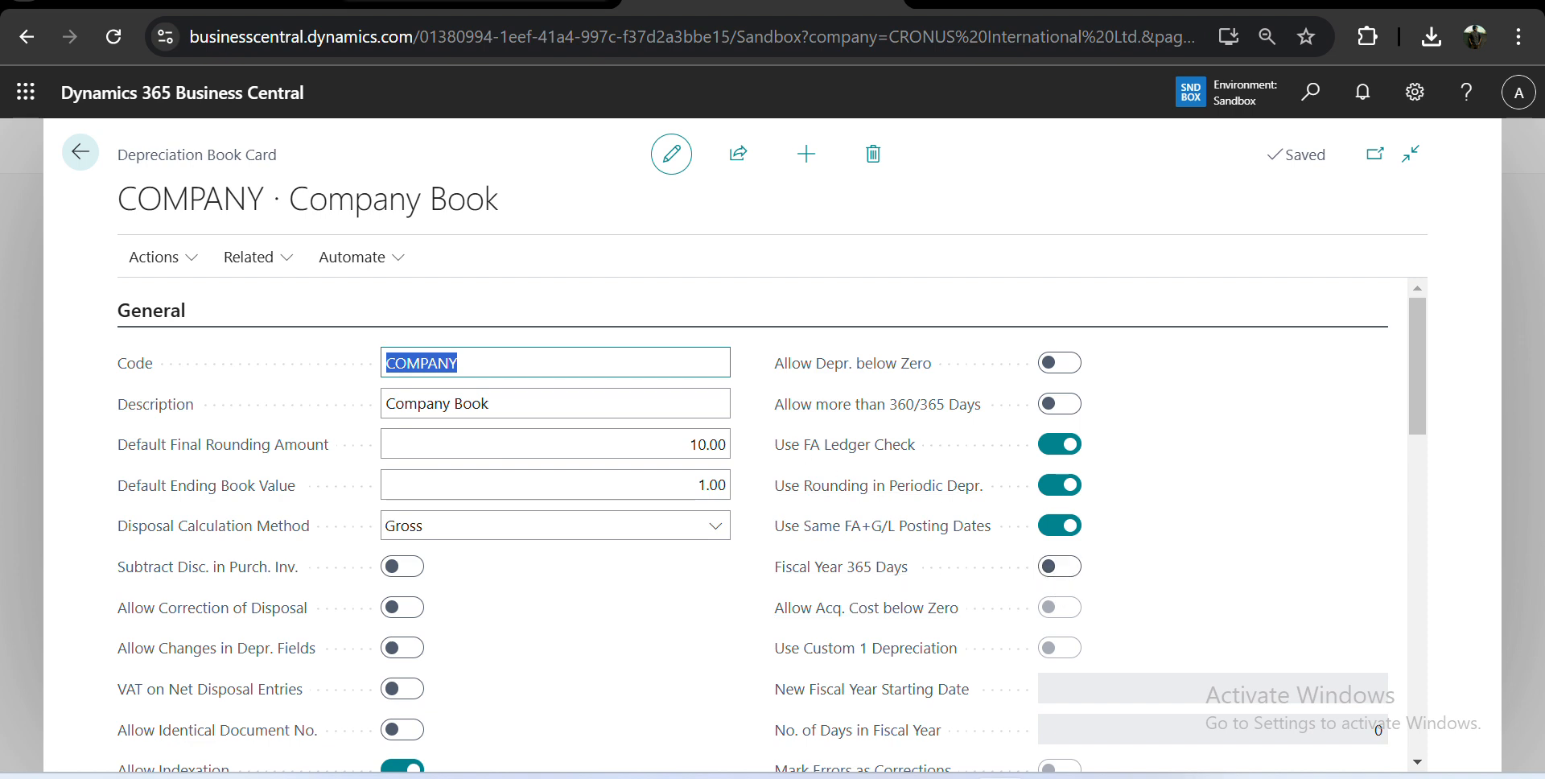
Return to the FA000160 card, examine the amounts in the FA ledger entries behind its book value, and close the entries.
{"action": "left_click", "coordinate": [507, 2]}
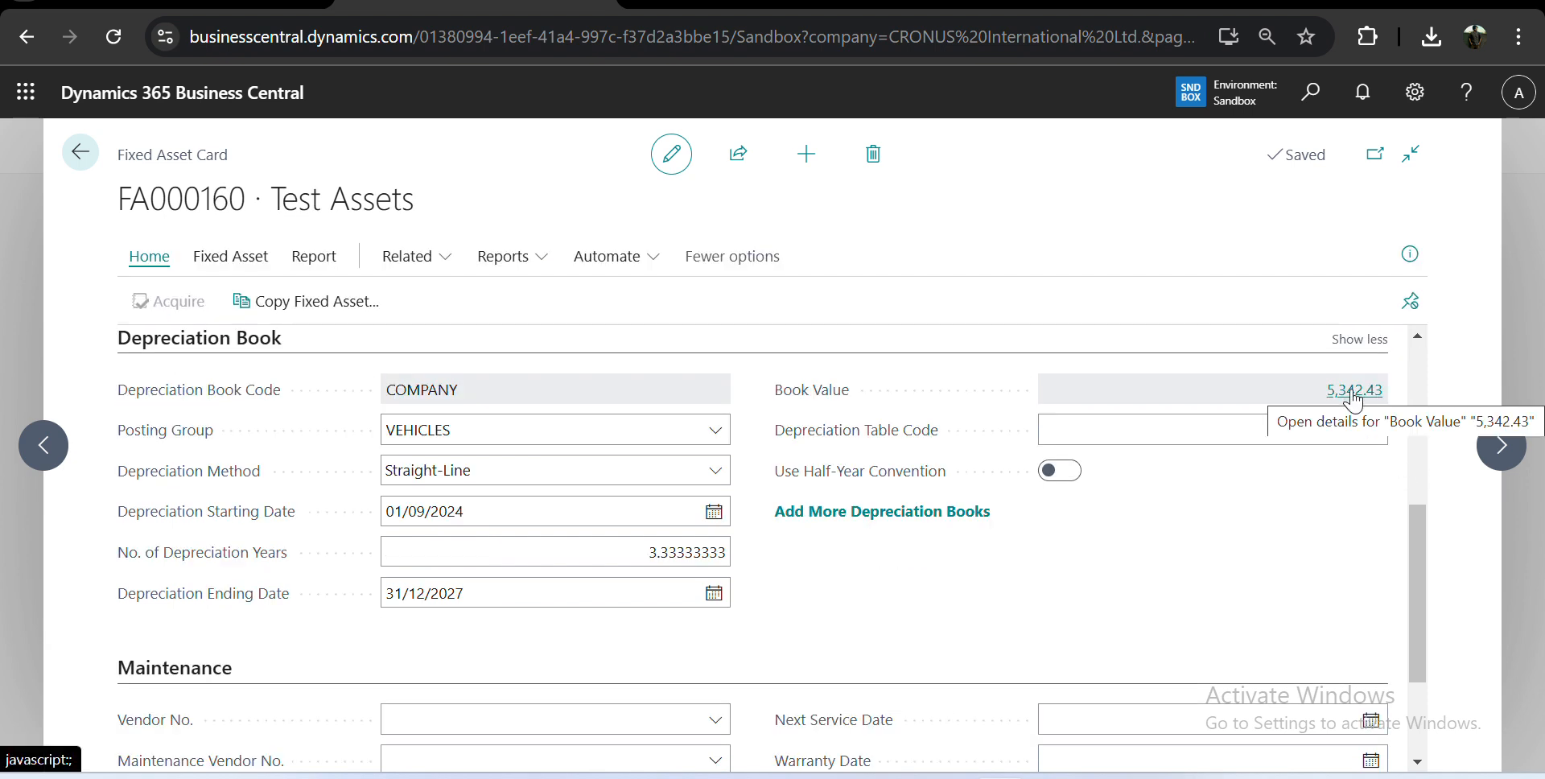
{"action": "left_click", "coordinate": [1352, 392]}
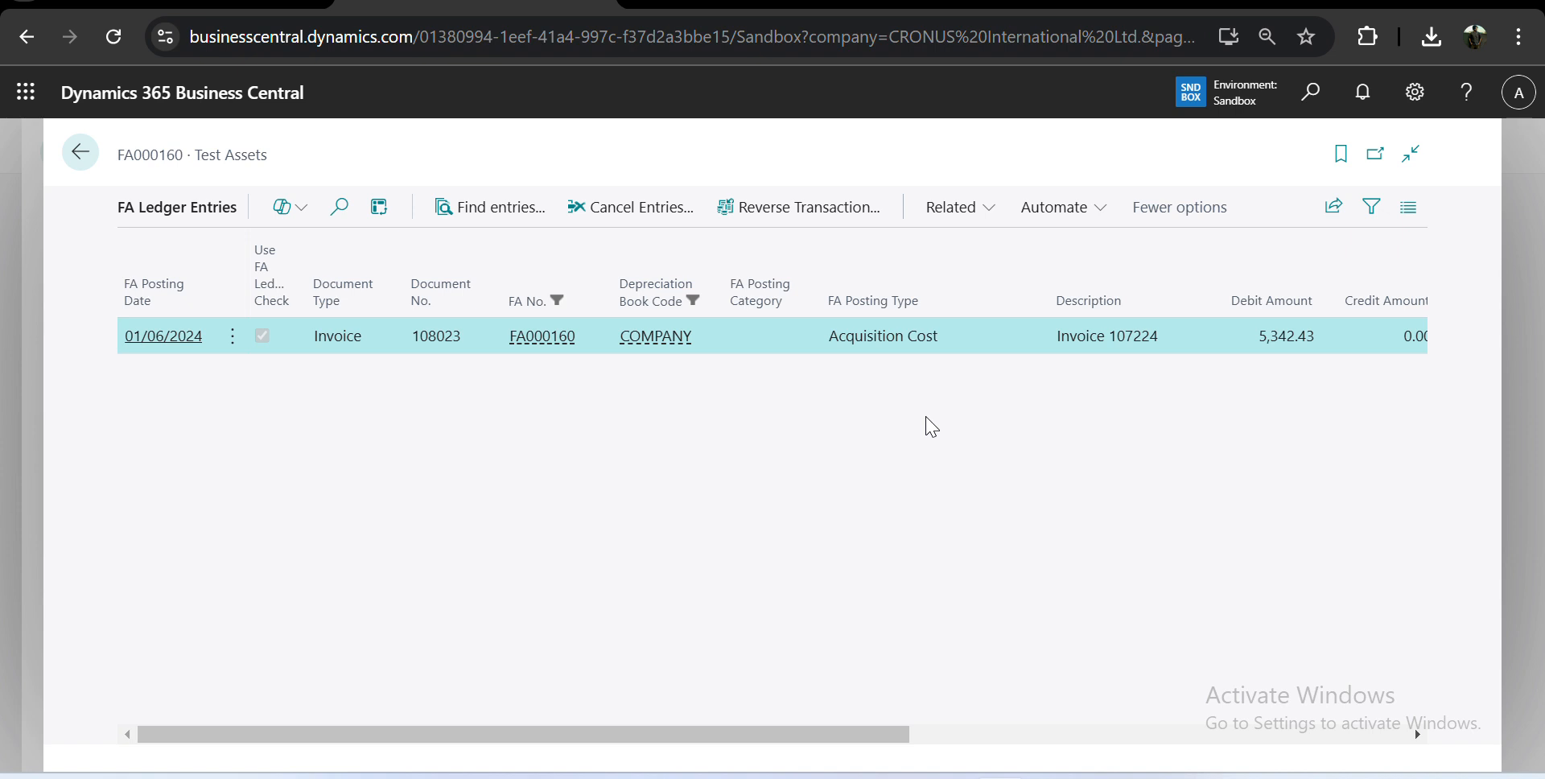
{"action": "scroll", "coordinate": [931, 427], "scroll_direction": "right", "scroll_amount": 3}
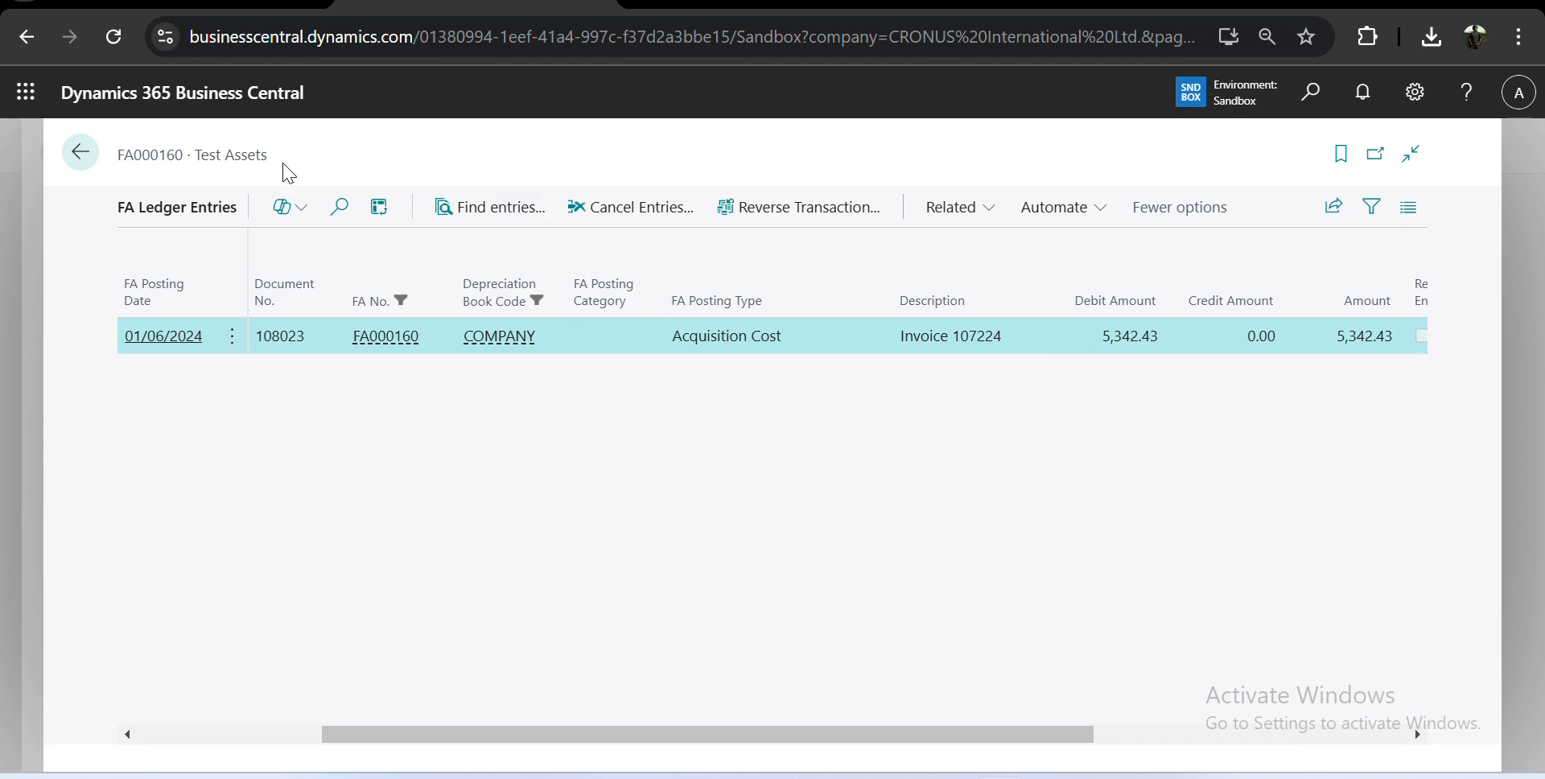
{"action": "left_click", "coordinate": [81, 152]}
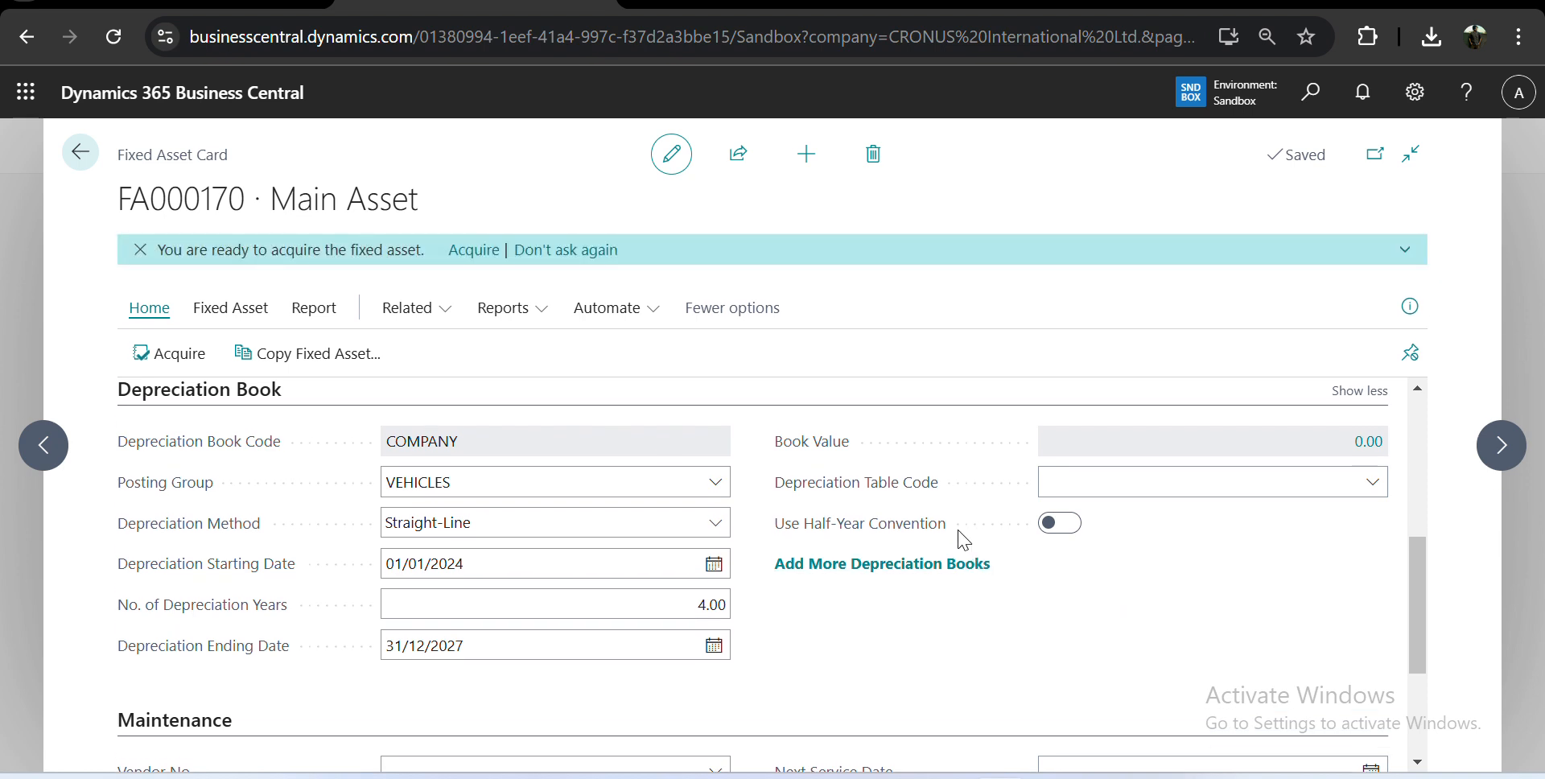
Set the Vendor No. in the Maintenance section of FA000170 to the vendor Fabrikam, In.
{"action": "mouse_move", "coordinate": [916, 543]}
{"action": "scroll", "coordinate": [1071, 595], "scroll_direction": "down", "scroll_amount": 3}
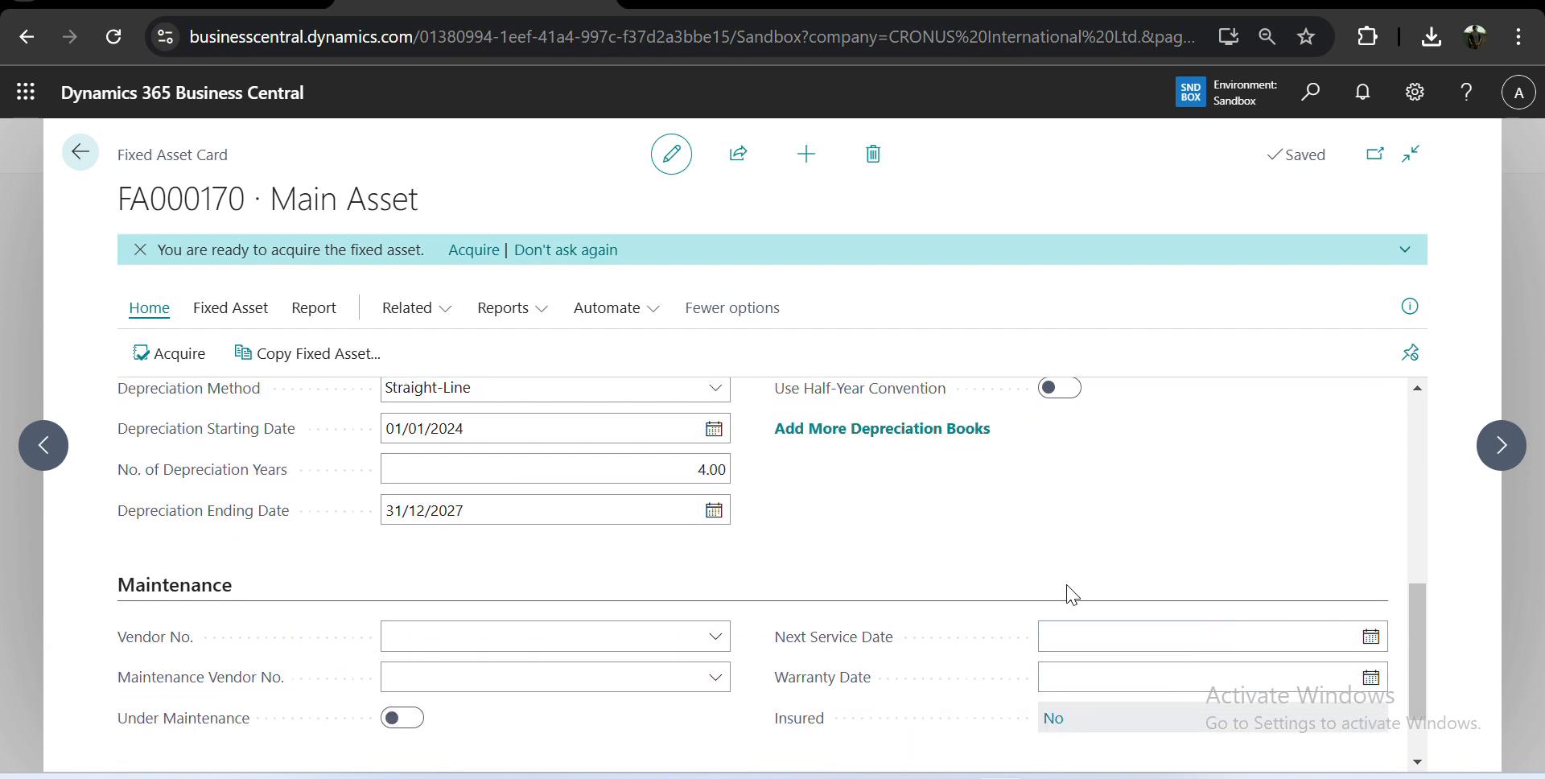
{"action": "scroll", "coordinate": [1018, 508], "scroll_direction": "down", "scroll_amount": 2}
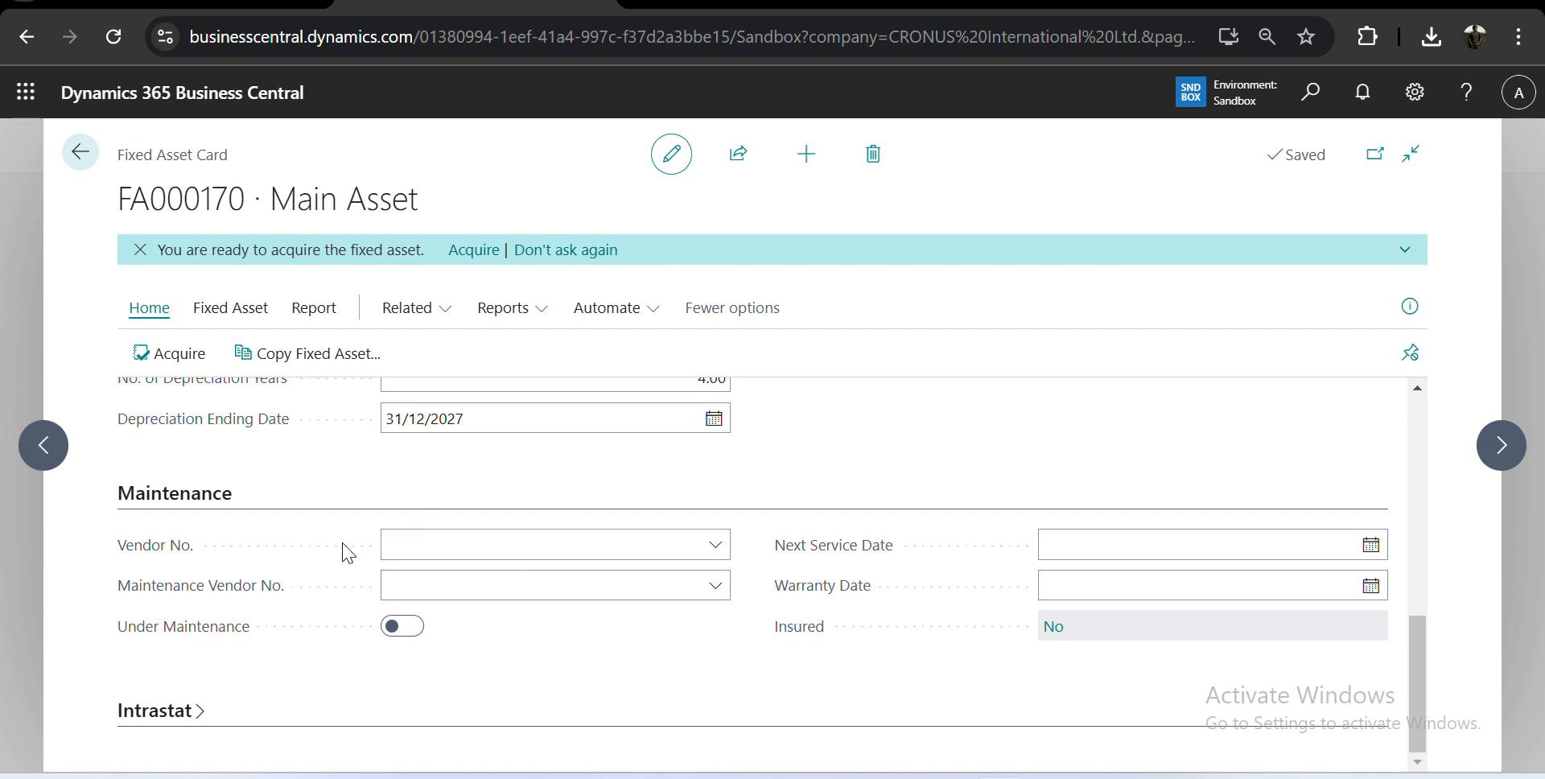
{"action": "left_click", "coordinate": [534, 554]}
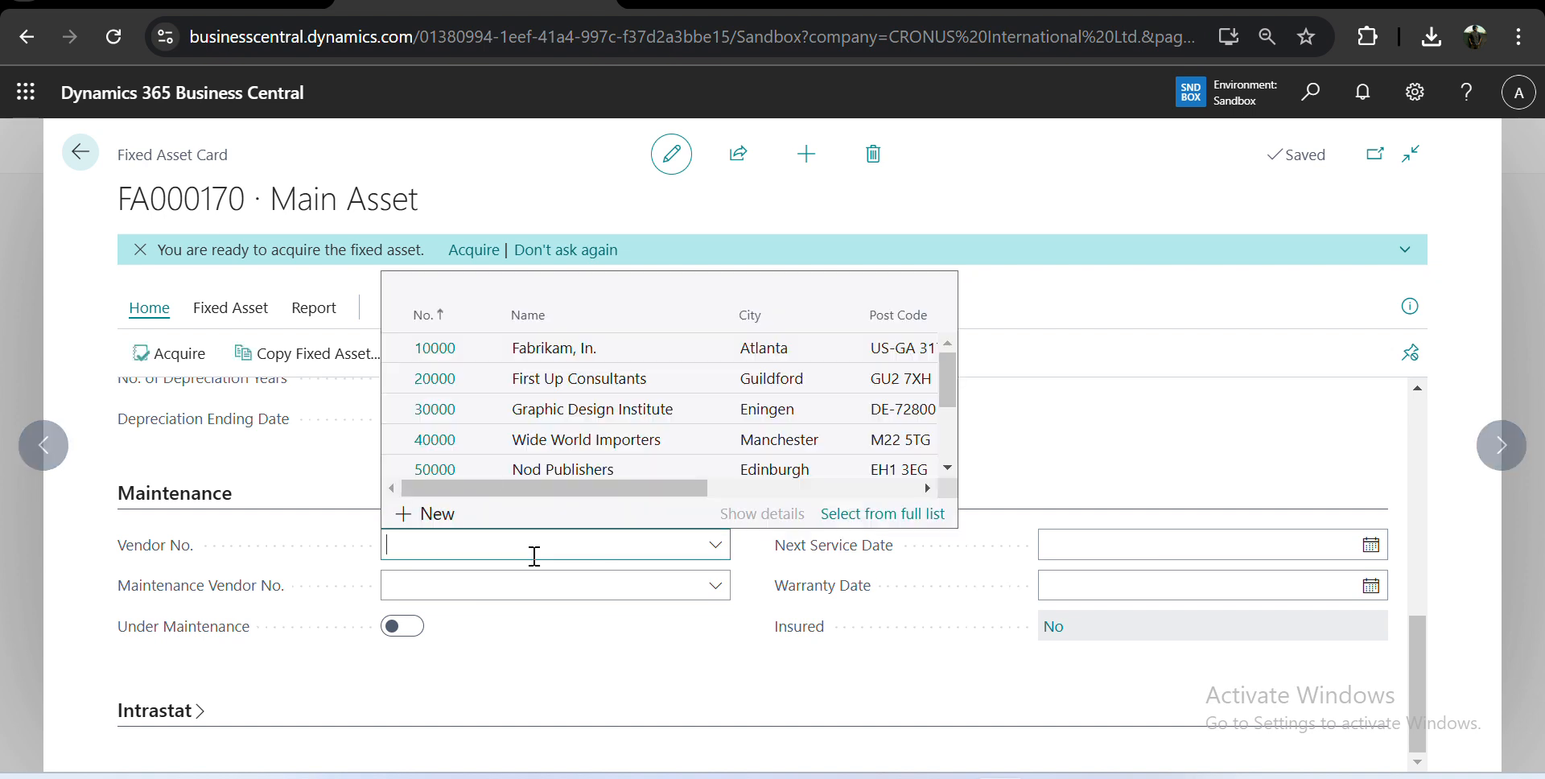
{"action": "left_click", "coordinate": [609, 348]}
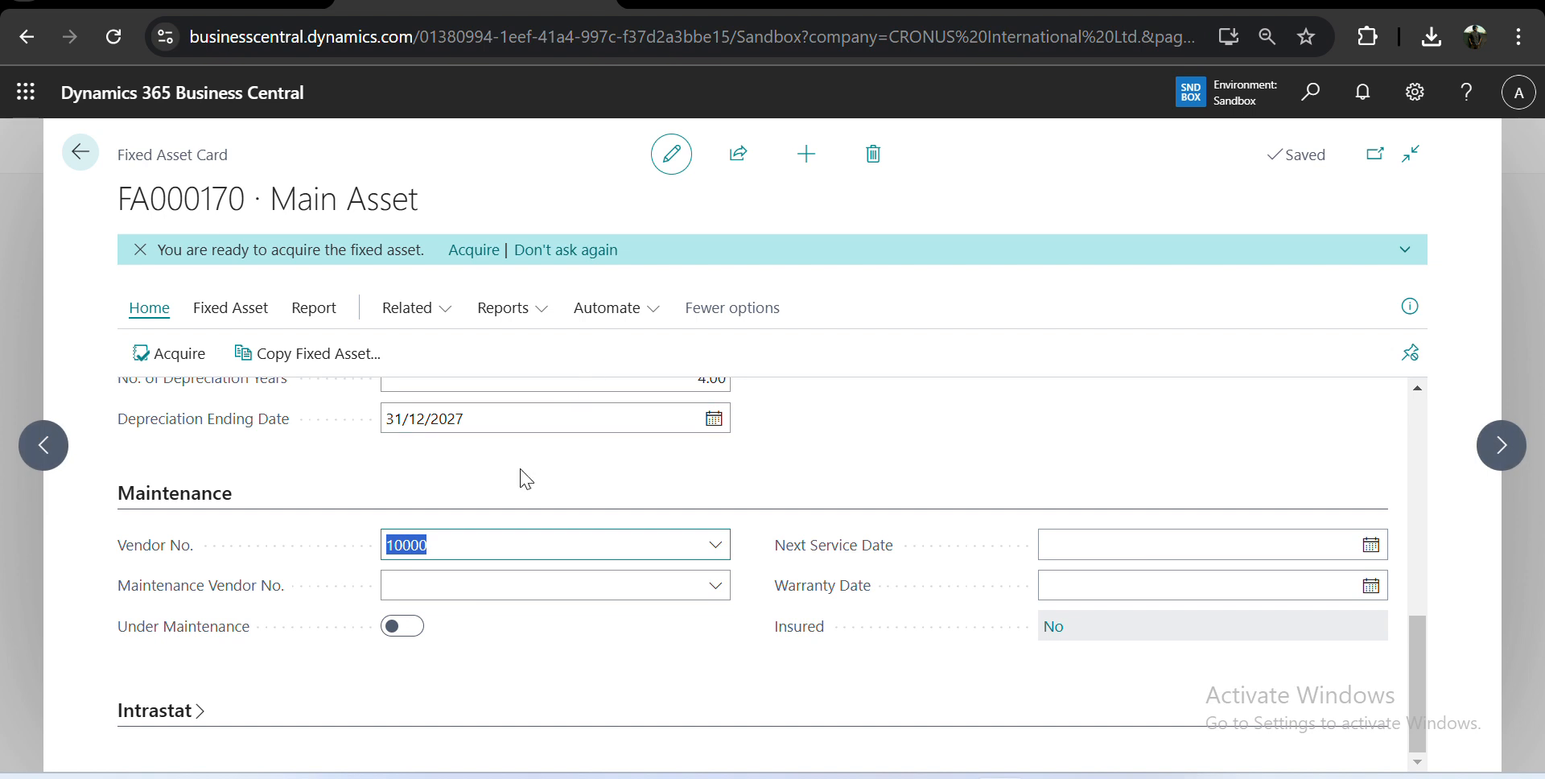
{"action": "left_click", "coordinate": [715, 546]}
{"action": "left_click", "coordinate": [718, 547]}
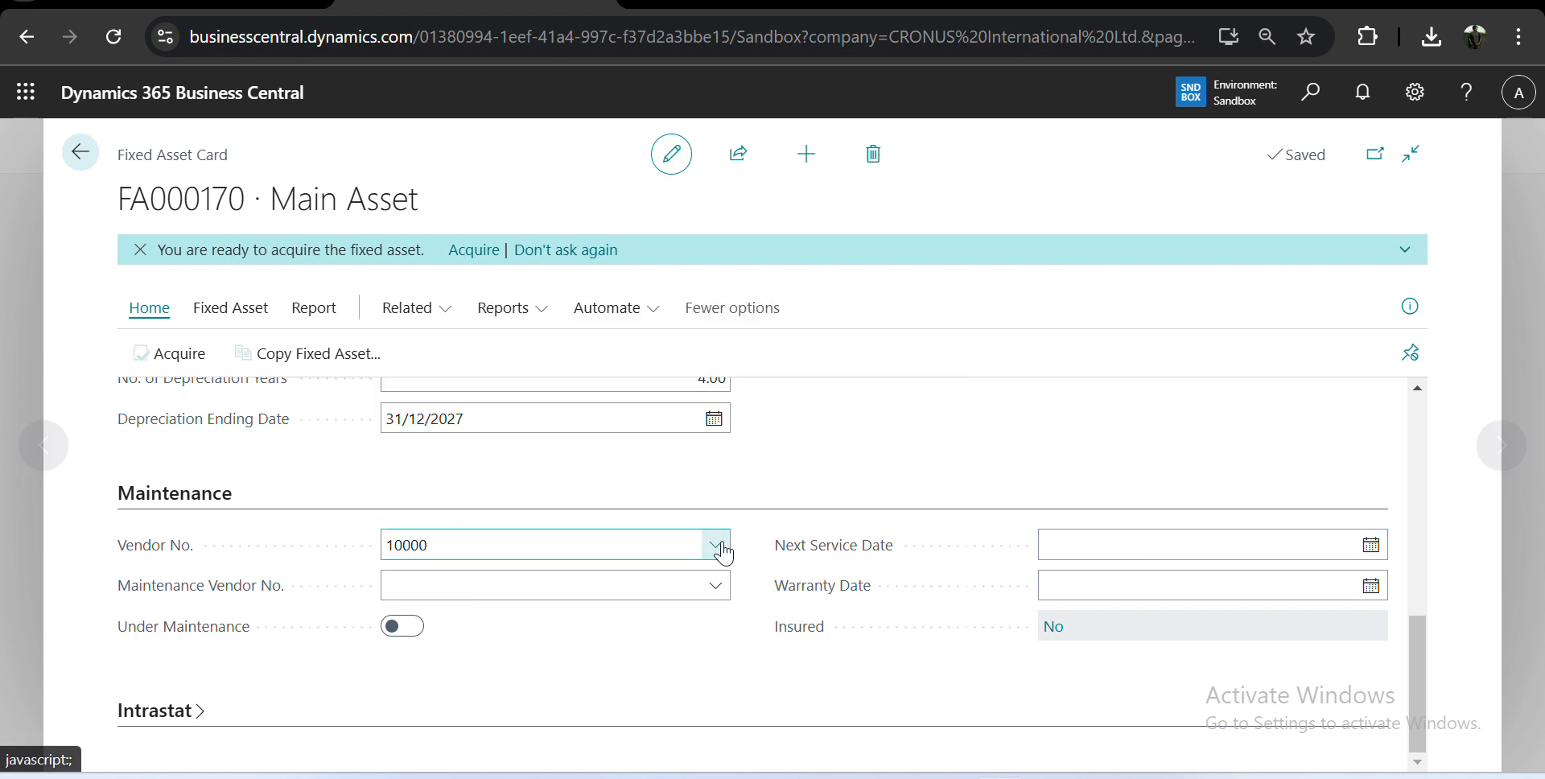
Set the Maintenance Vendor No. of FA000170 to First Up Consultants and dismiss the notification about acquiring the asset.
{"action": "mouse_move", "coordinate": [268, 609]}
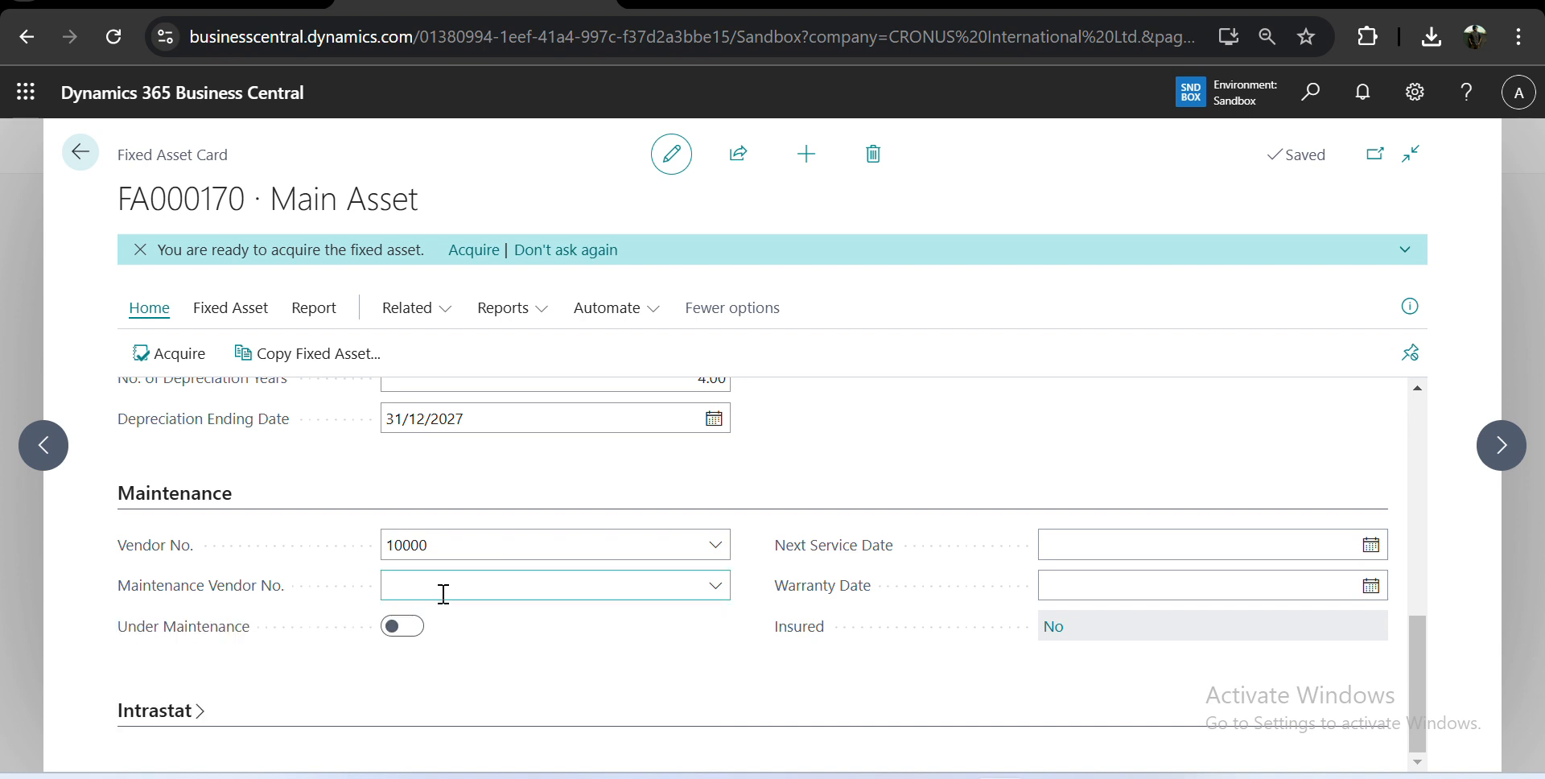
{"action": "left_click", "coordinate": [708, 603]}
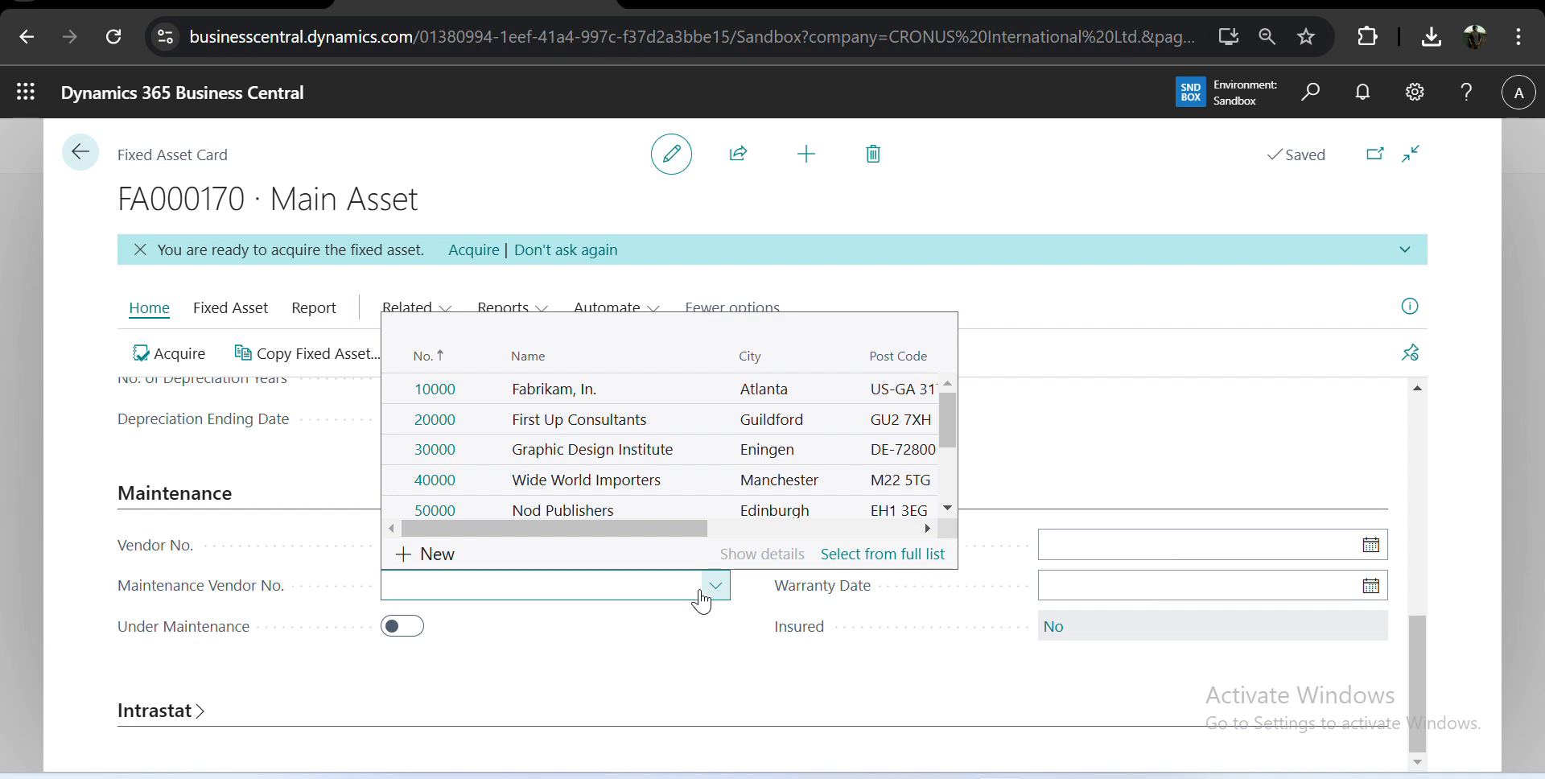
{"action": "left_click", "coordinate": [544, 420]}
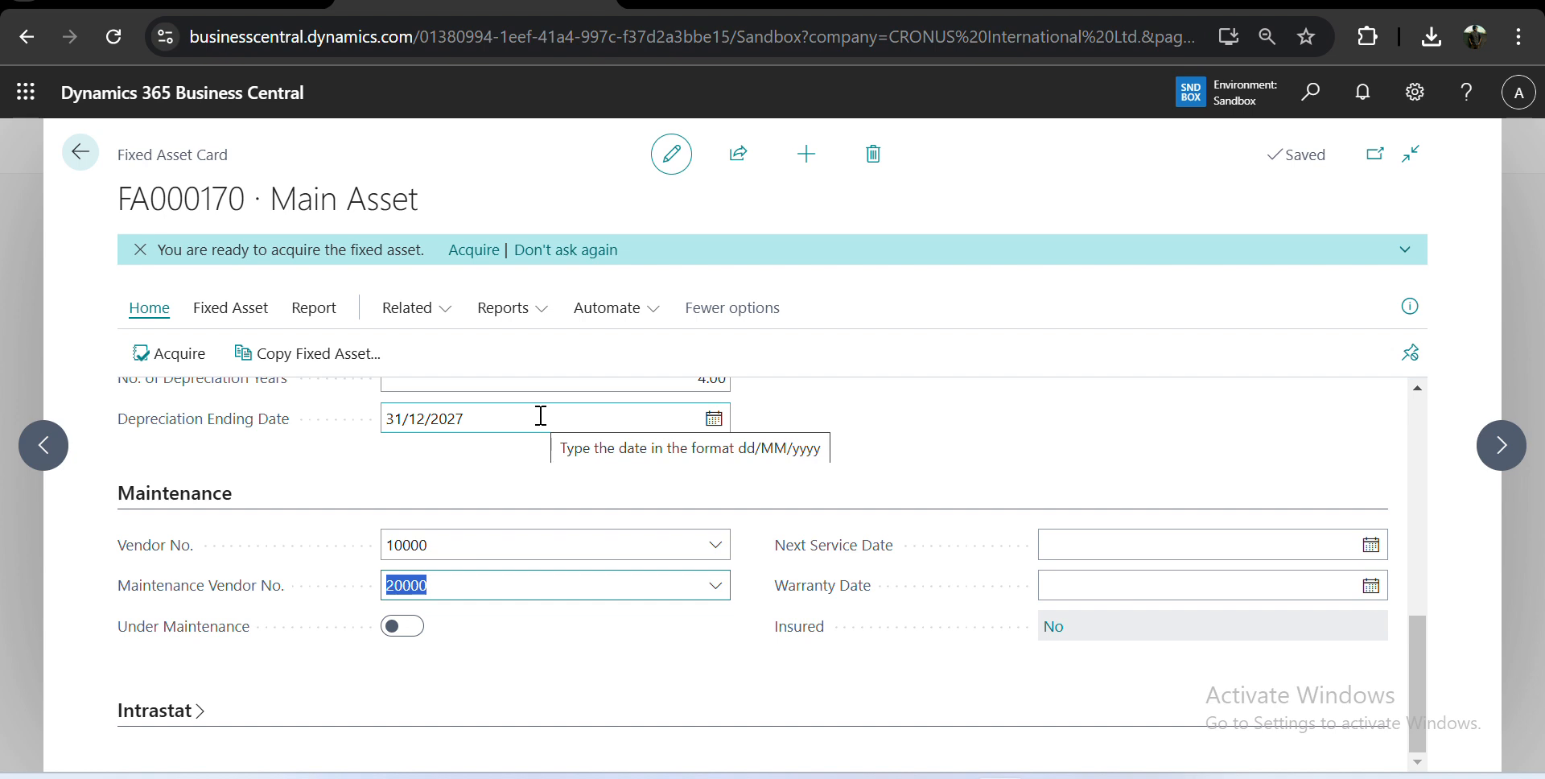
{"action": "mouse_move", "coordinate": [201, 644]}
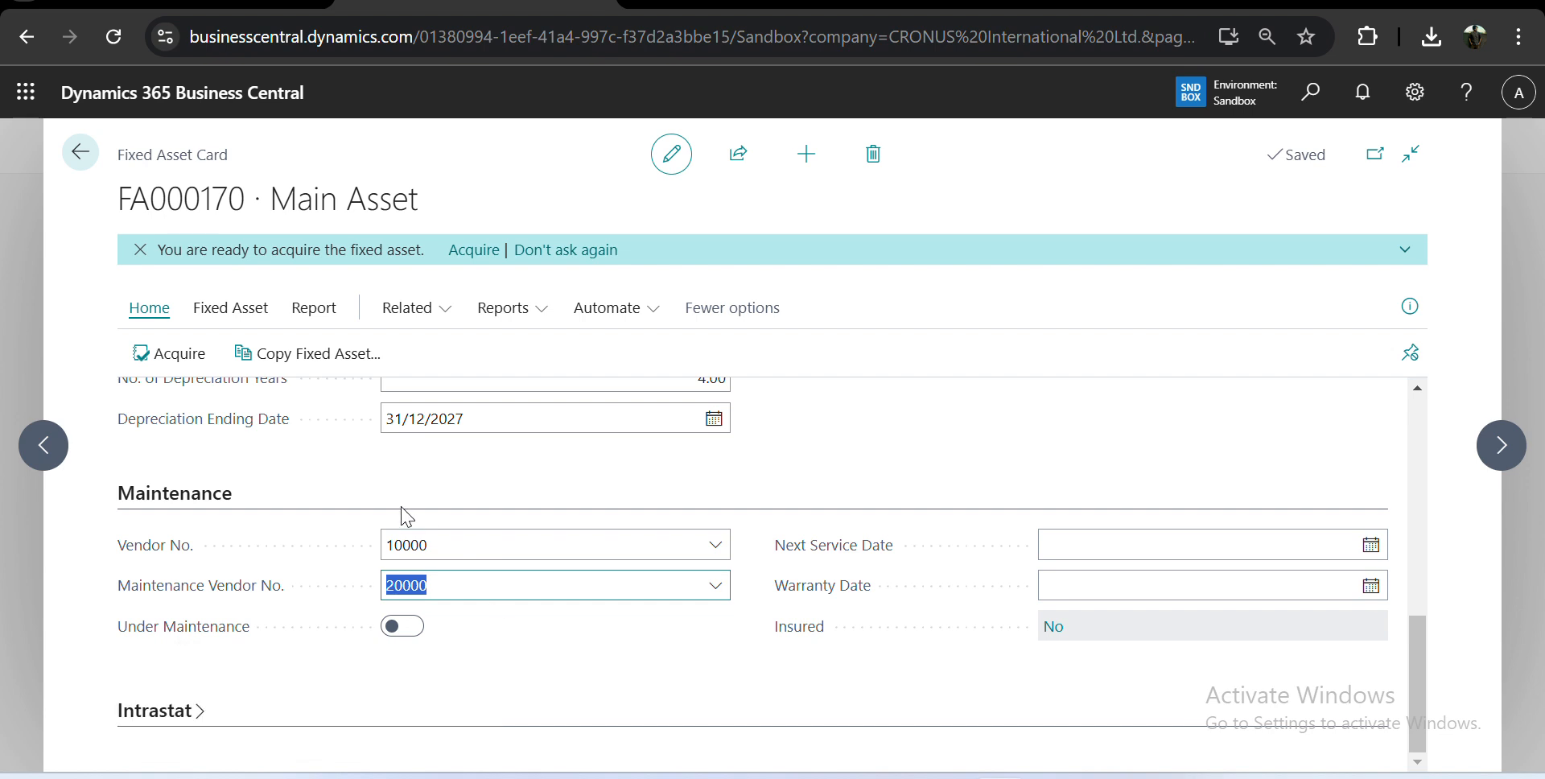
{"action": "left_click", "coordinate": [139, 251]}
{"action": "left_click", "coordinate": [600, 551]}
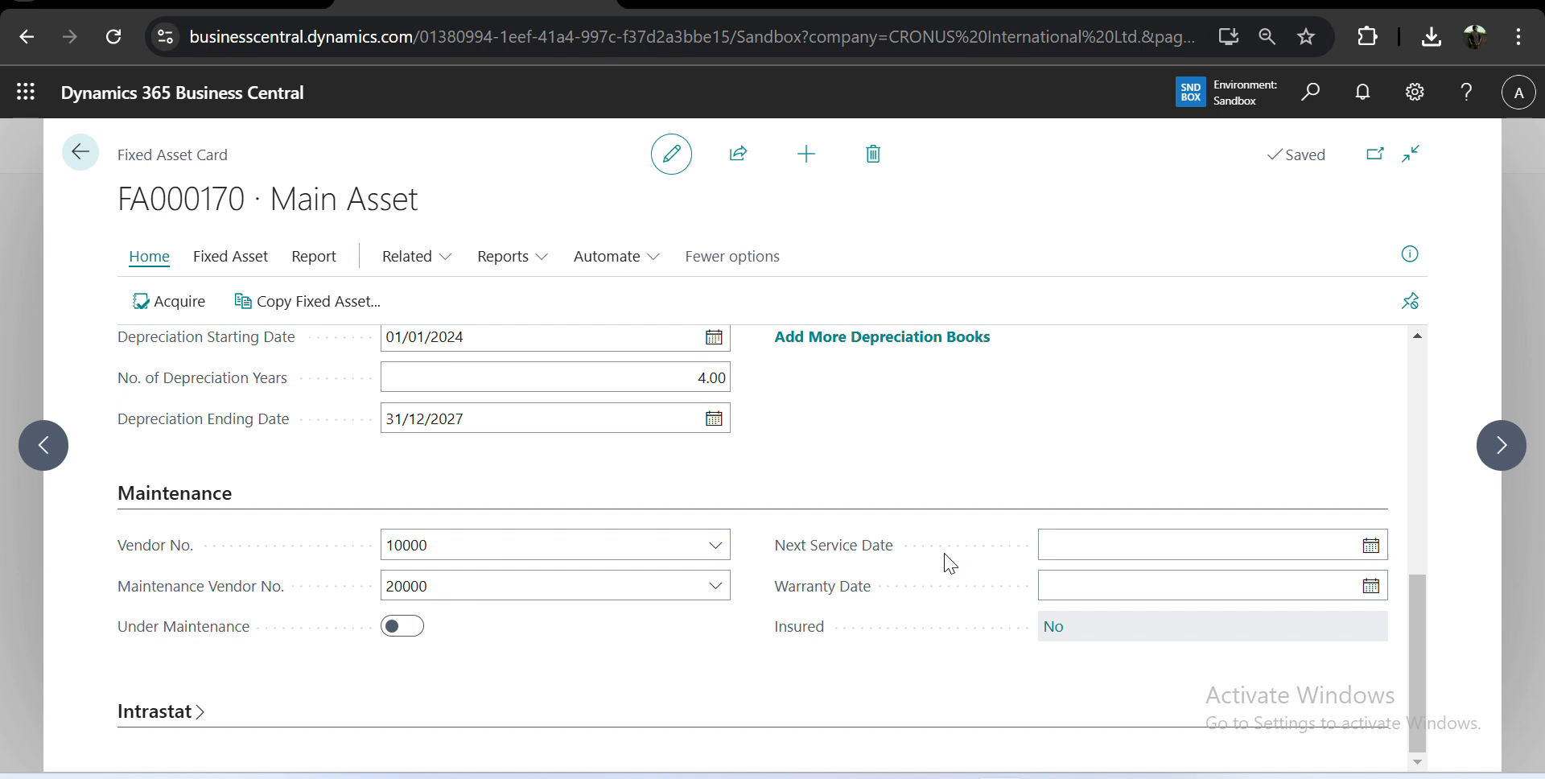
Examine the Next Service Date field and read the help description of the Warranty Date field in the Maintenance section.
{"action": "left_click", "coordinate": [1157, 579]}
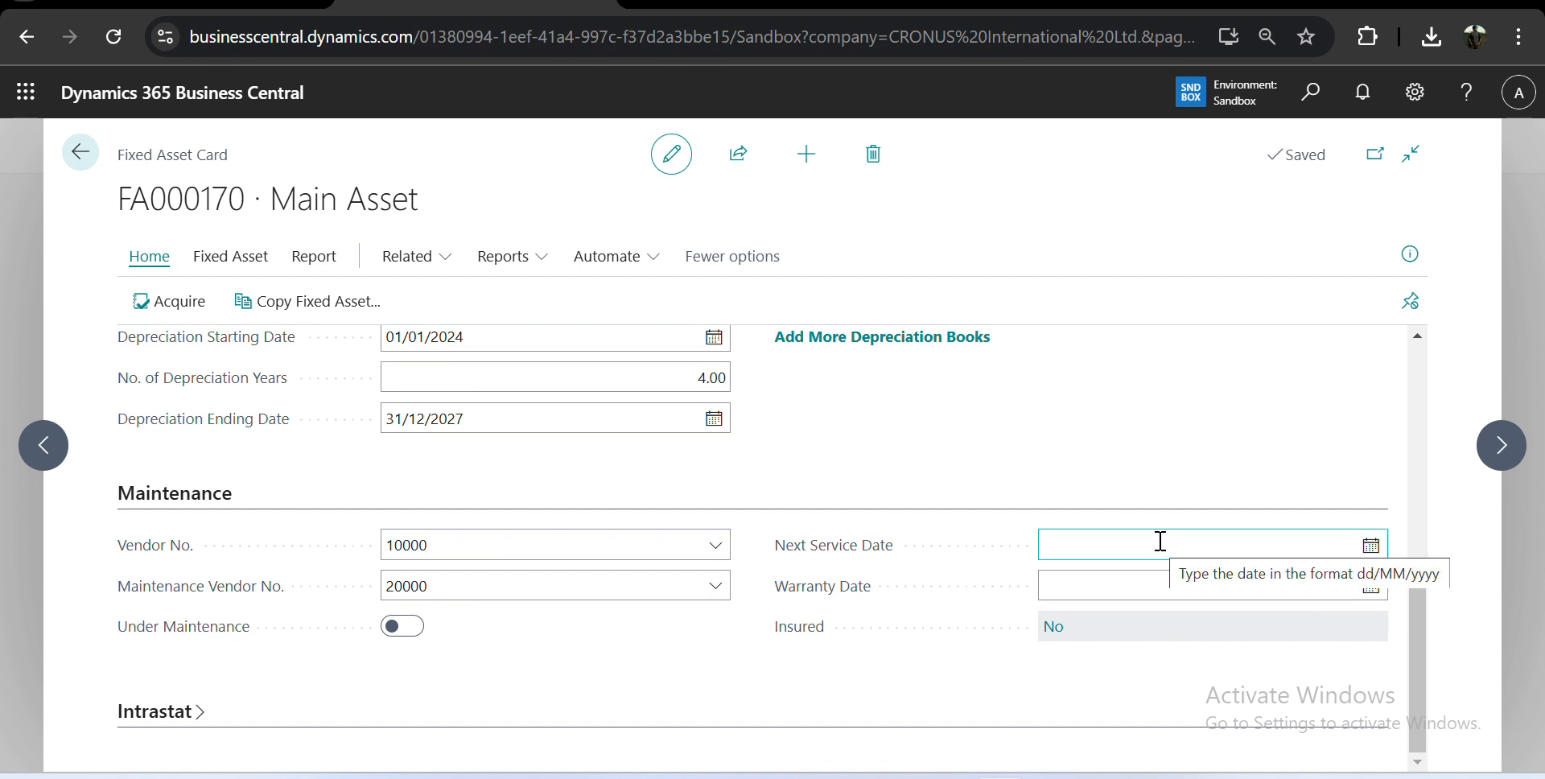
{"action": "mouse_move", "coordinate": [868, 600]}
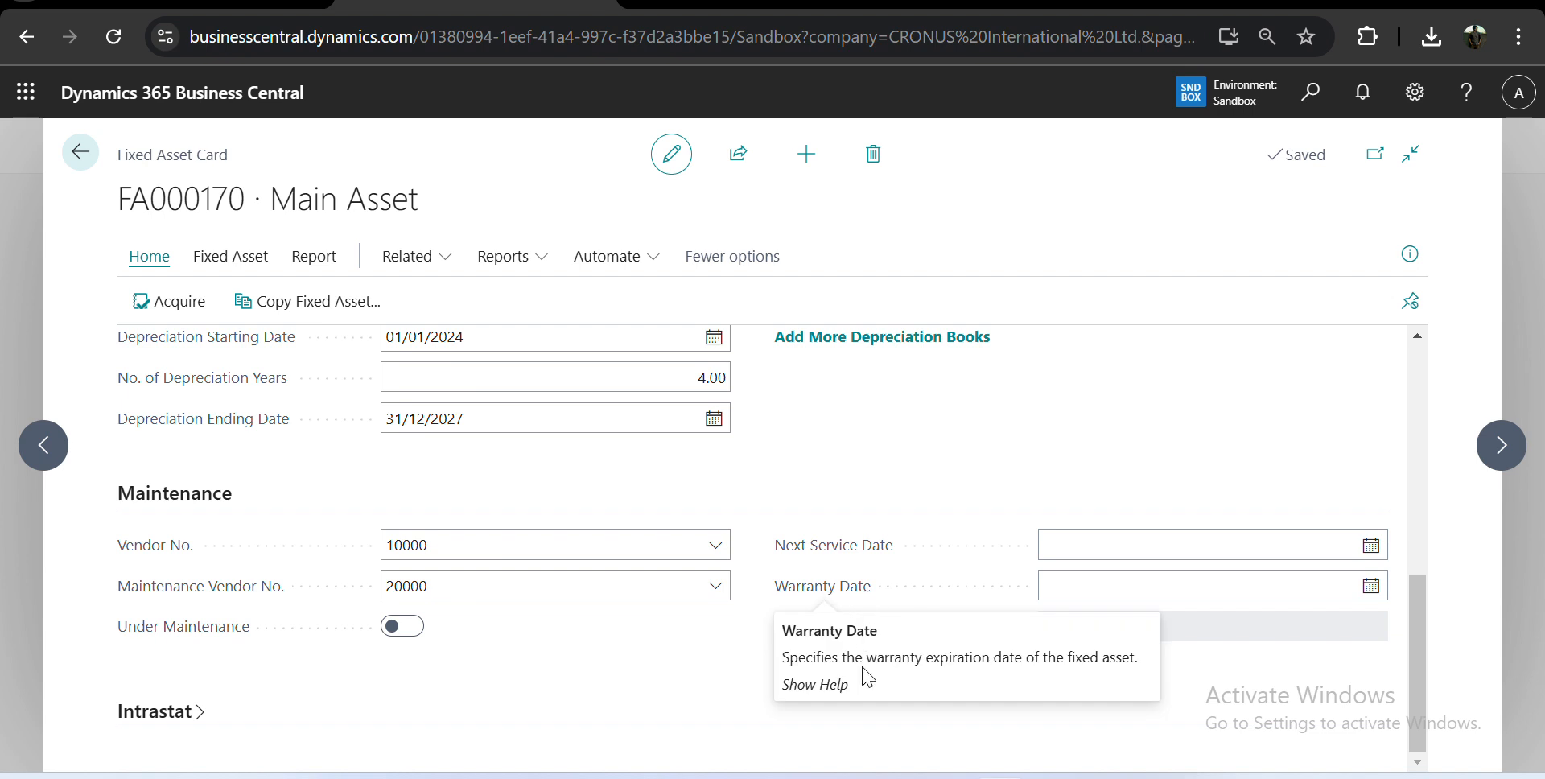
{"action": "left_click_drag", "start_coordinate": [873, 660], "coordinate": [1149, 668]}
{"action": "left_click", "coordinate": [1149, 668]}
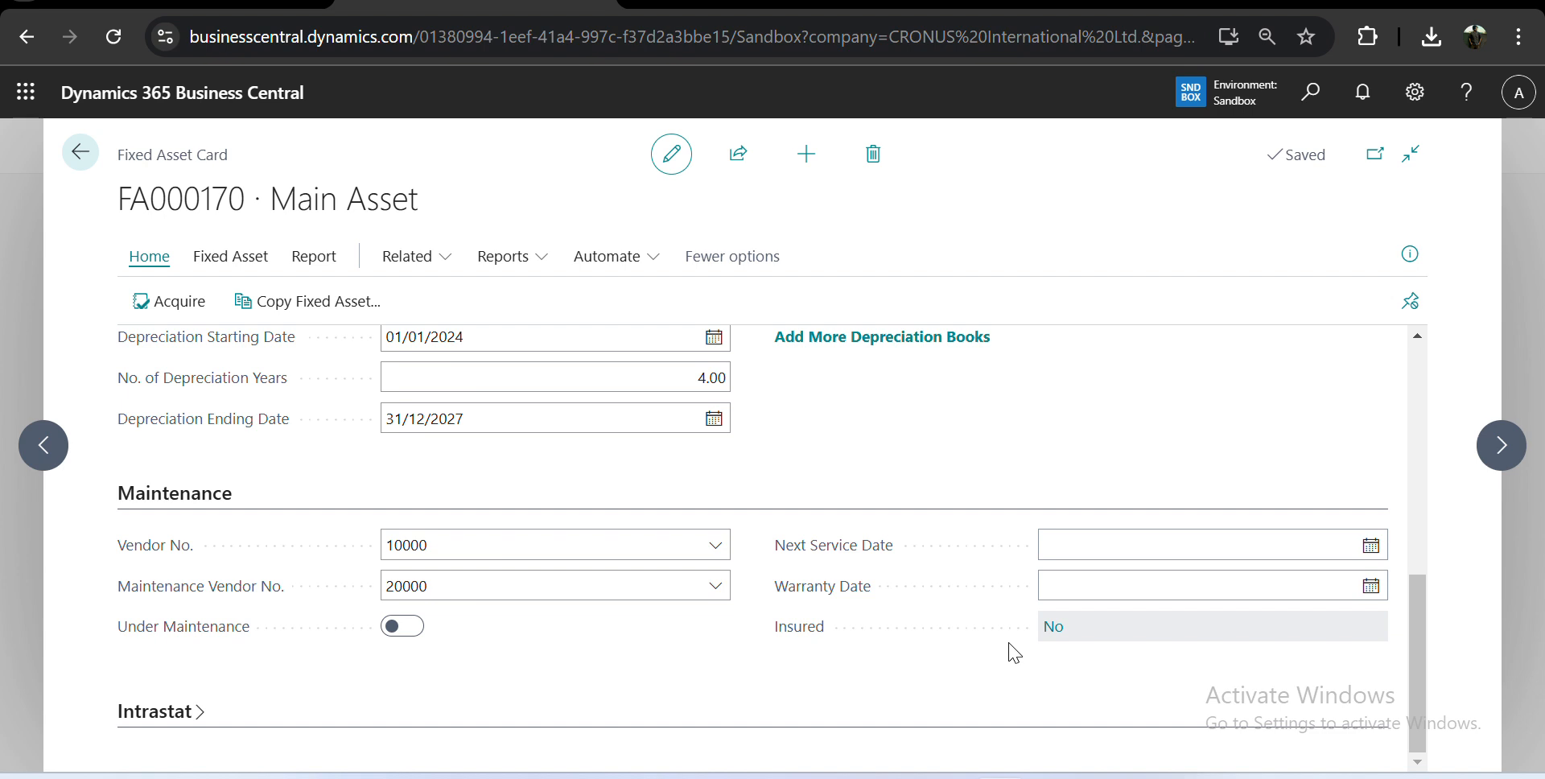
View the insurance coverage ledger entries behind the Insured field of FA000170 and return to its card.
{"action": "left_click", "coordinate": [1054, 626]}
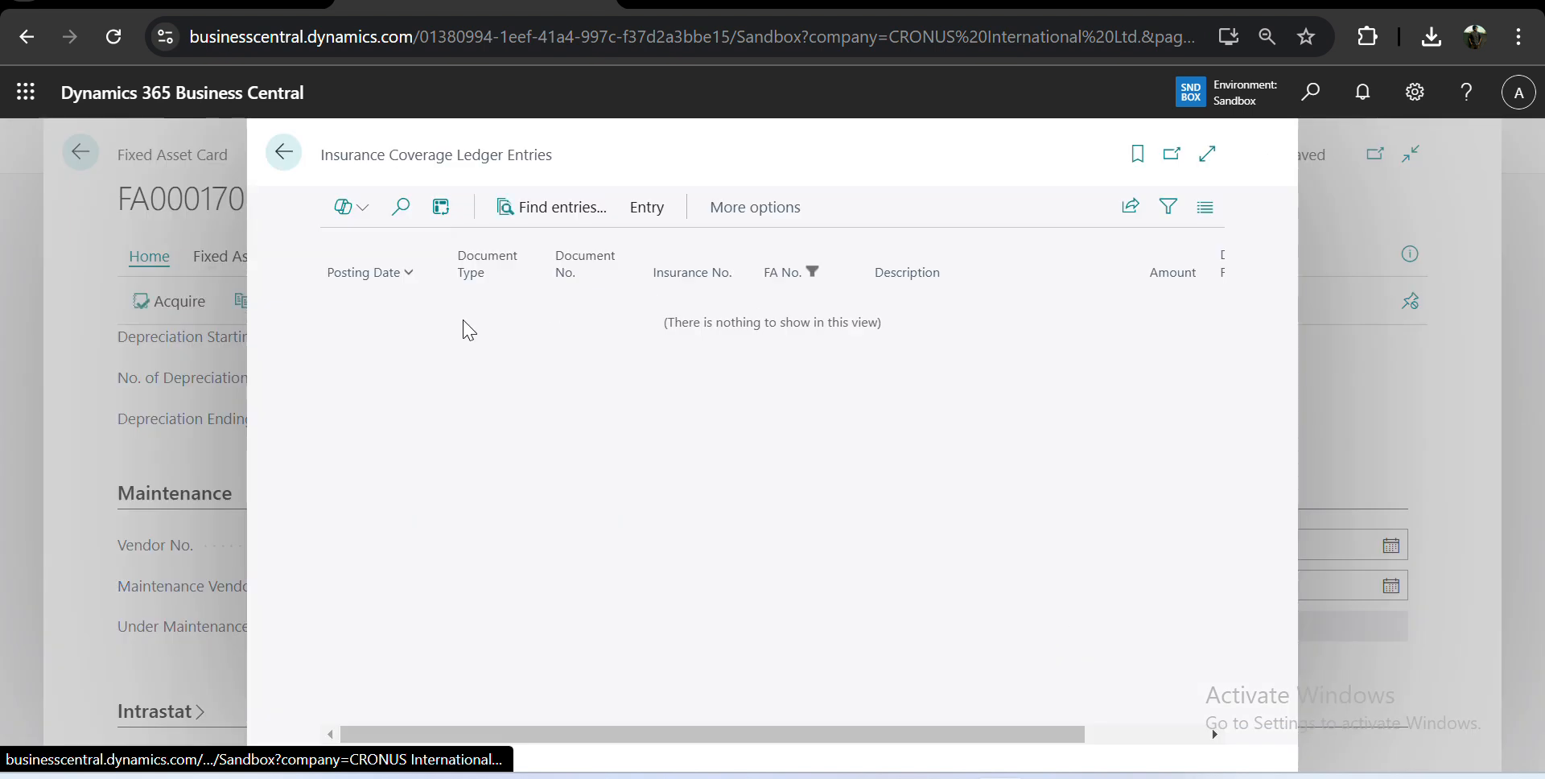
{"action": "triple_click", "coordinate": [328, 153]}
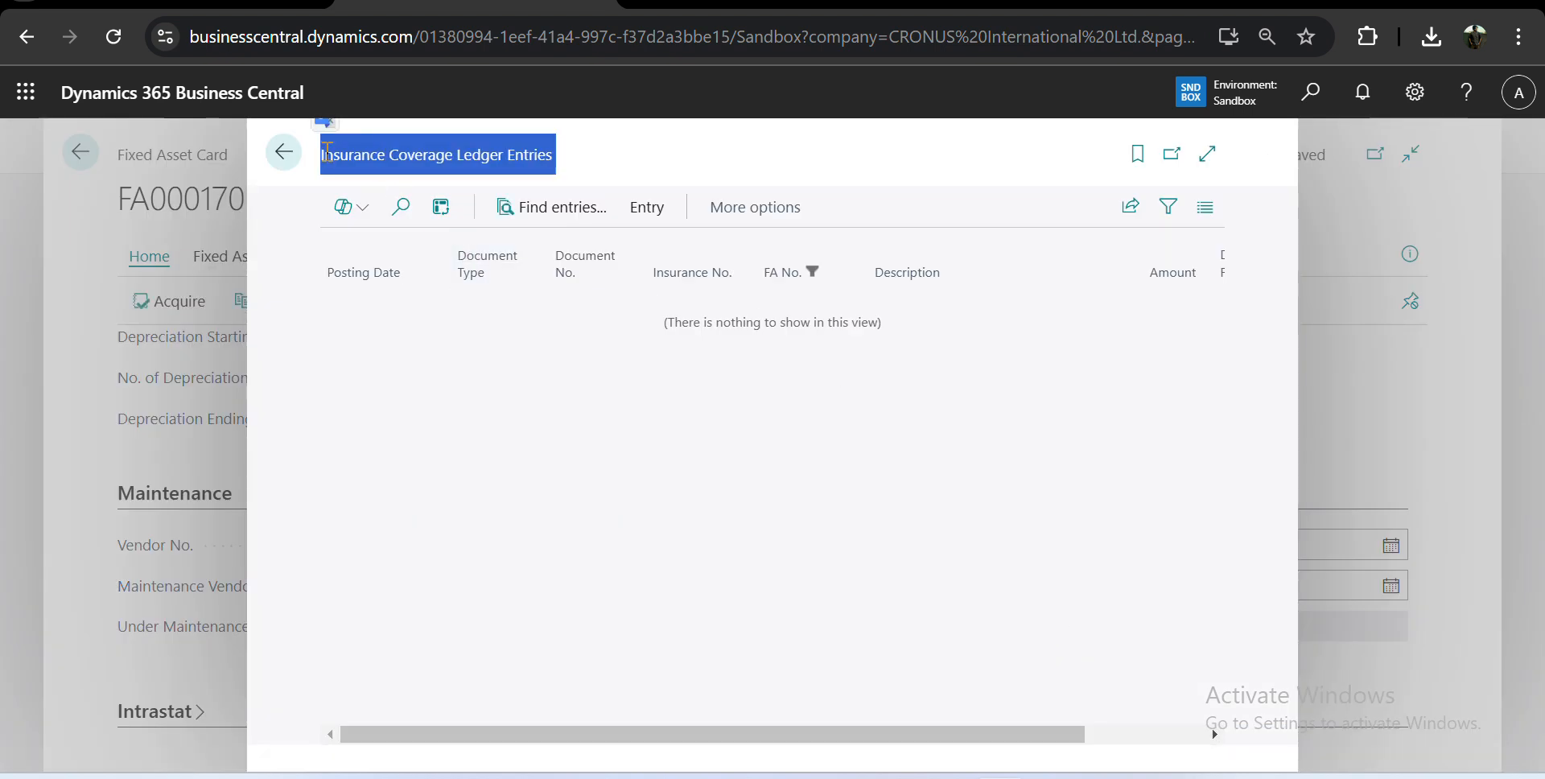
{"action": "left_click", "coordinate": [283, 152]}
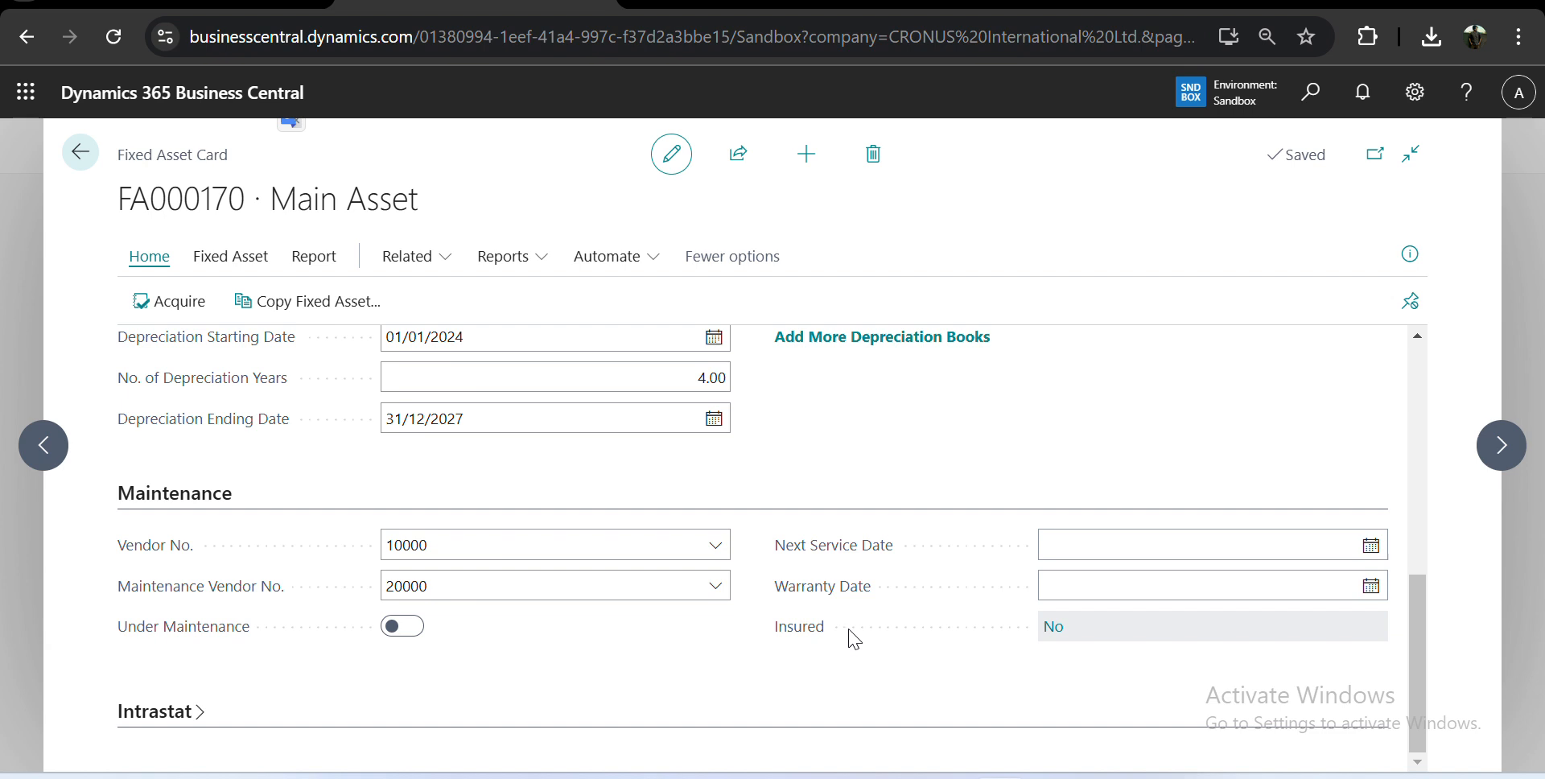
Show the details pane of FA000170 and view the upload option for importing a fixed asset picture, without uploading a file.
{"action": "scroll", "coordinate": [915, 495], "scroll_direction": "up", "scroll_amount": 7}
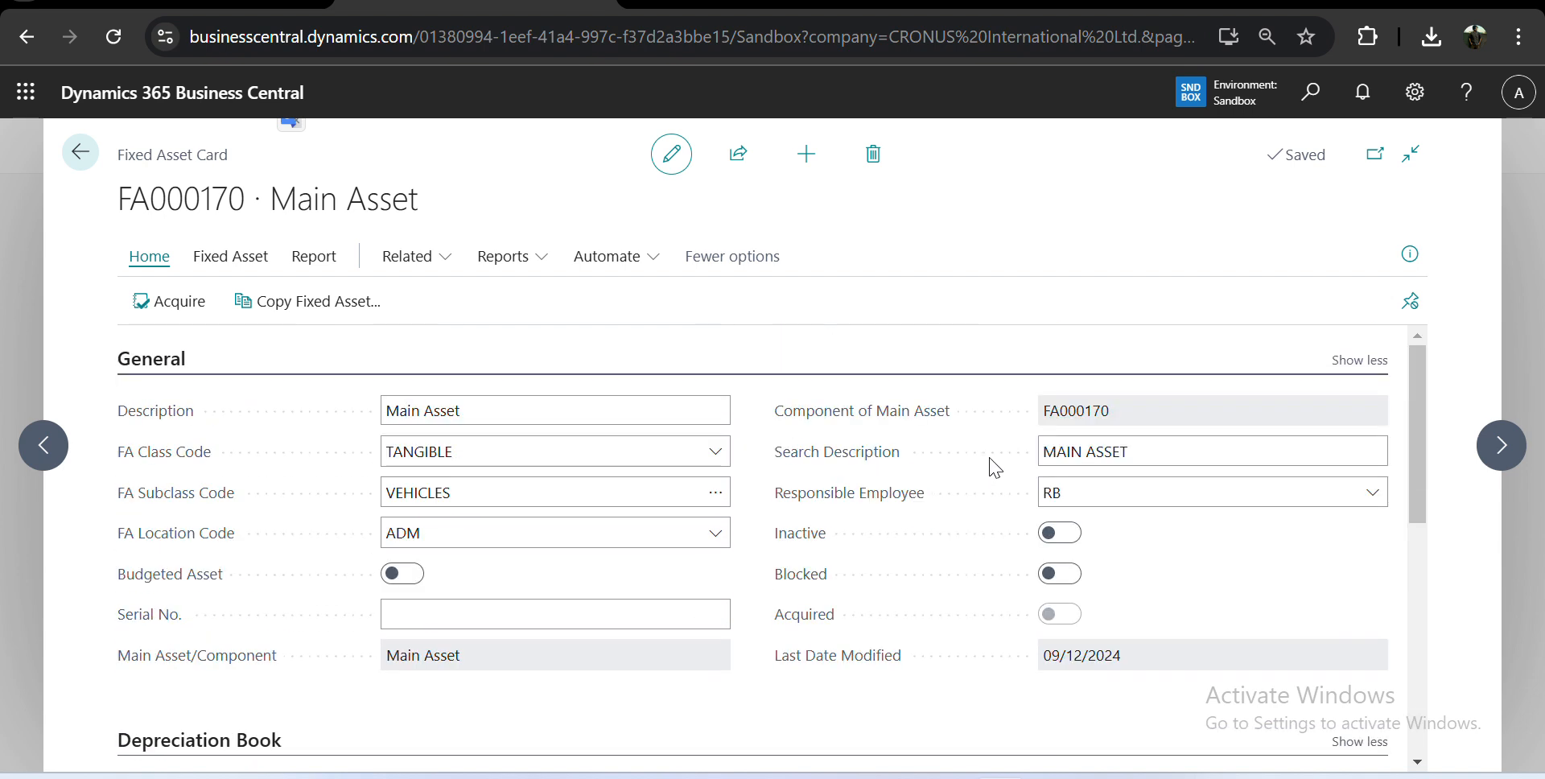
{"action": "left_click", "coordinate": [1410, 253]}
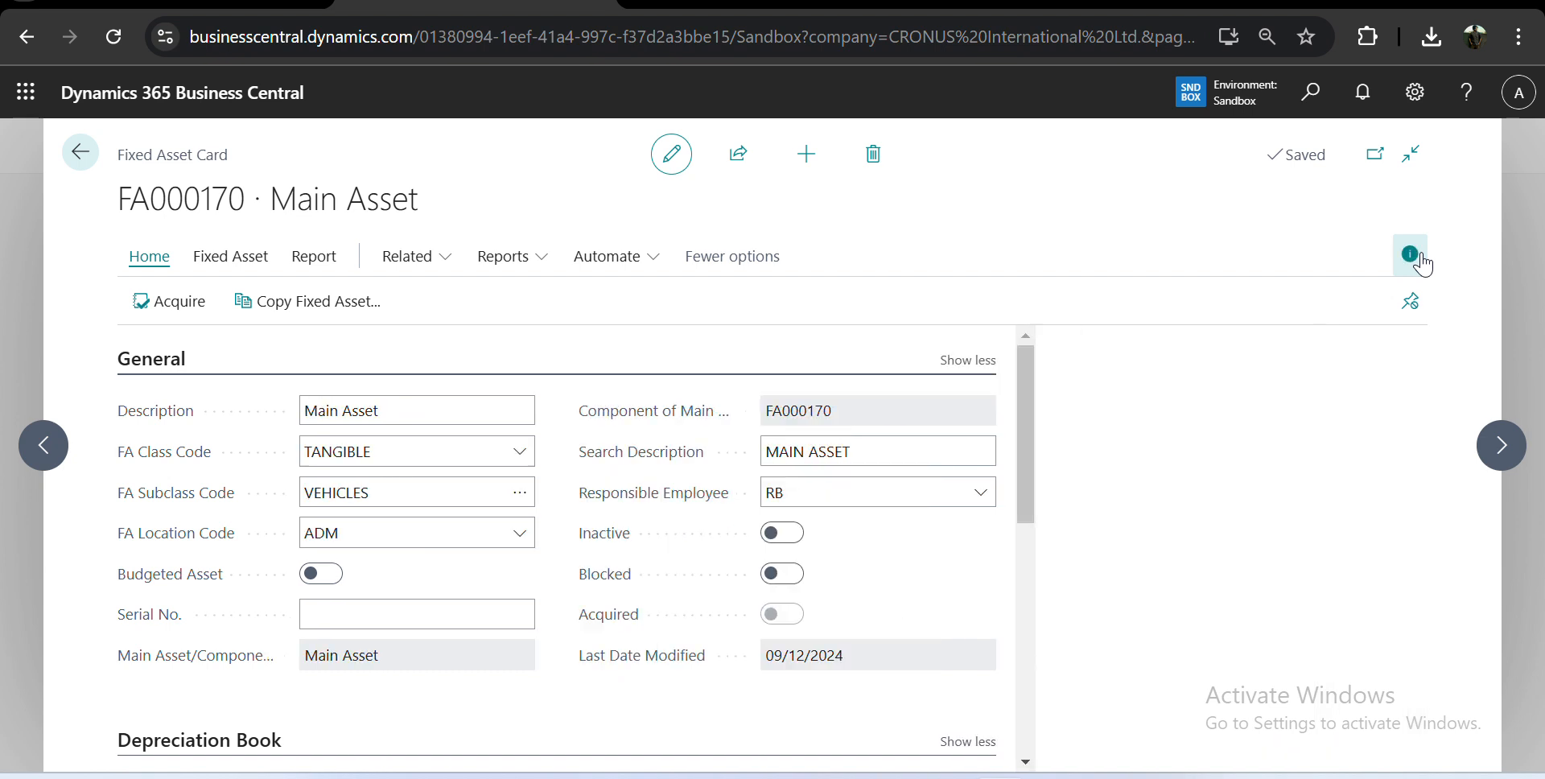
{"action": "left_click", "coordinate": [1060, 356]}
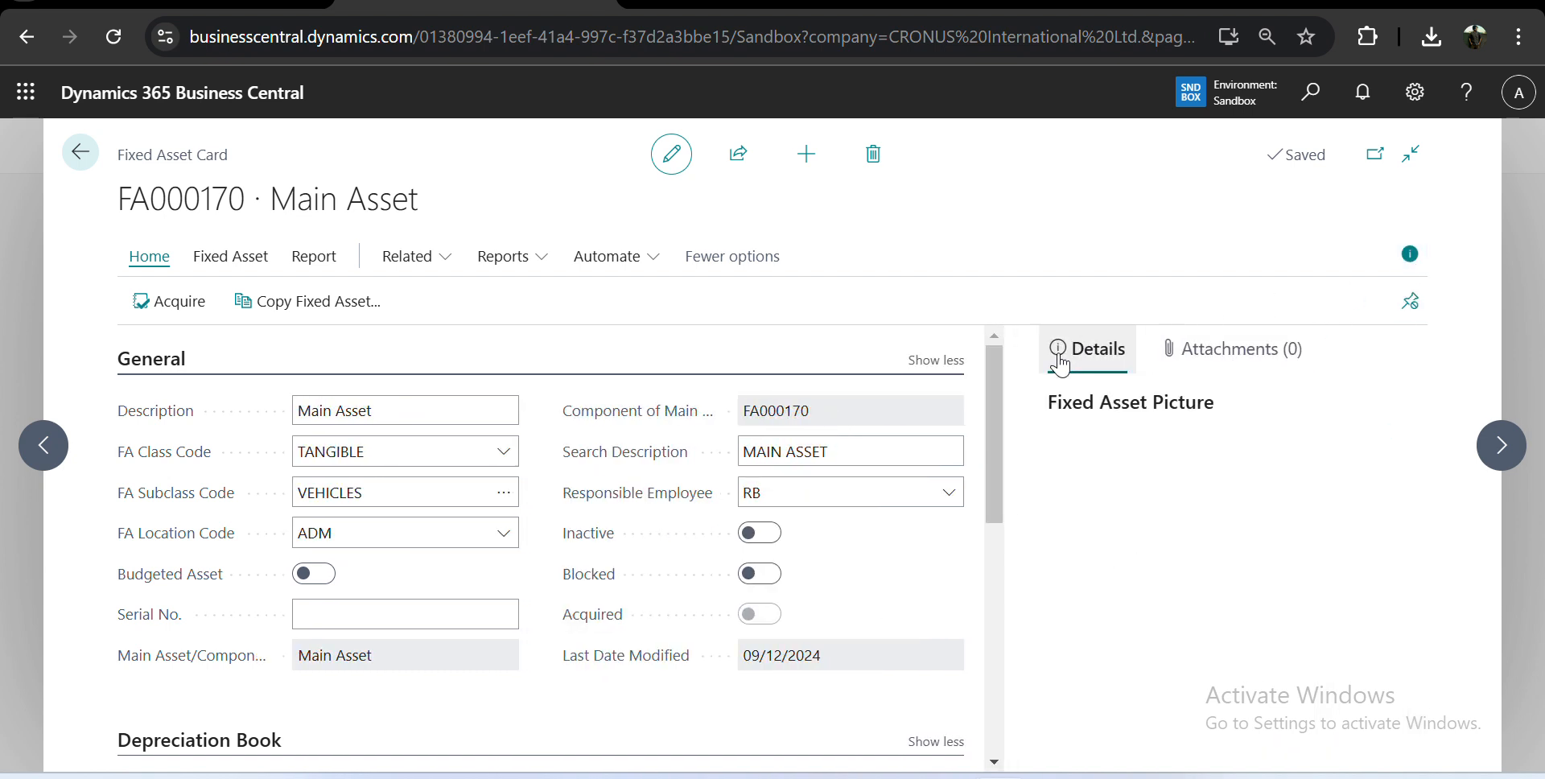
{"action": "left_click", "coordinate": [1224, 405]}
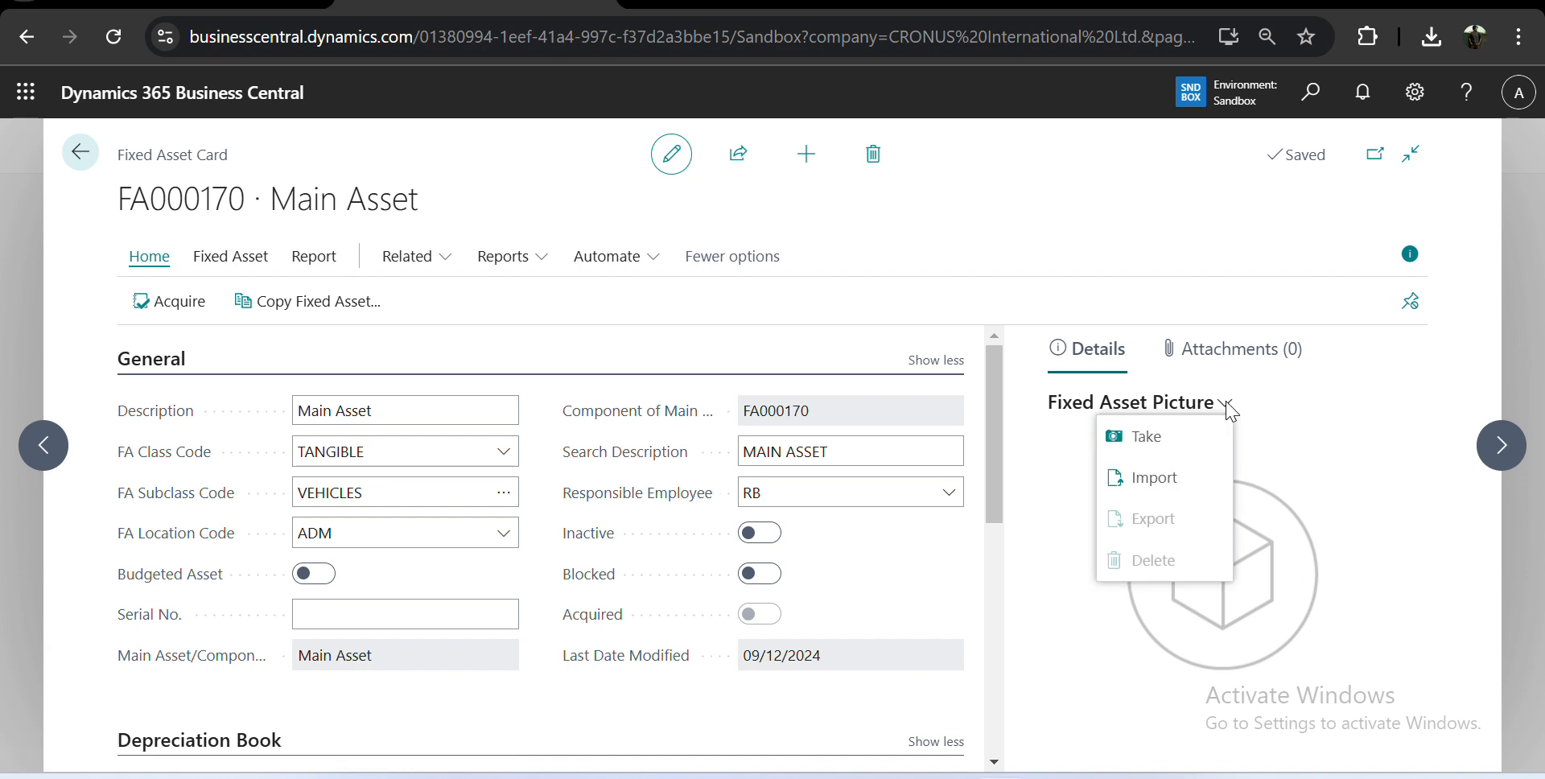
{"action": "left_click", "coordinate": [1182, 486]}
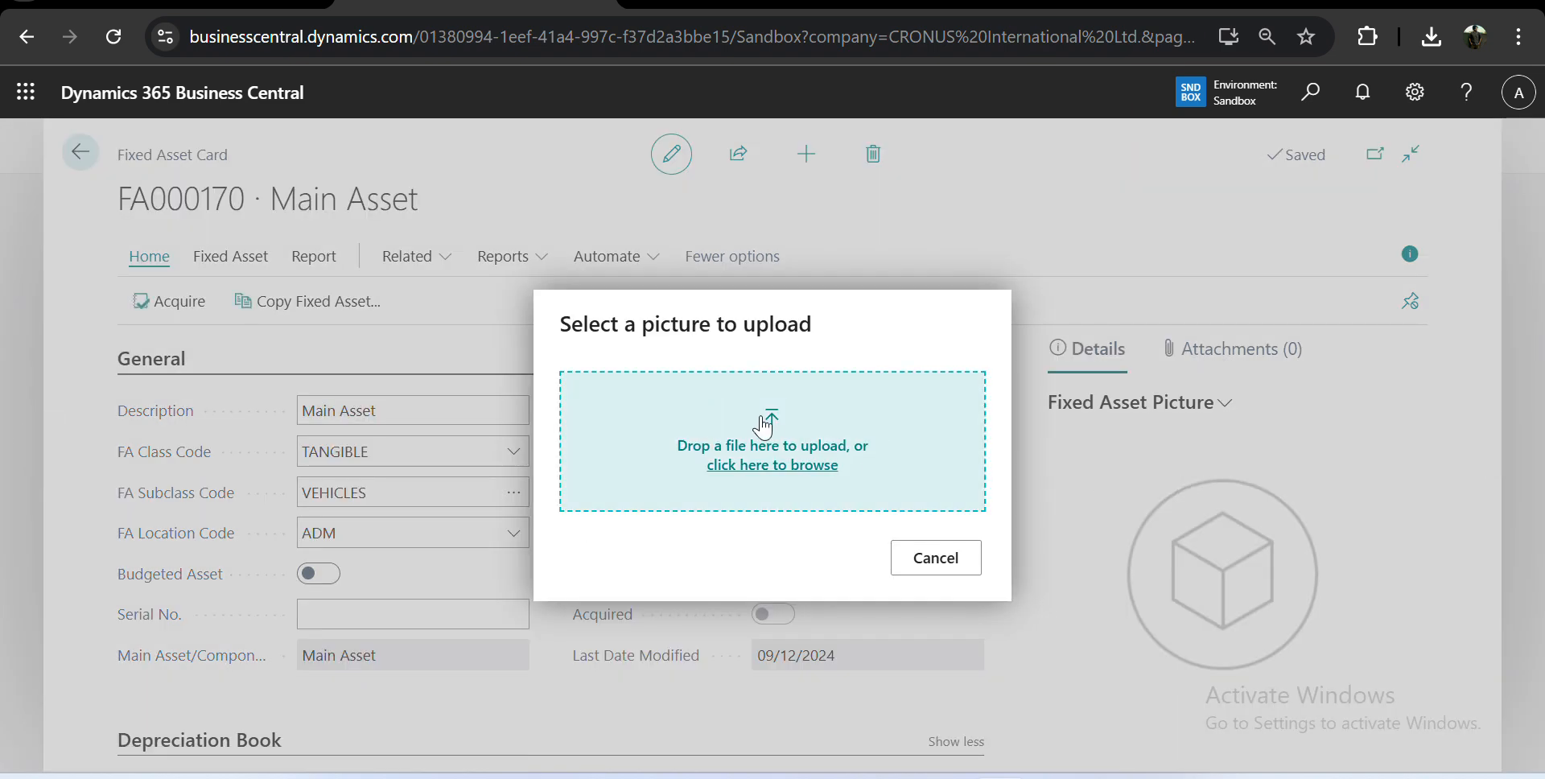
{"action": "left_click", "coordinate": [764, 427]}
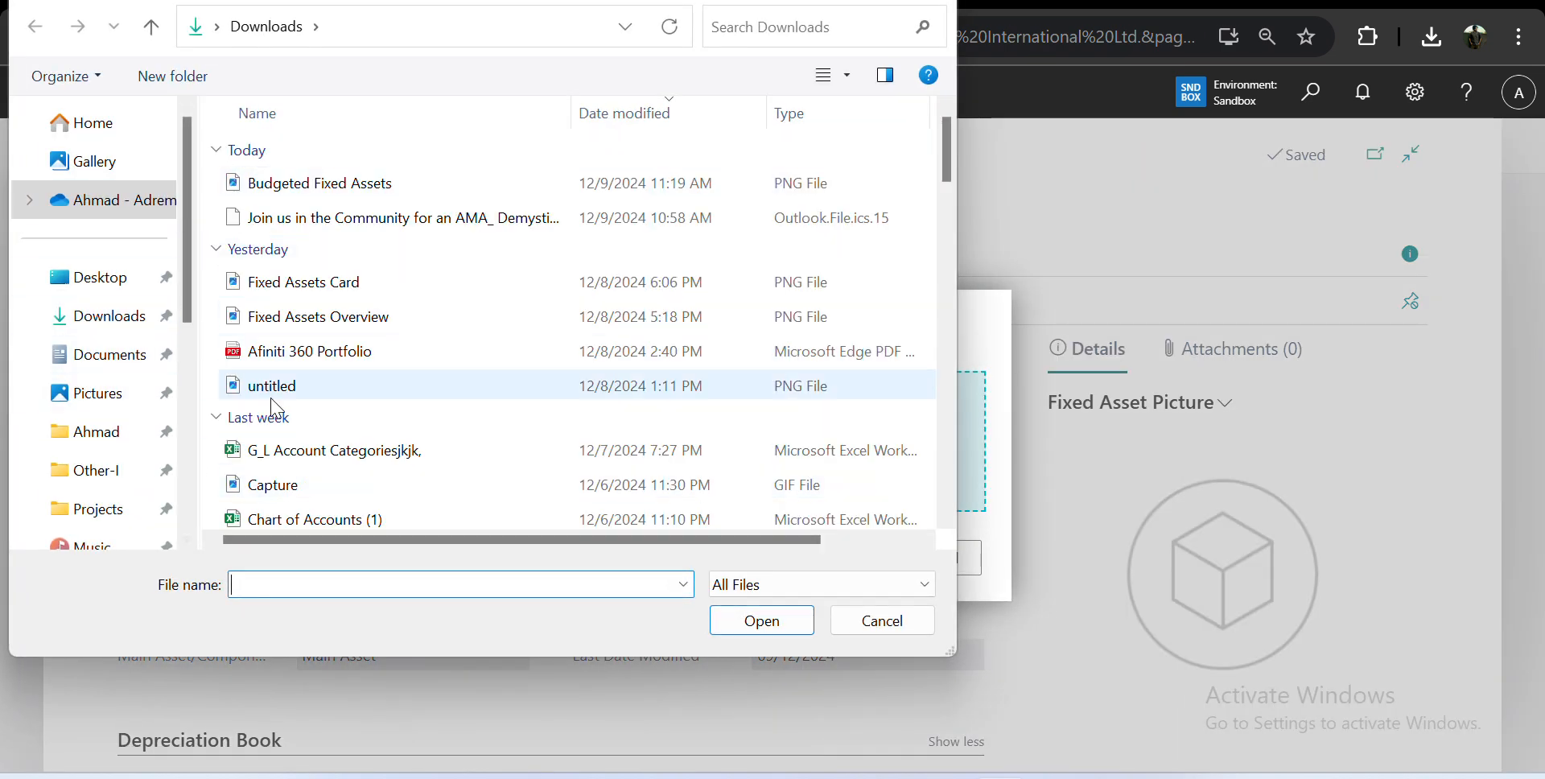
{"action": "key", "text": "Escape"}
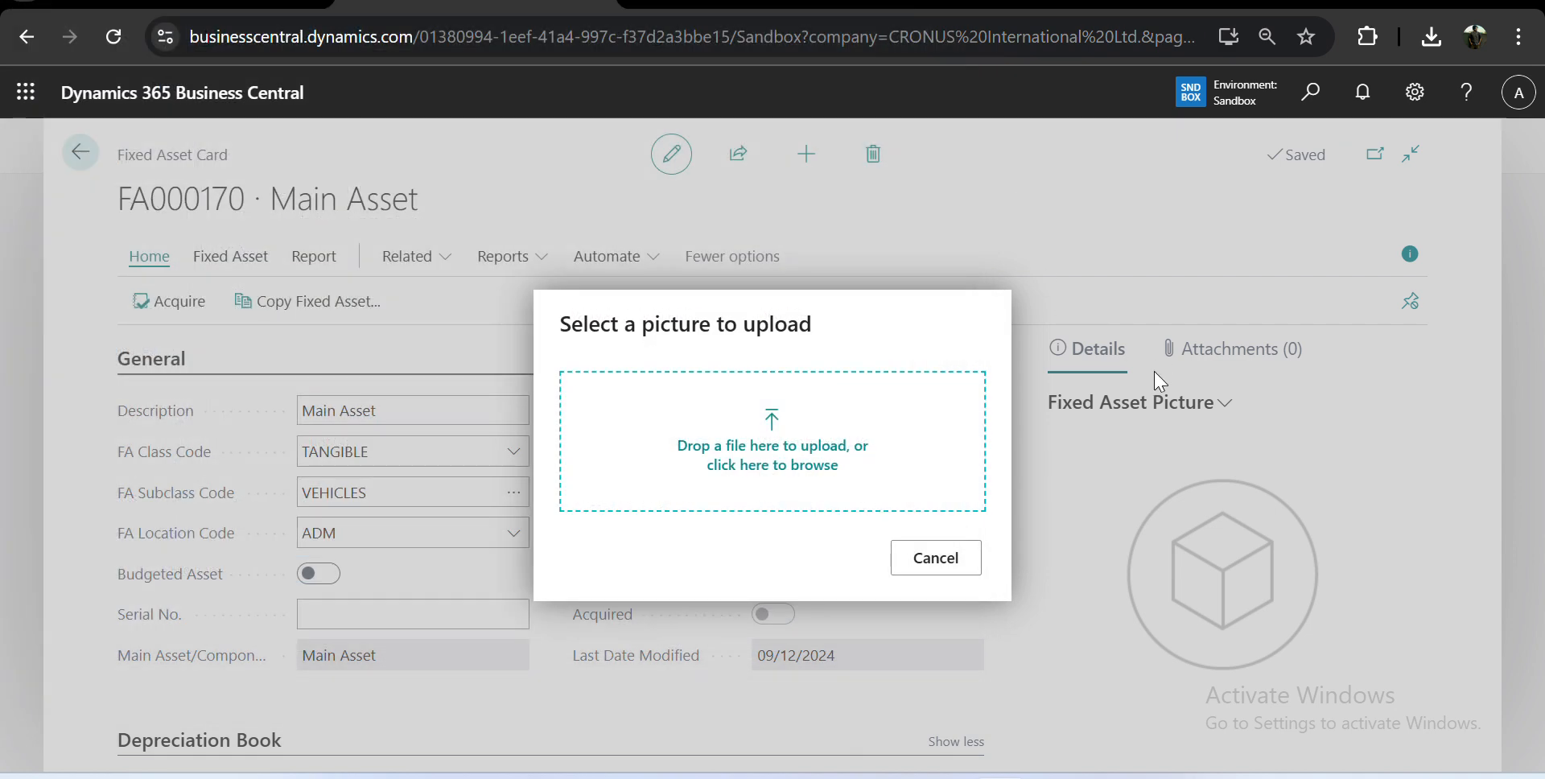
{"action": "left_click", "coordinate": [955, 577]}
Add the note "Test Fixed Assets for the Video" to the attachments of FA000170.
{"action": "left_click", "coordinate": [1268, 364]}
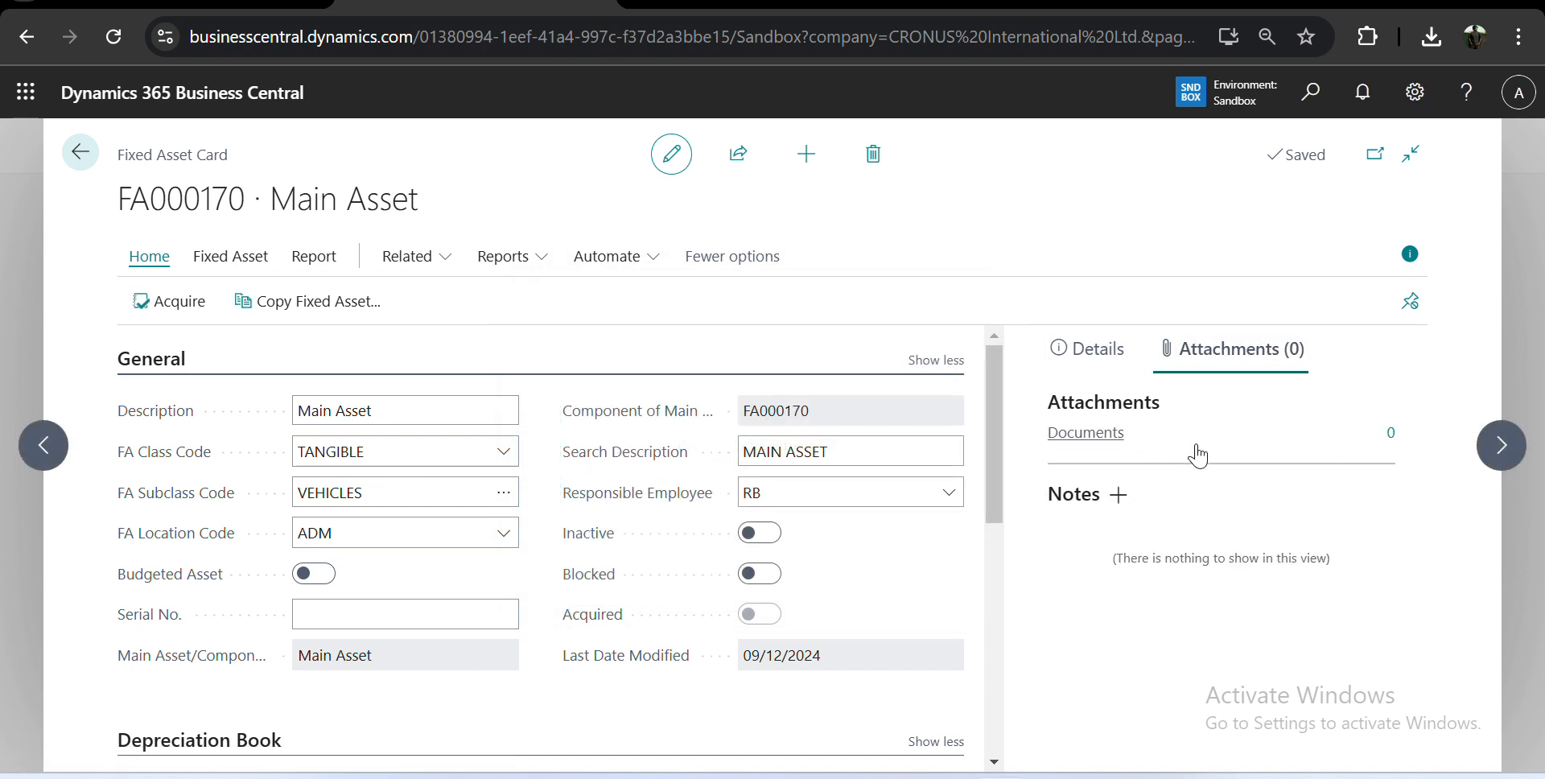
{"action": "left_click", "coordinate": [1116, 495]}
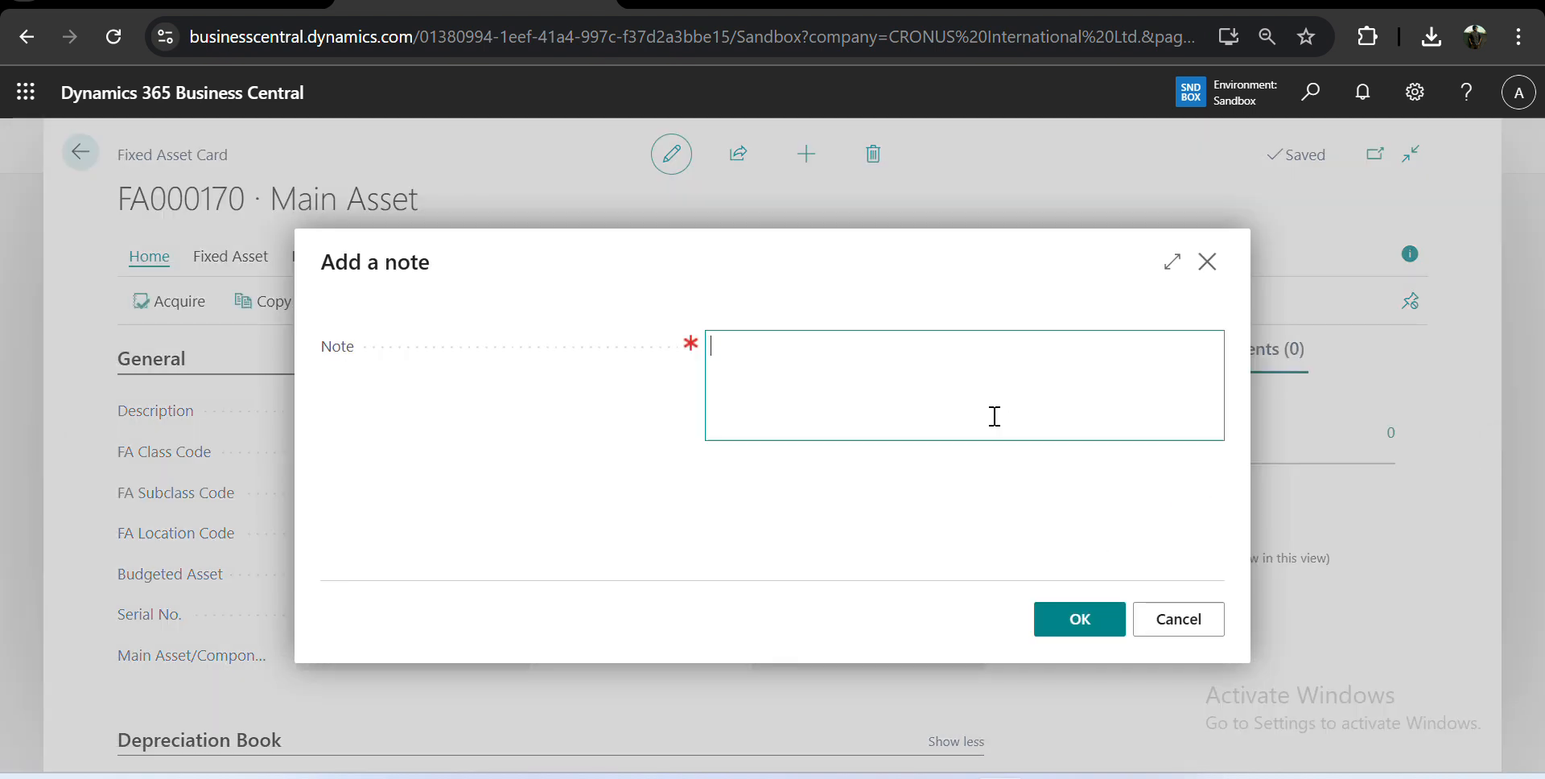
{"action": "type", "text": "Test Fixed Assets for the Video"}
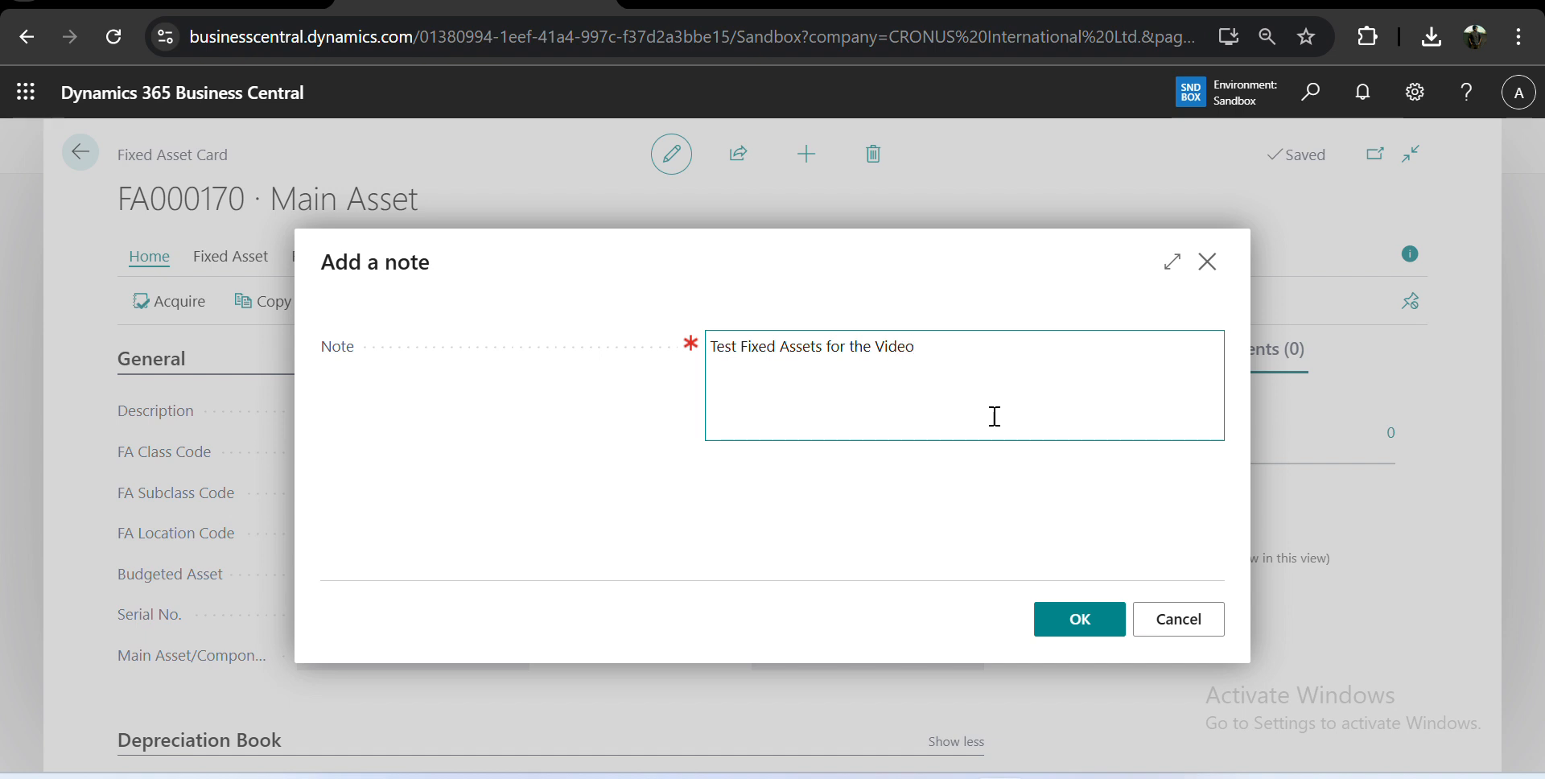
{"action": "left_click", "coordinate": [1059, 631]}
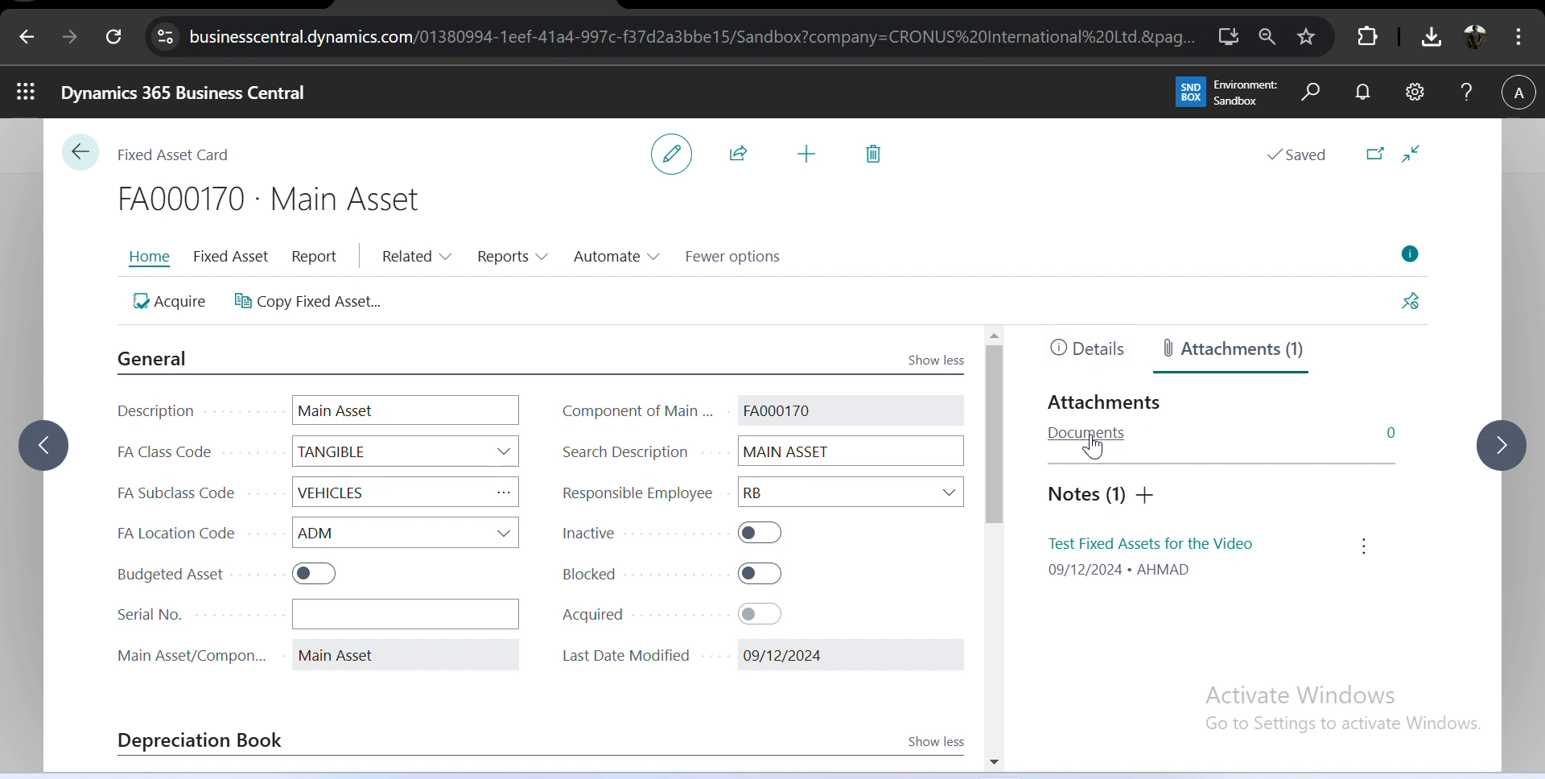
View the Attached Documents list of FA000170 and its file upload dialog, and close both without attaching a file.
{"action": "left_click", "coordinate": [1390, 434]}
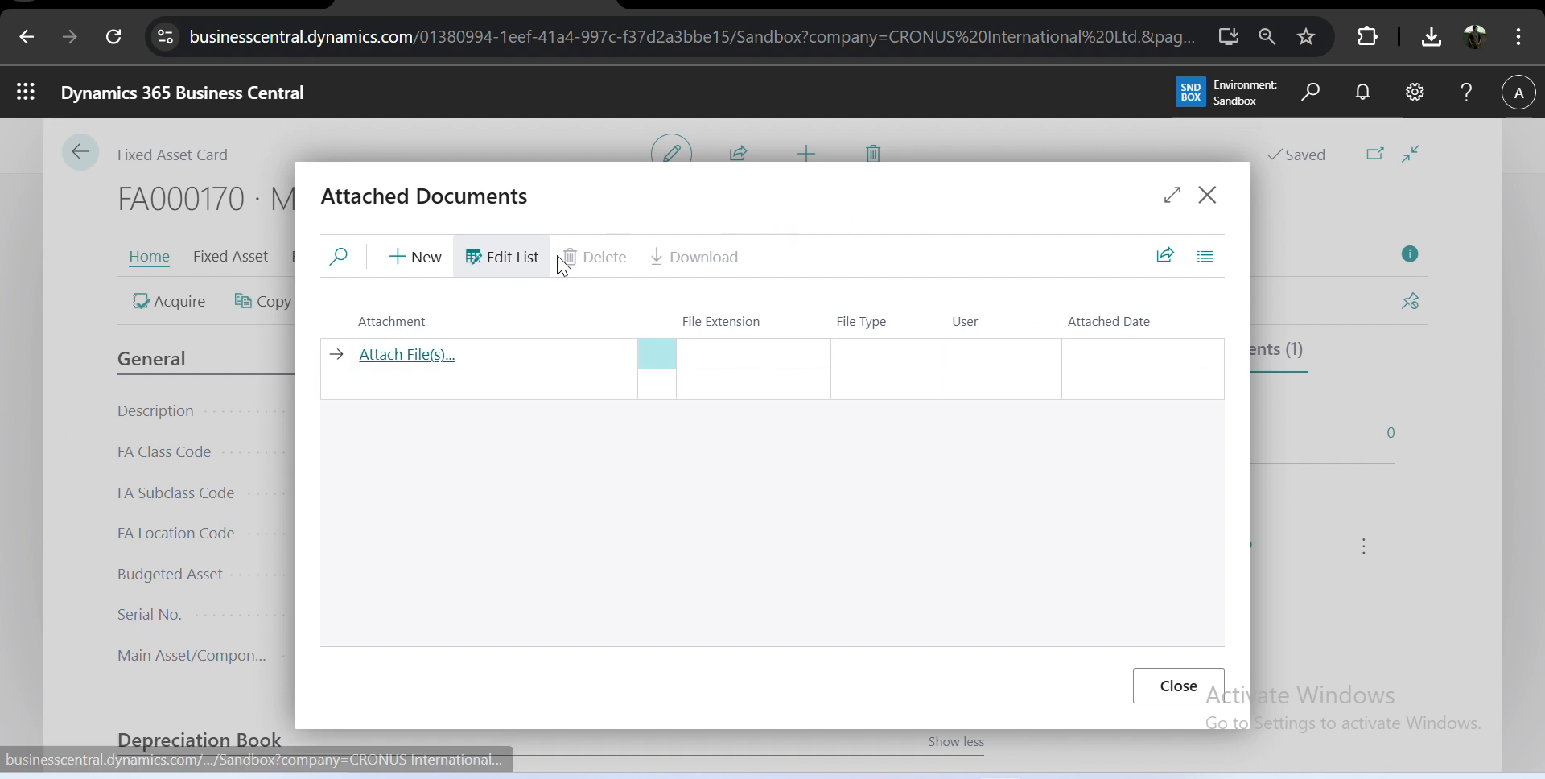
{"action": "left_click", "coordinate": [395, 358]}
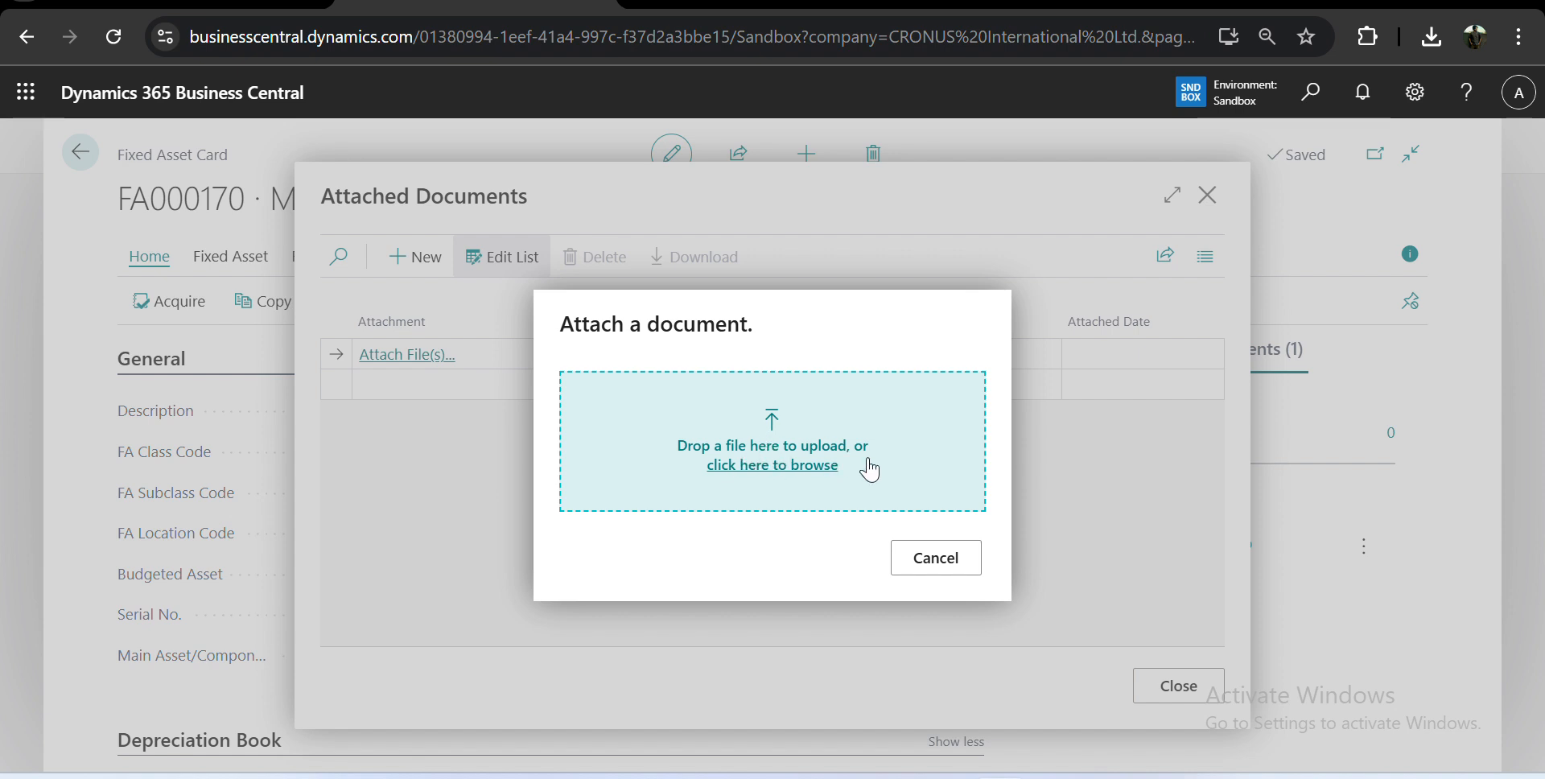
{"action": "left_click", "coordinate": [932, 556]}
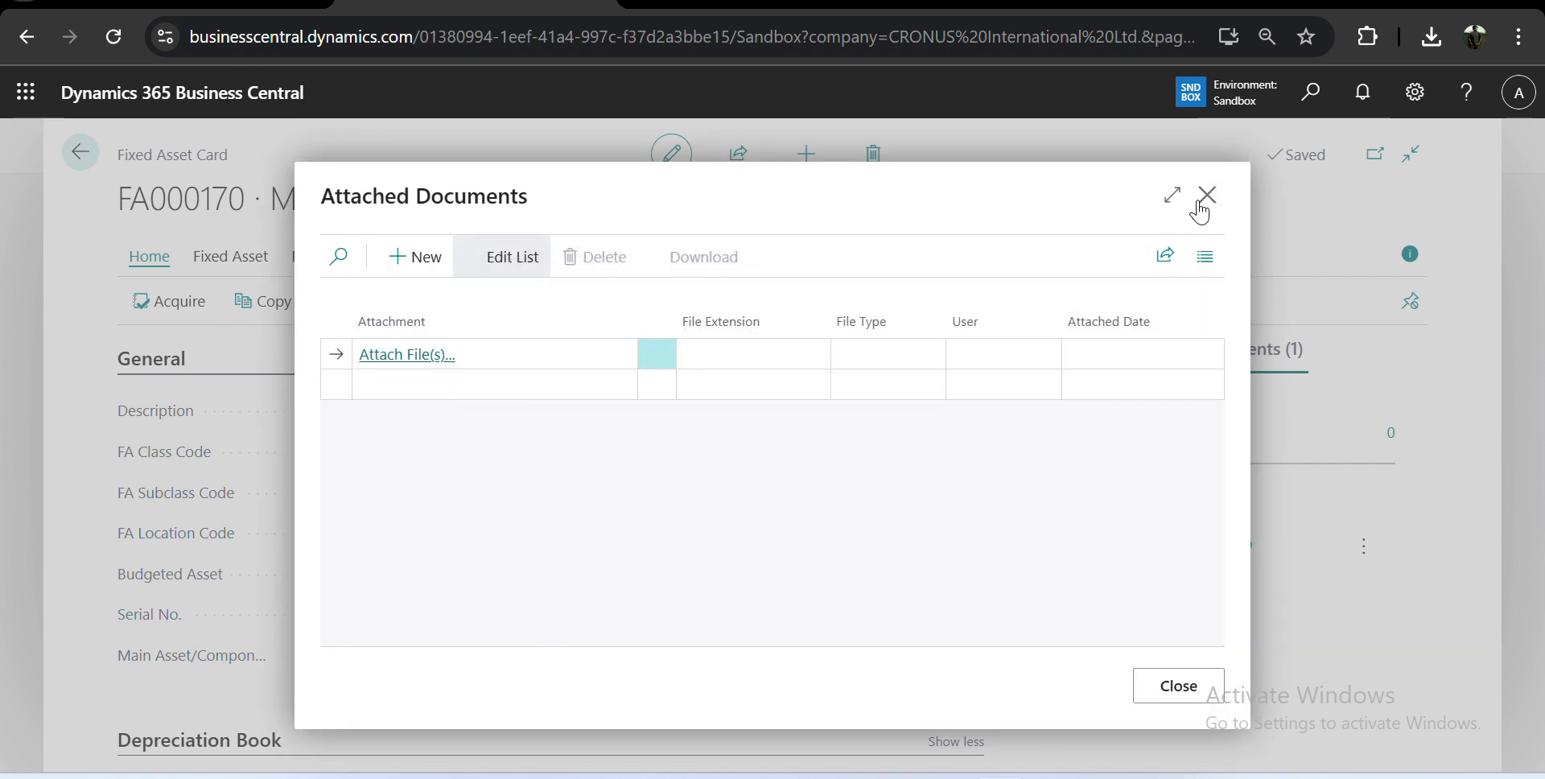
{"action": "left_click", "coordinate": [1207, 196]}
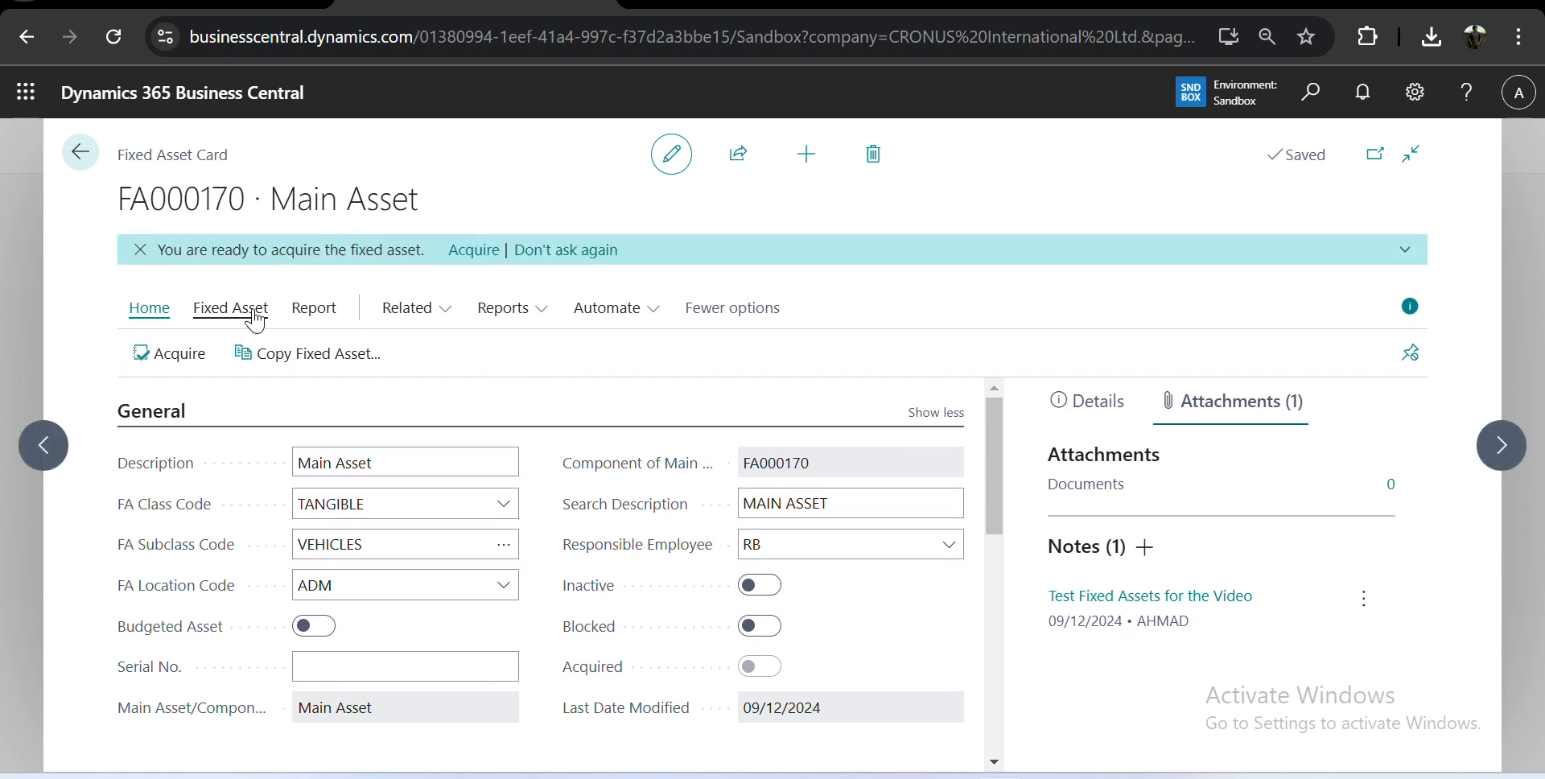
View the attached documents through the Fixed Asset actions of FA000170, and hide the details pane.
{"action": "left_click", "coordinate": [256, 319]}
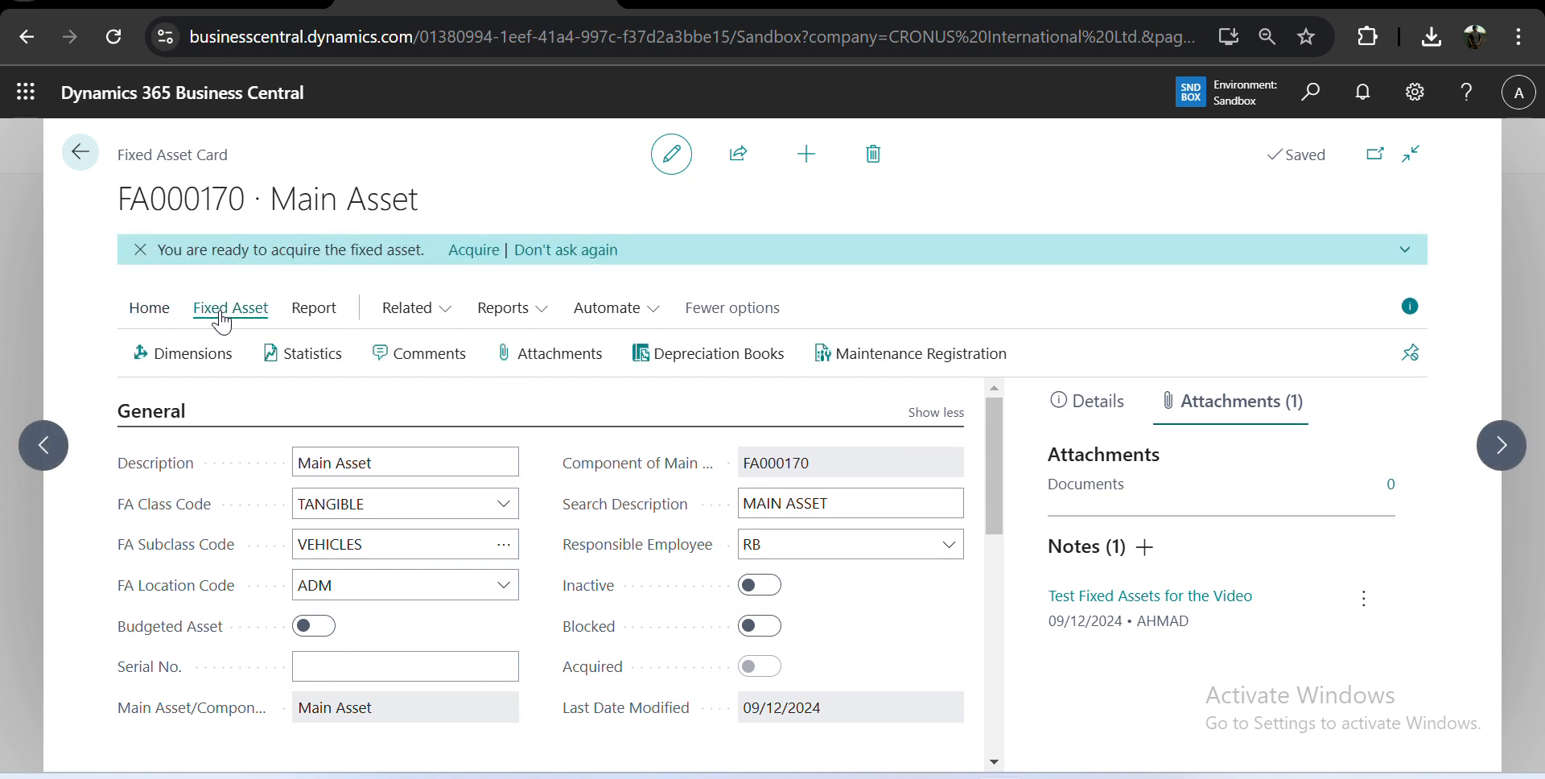
{"action": "left_click", "coordinate": [537, 353]}
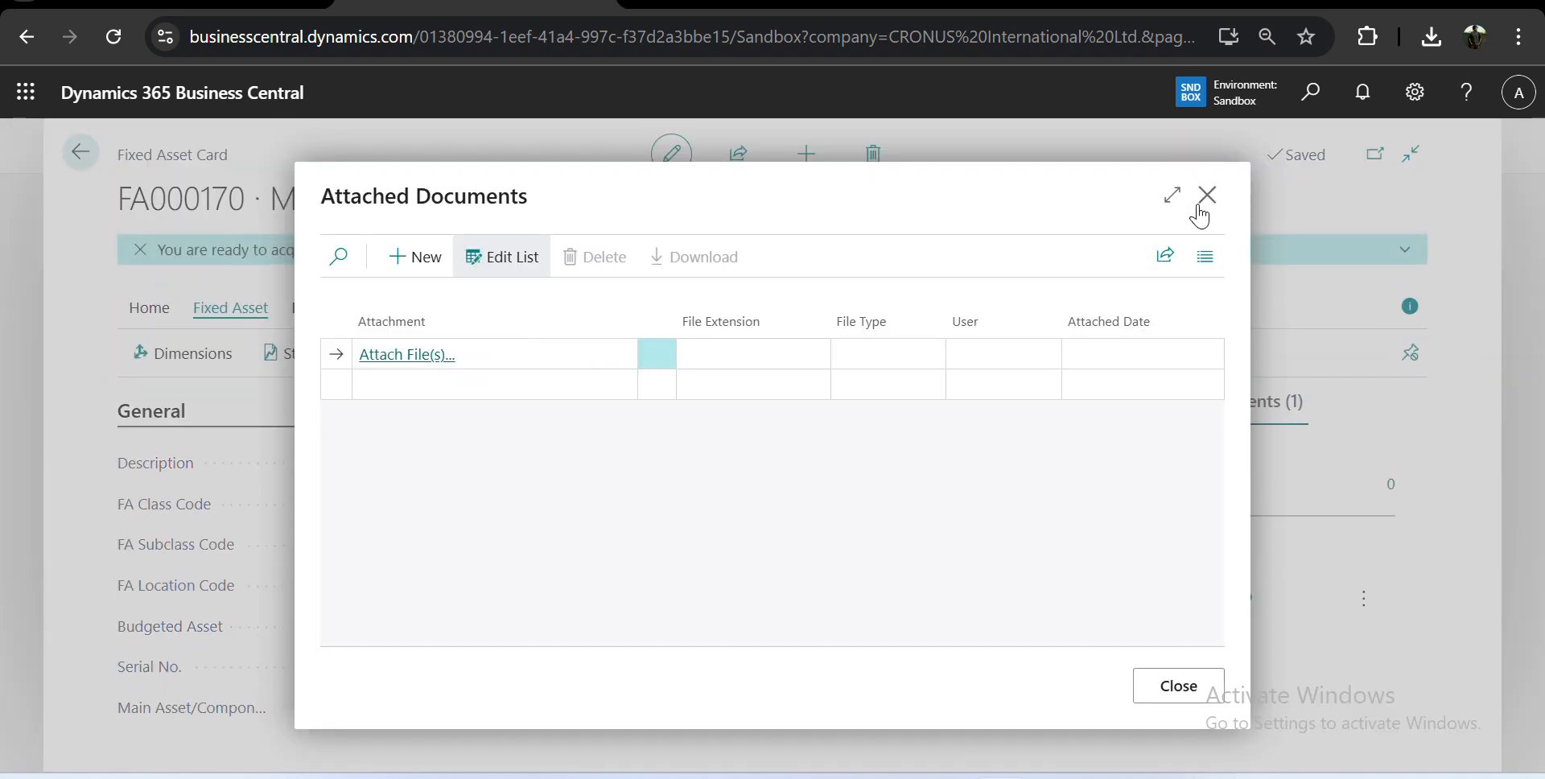
{"action": "left_click", "coordinate": [1206, 196]}
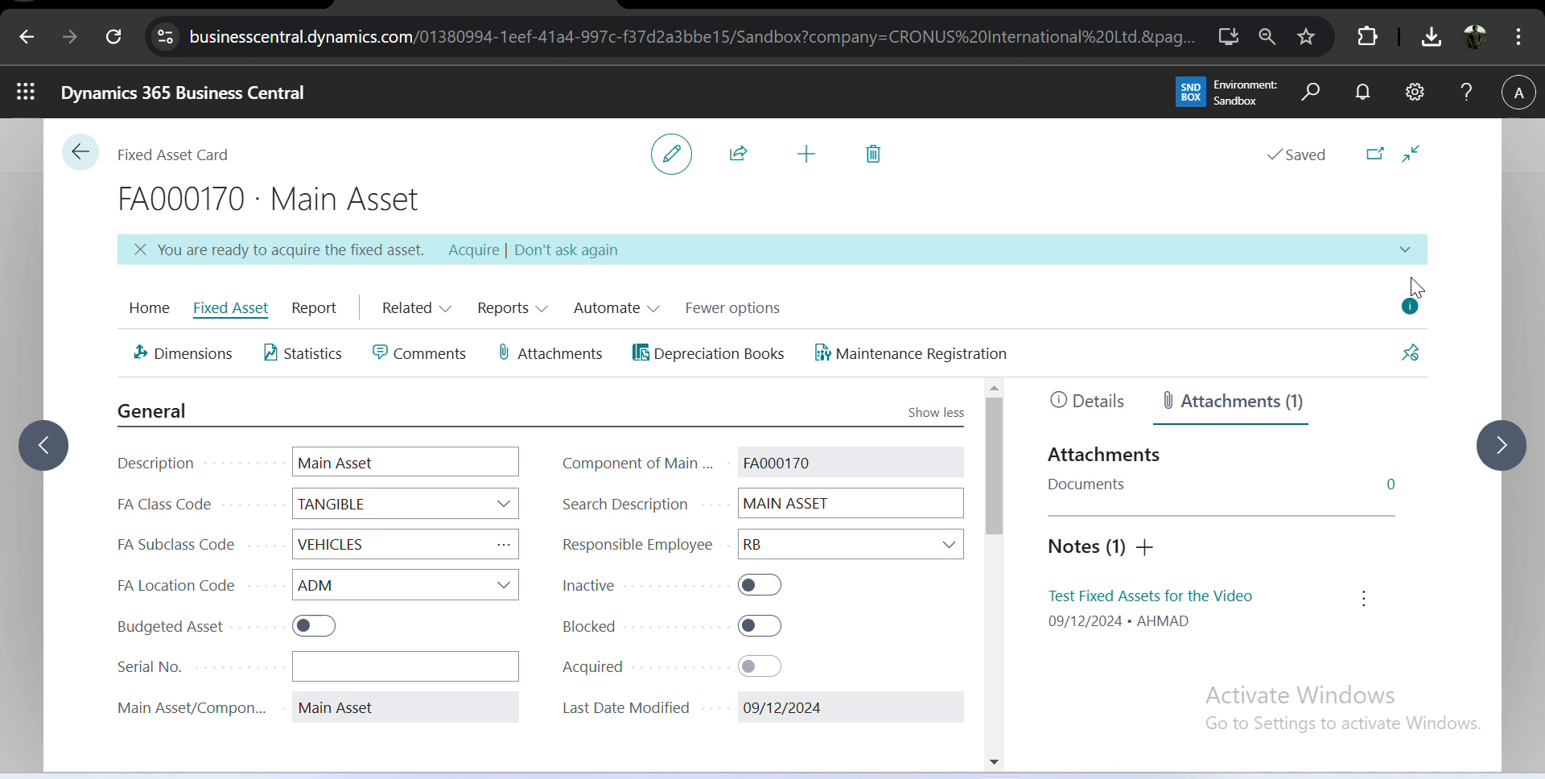
{"action": "left_click", "coordinate": [1410, 306]}
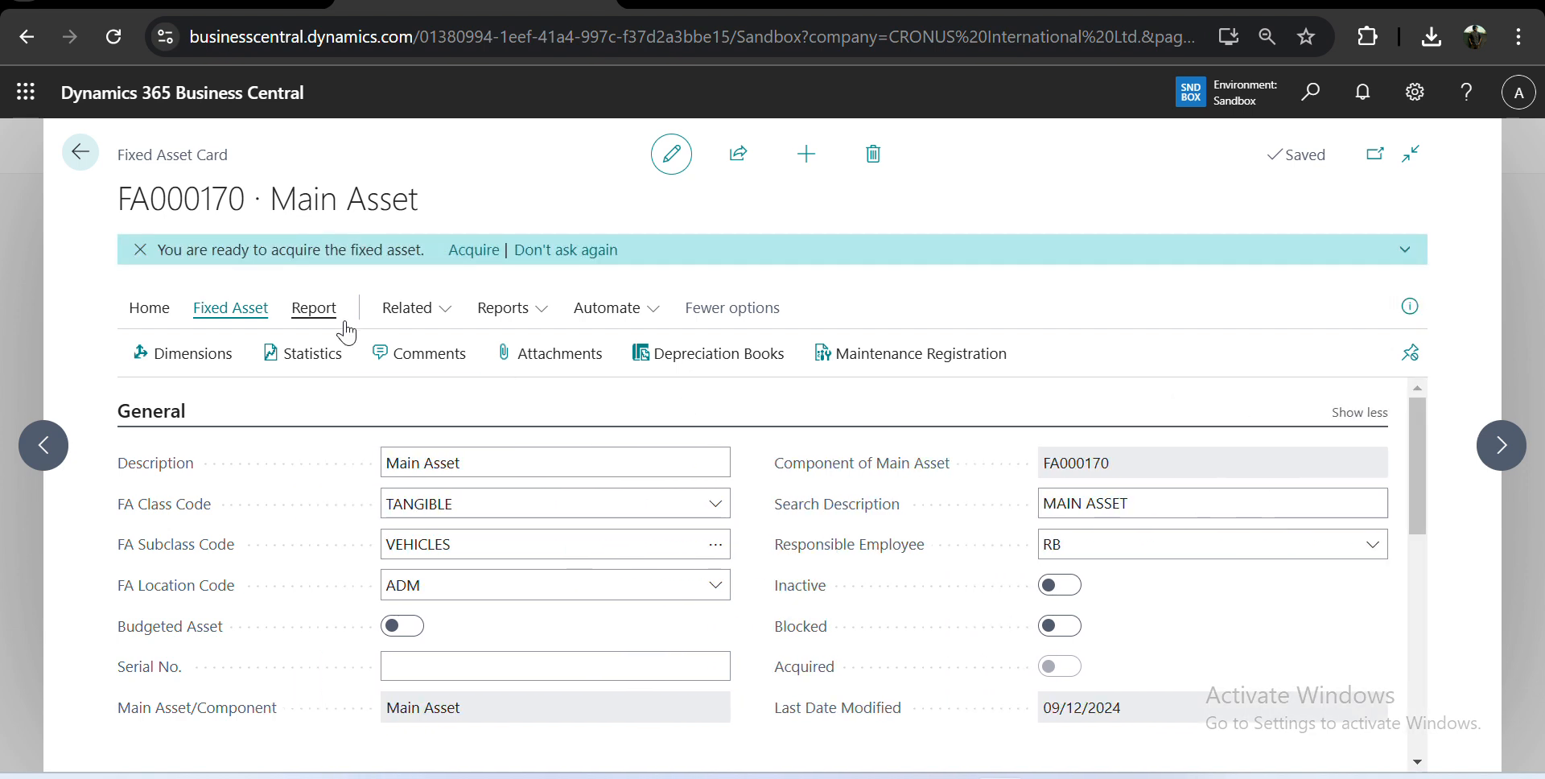
View the default dimensions and the fixed asset statistics of FA000170, and return to its card.
{"action": "left_click", "coordinate": [217, 351]}
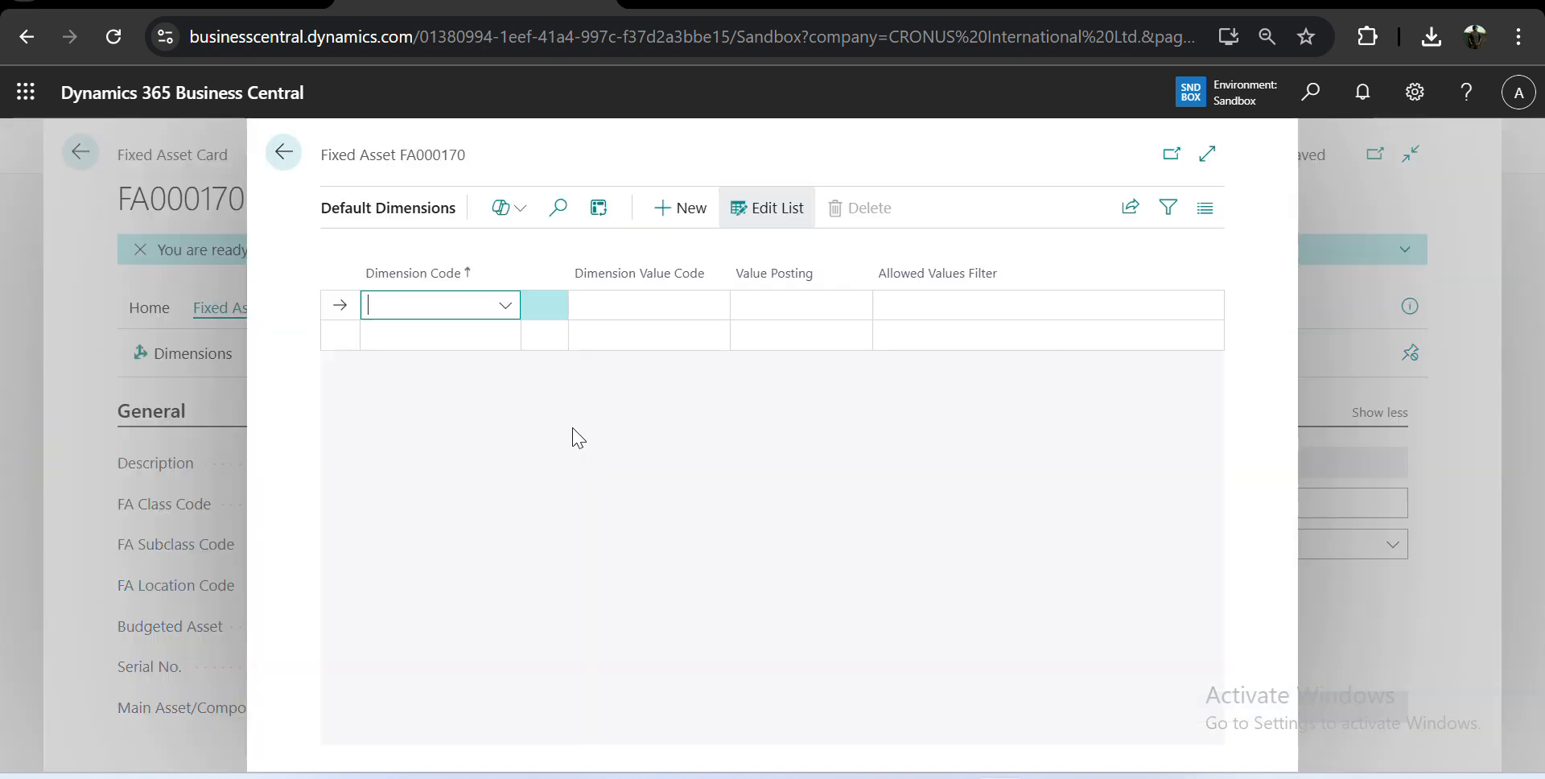
{"action": "left_click", "coordinate": [527, 477]}
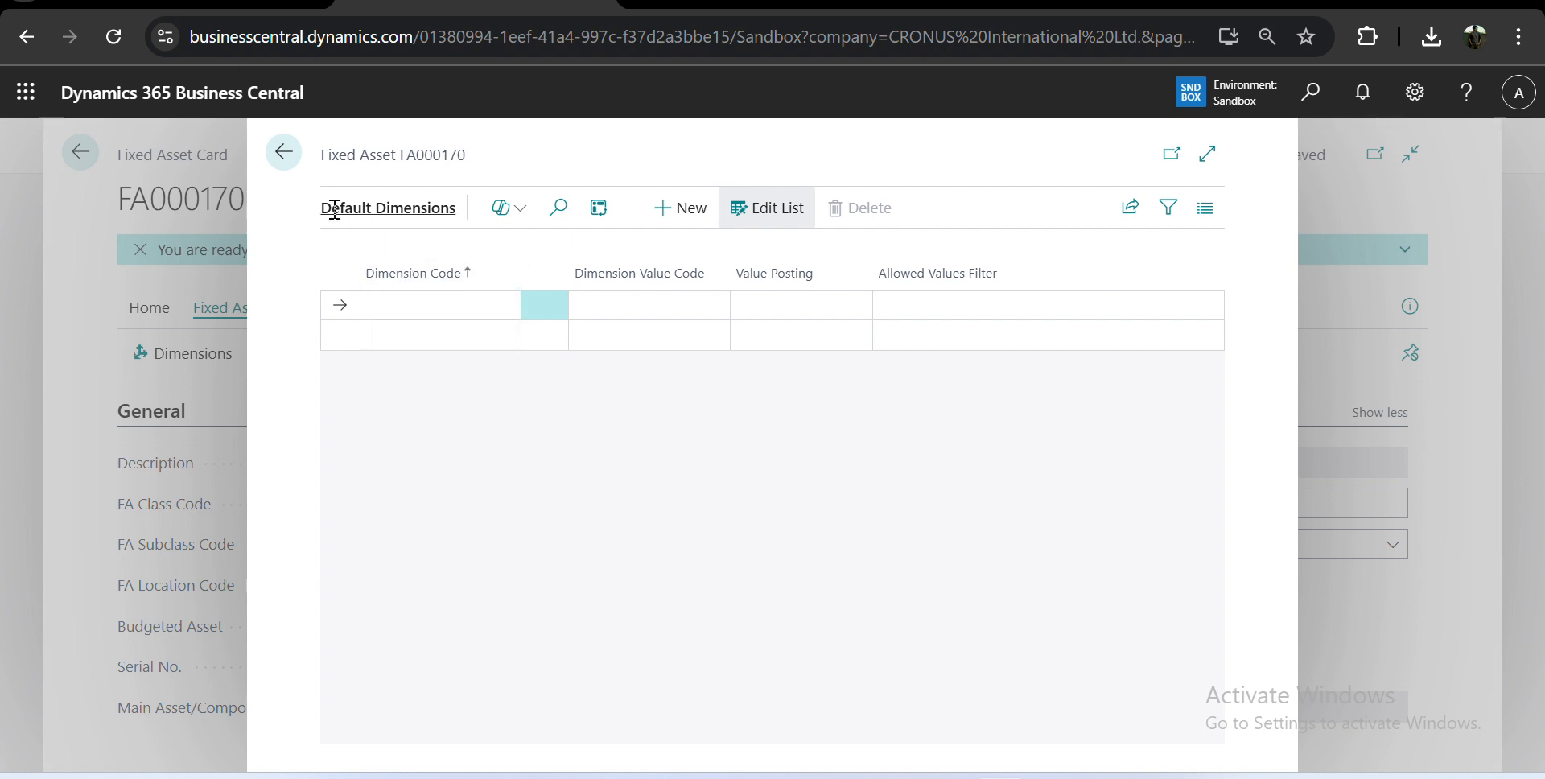
{"action": "left_click", "coordinate": [283, 152]}
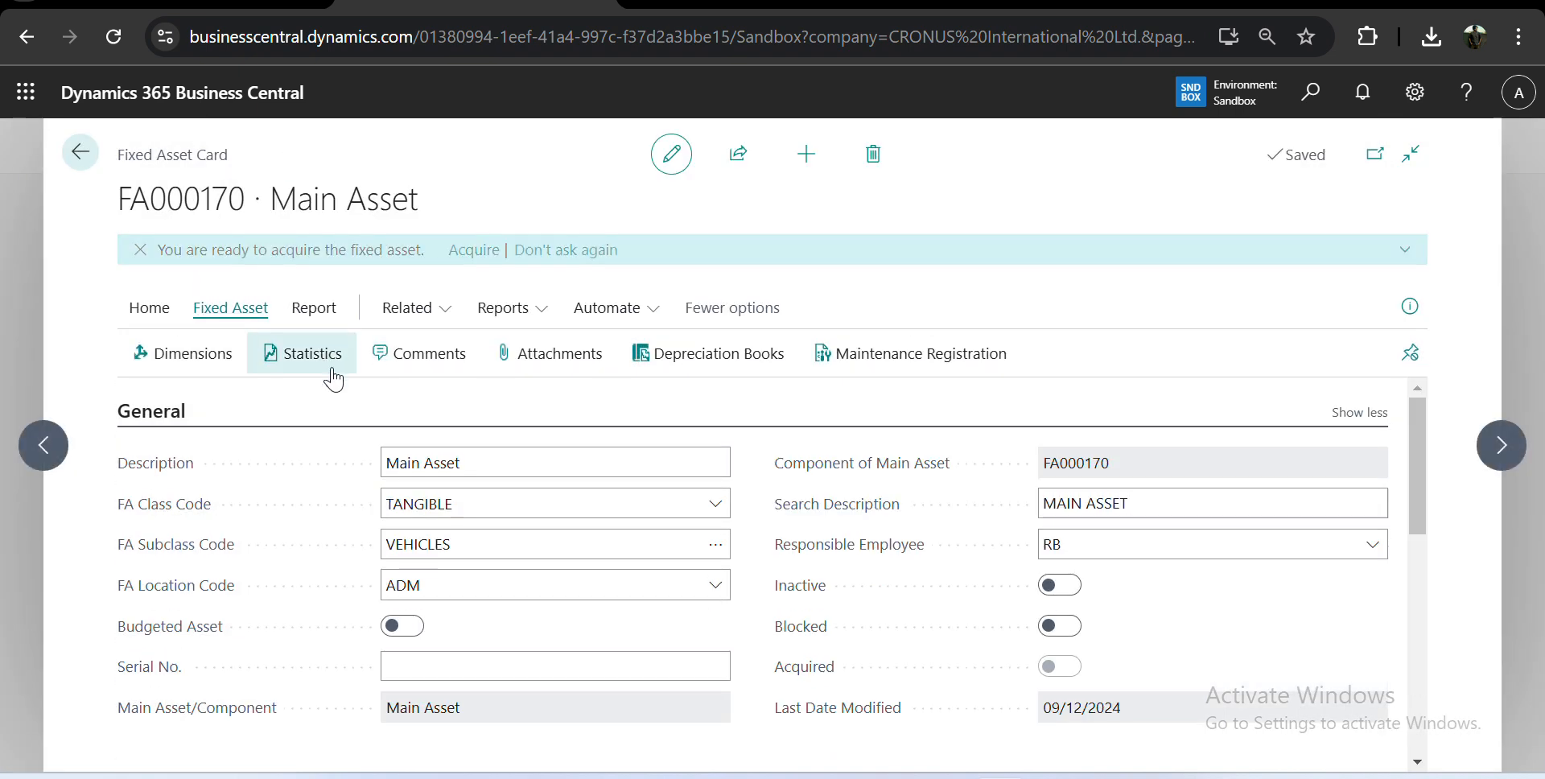
{"action": "left_click", "coordinate": [326, 355]}
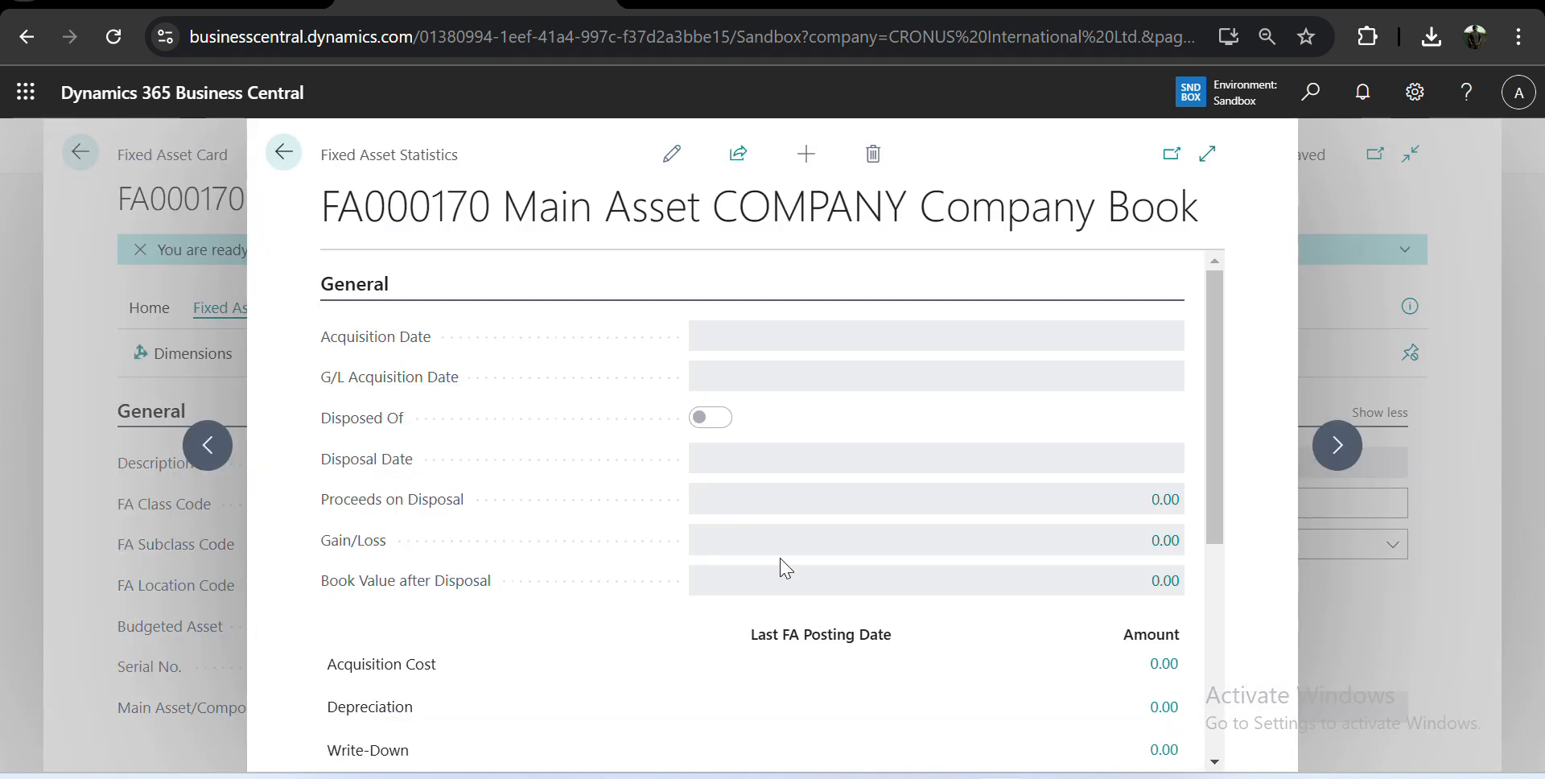
{"action": "key", "text": "Escape"}
Switch to the card of FA000160, examine its fixed asset statistics from acquisition dates through book value, and return to the card.
{"action": "key", "text": "ctrl+Page_Up"}
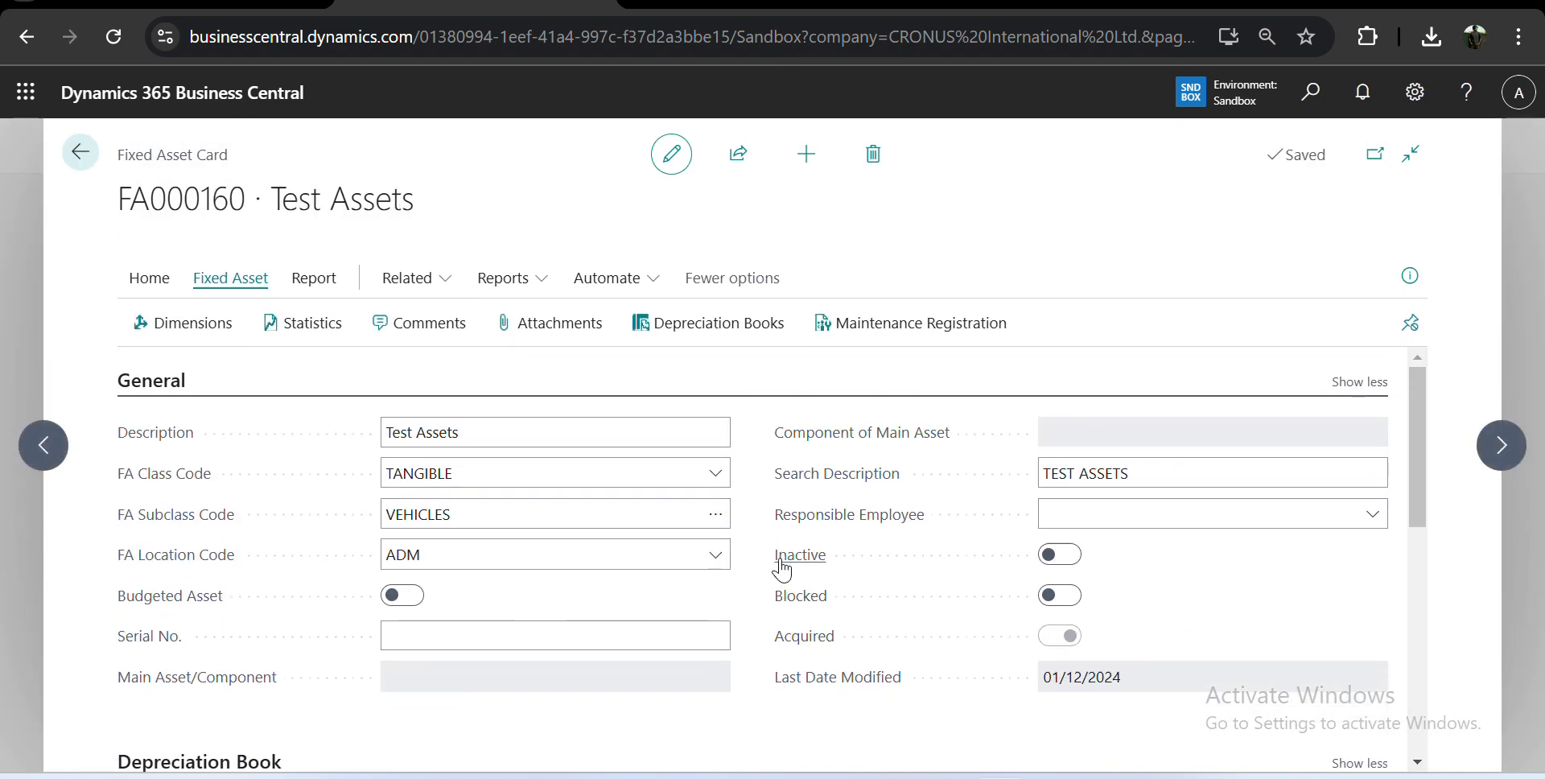
{"action": "scroll", "coordinate": [780, 569], "scroll_direction": "down", "scroll_amount": 5}
{"action": "scroll", "coordinate": [779, 580], "scroll_direction": "up", "scroll_amount": 1}
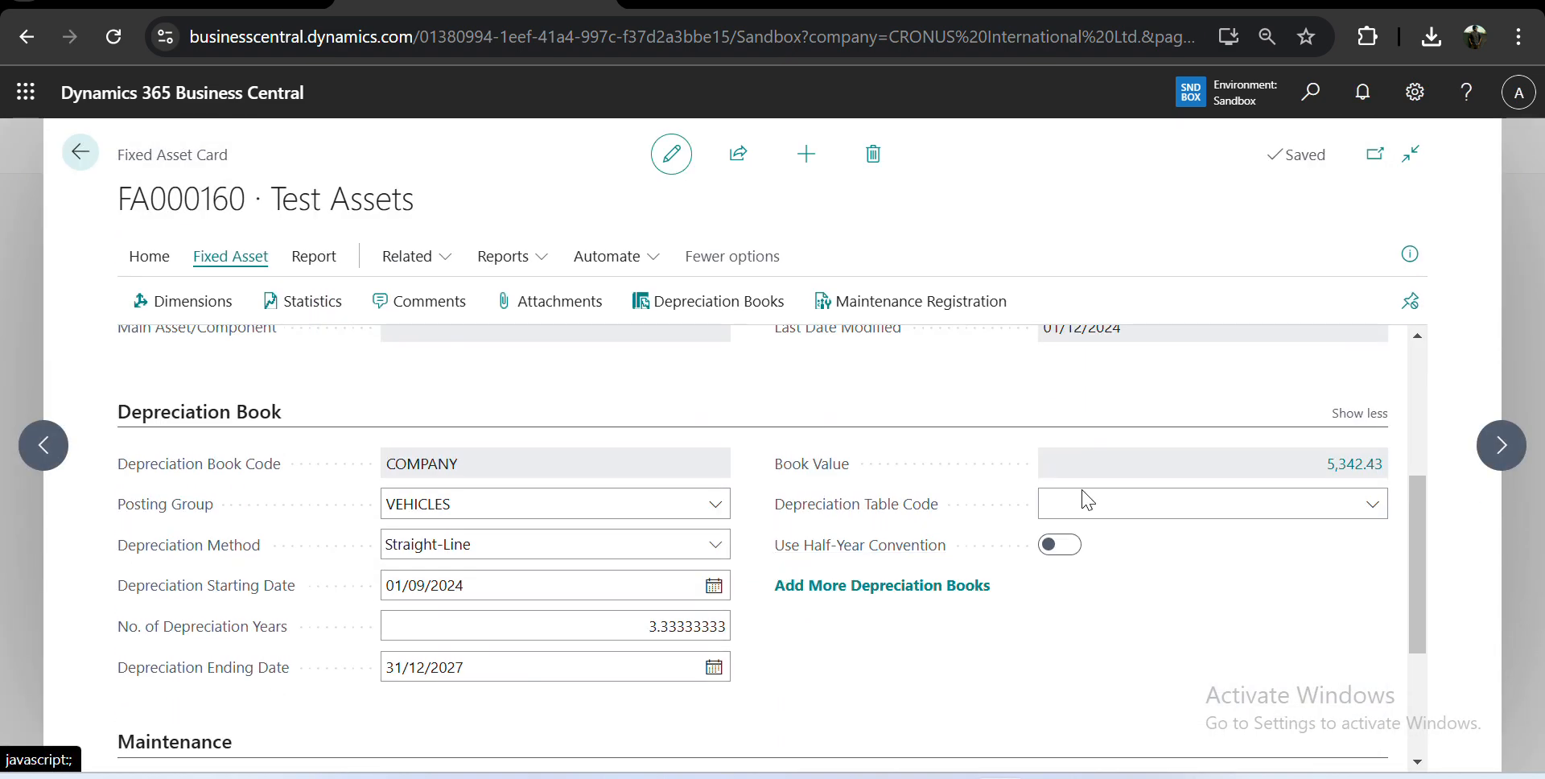
{"action": "left_click", "coordinate": [299, 304]}
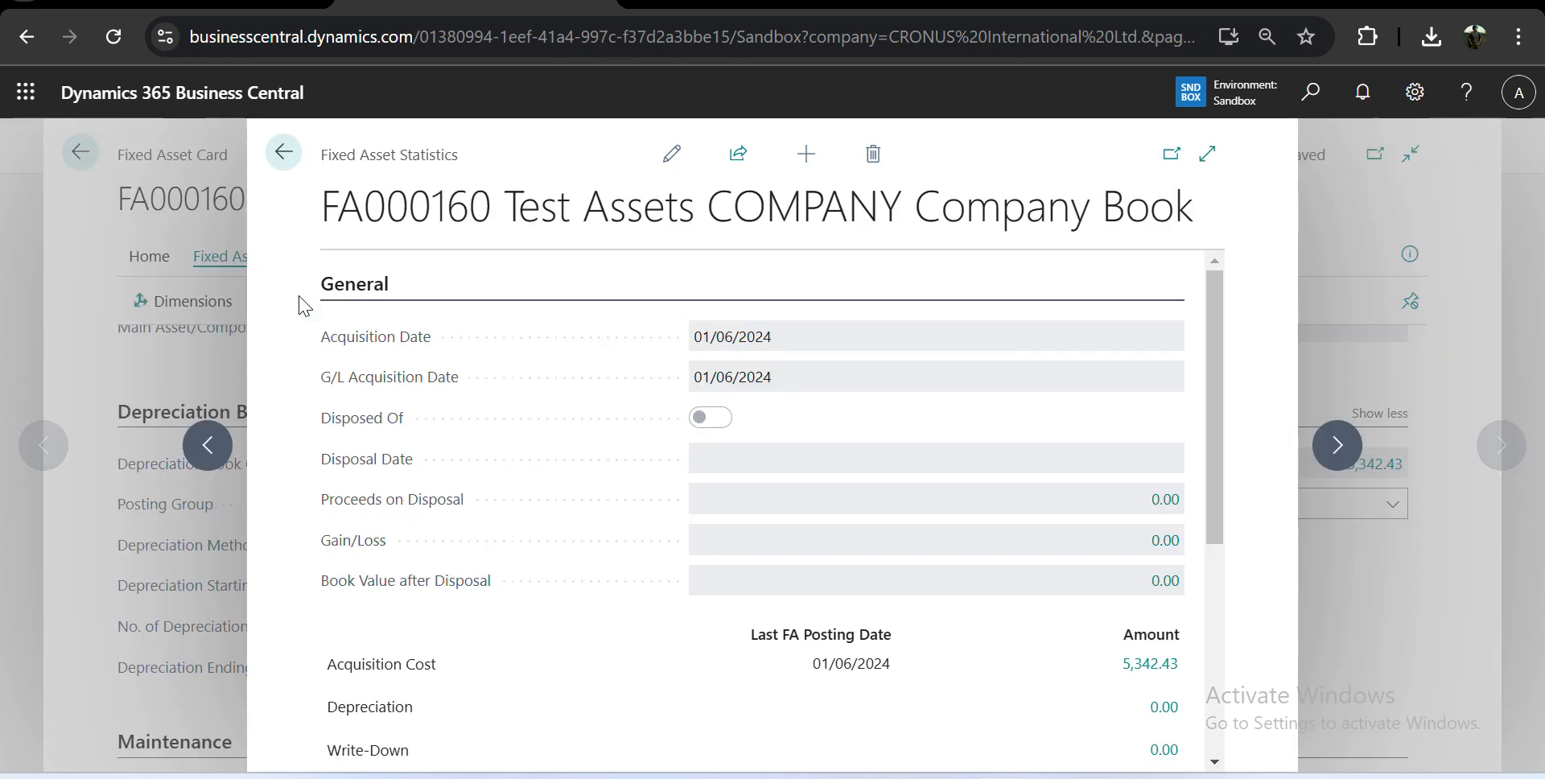
{"action": "scroll", "coordinate": [793, 479], "scroll_direction": "down", "scroll_amount": 3}
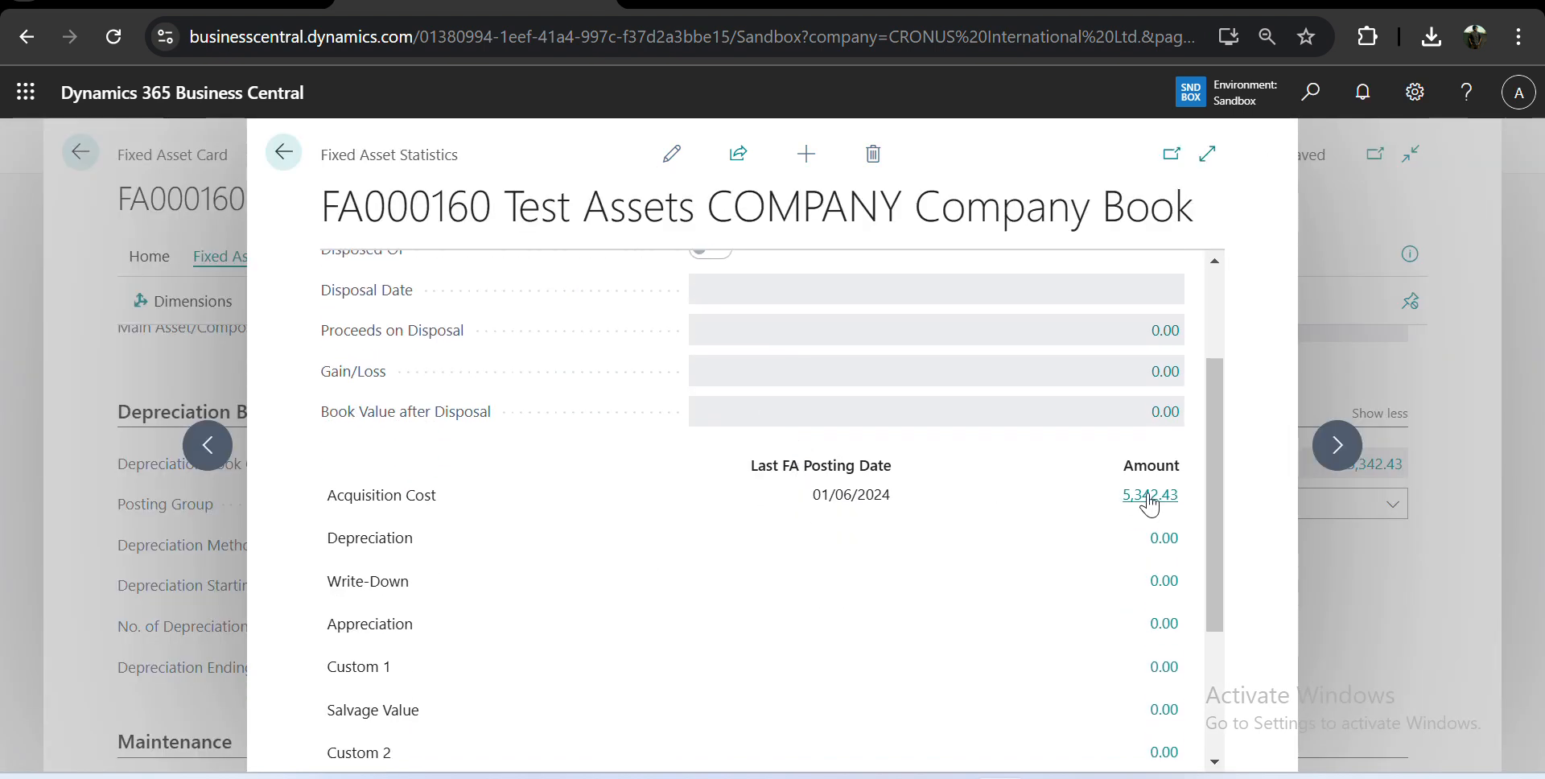
{"action": "scroll", "coordinate": [538, 523], "scroll_direction": "down", "scroll_amount": 1}
{"action": "scroll", "coordinate": [538, 523], "scroll_direction": "down", "scroll_amount": 3}
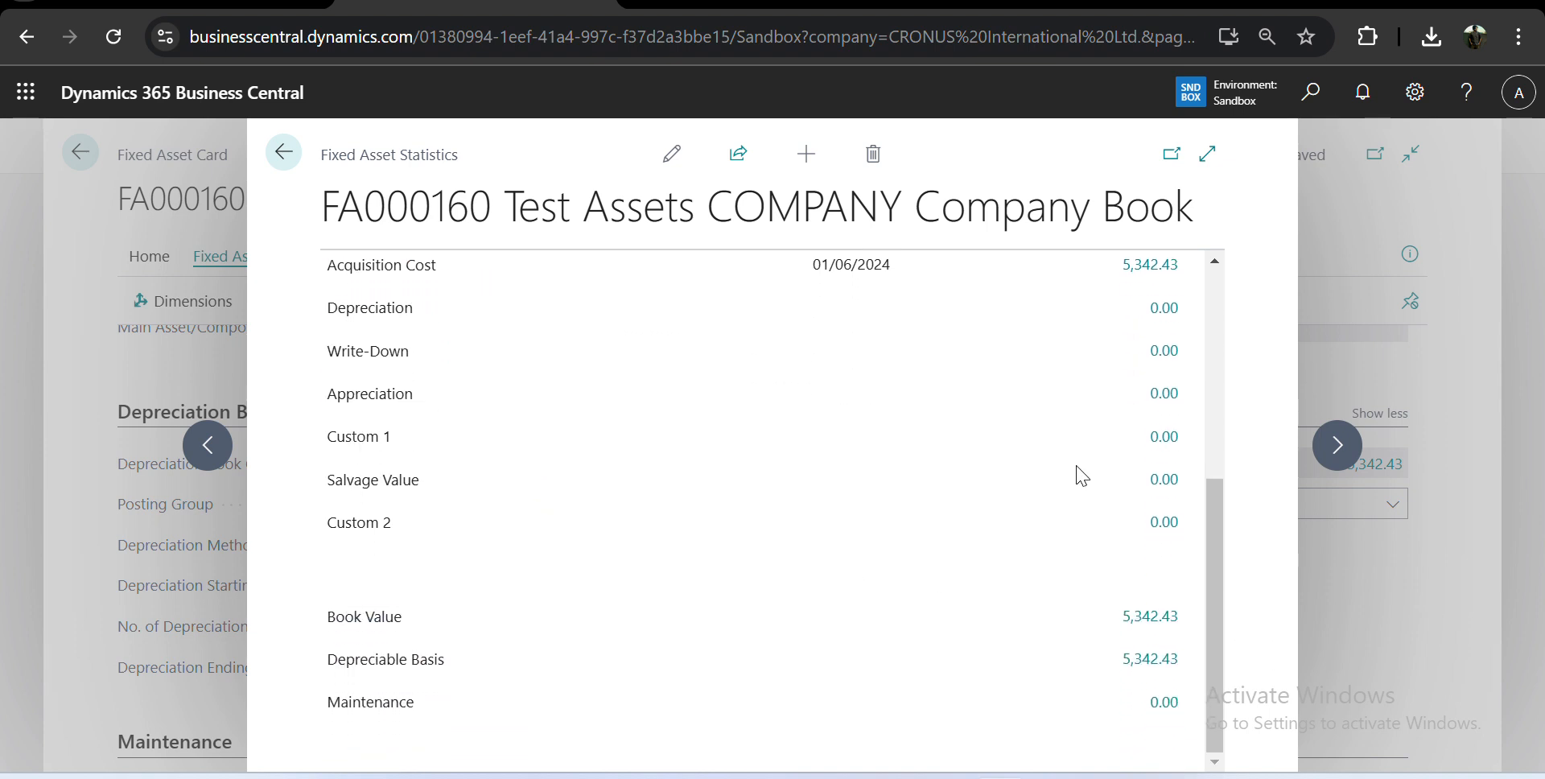
{"action": "scroll", "coordinate": [822, 457], "scroll_direction": "up", "scroll_amount": 2}
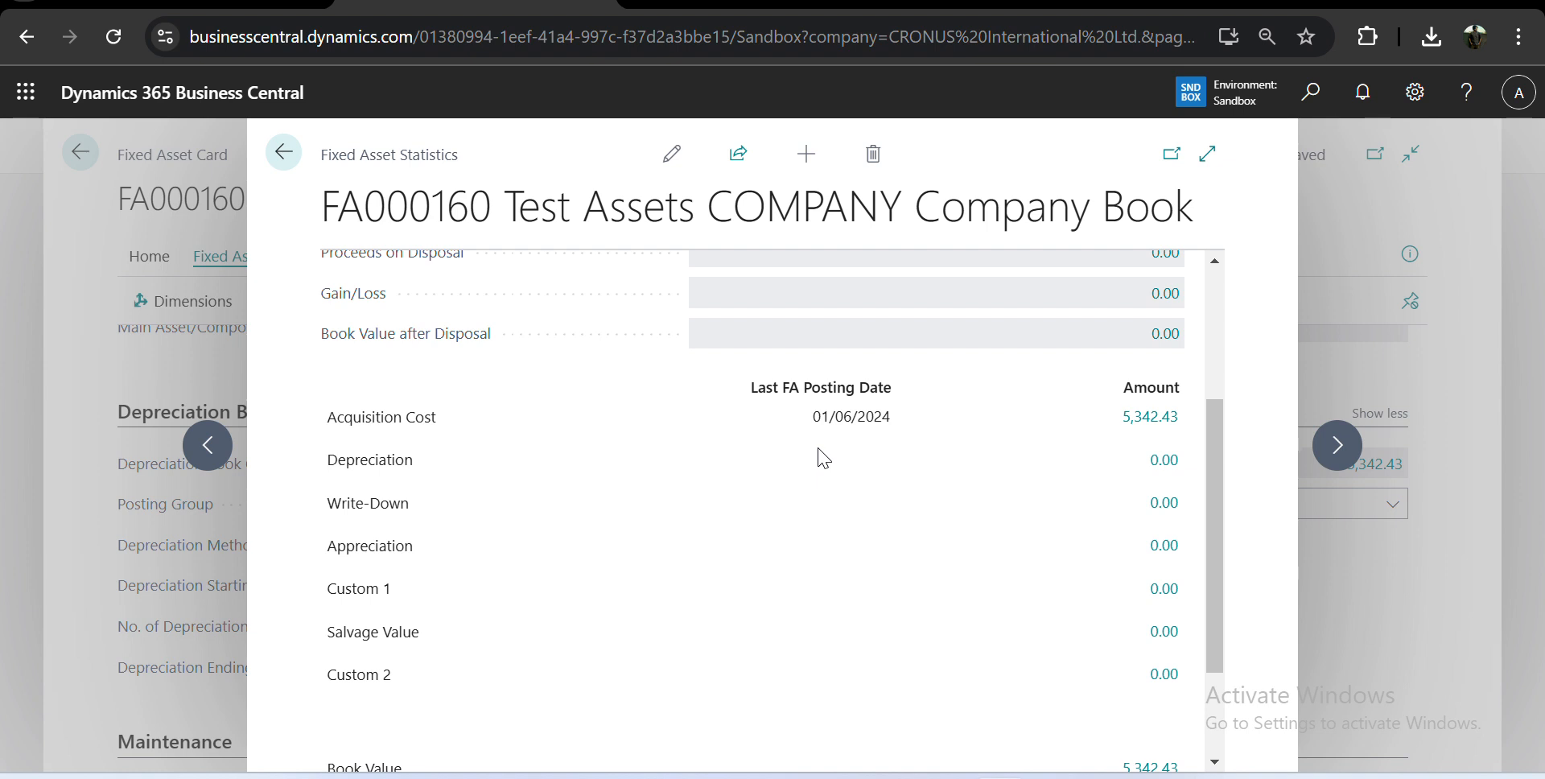
{"action": "scroll", "coordinate": [694, 312], "scroll_direction": "up", "scroll_amount": 3}
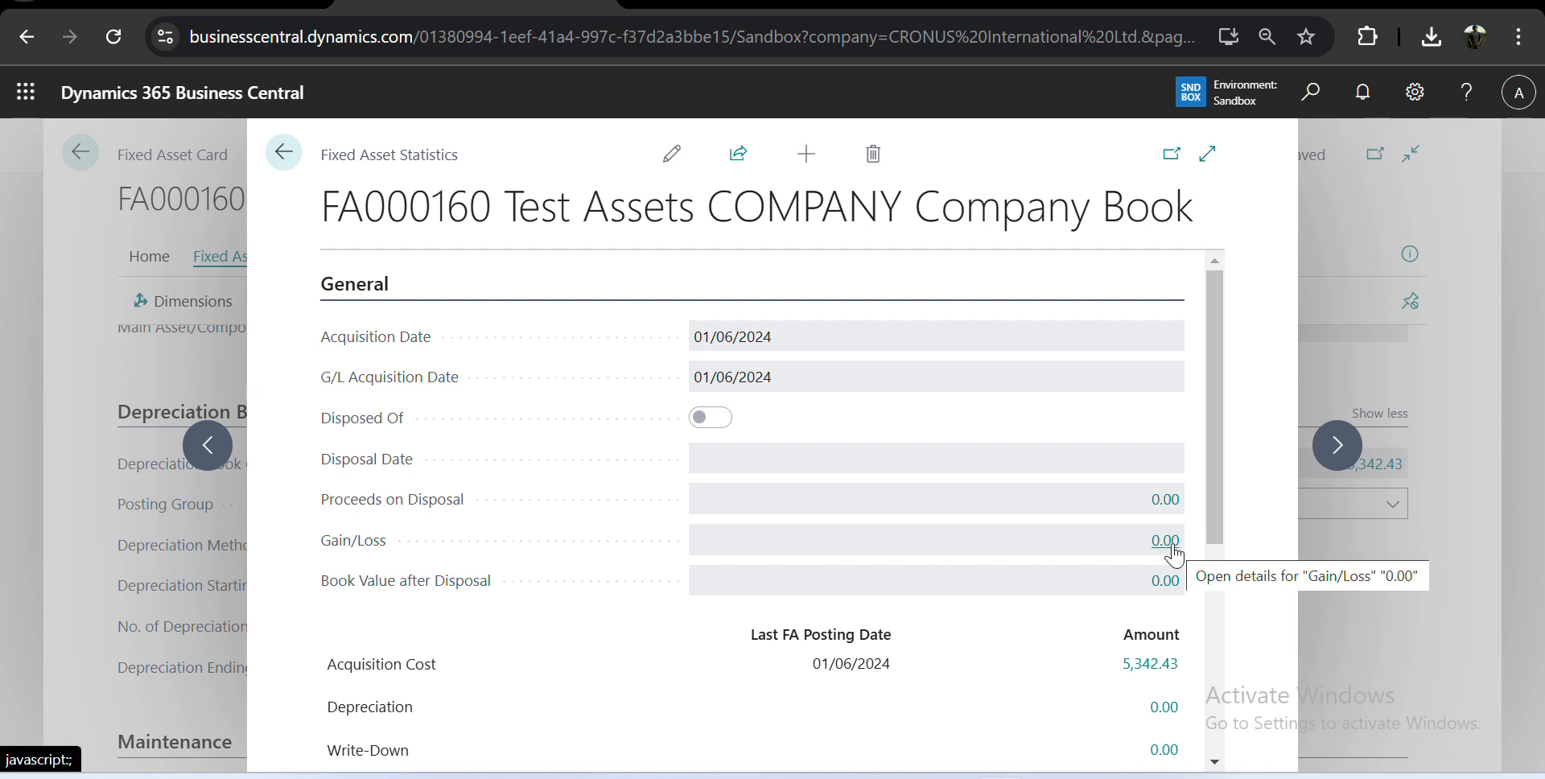
{"action": "left_click", "coordinate": [281, 156]}
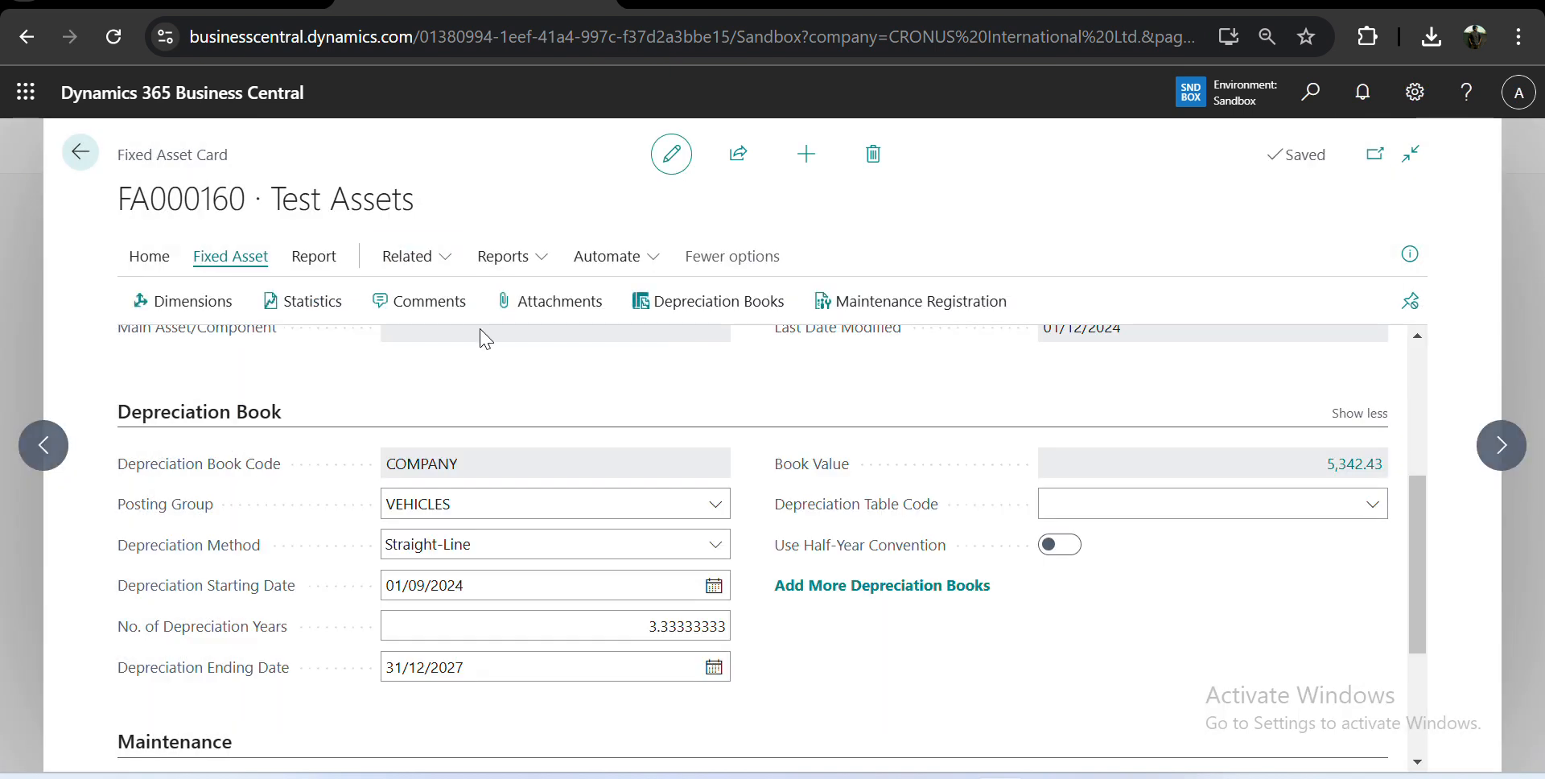
Add the comment "Test FA Card Details Video" on the 01/11/2025 line of the comment sheet for FA000160.
{"action": "left_click", "coordinate": [418, 298]}
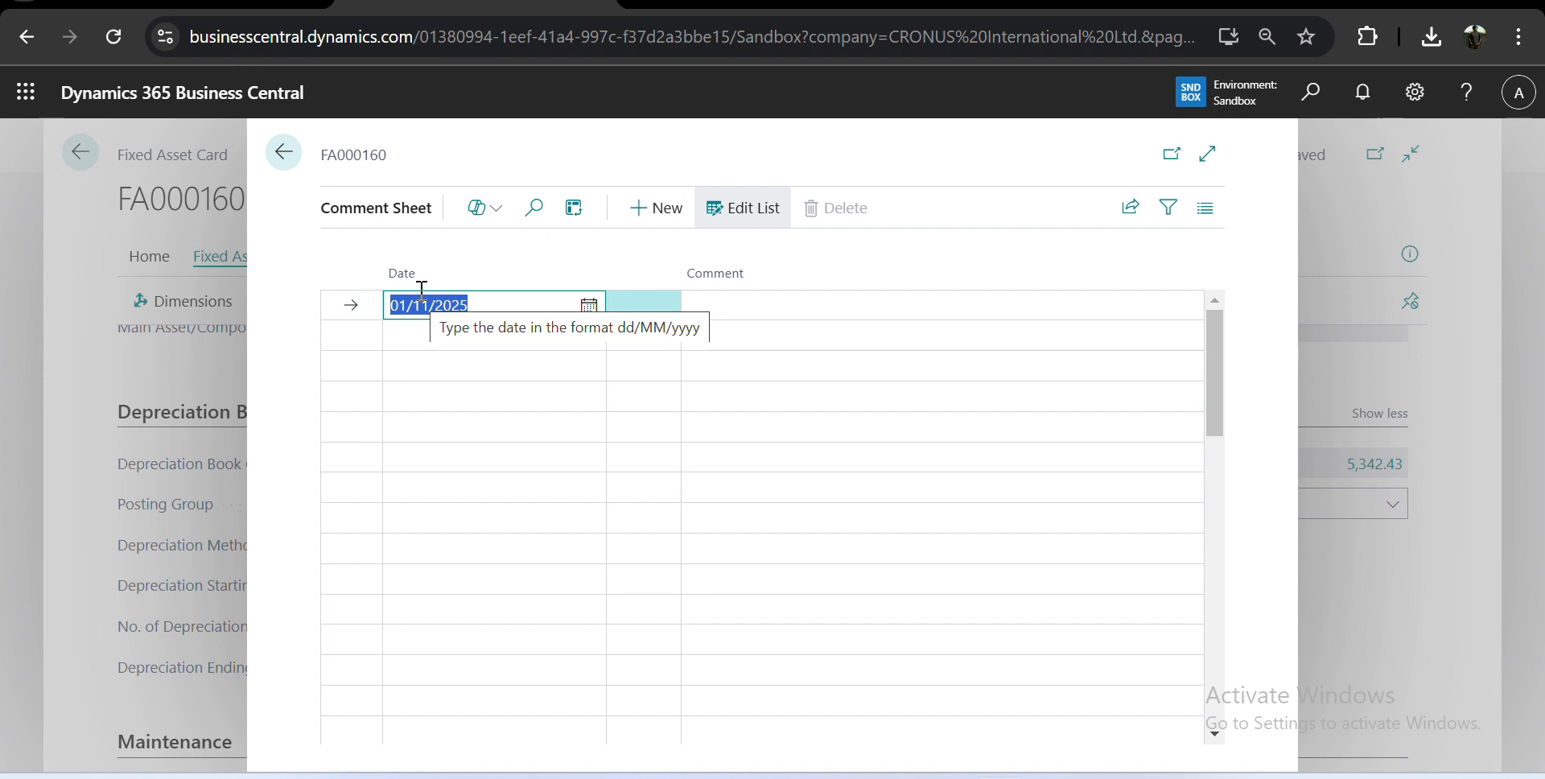
{"action": "left_click", "coordinate": [385, 145]}
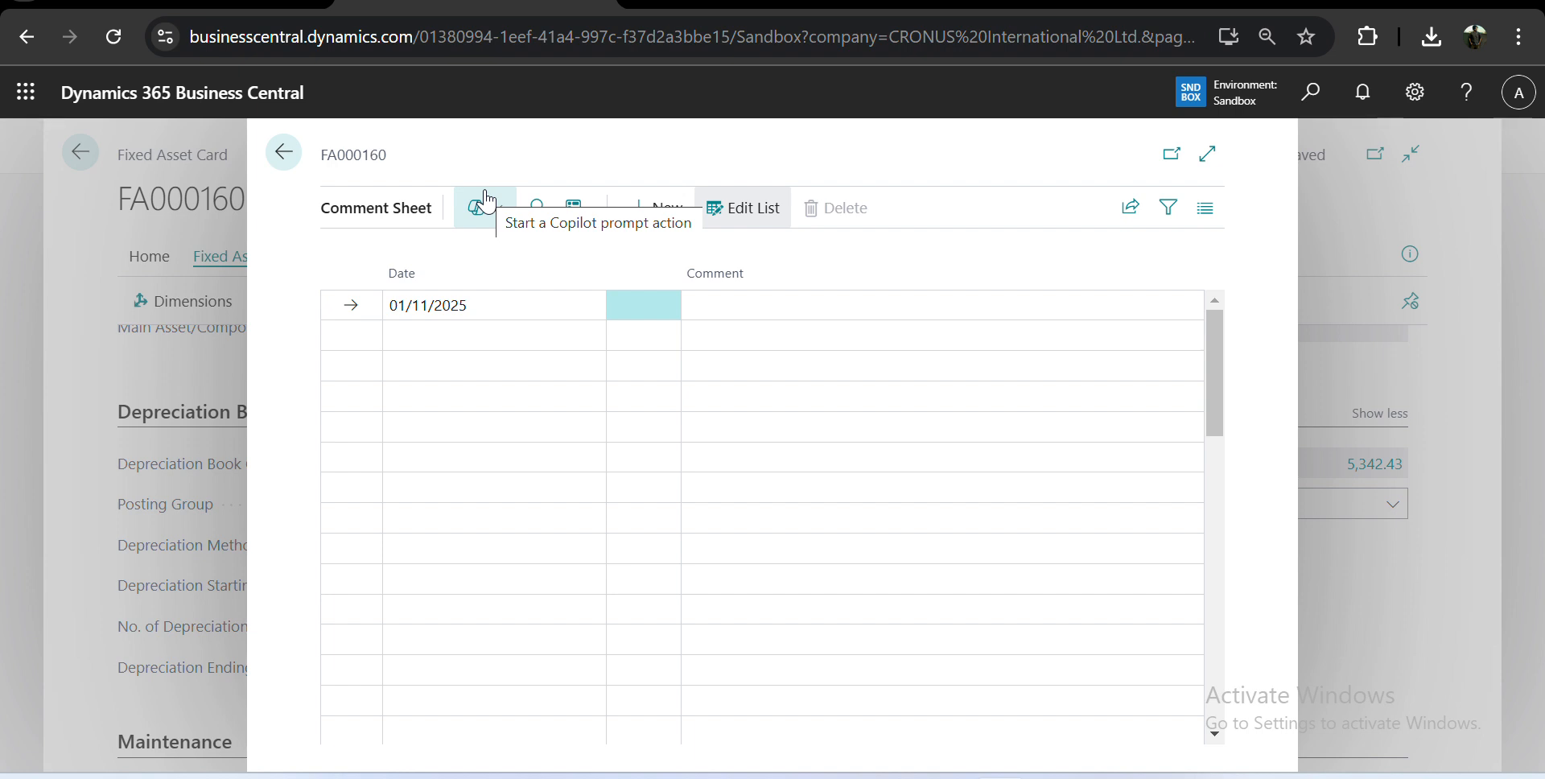
{"action": "left_click", "coordinate": [750, 304]}
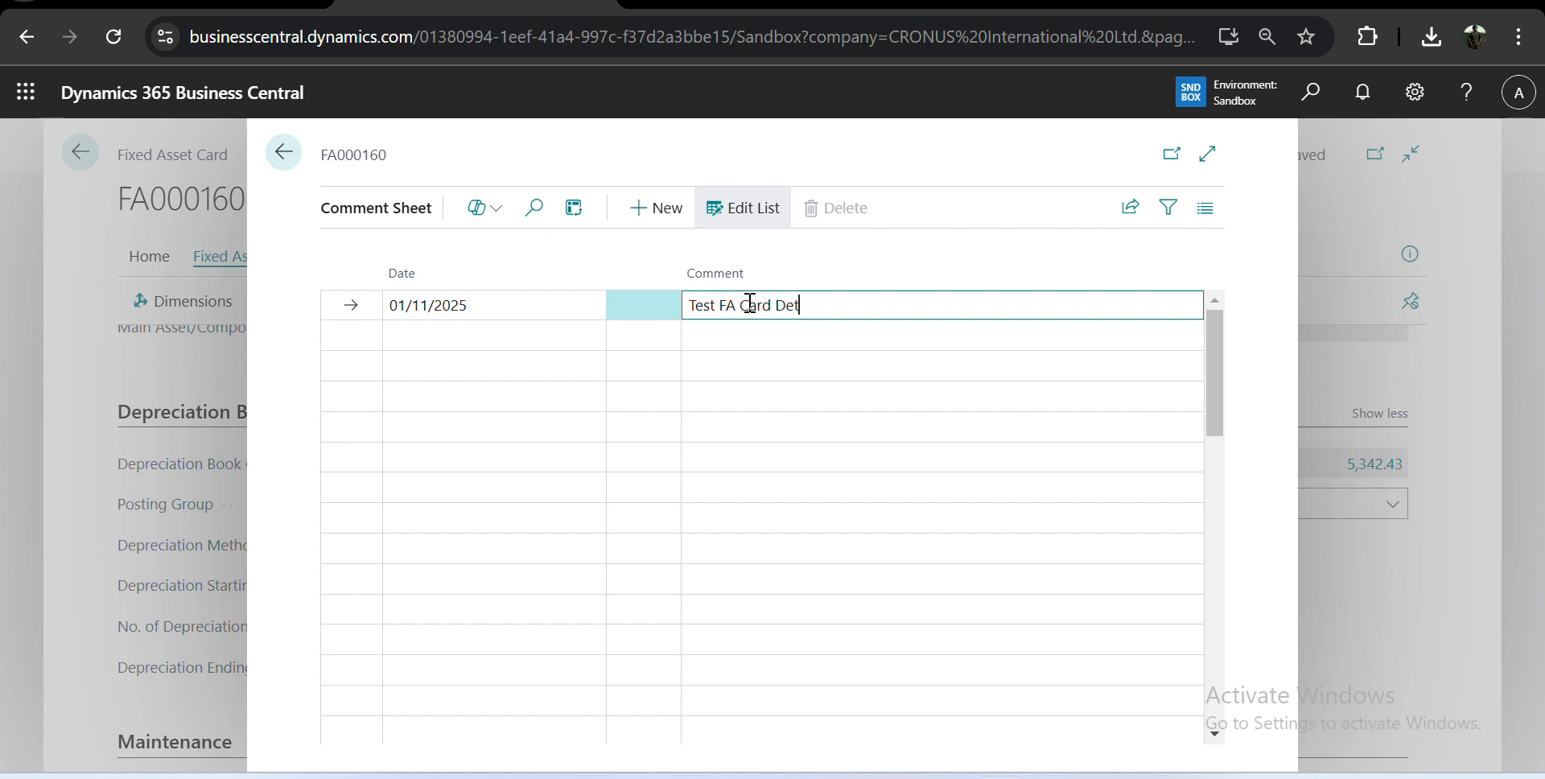
{"action": "type", "text": "Test FA Card Details Video"}
{"action": "key", "text": "Return"}
{"action": "key", "text": "Up"}
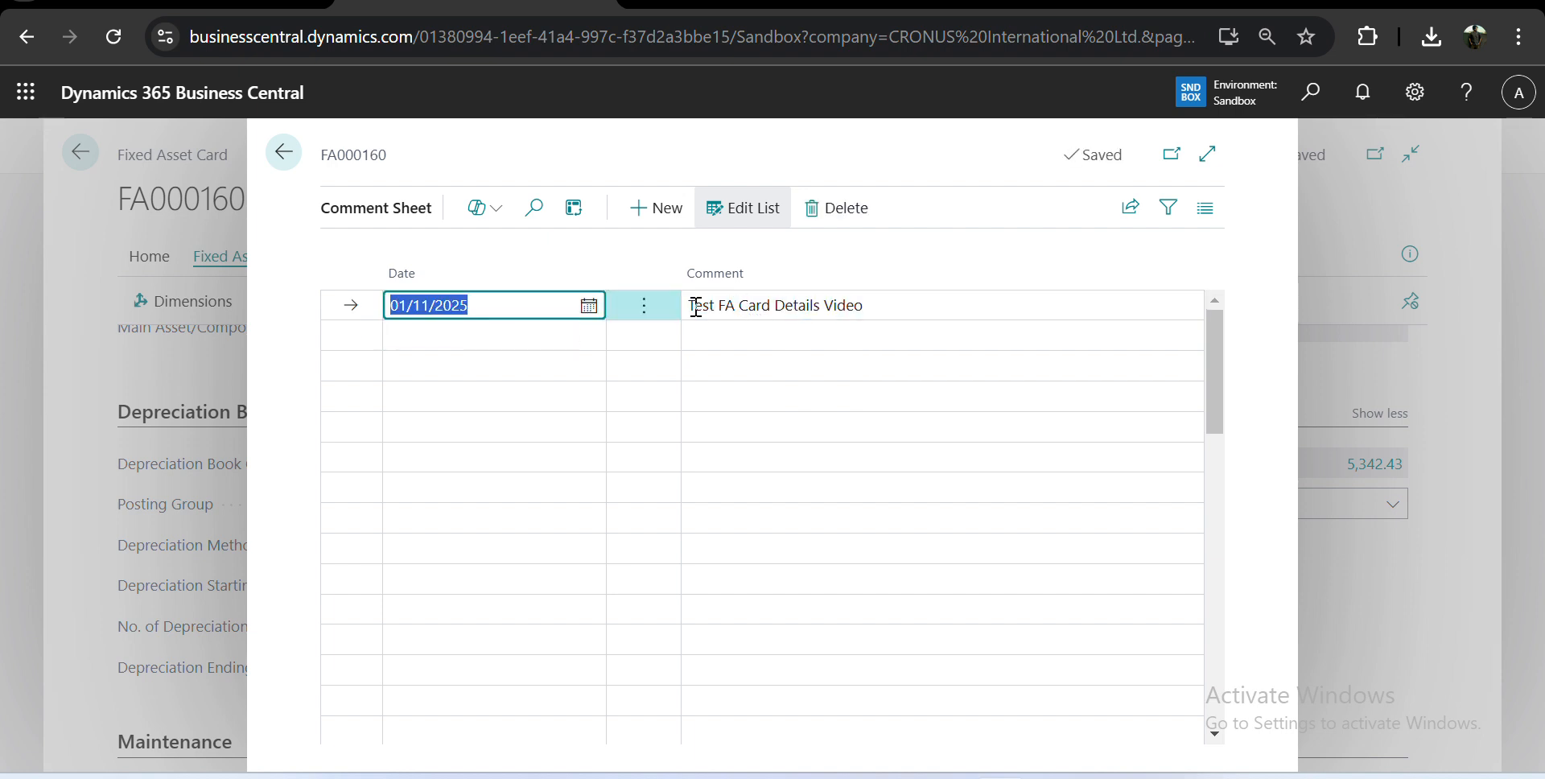
Set the date of the comment "Test FA Card Details Video" to 09/12/2024 and return to the FA000160 card.
{"action": "left_click", "coordinate": [956, 210]}
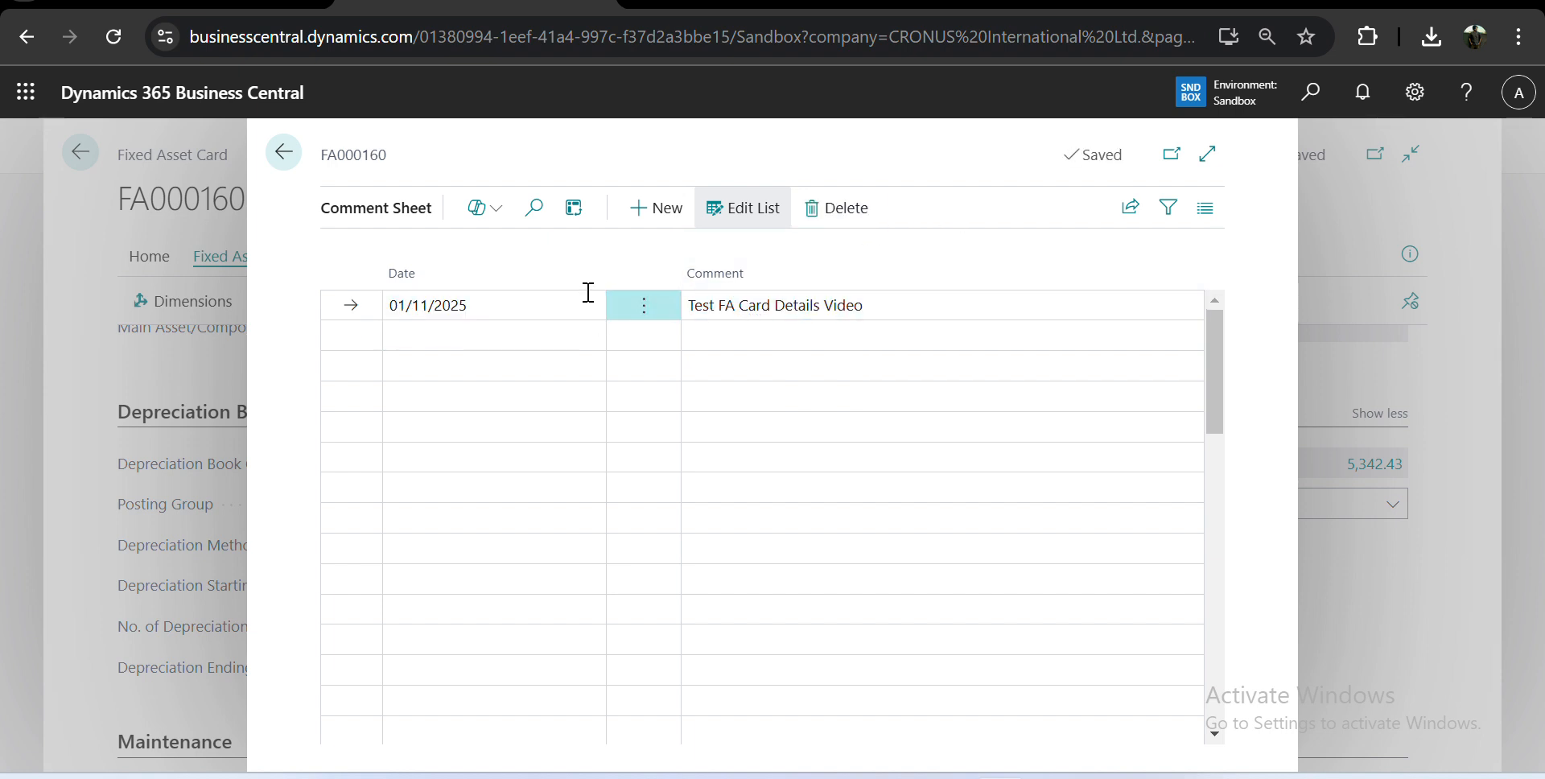
{"action": "left_click", "coordinate": [542, 300]}
{"action": "type", "text": "t"}
{"action": "key", "text": "Tab"}
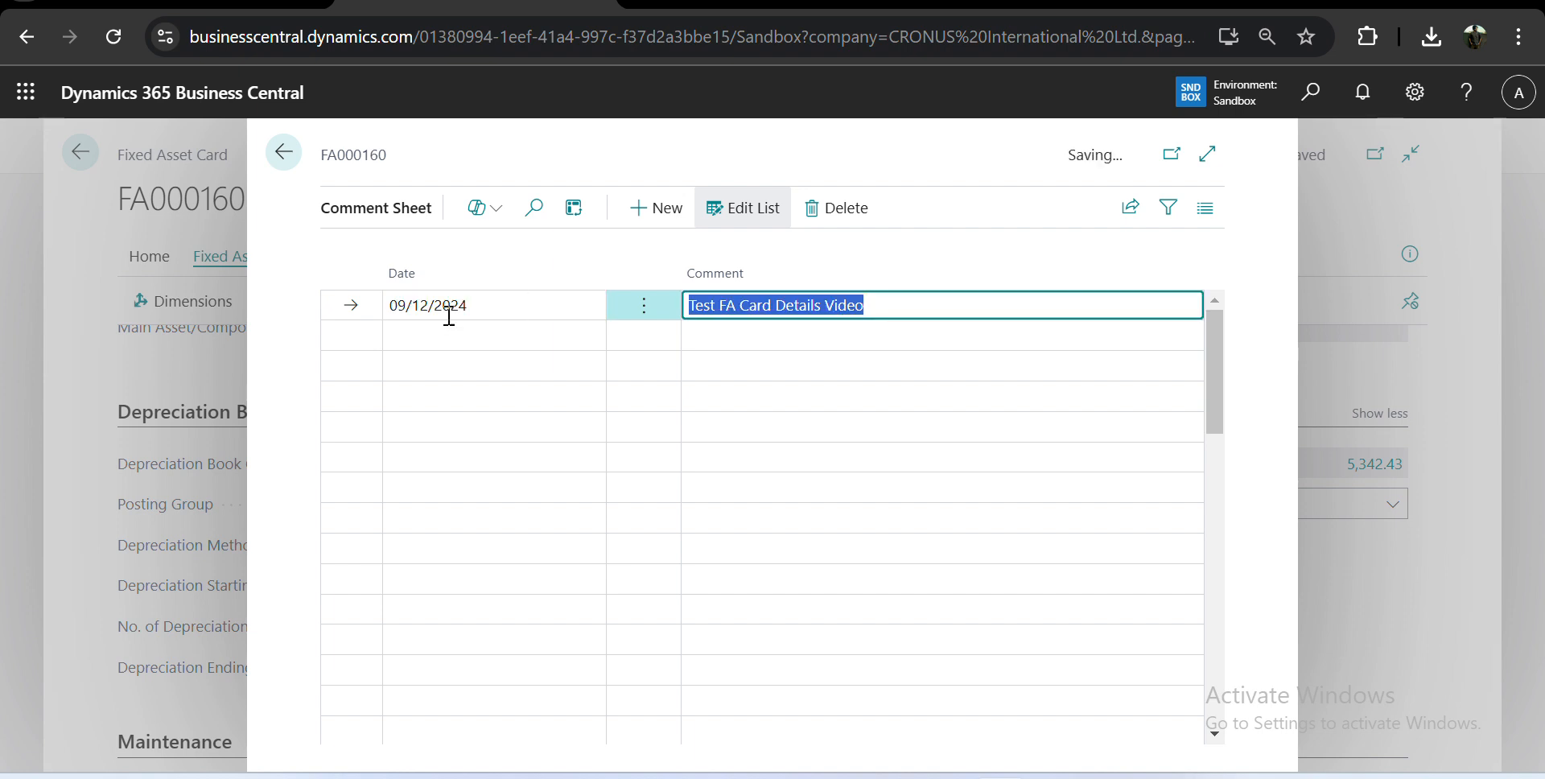
{"action": "key", "text": "Escape"}
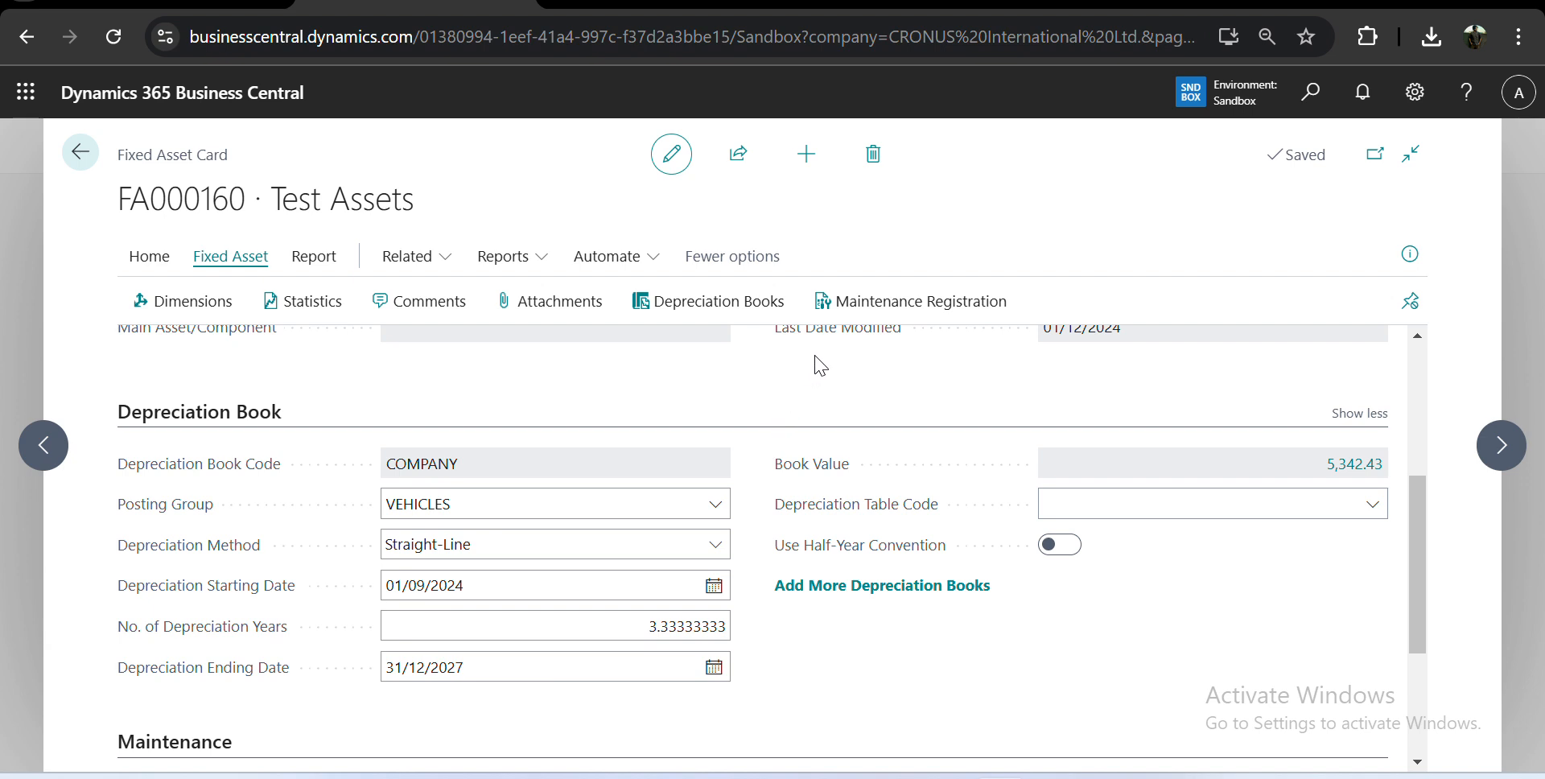
View the FA depreciation books set up for FA000160 and return to its card.
{"action": "left_click", "coordinate": [691, 317]}
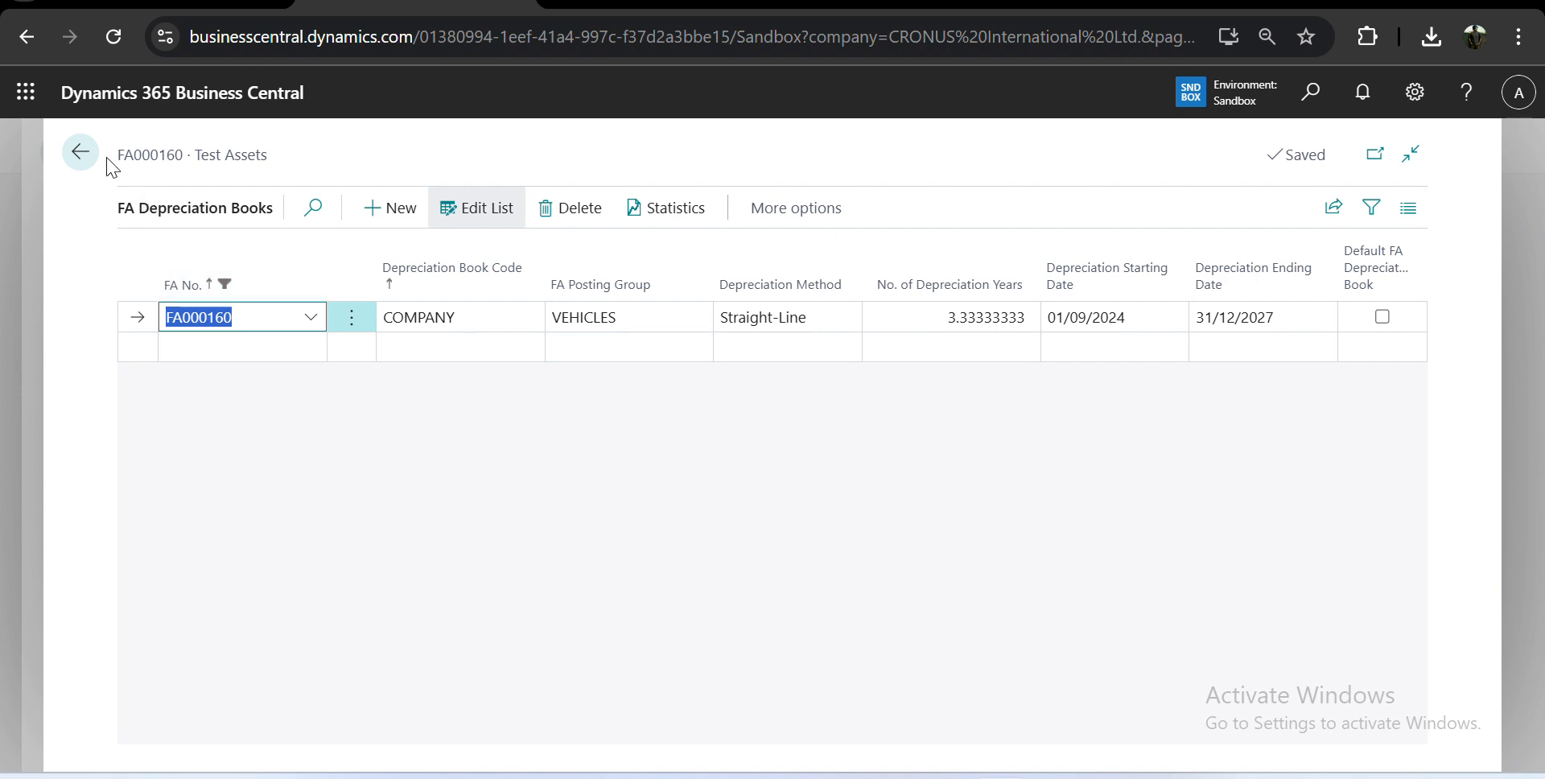
{"action": "left_click", "coordinate": [82, 154]}
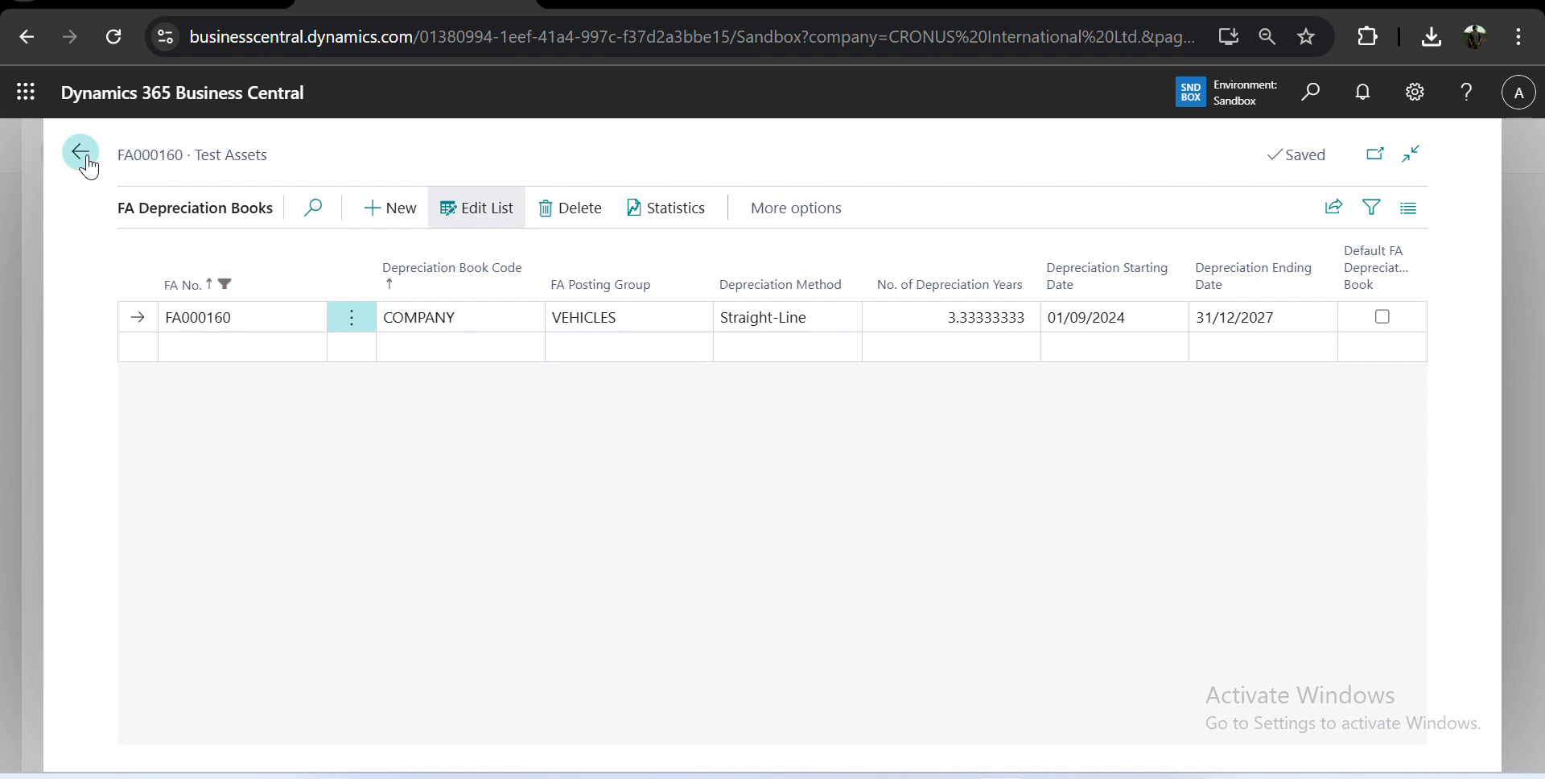
{"action": "scroll", "coordinate": [788, 547], "scroll_direction": "down", "scroll_amount": 3}
{"action": "scroll", "coordinate": [841, 554], "scroll_direction": "up", "scroll_amount": 4}
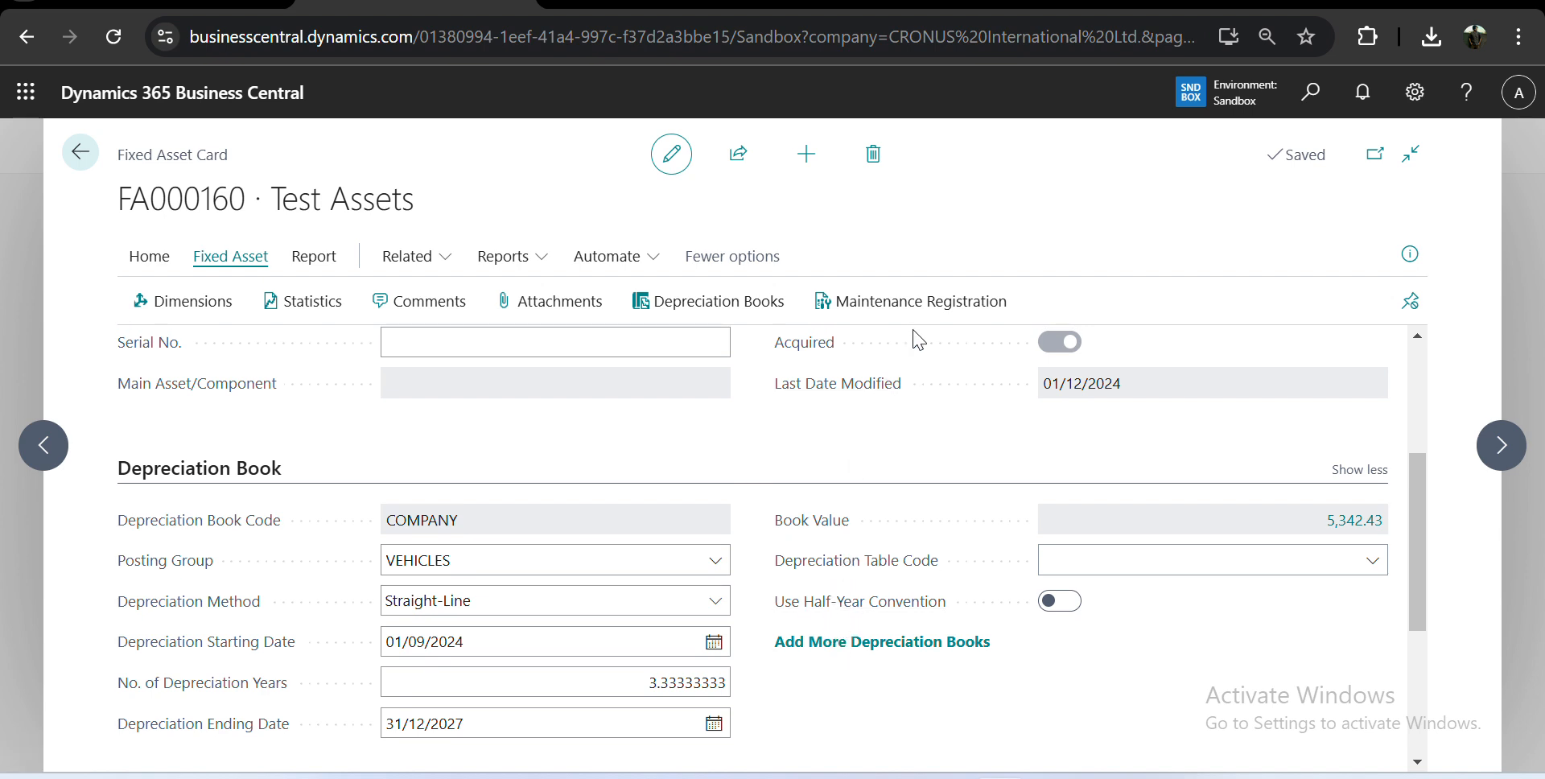
Enter a first maintenance registration line for FA000160 with maintenance vendor 20000 and service date 09/12/2024.
{"action": "left_click", "coordinate": [904, 305]}
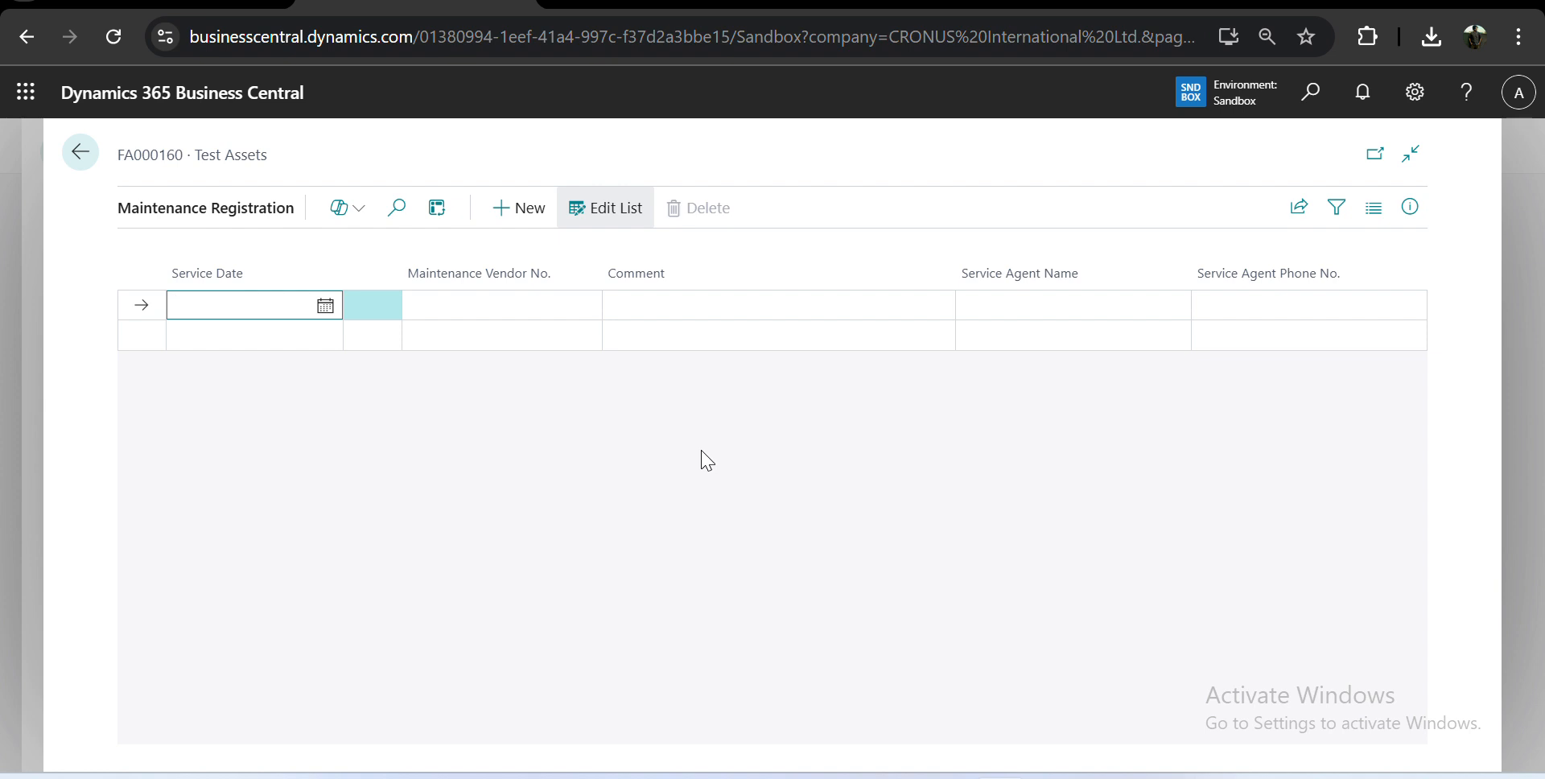
{"action": "left_click", "coordinate": [523, 298]}
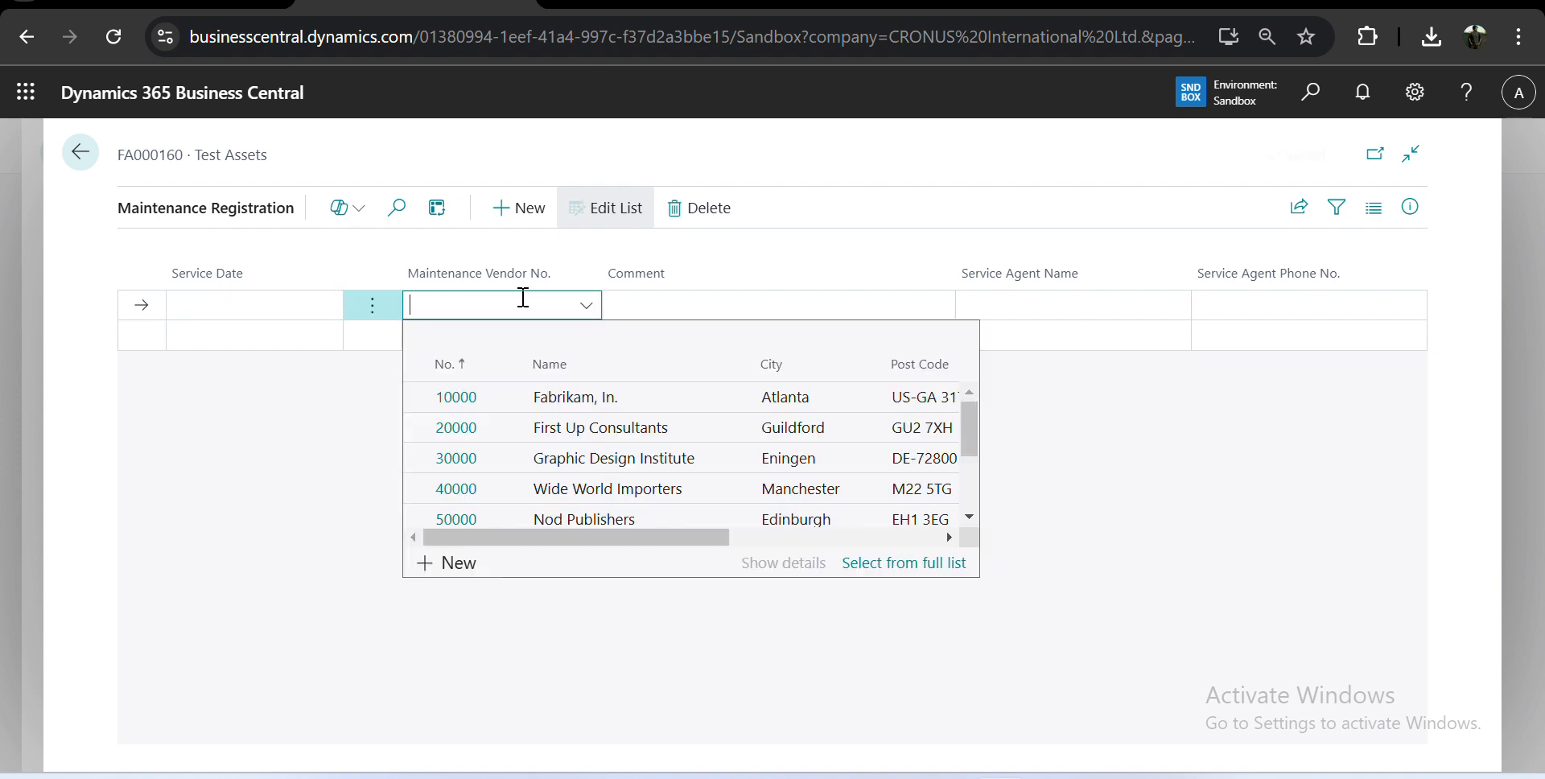
{"action": "left_click", "coordinate": [538, 428]}
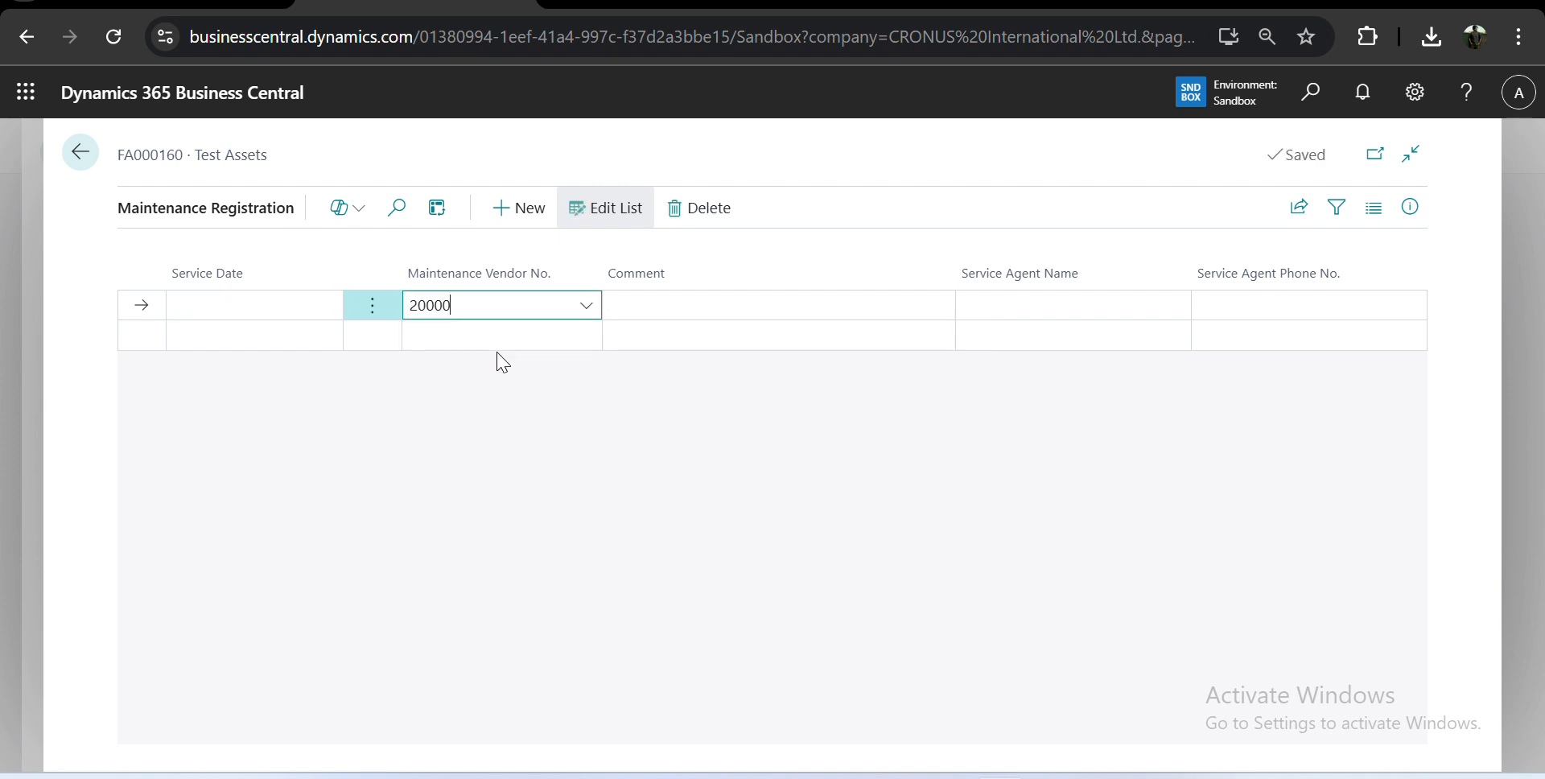
{"action": "left_click", "coordinate": [497, 346]}
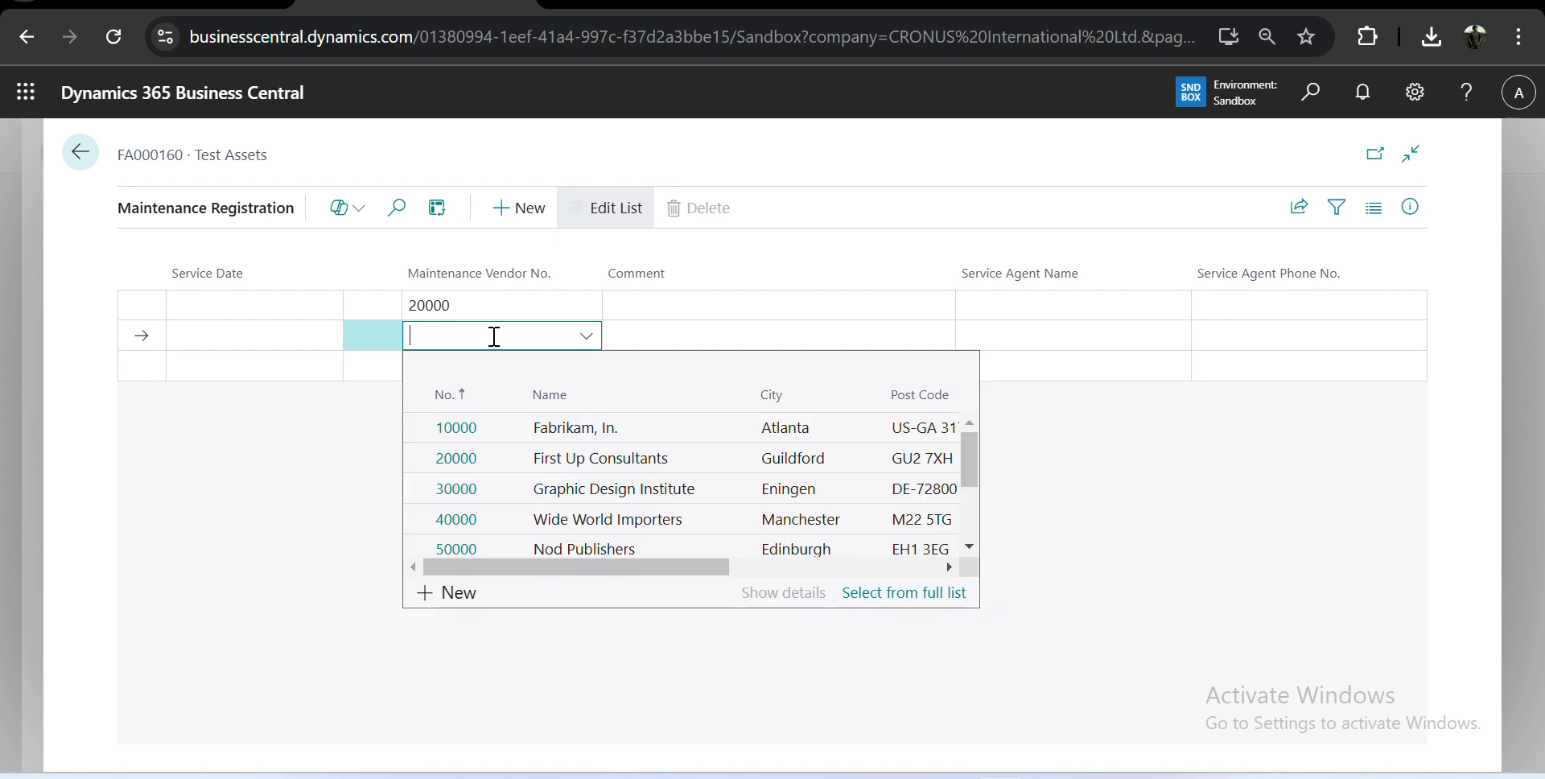
{"action": "left_click", "coordinate": [508, 521]}
{"action": "left_click", "coordinate": [276, 310]}
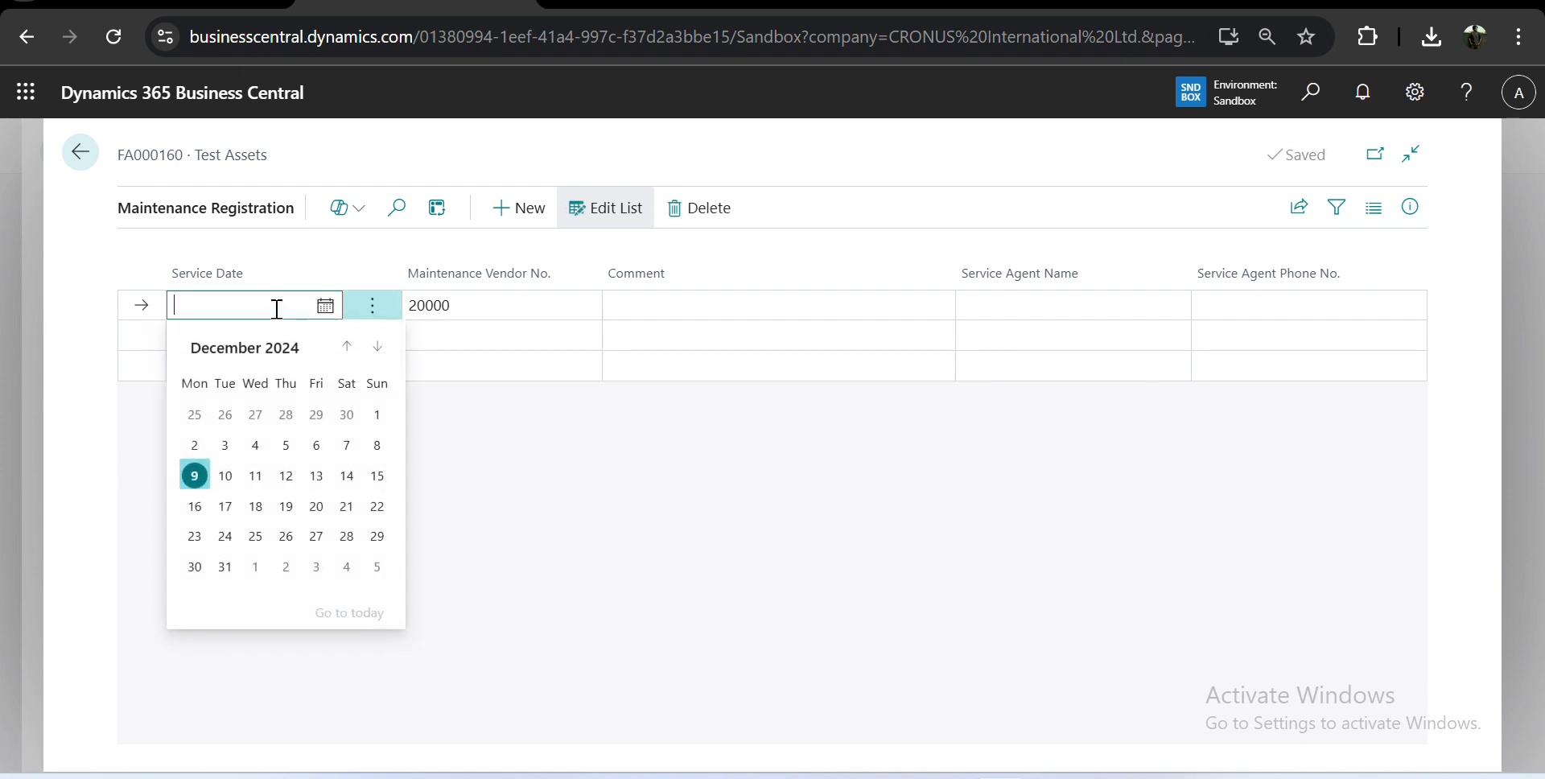
{"action": "type", "text": "t"}
{"action": "key", "text": "Tab"}
{"action": "key", "text": "Return"}
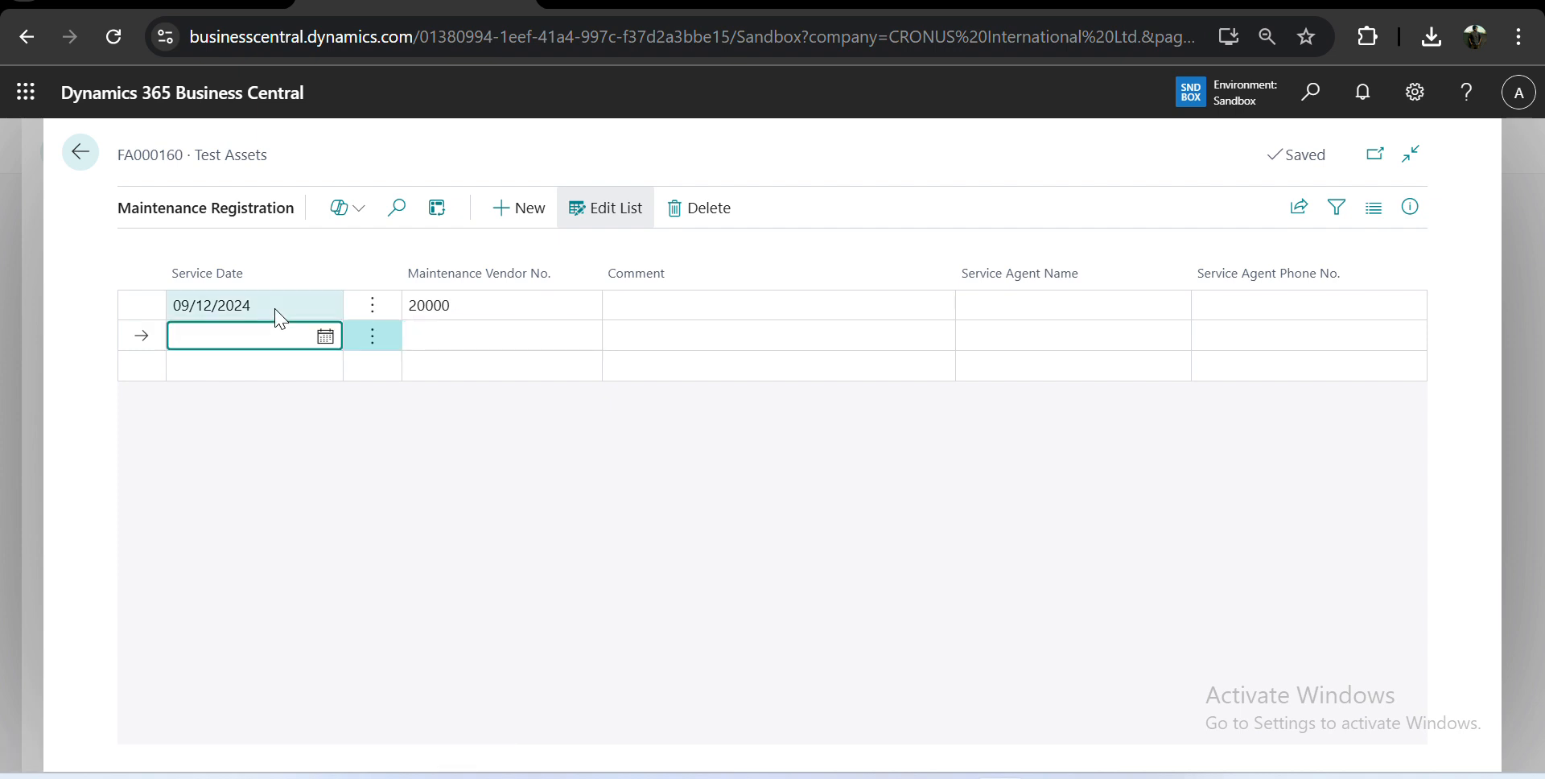
Enter a second maintenance registration line with service date 11/12/2024 and maintenance vendor 10000.
{"action": "type", "text": "t"}
{"action": "key", "text": "Tab"}
{"action": "key", "text": "shift+Tab"}
{"action": "key", "text": "shift+Left"}
{"action": "type", "text": "11"}
{"action": "key", "text": "Tab"}
{"action": "key", "text": "Up"}
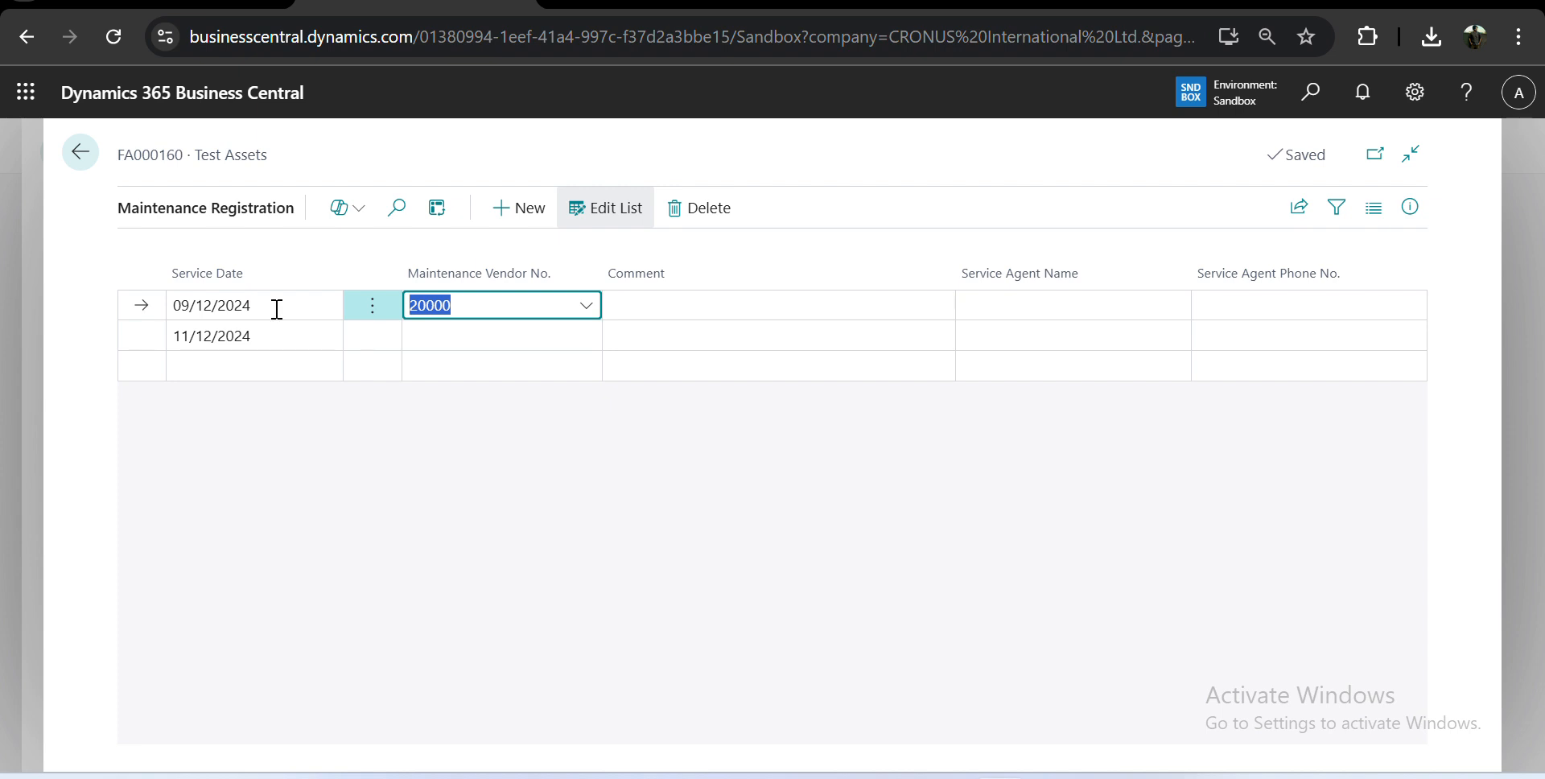
{"action": "key", "text": "alt+Down"}
{"action": "key", "text": "Escape"}
{"action": "key", "text": "Down"}
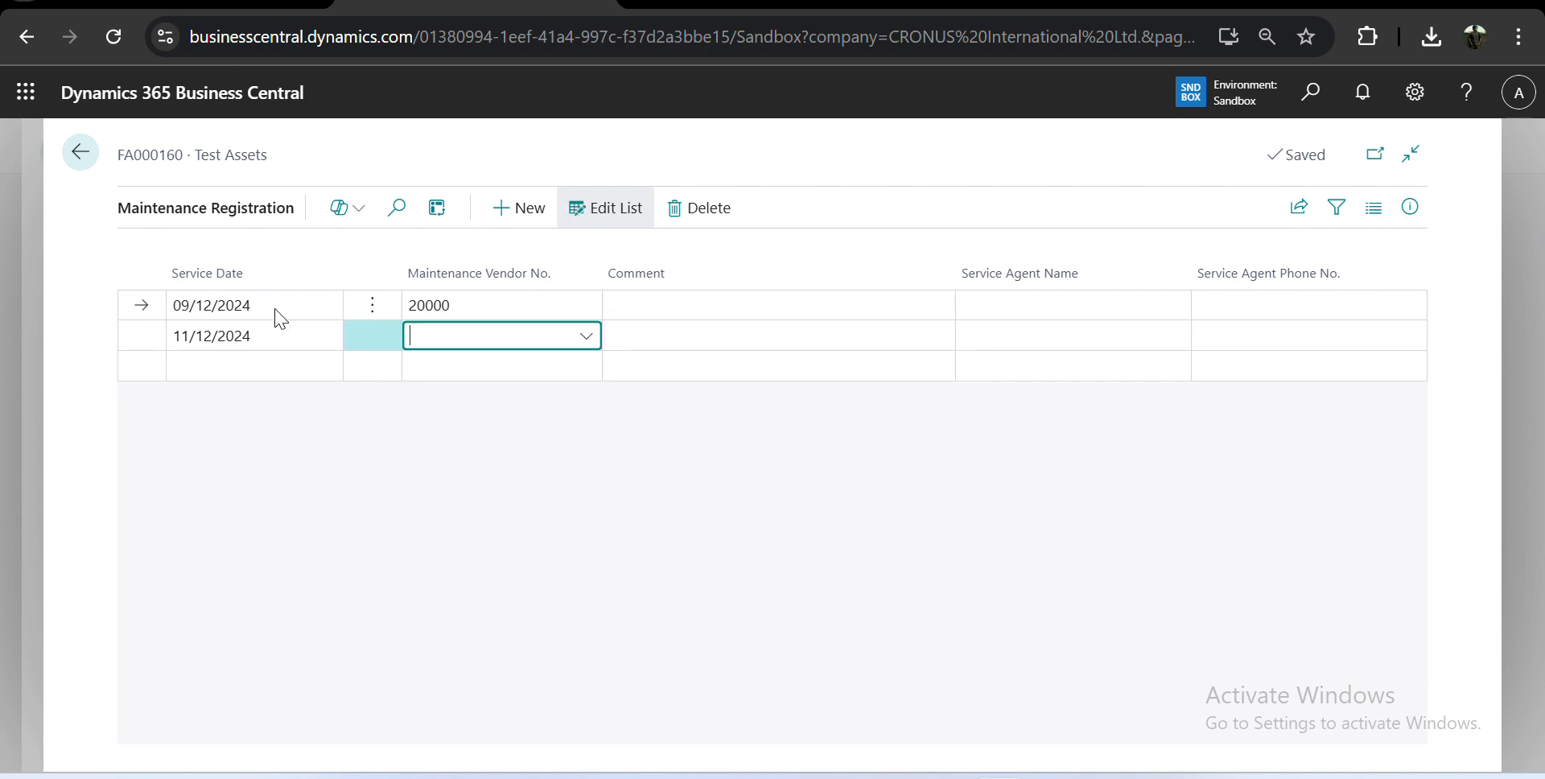
{"action": "key", "text": "alt+Down"}
{"action": "key", "text": "Return"}
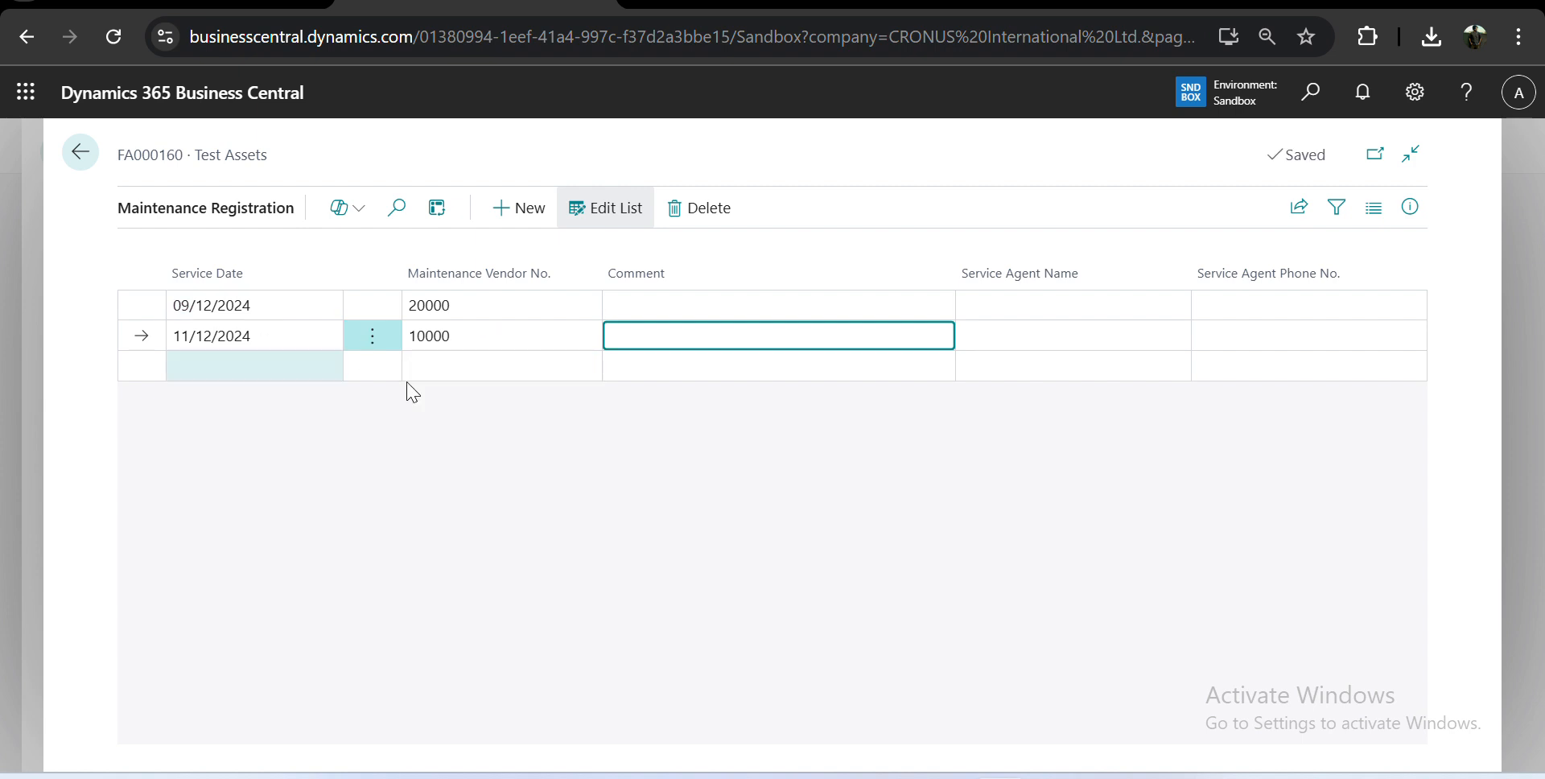
Delete both maintenance registration lines of FA000160 together and return to its card.
{"action": "left_click", "coordinate": [373, 304]}
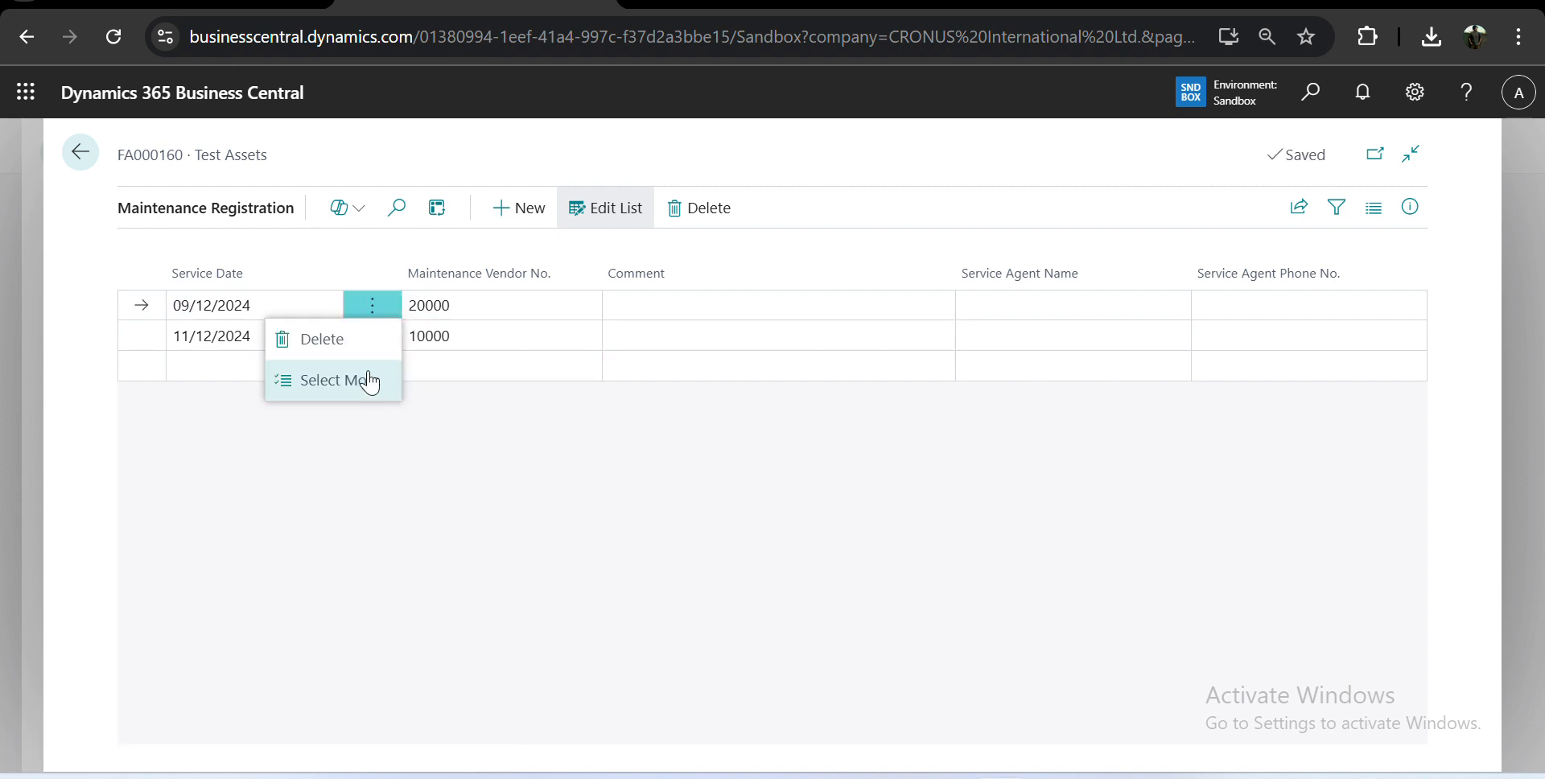
{"action": "left_click", "coordinate": [370, 380]}
{"action": "left_click", "coordinate": [200, 337]}
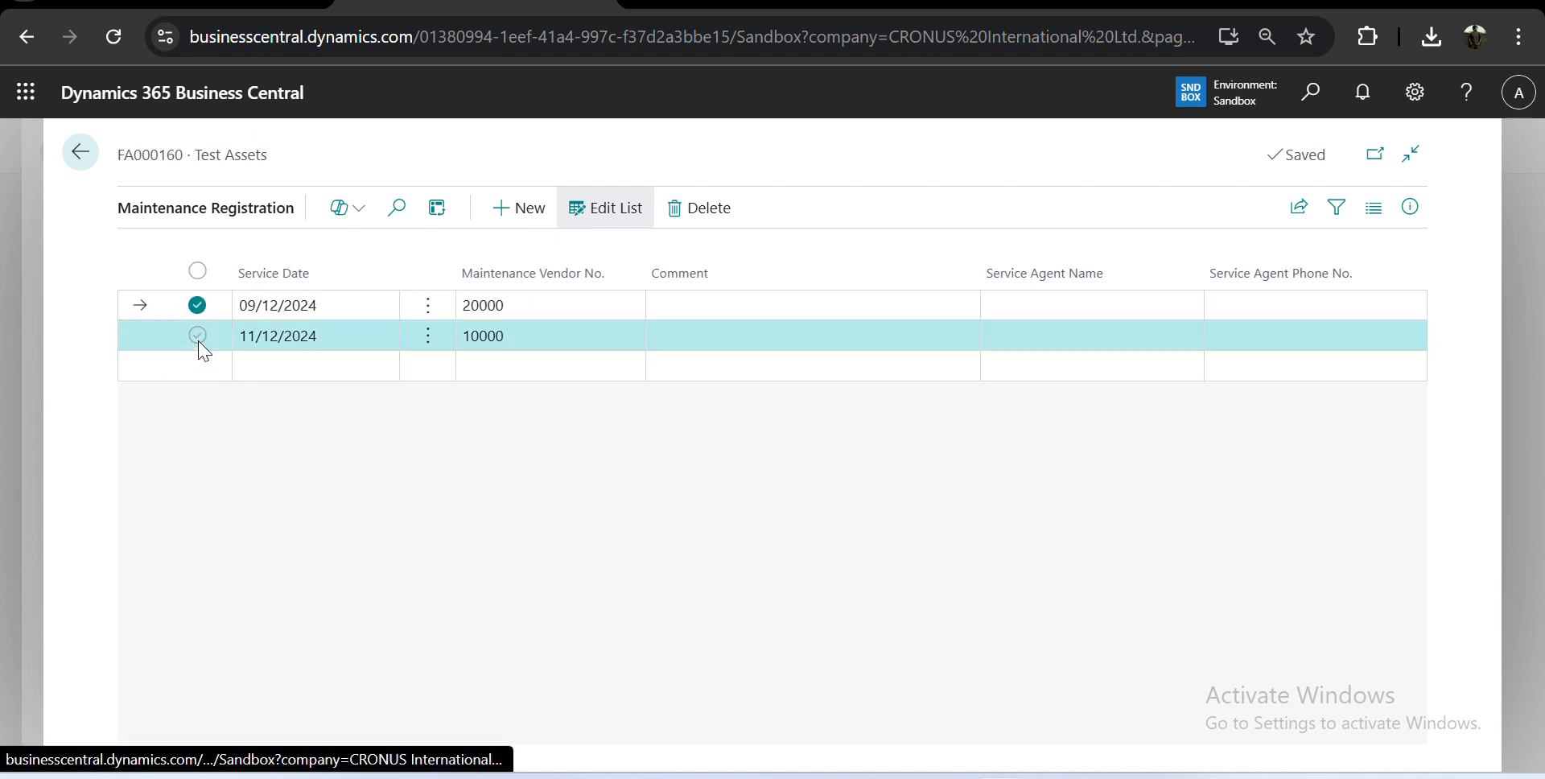
{"action": "left_click", "coordinate": [730, 216]}
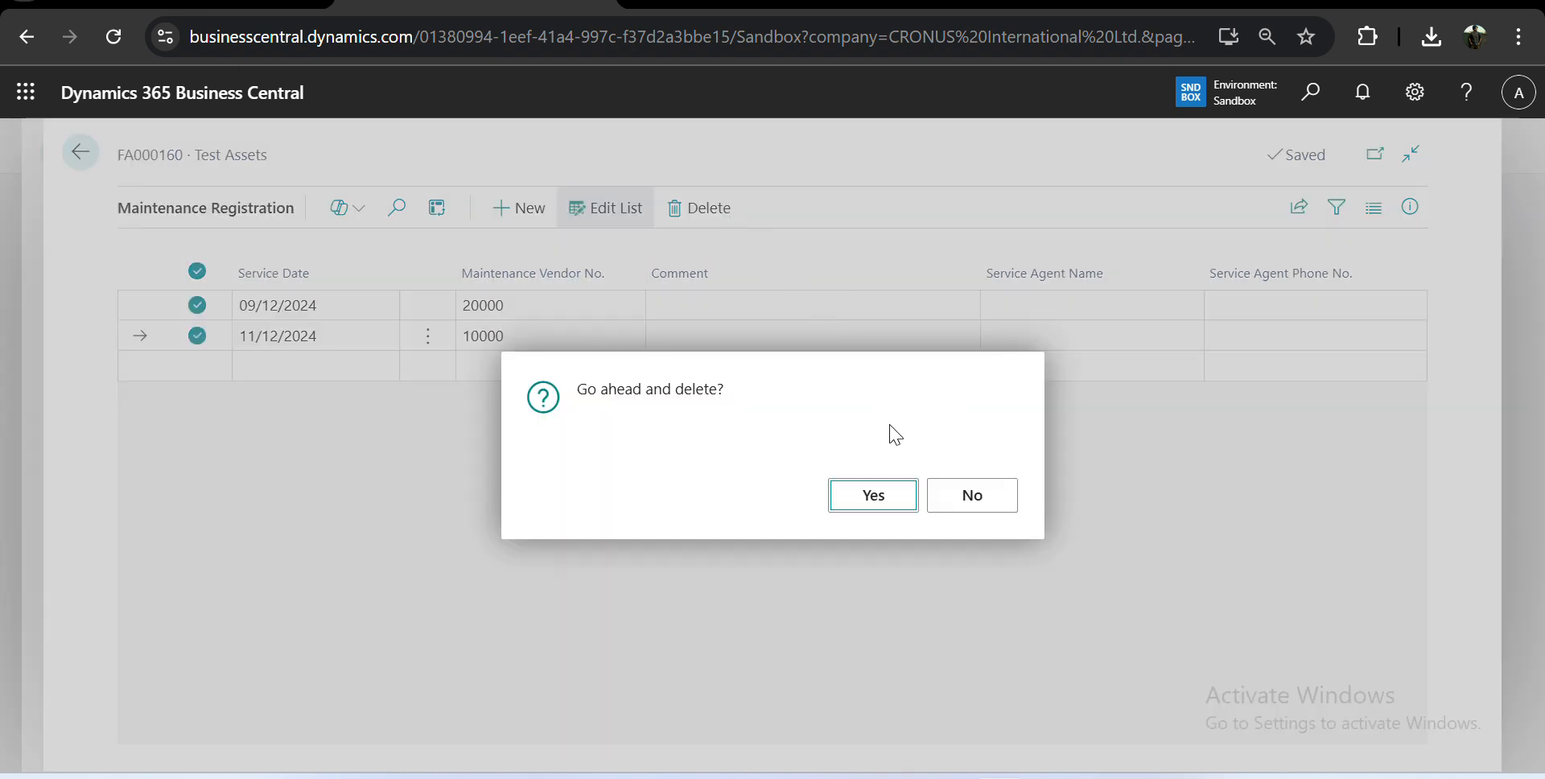
{"action": "left_click", "coordinate": [883, 493]}
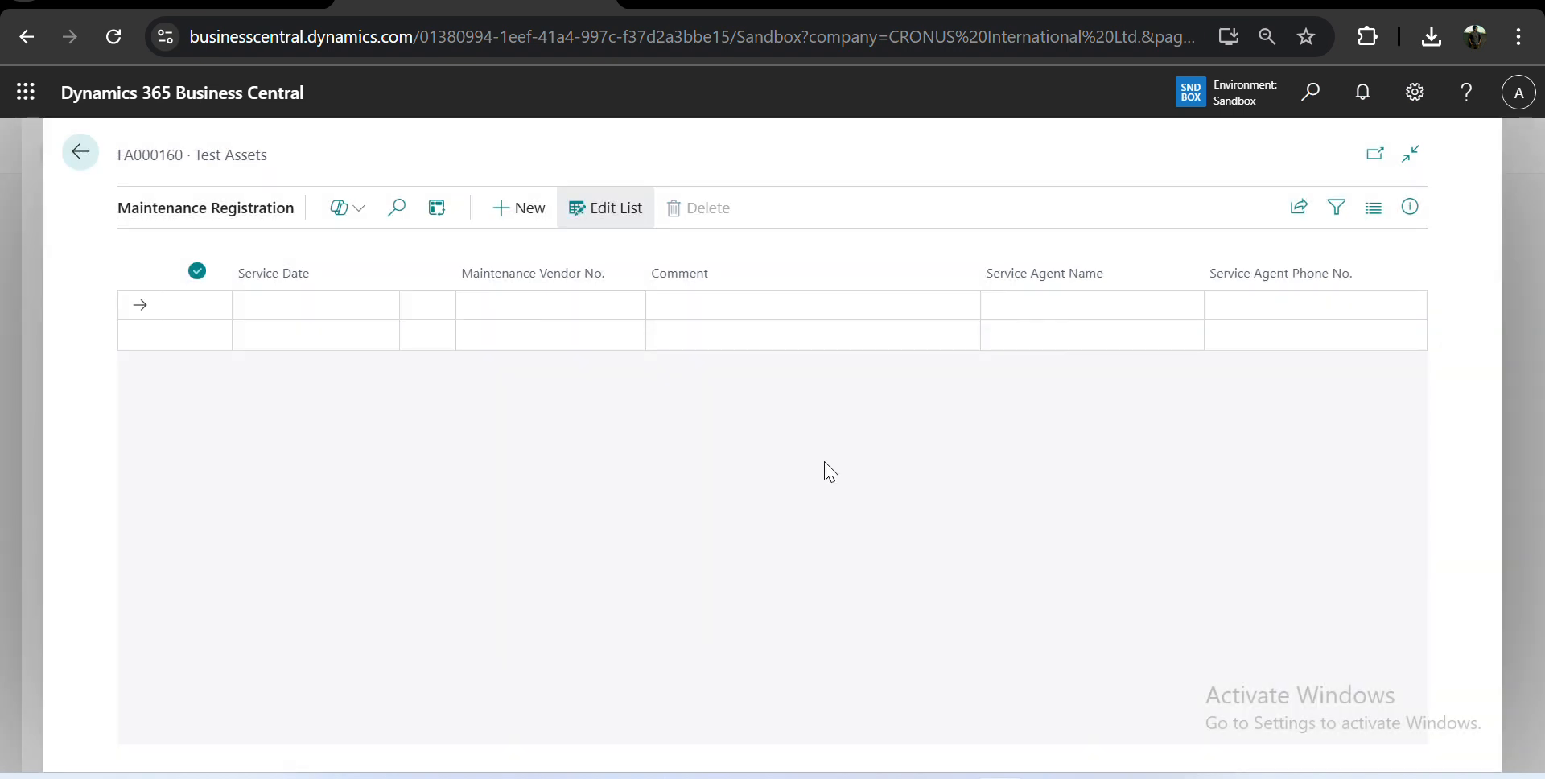
{"action": "key", "text": "Escape"}
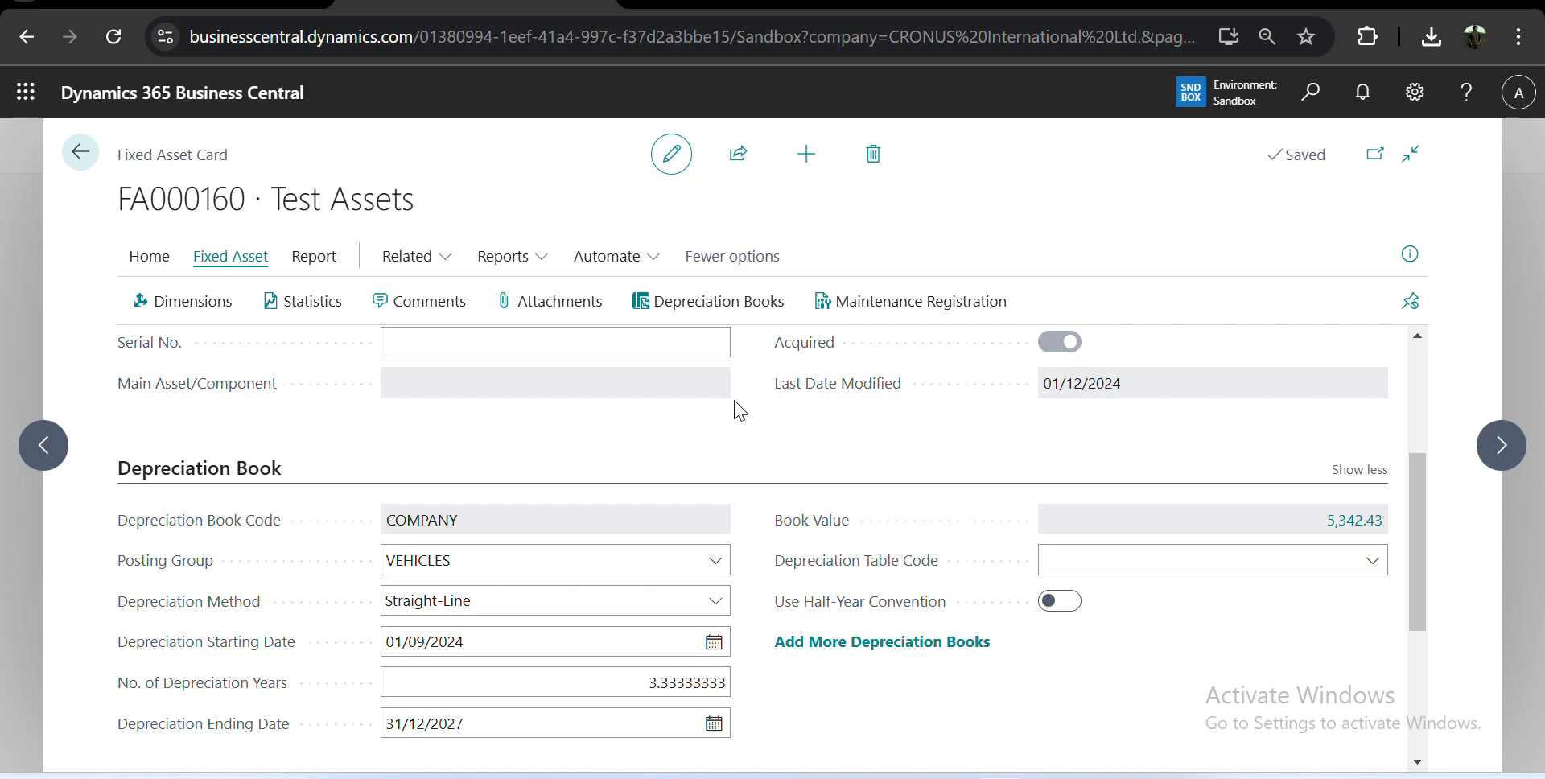
Examine the report and related actions available for FA000160, including its main asset, insurance and history options.
{"action": "left_click", "coordinate": [534, 274]}
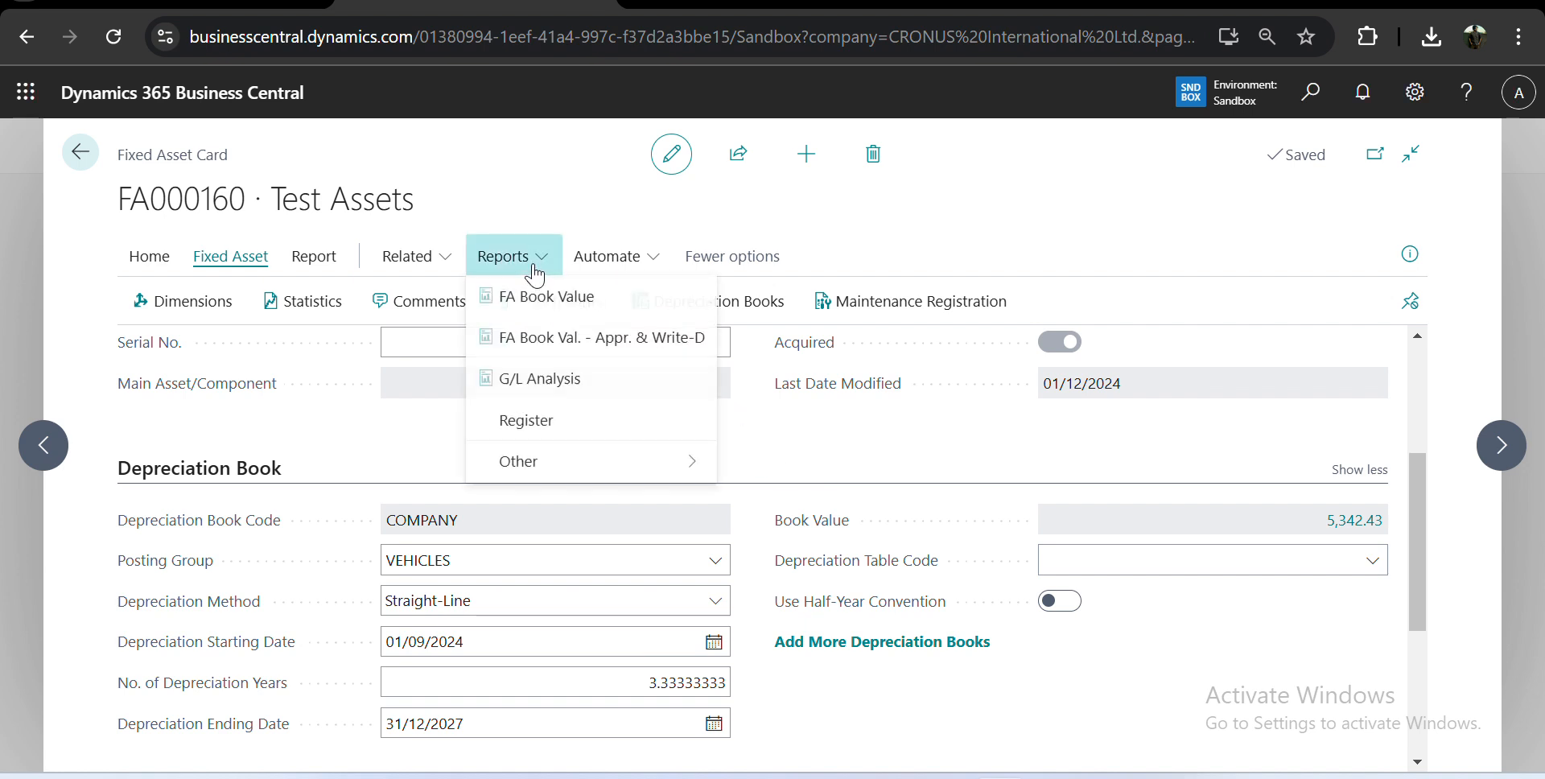
{"action": "mouse_move", "coordinate": [599, 474]}
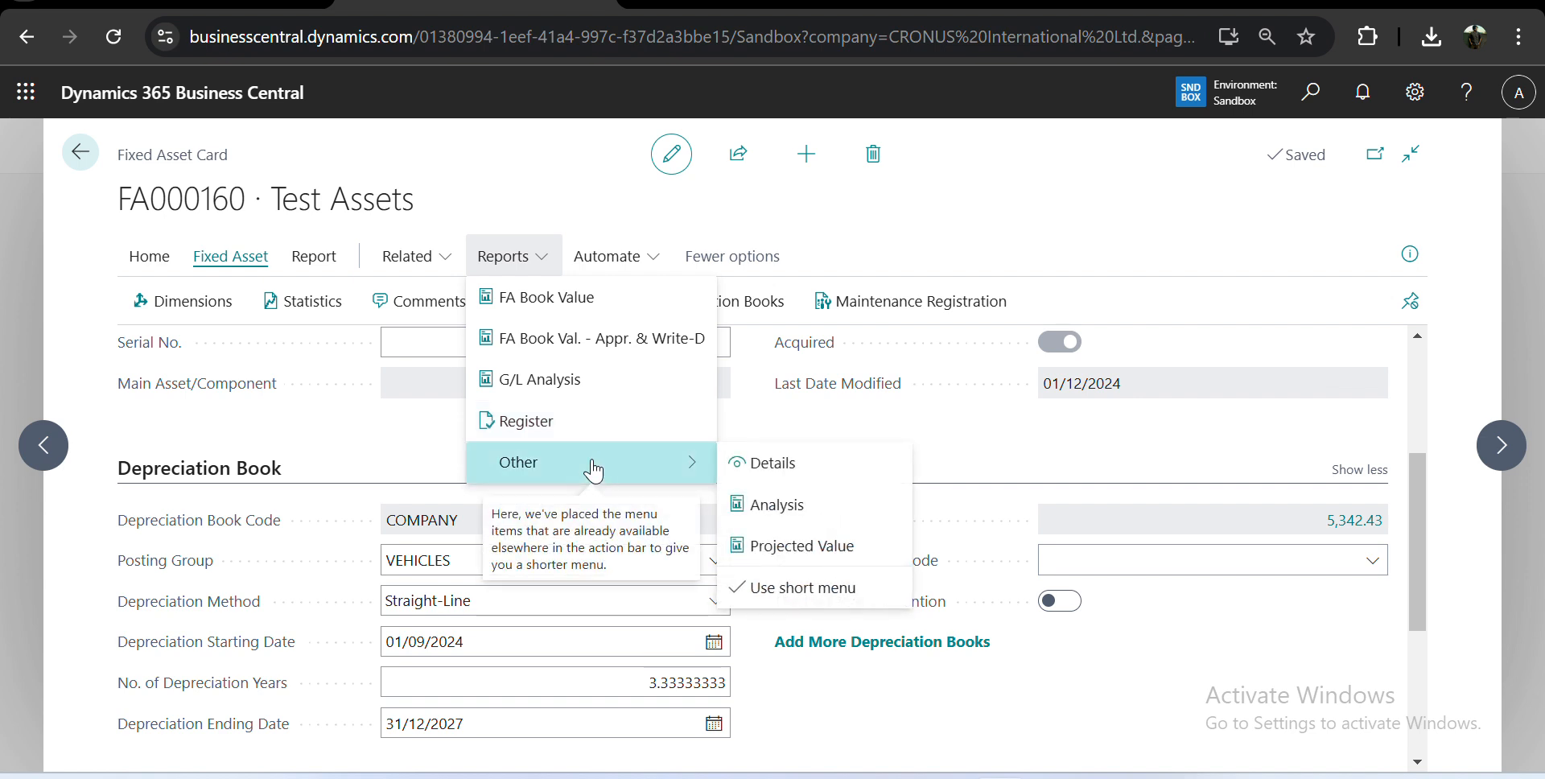
{"action": "left_click", "coordinate": [315, 257]}
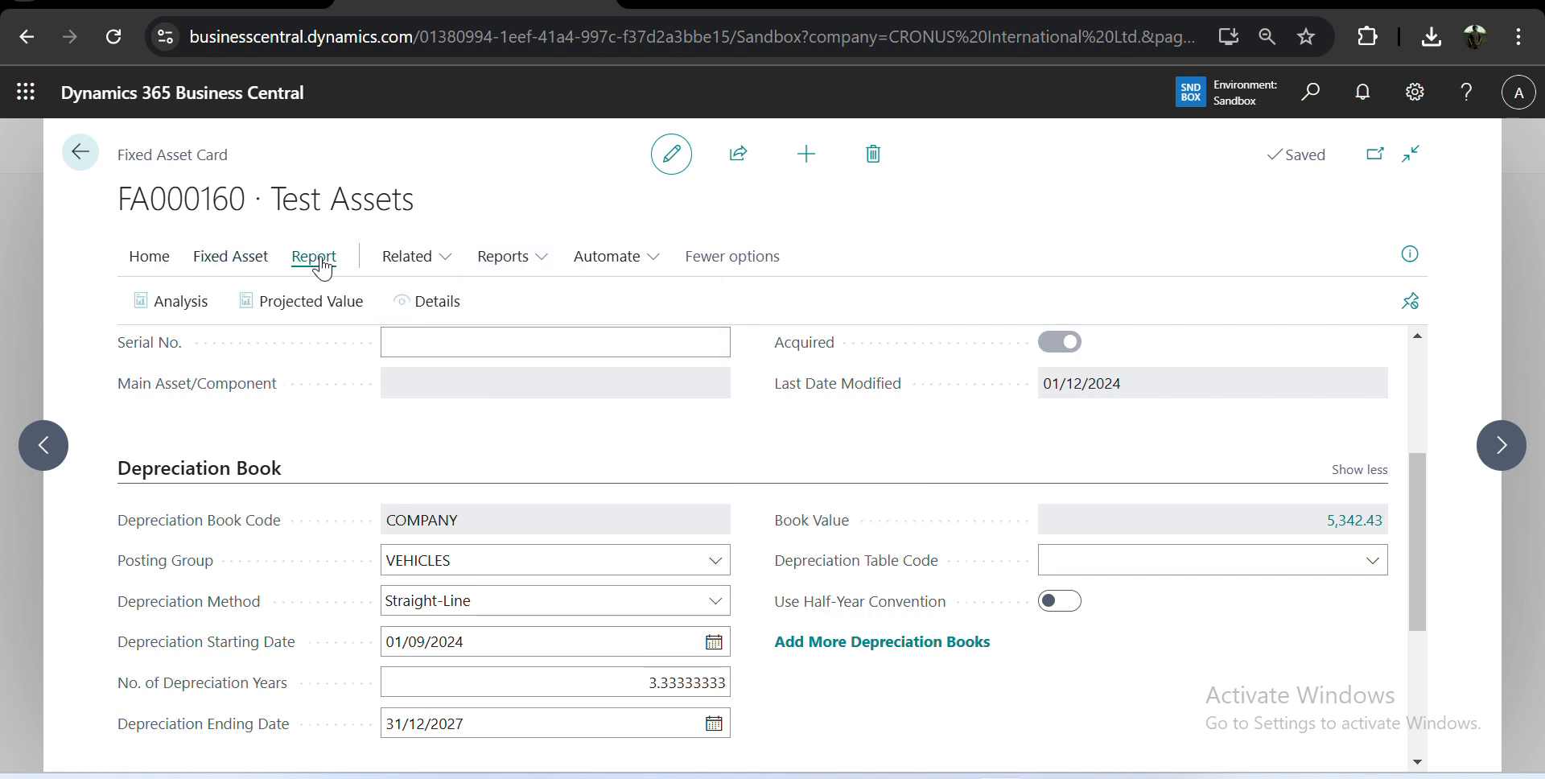
{"action": "left_click", "coordinate": [387, 265]}
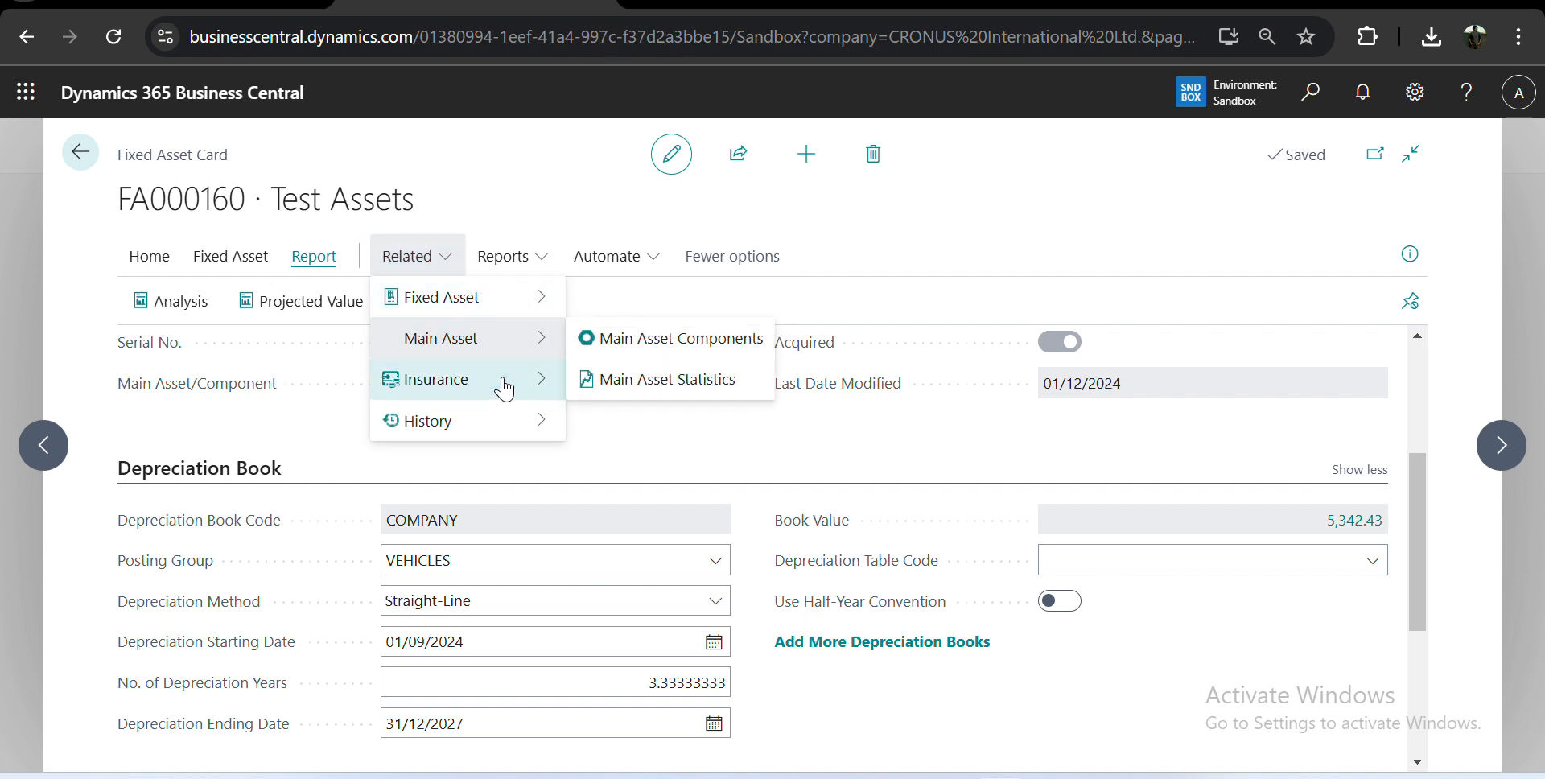
{"action": "mouse_move", "coordinate": [511, 416]}
{"action": "left_click", "coordinate": [929, 475]}
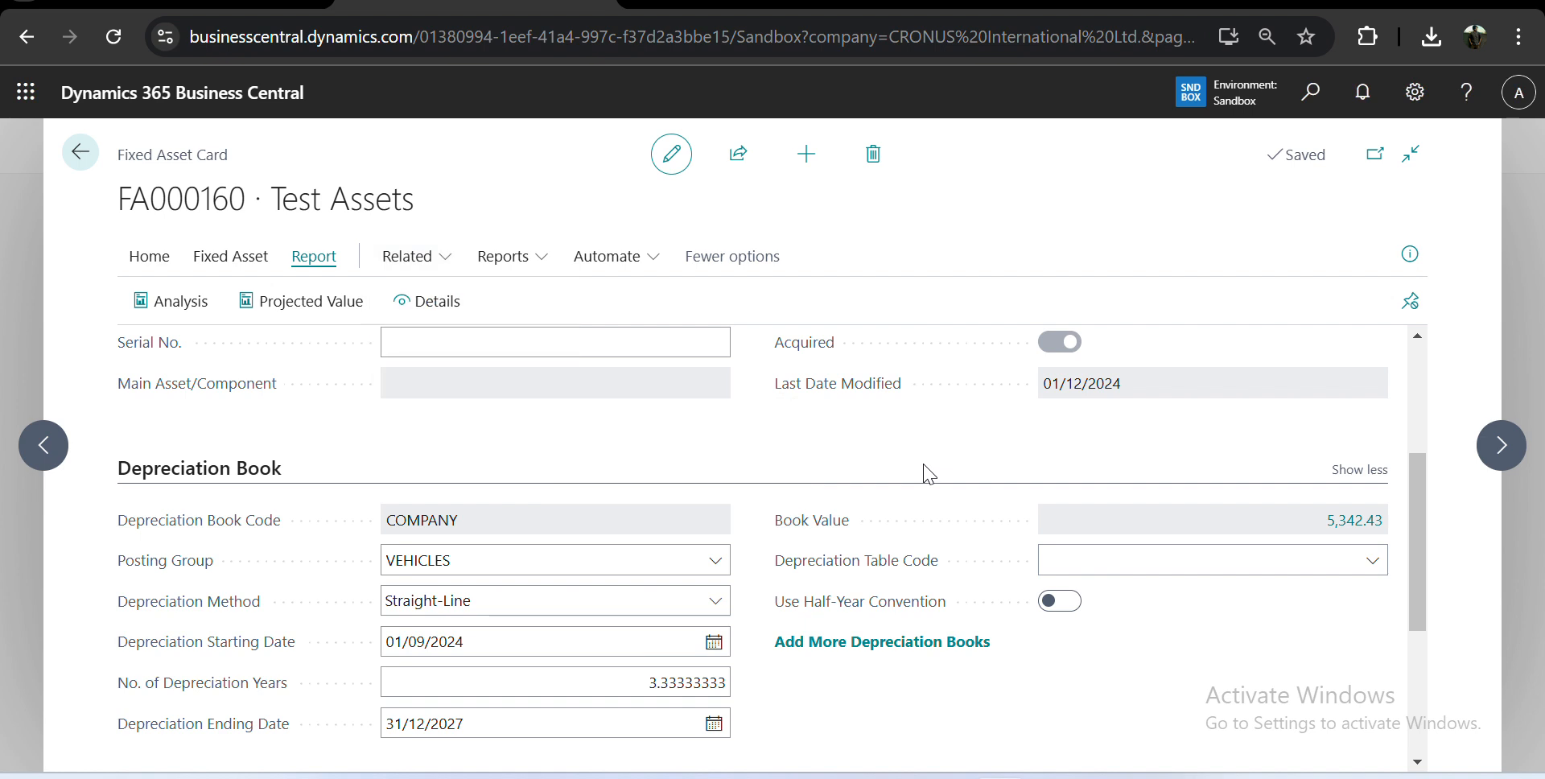
{"action": "scroll", "coordinate": [929, 475], "scroll_direction": "up", "scroll_amount": 3}
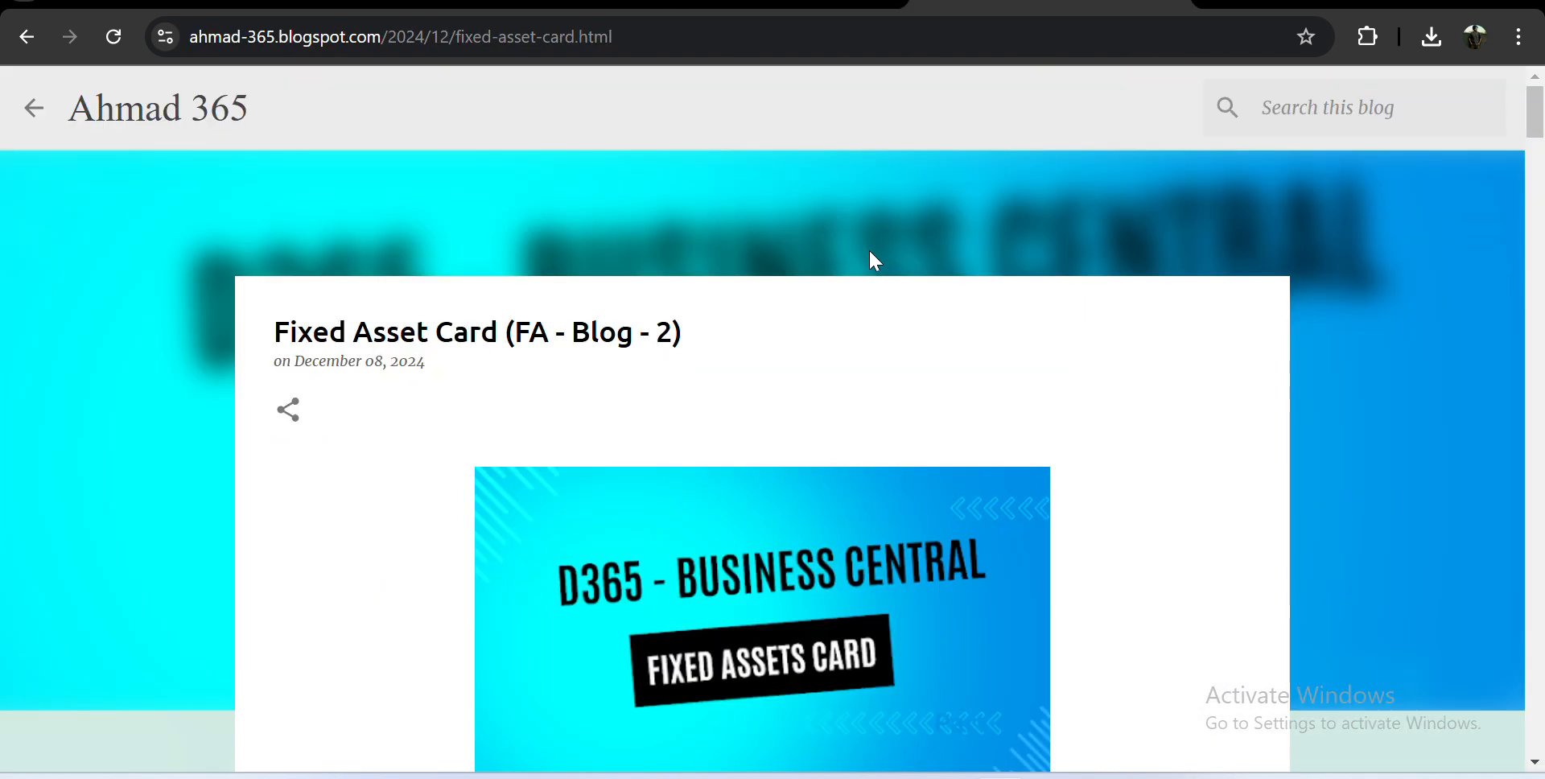
Review the General, Depreciation Book and Maintenance sections of the blog article "Fixed Asset Card (FA - Blog - 2)", highlighting the Depreciation Methods description.
{"action": "scroll", "coordinate": [812, 314], "scroll_direction": "down", "scroll_amount": 1}
{"action": "scroll", "coordinate": [762, 378], "scroll_direction": "down", "scroll_amount": 8}
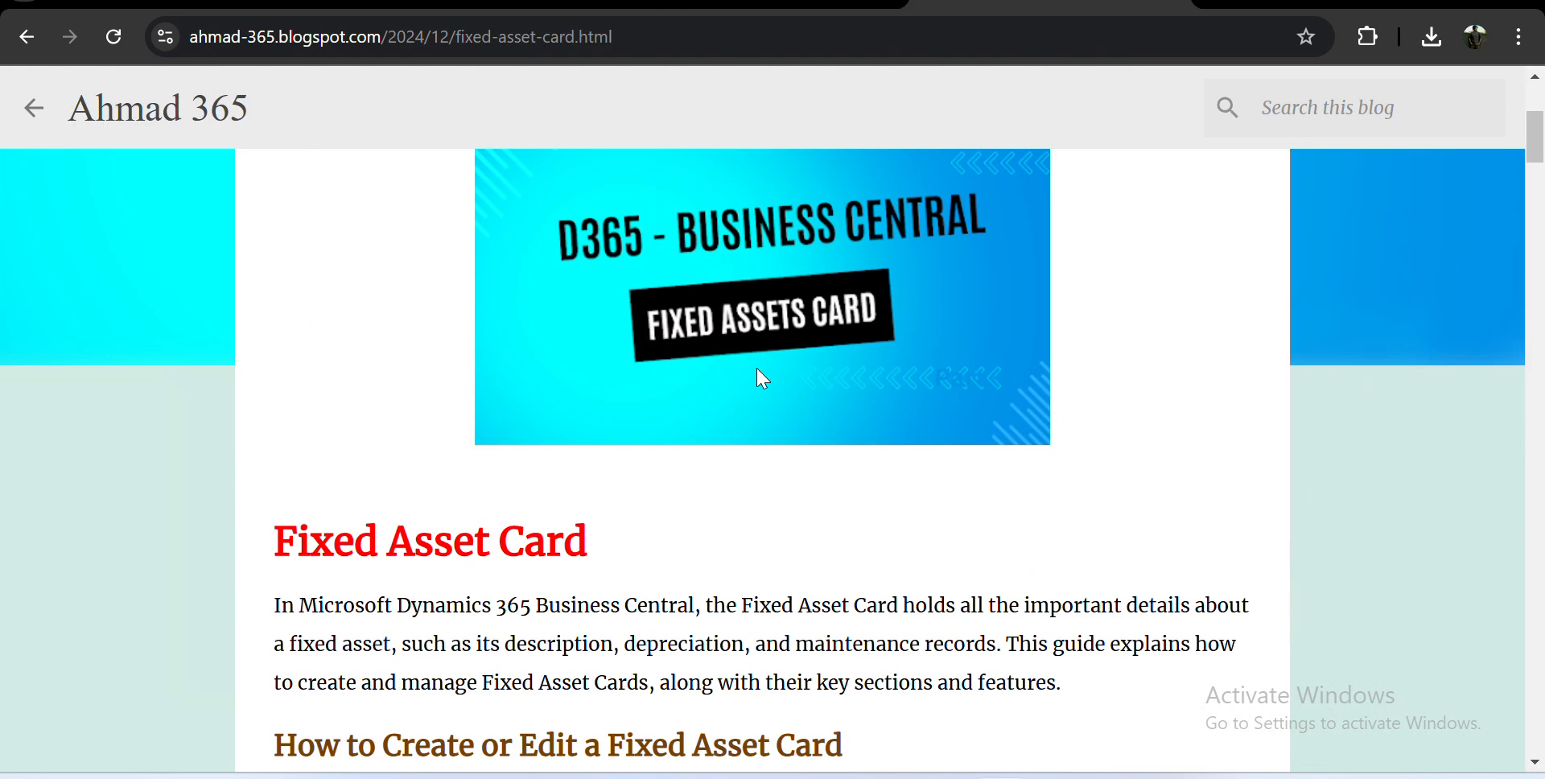
{"action": "scroll", "coordinate": [762, 378], "scroll_direction": "down", "scroll_amount": 15}
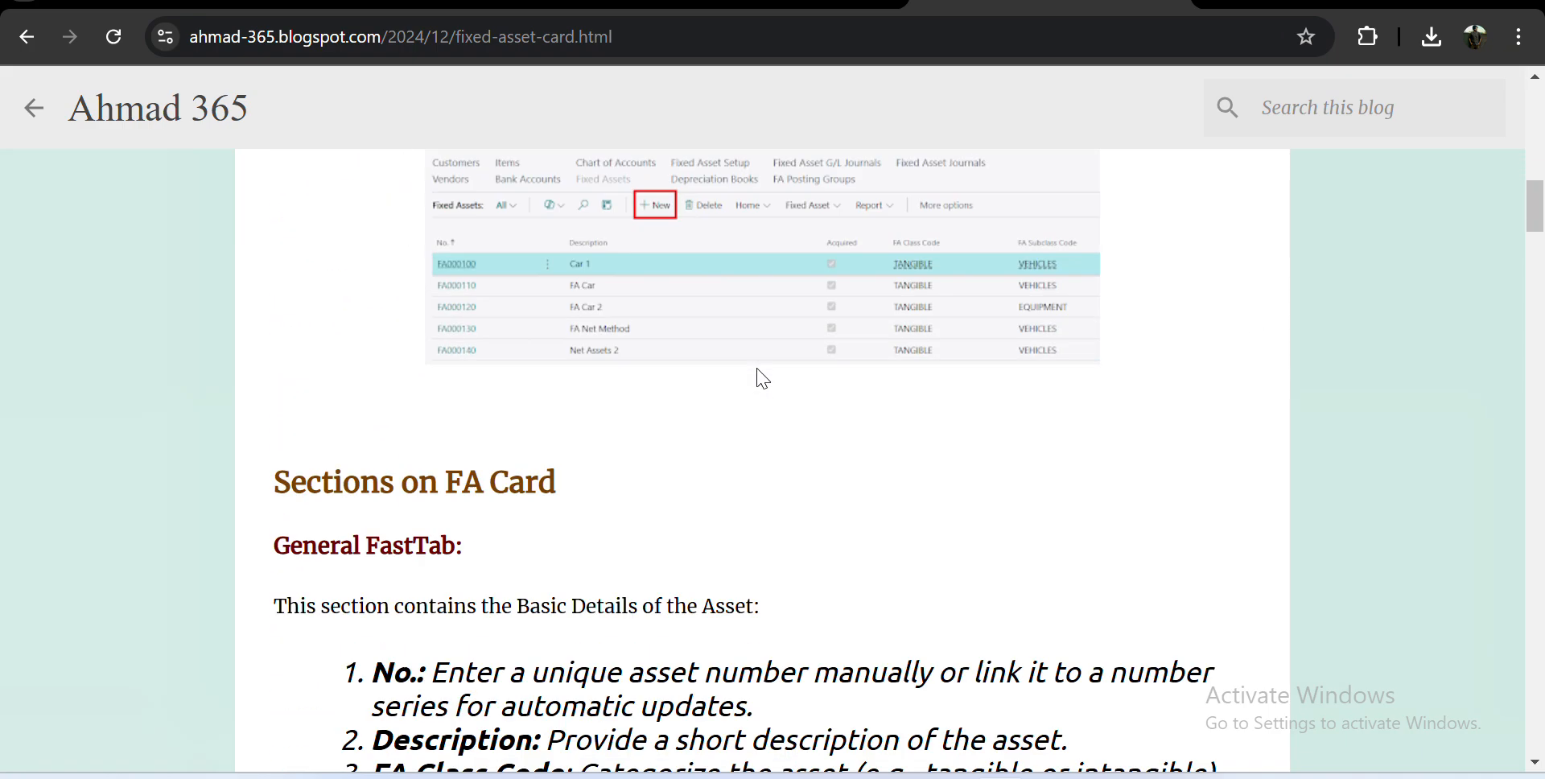
{"action": "scroll", "coordinate": [759, 370], "scroll_direction": "down", "scroll_amount": 10}
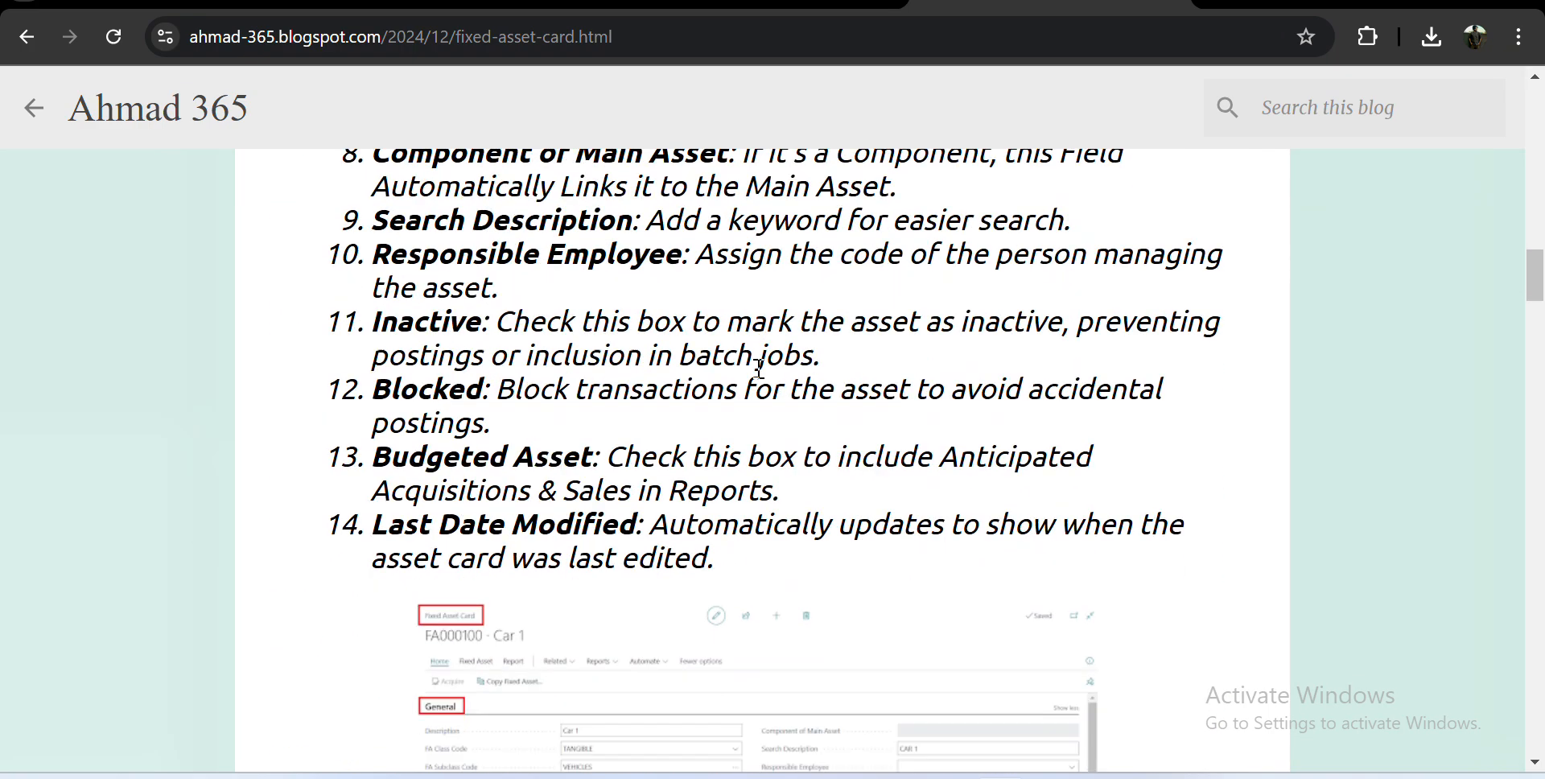
{"action": "scroll", "coordinate": [759, 374], "scroll_direction": "down", "scroll_amount": 12}
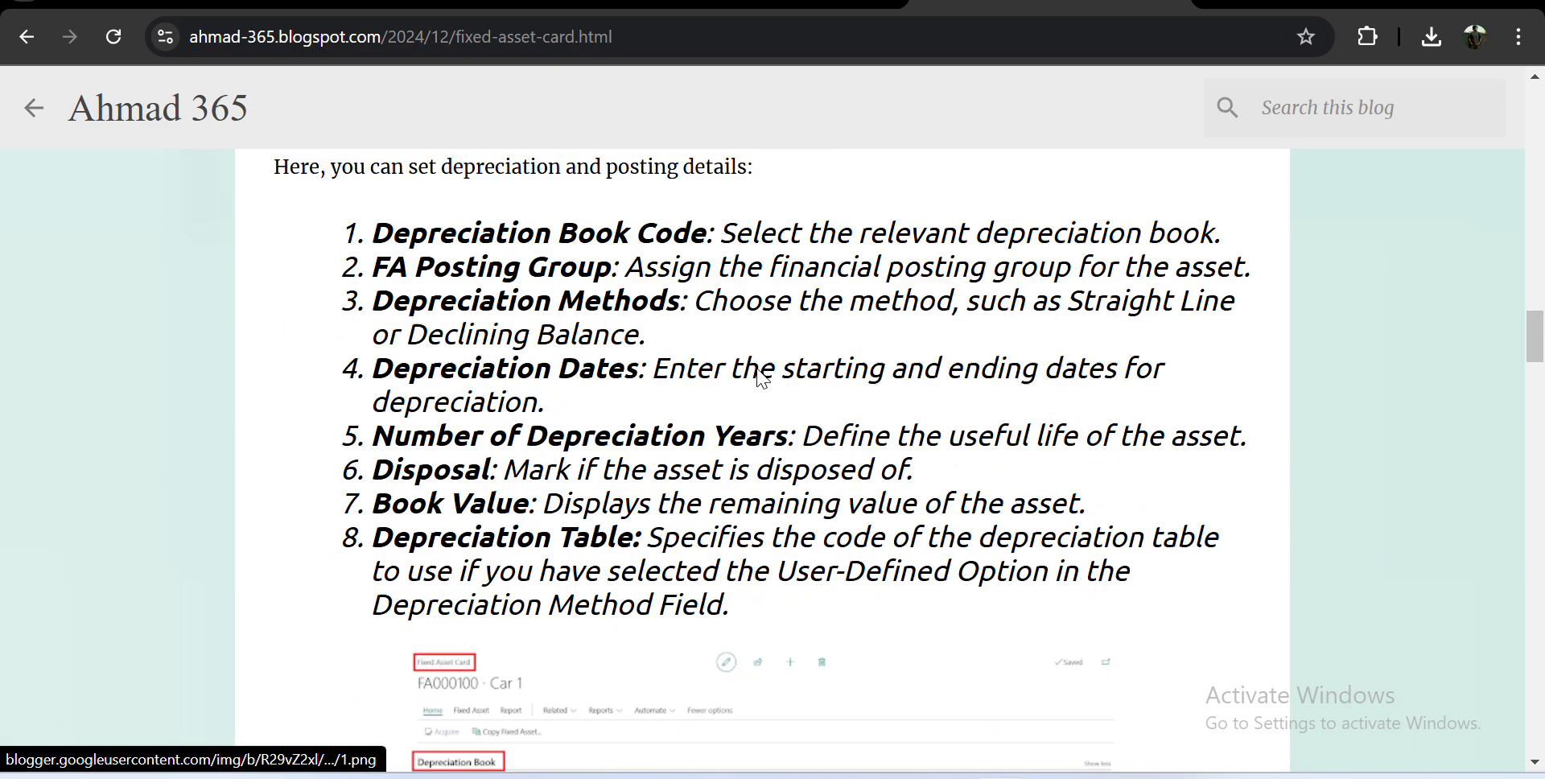
{"action": "scroll", "coordinate": [759, 369], "scroll_direction": "down", "scroll_amount": 5}
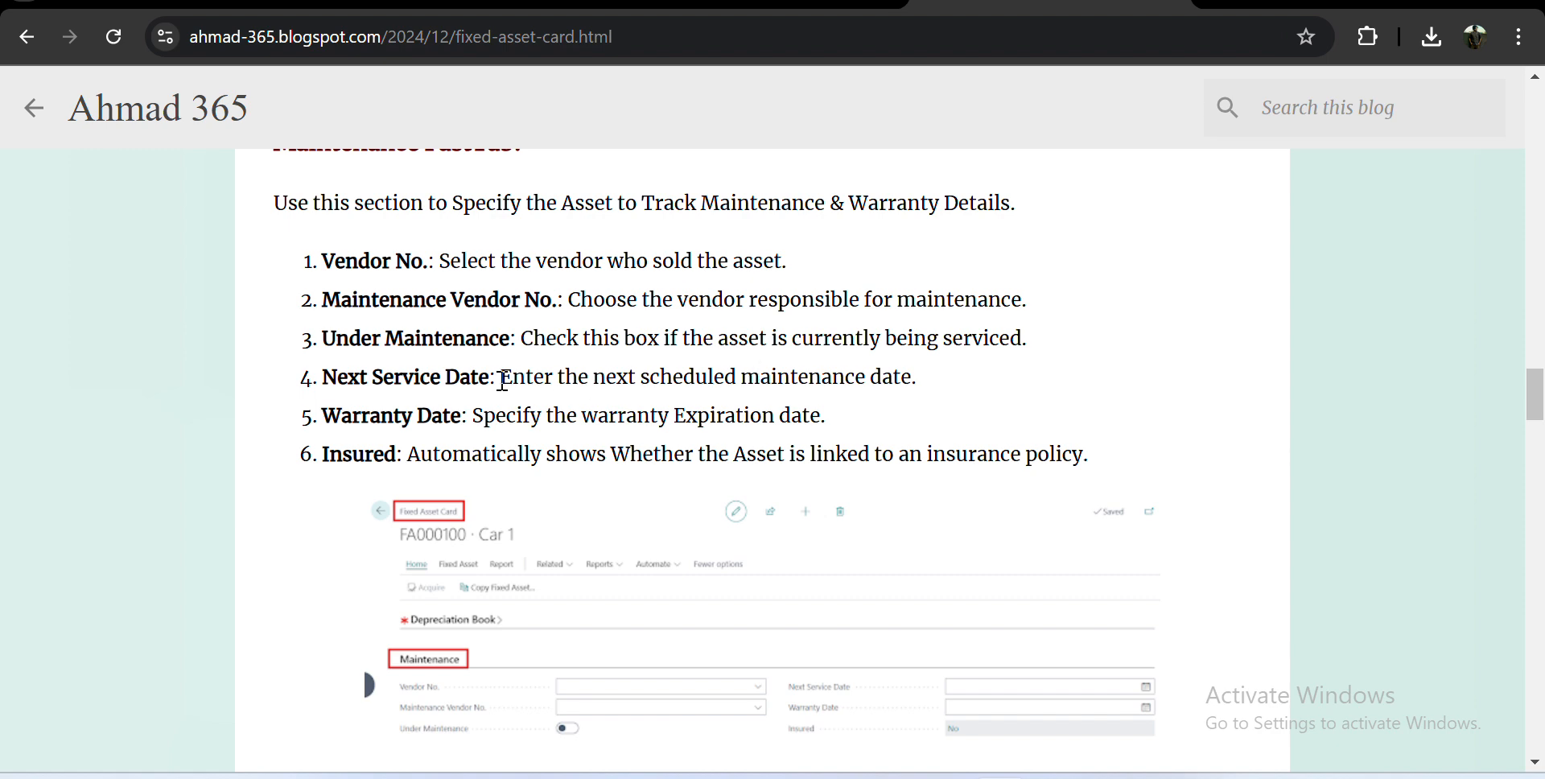
{"action": "scroll", "coordinate": [588, 438], "scroll_direction": "up", "scroll_amount": 6}
{"action": "scroll", "coordinate": [588, 439], "scroll_direction": "up", "scroll_amount": 3}
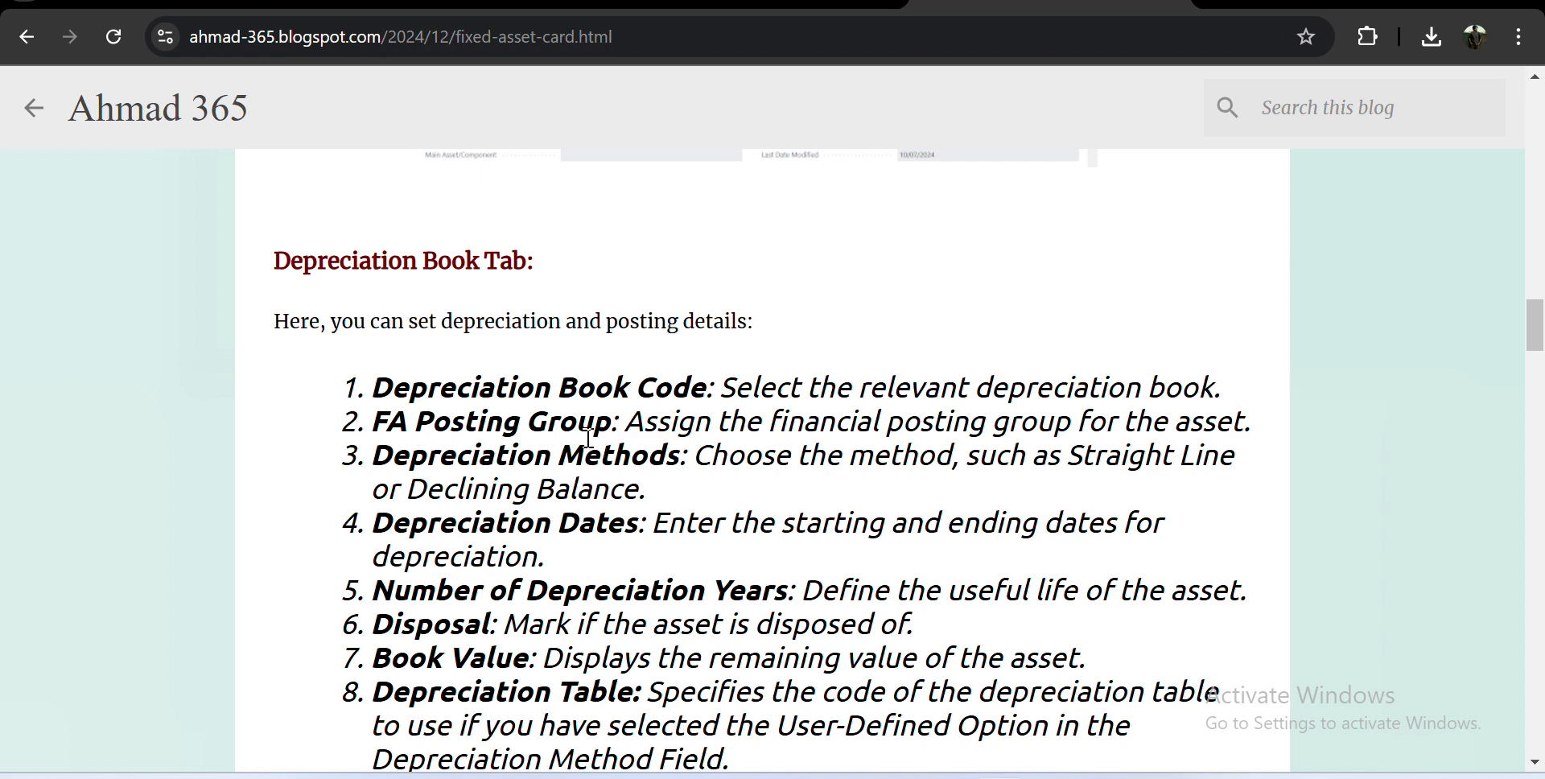
{"action": "left_click_drag", "start_coordinate": [696, 455], "coordinate": [1107, 490]}
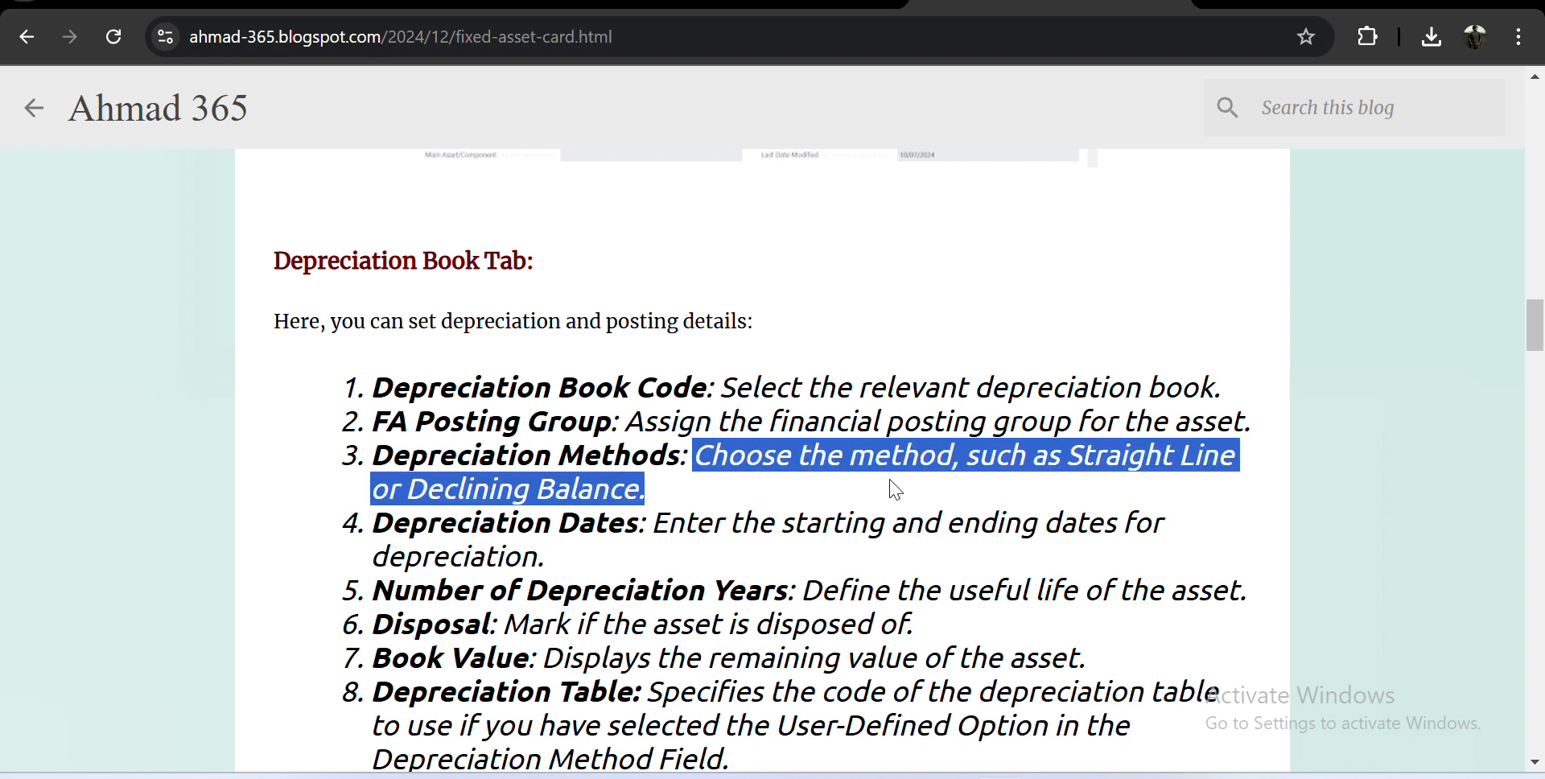
{"action": "left_click", "coordinate": [762, 499]}
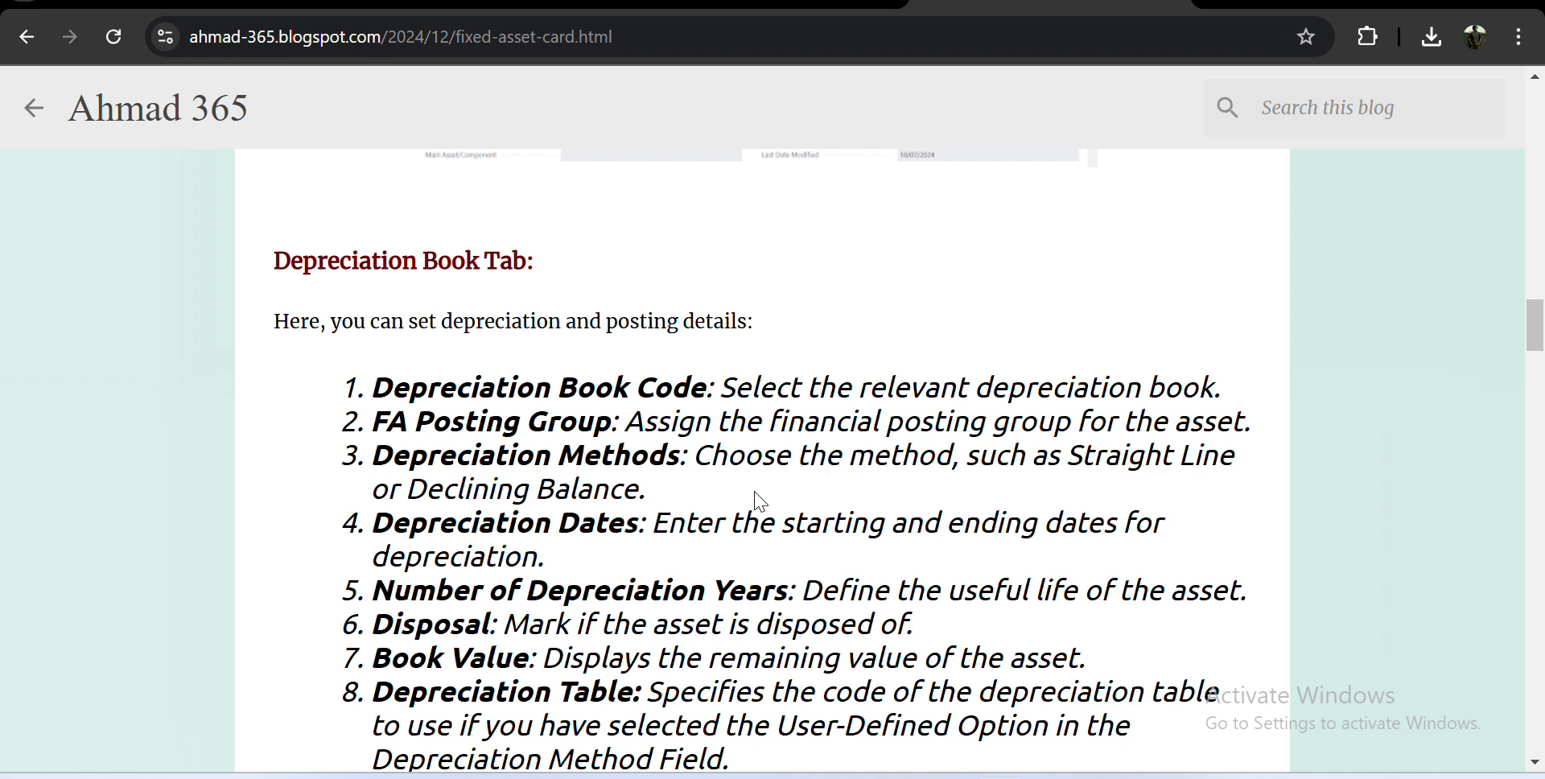
Review the rest of the article from the Maintenance section to the previous article link, and return to its title.
{"action": "scroll", "coordinate": [585, 539], "scroll_direction": "down", "scroll_amount": 15}
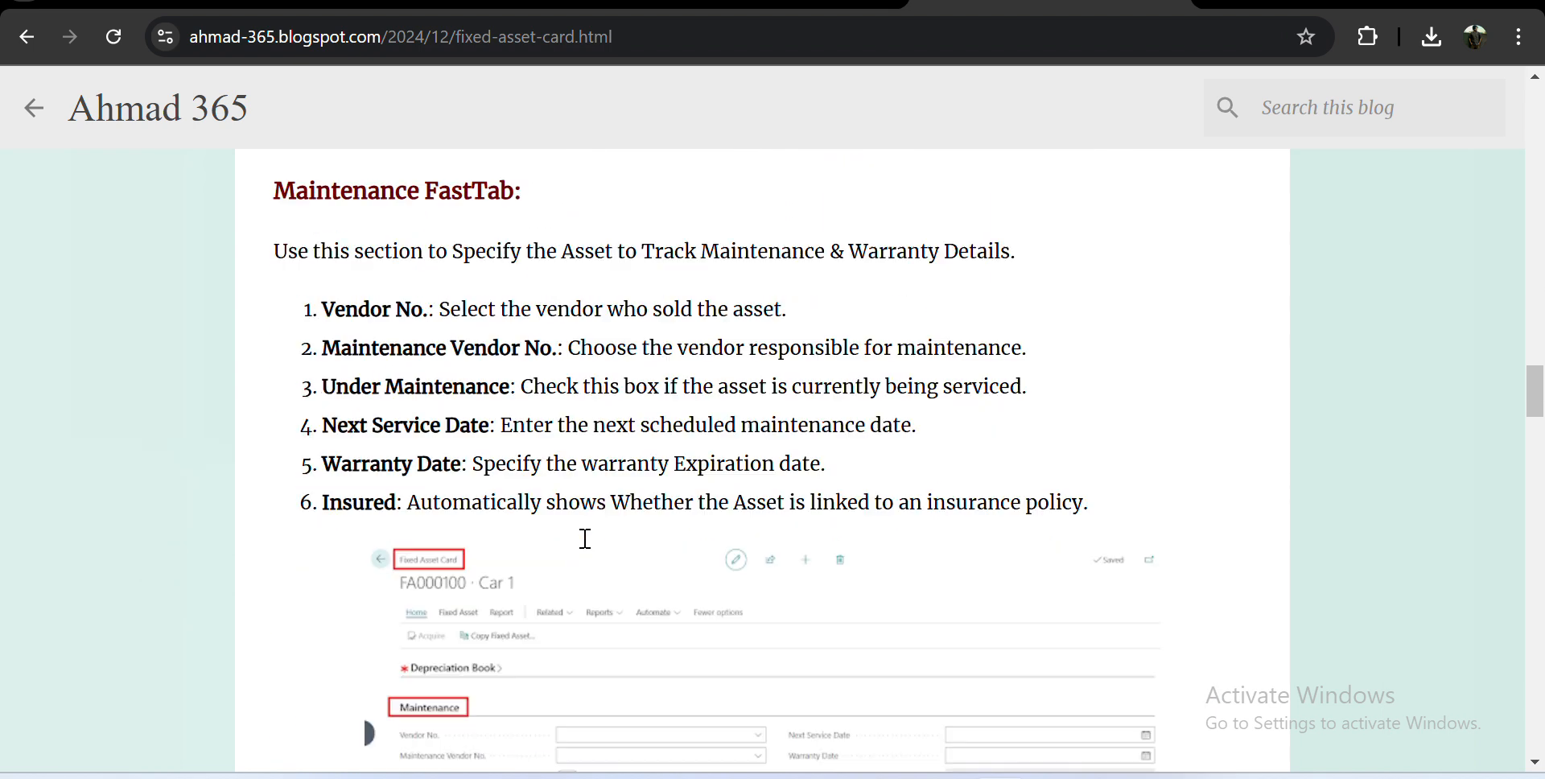
{"action": "scroll", "coordinate": [589, 548], "scroll_direction": "down", "scroll_amount": 20}
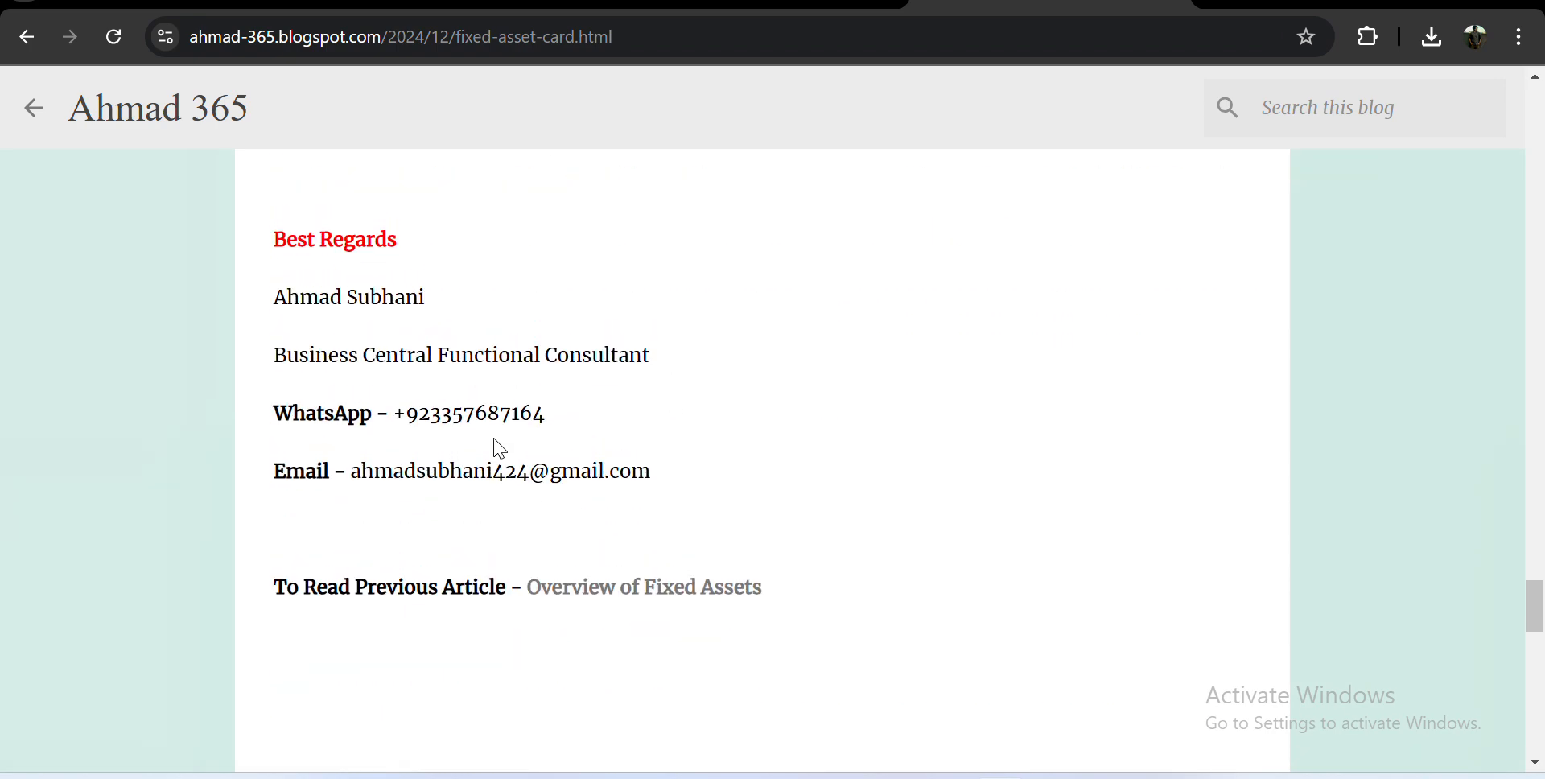
{"action": "scroll", "coordinate": [777, 407], "scroll_direction": "up", "scroll_amount": 20}
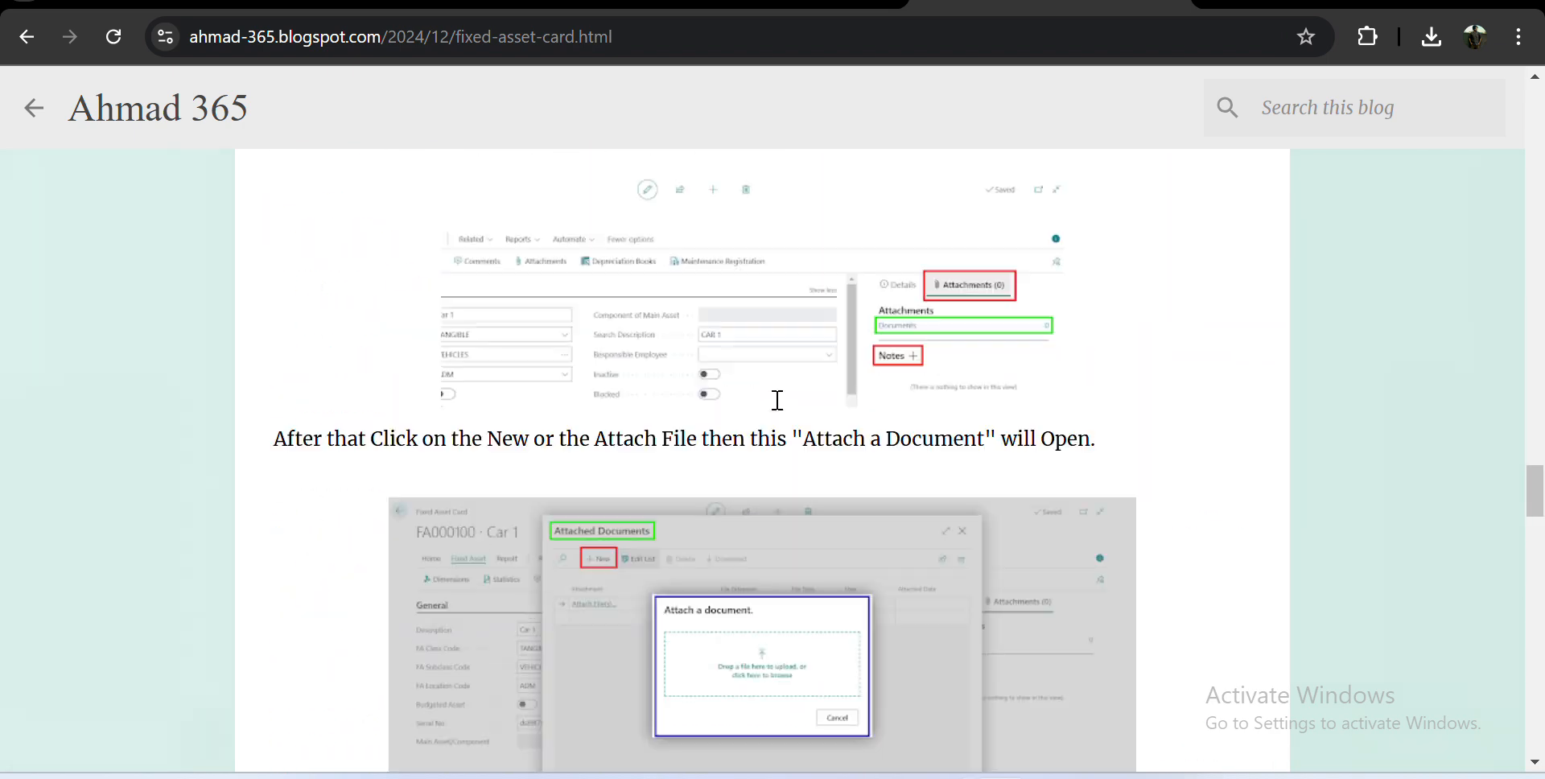
{"action": "scroll", "coordinate": [777, 411], "scroll_direction": "up", "scroll_amount": 7}
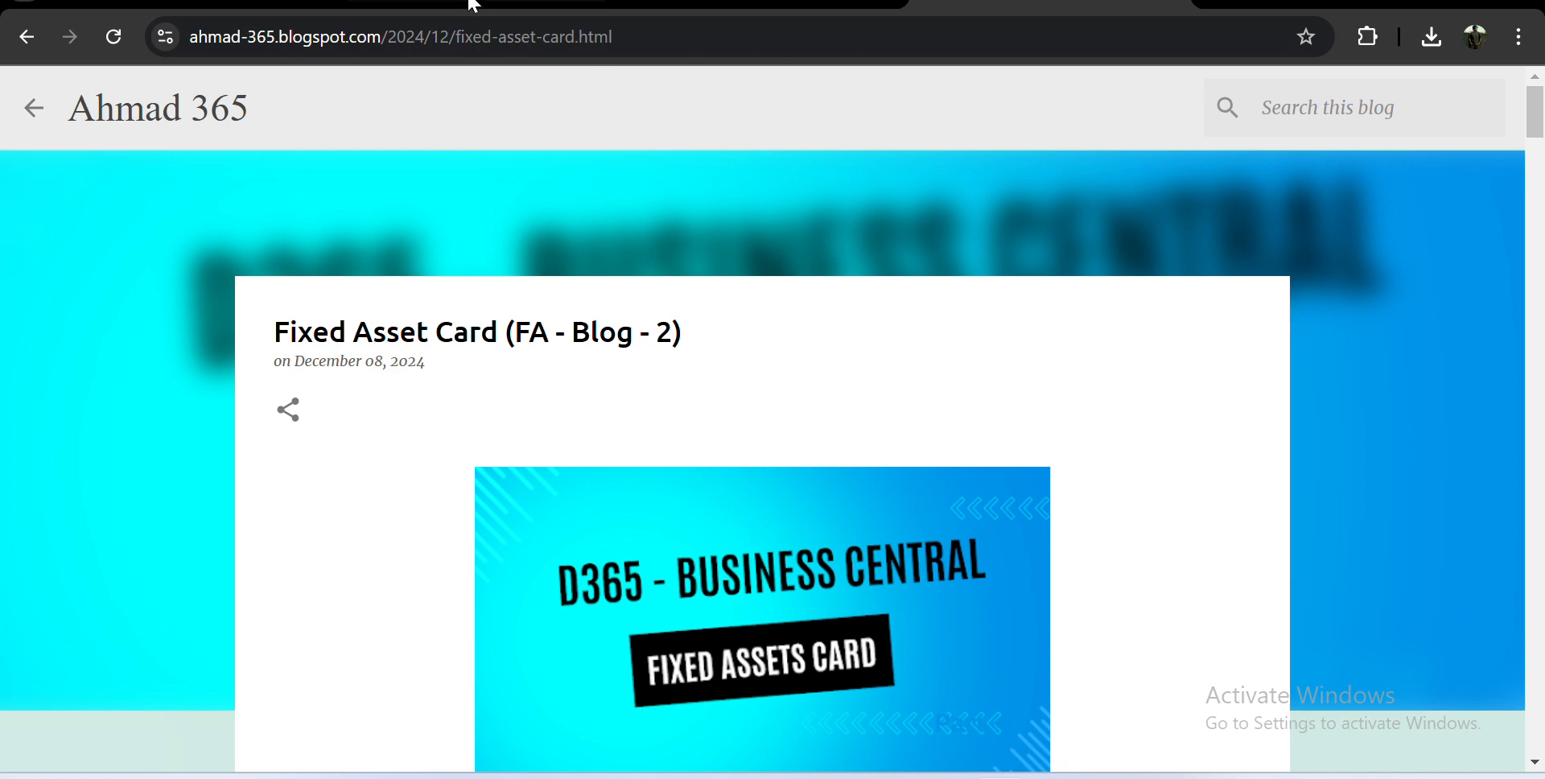
Switch back to Business Central and return from the FA000160 card to the Fixed Assets list.
{"action": "key", "text": "ctrl+shift+Tab"}
{"action": "key", "text": "ctrl+shift+Tab"}
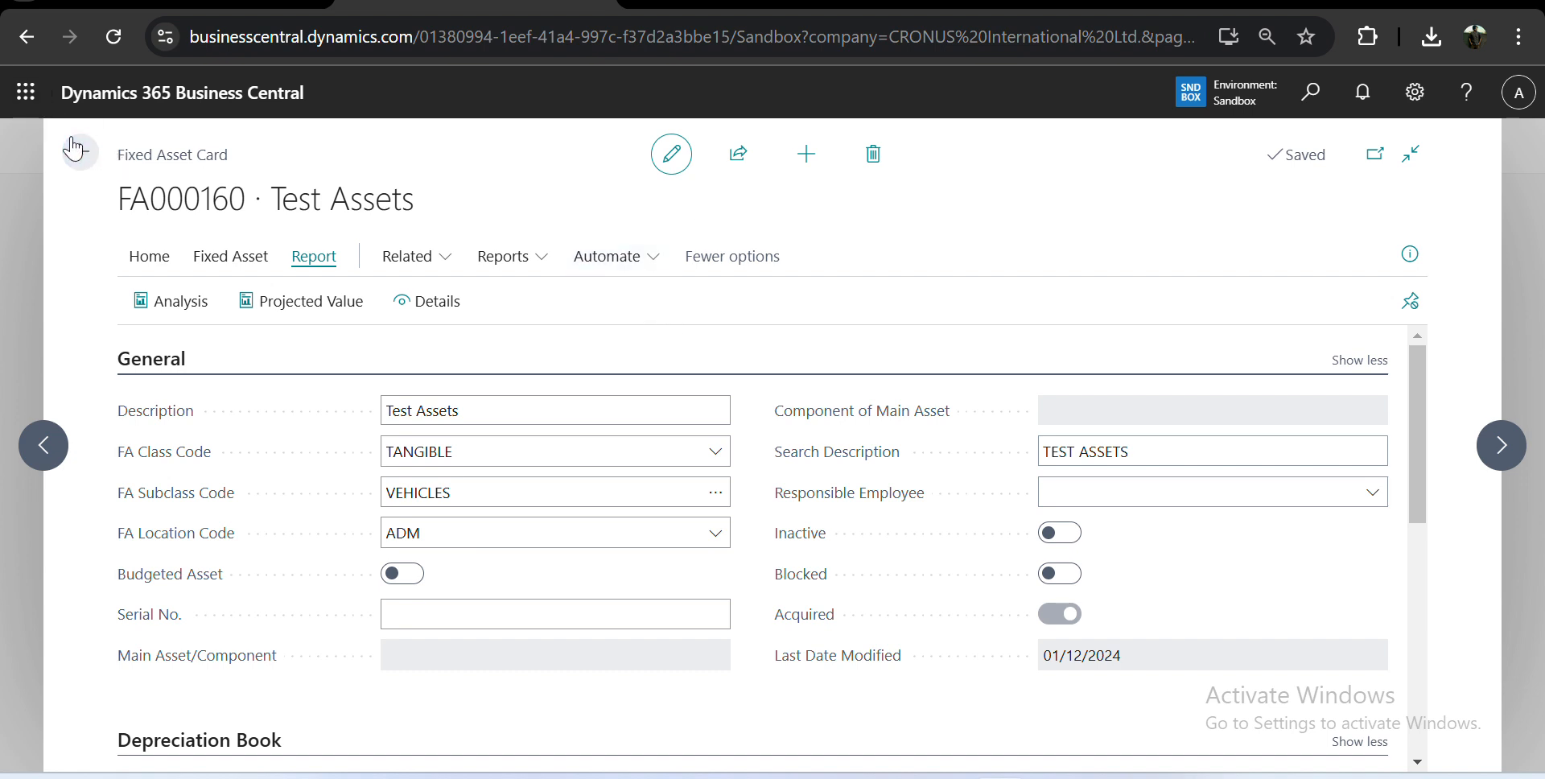
{"action": "left_click", "coordinate": [74, 146]}
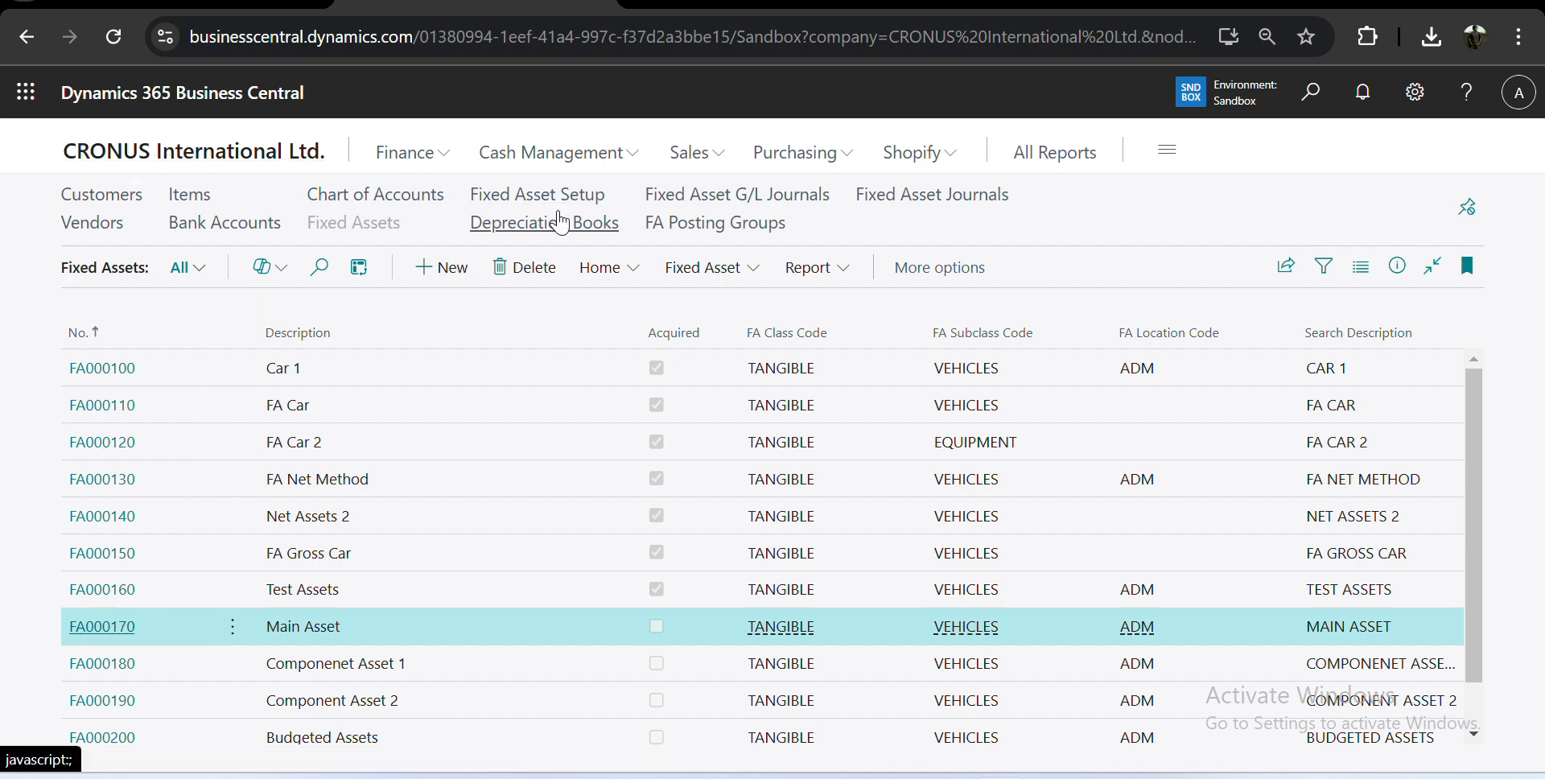